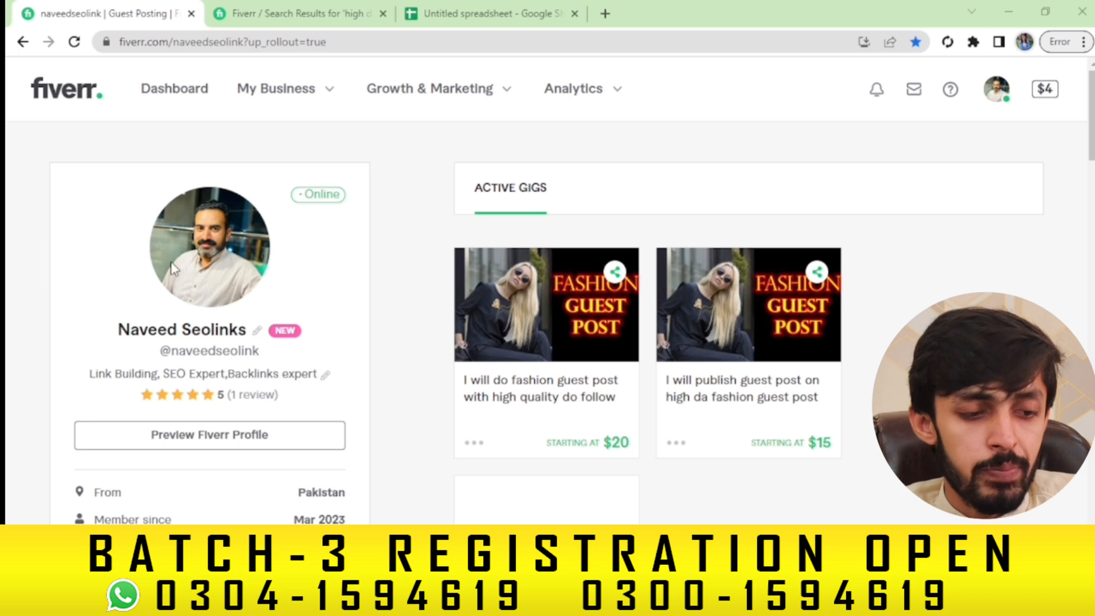
Open File Explorer at Quick access with Win+E
key("super+e")
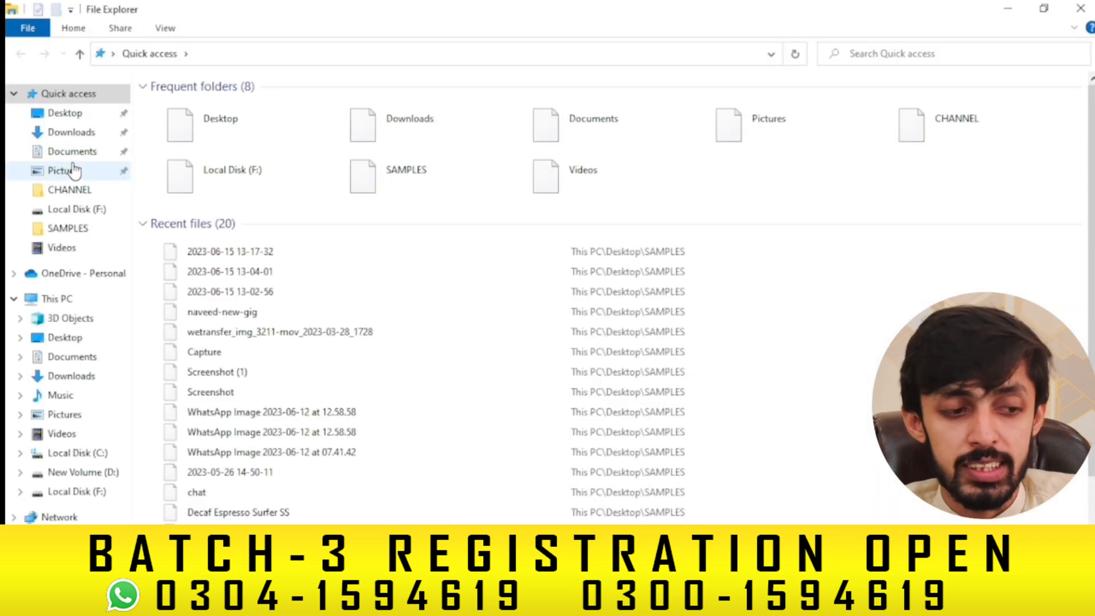
Locate and select the naveed-new-gig thumbnail image in the Downloads folder
left_click(66, 153)
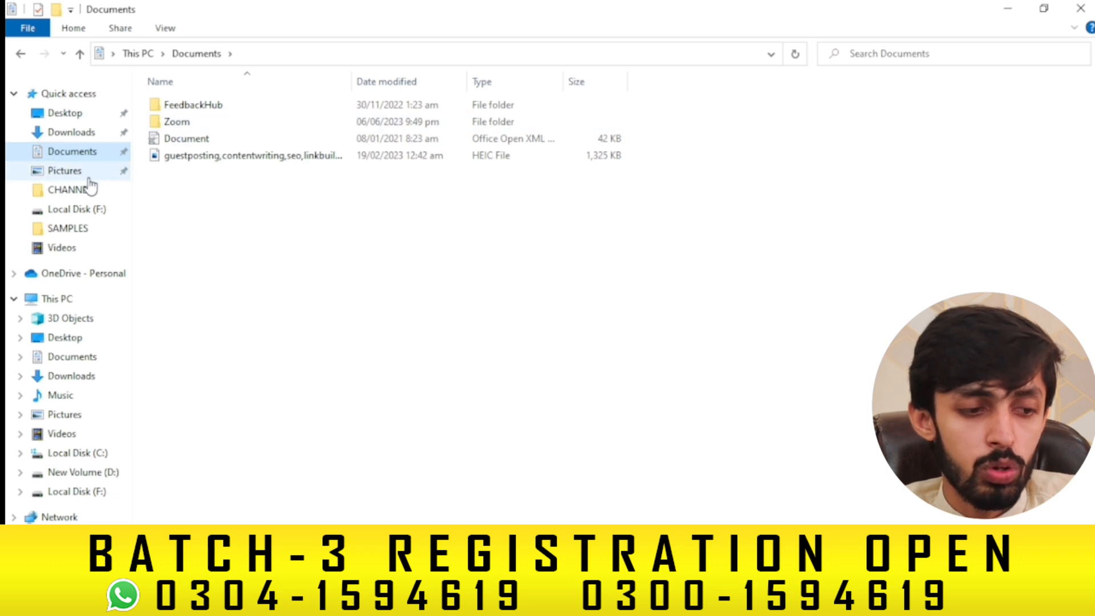
left_click(73, 133)
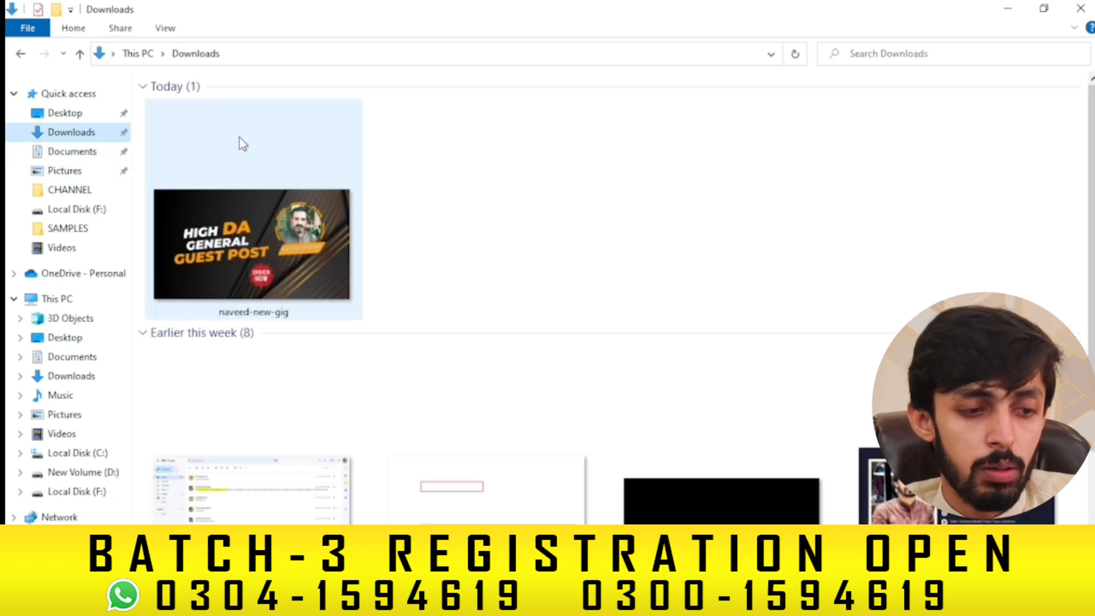
left_click(238, 201)
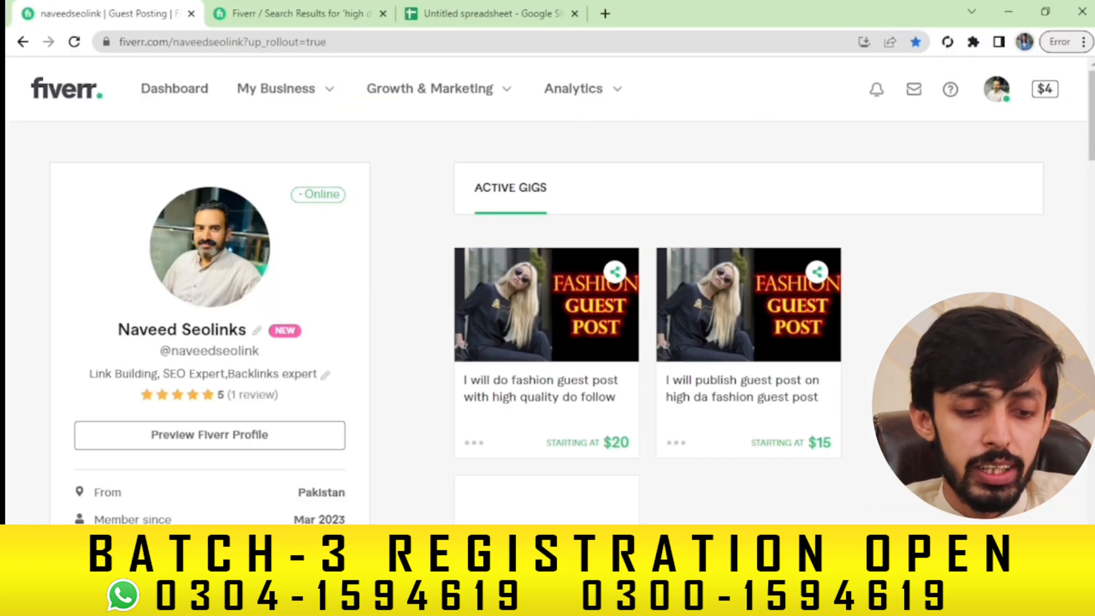
Review the keyword counts and drafted title in the spreadsheet, then reload the Fiverr seller profile
left_click(491, 13)
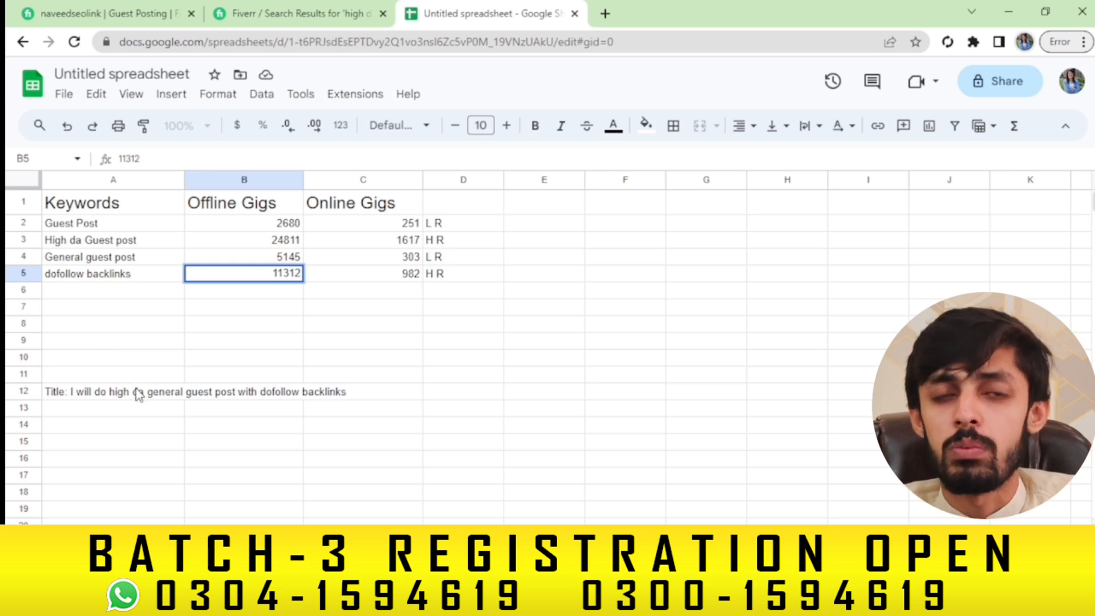
left_click(286, 11)
left_click(141, 9)
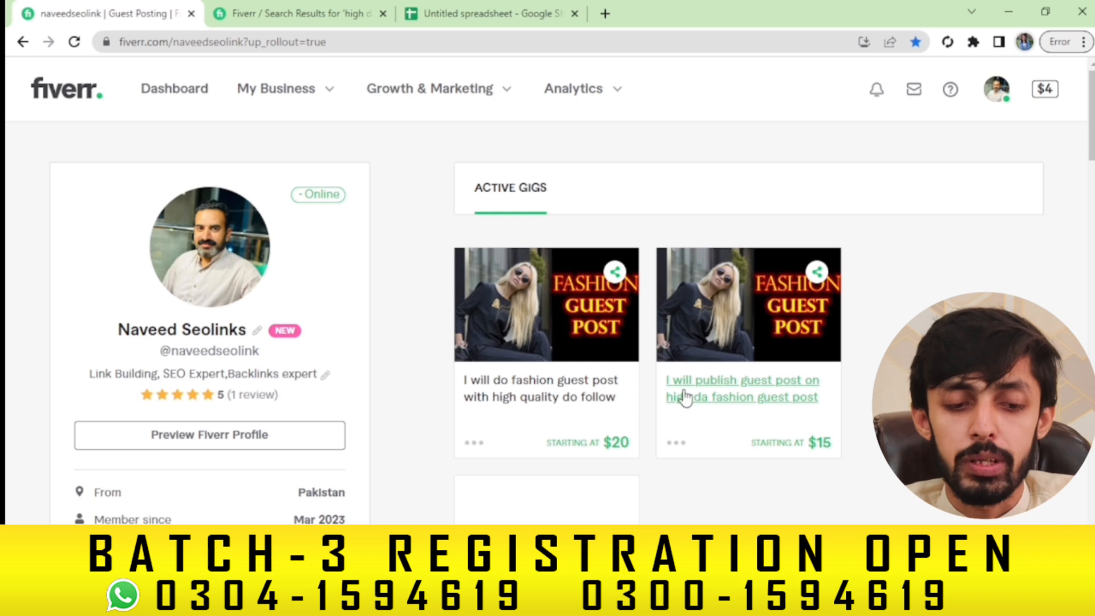
key("F5")
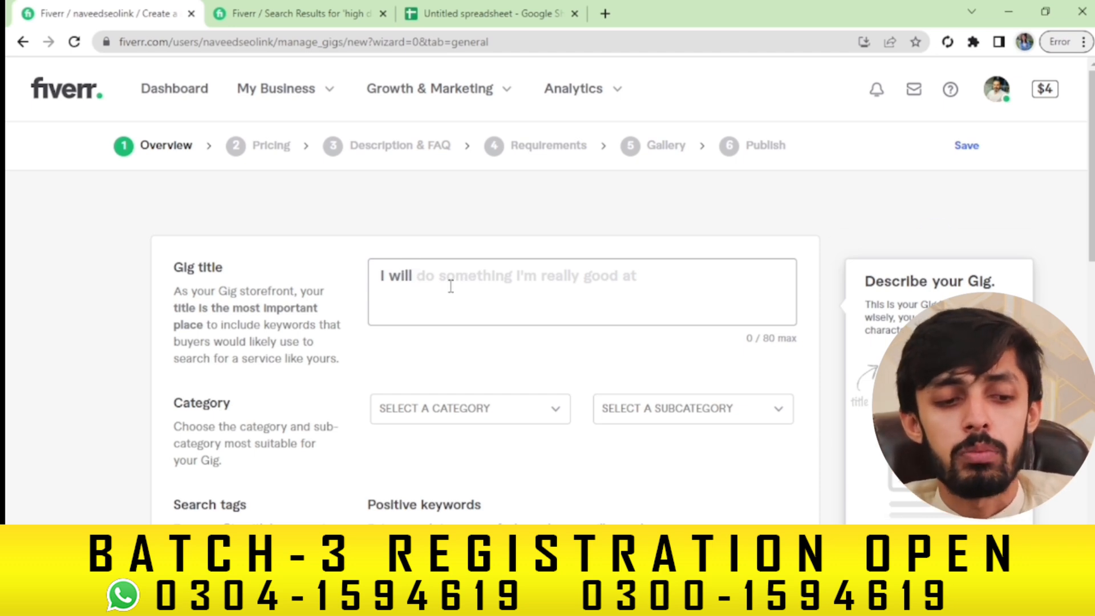
Copy the drafted title text from cell A12 of the keyword spreadsheet
left_click(451, 286)
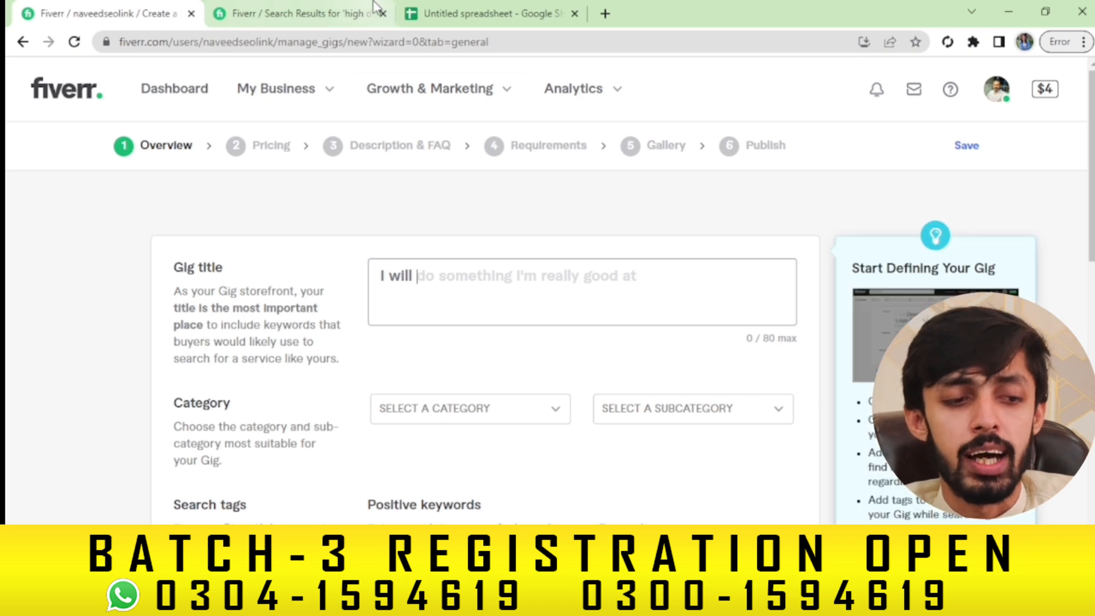
left_click(431, 12)
left_click(136, 398)
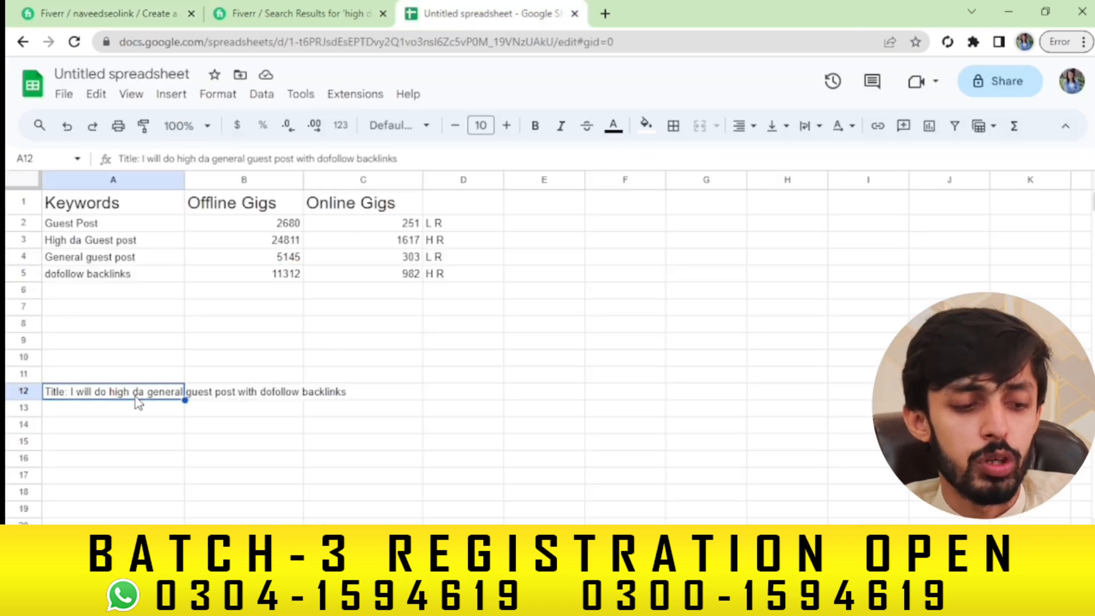
double_click(130, 391)
left_click_drag(108, 392, 363, 395)
key("ctrl+c")
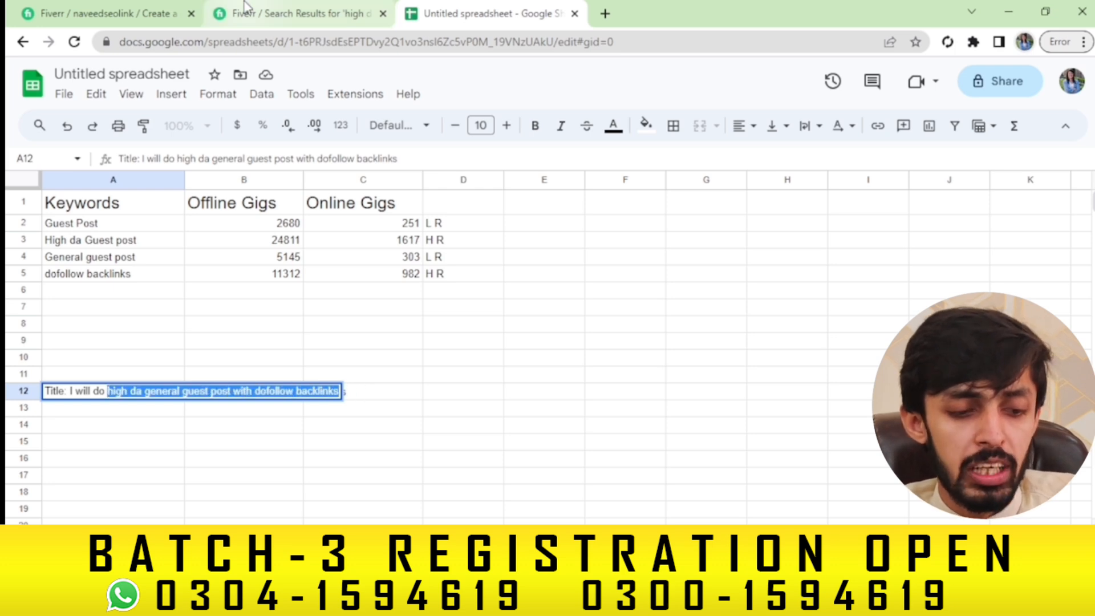
left_click(109, 12)
Complete the gig title as 'I will do high da general guest post with dofollow backlinks'
left_click(504, 294)
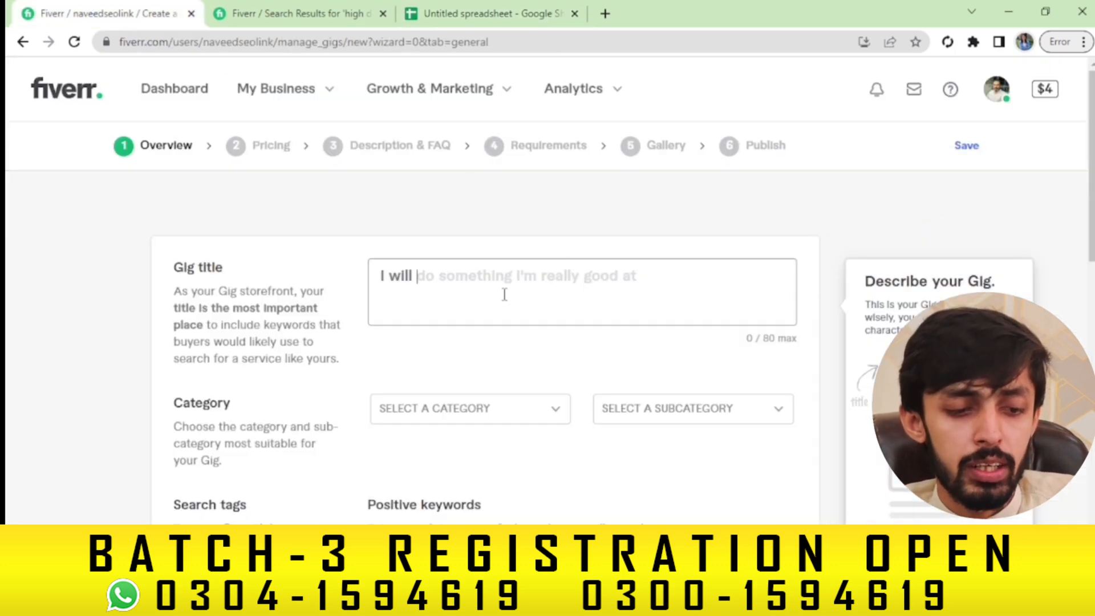
type("do")
key("ctrl+v")
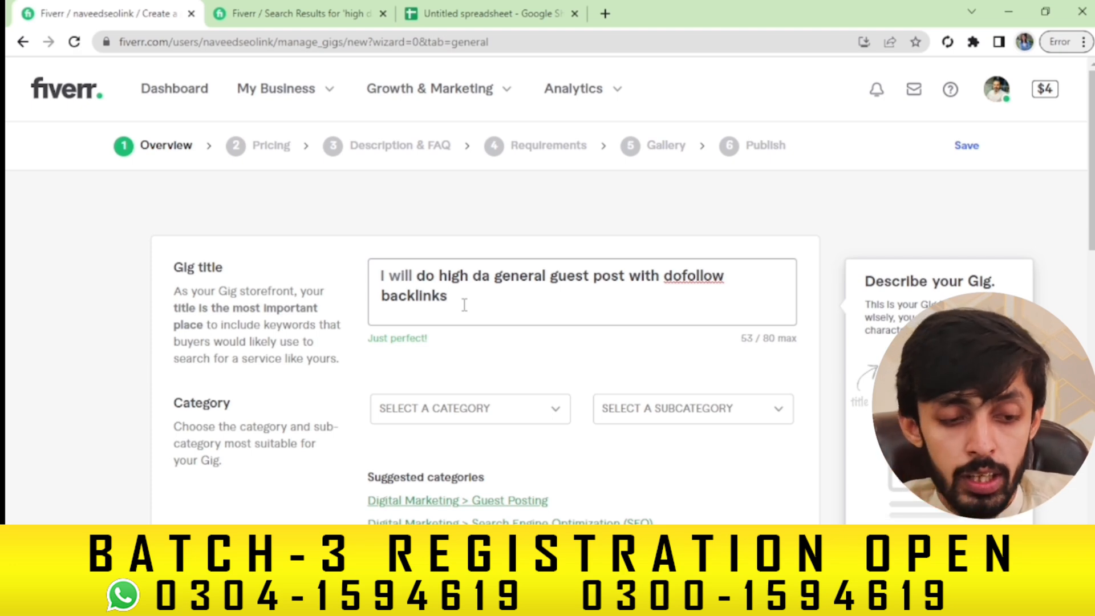
left_click(444, 275)
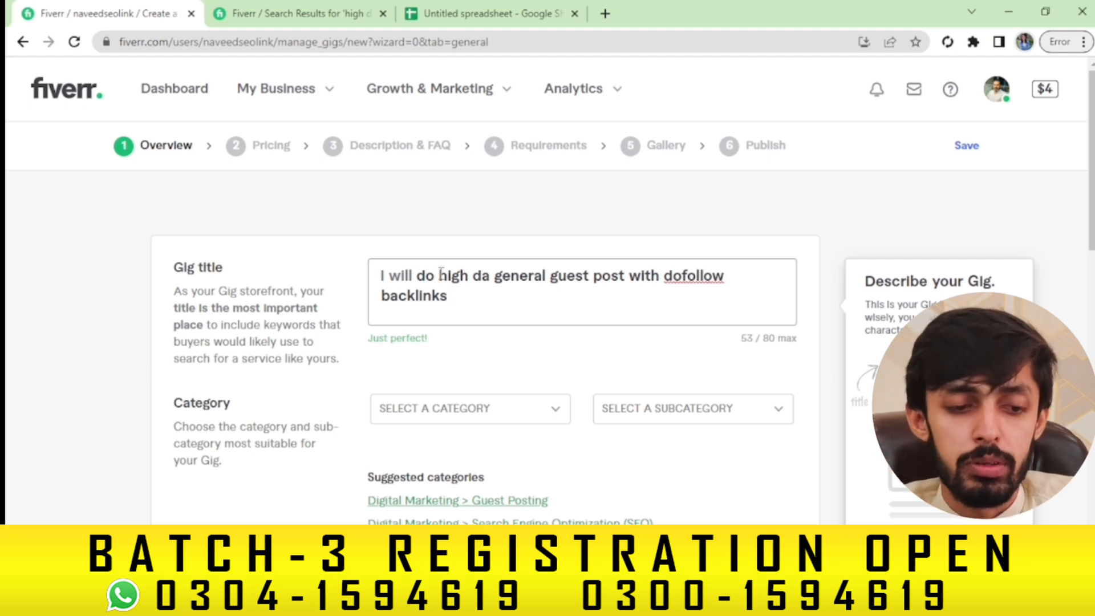
left_click_drag(439, 275, 624, 273)
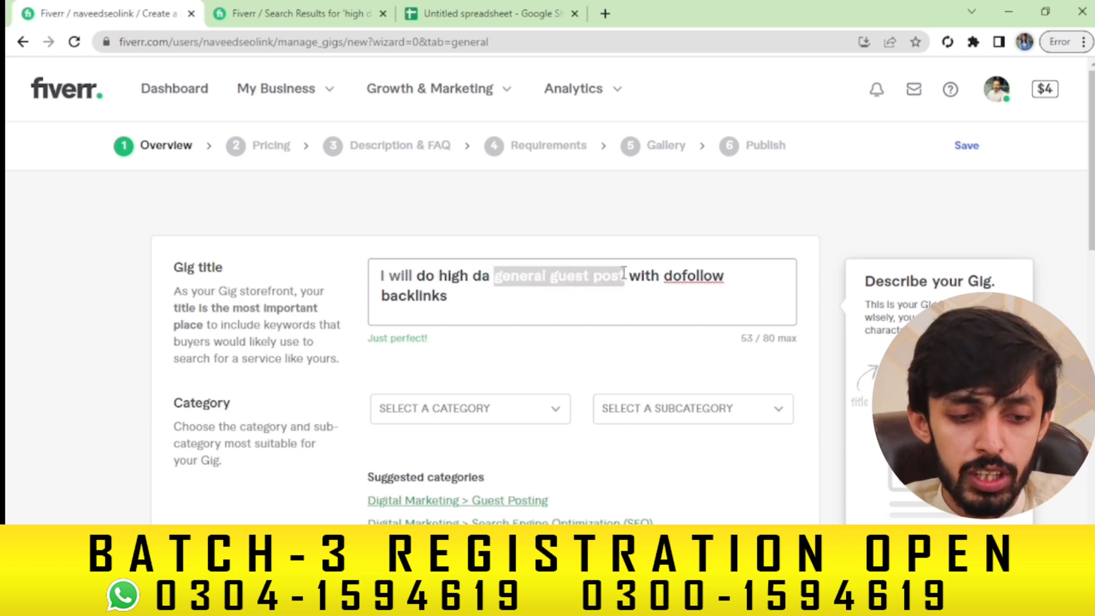
left_click(555, 279)
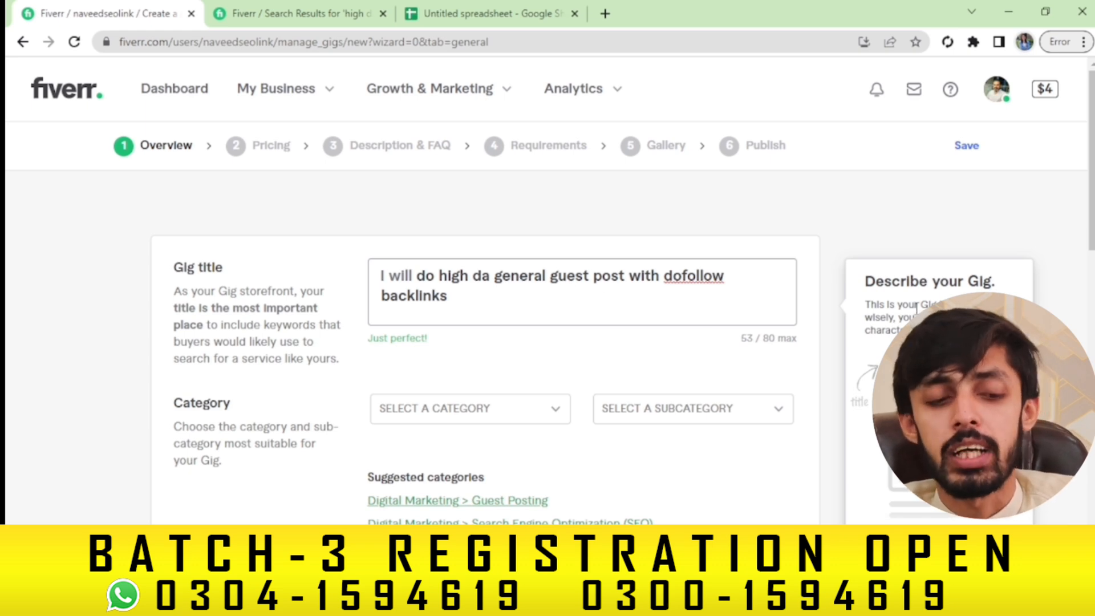
Choose Digital Marketing as the category and Guest Posting as the subcategory
left_click(509, 410)
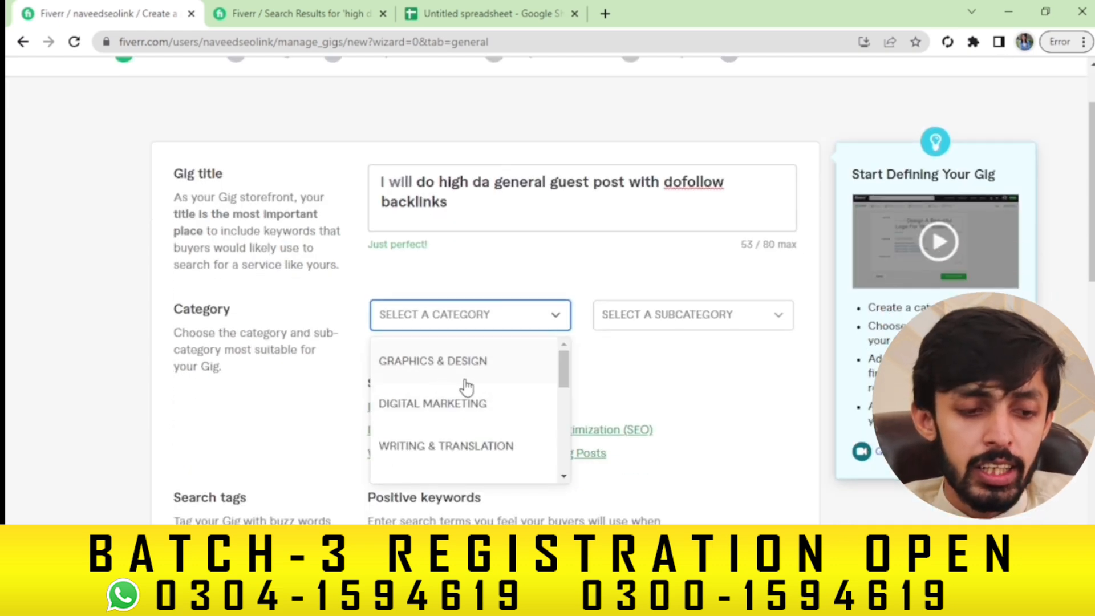
left_click(453, 412)
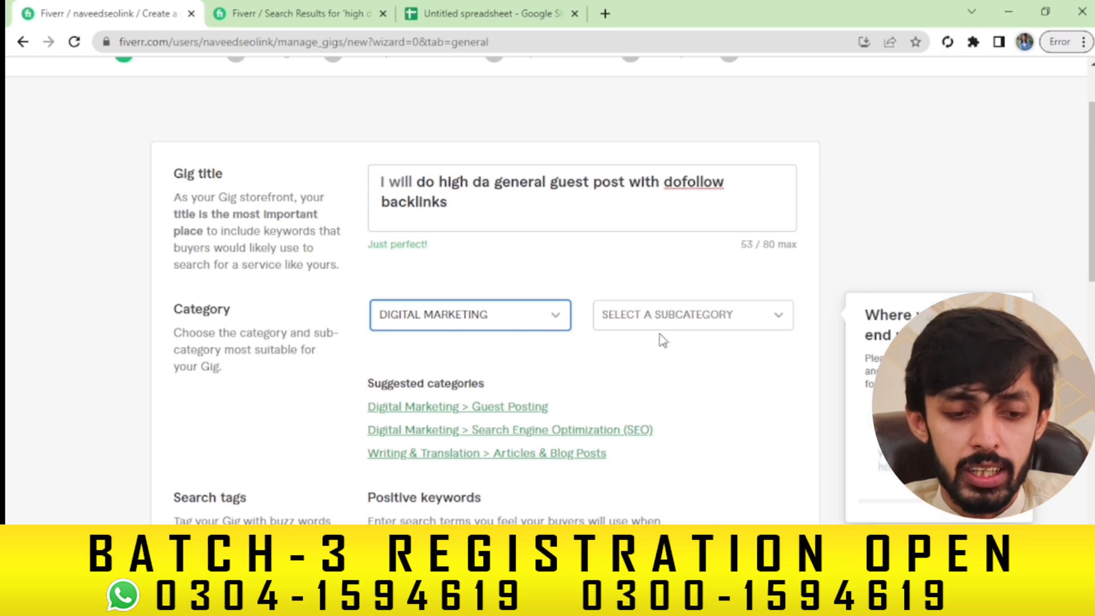
left_click(667, 316)
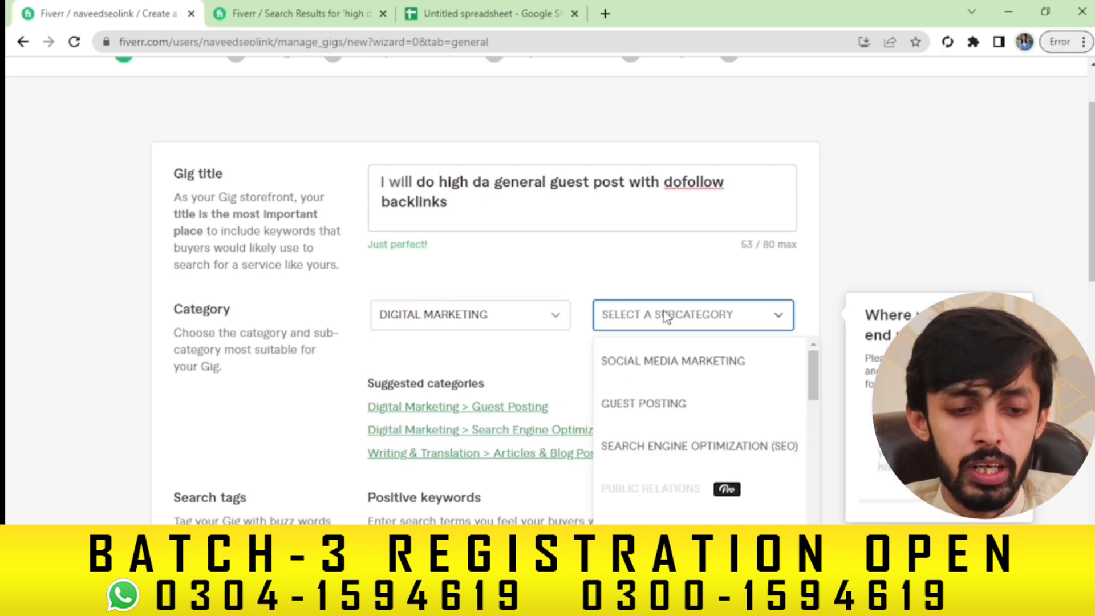
left_click(661, 394)
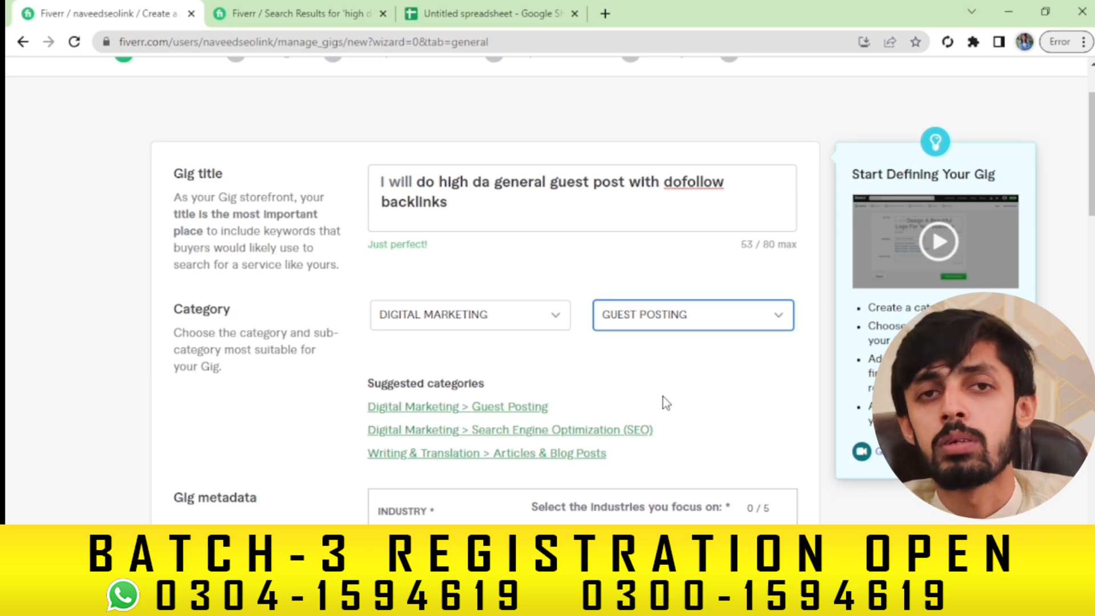
left_click(665, 320)
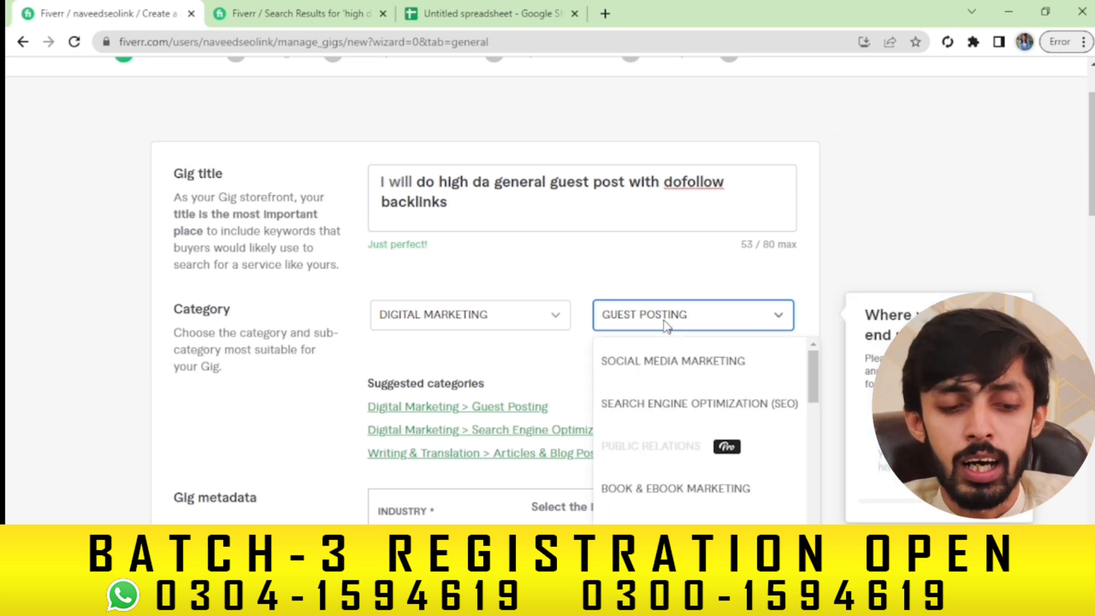
left_click(666, 362)
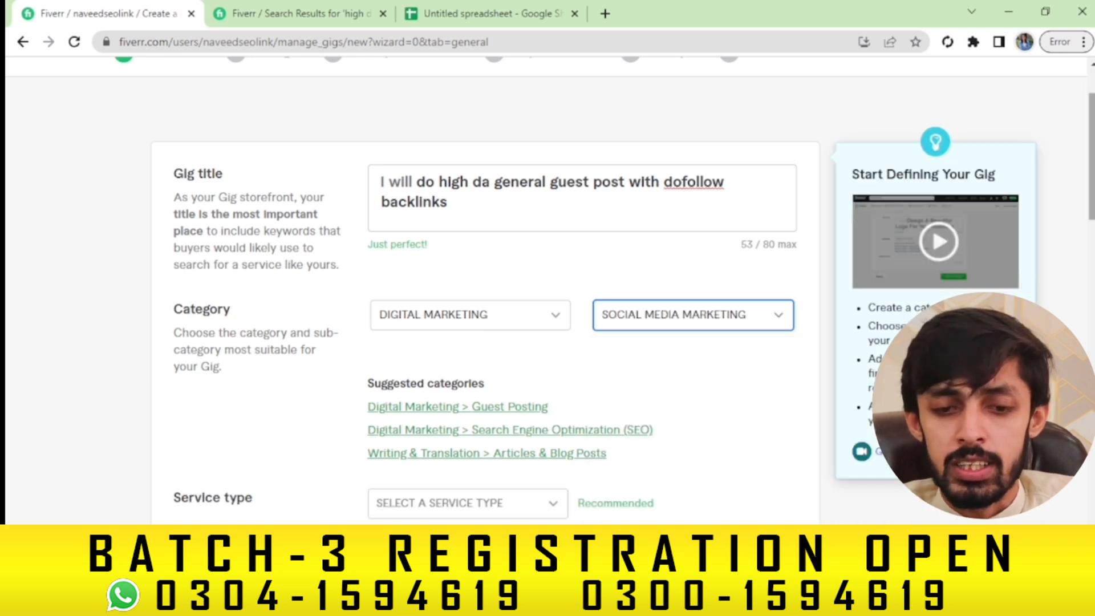
scroll(512, 254, "down", 5)
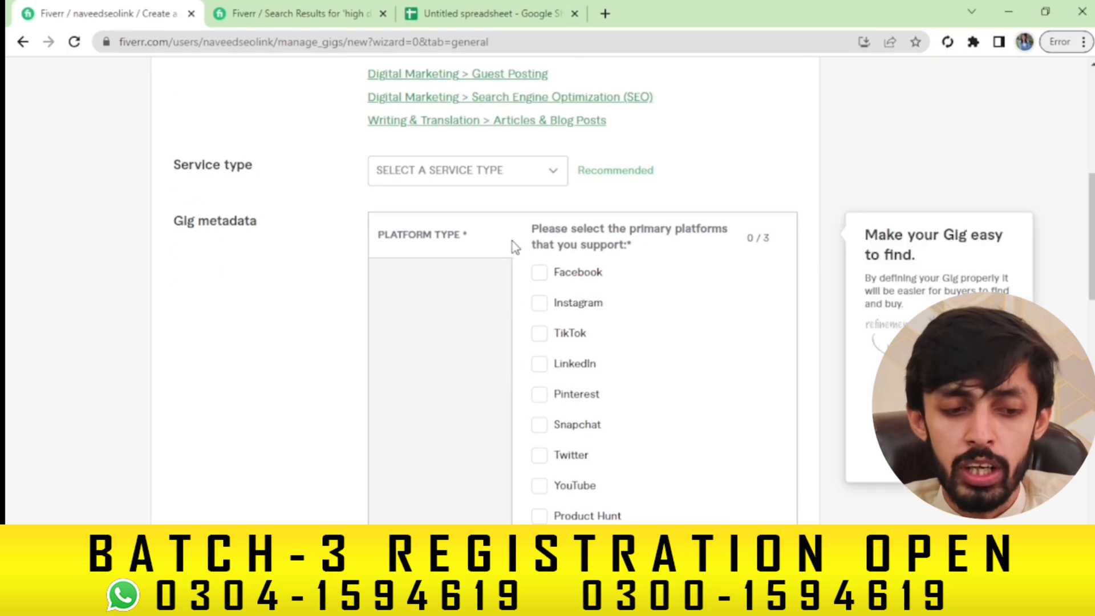
scroll(841, 266, "up", 2)
scroll(673, 343, "up", 5)
left_click(673, 408)
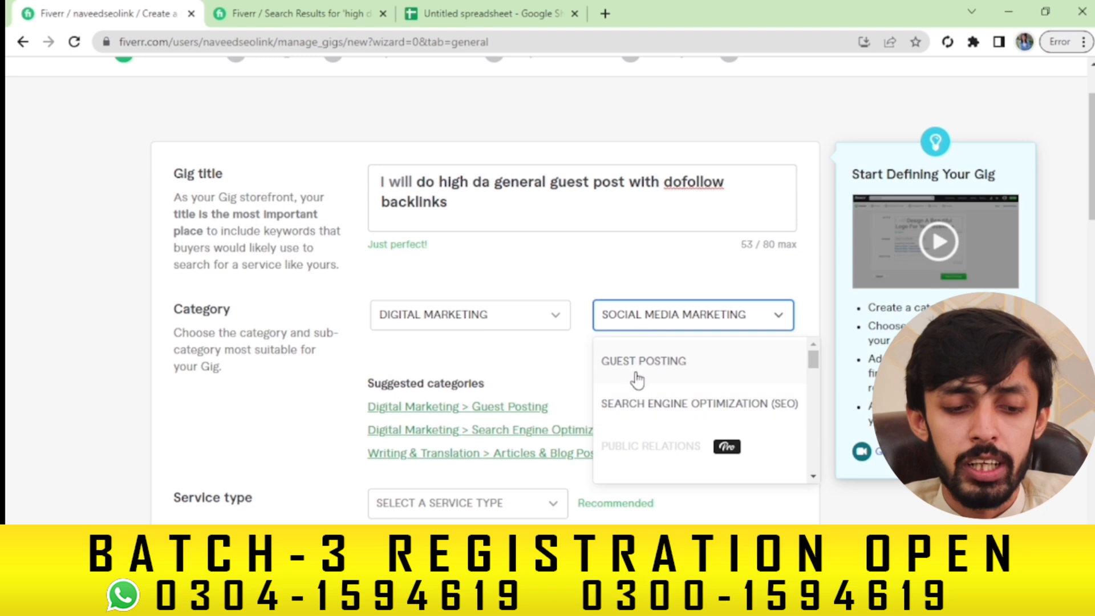
left_click(637, 367)
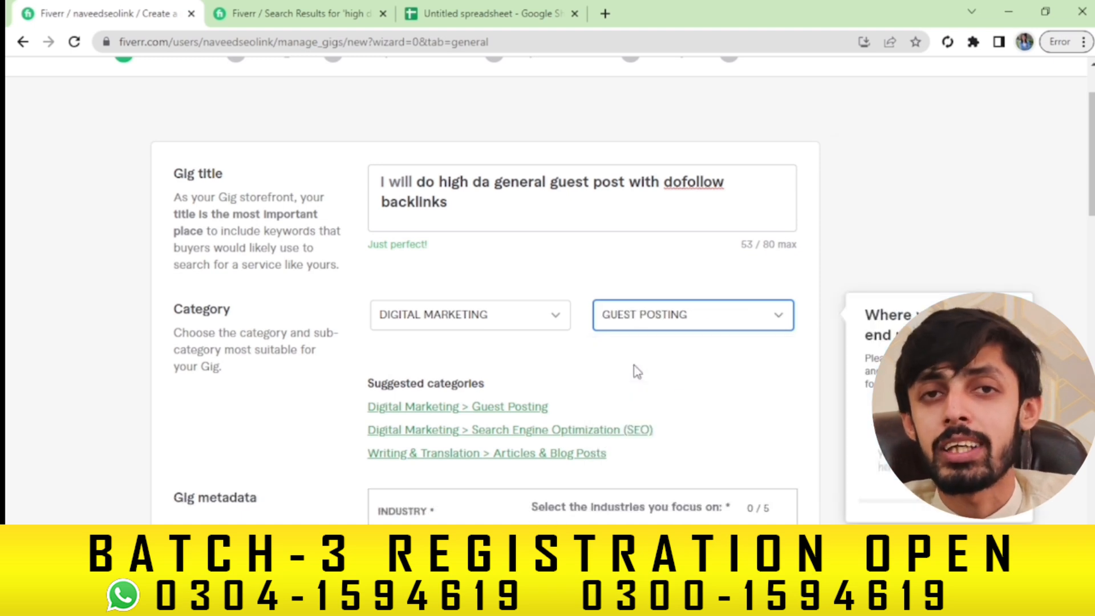
Tick Lifestyle, Marketing & advertising, Financial services & business, Fashion & apparel and Travel & tourism industries
scroll(637, 372, "down", 3)
scroll(637, 372, "down", 2)
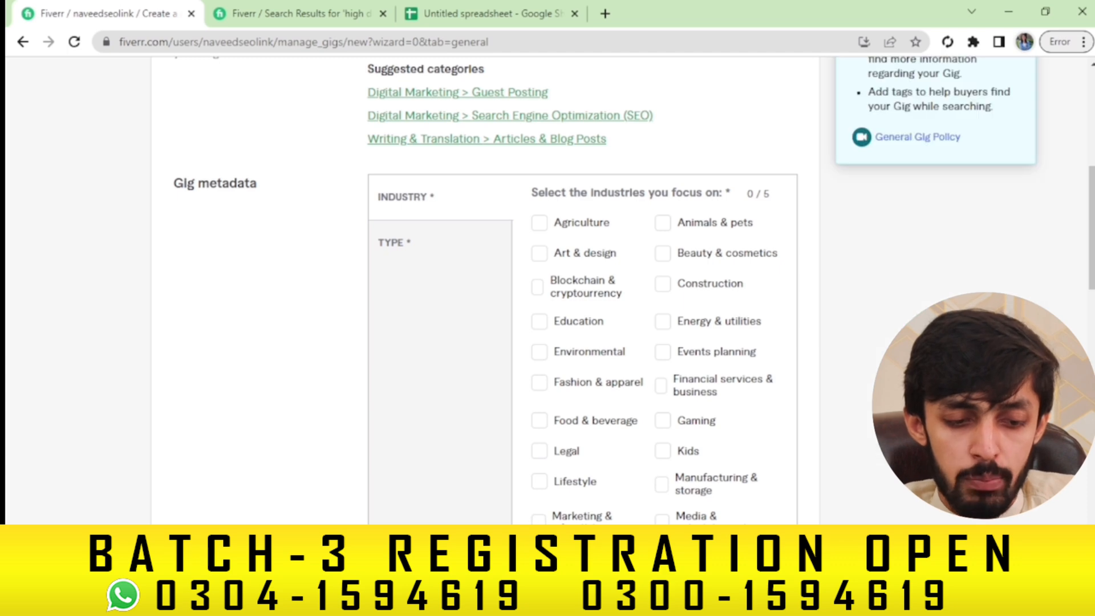
left_click(540, 482)
left_click(538, 521)
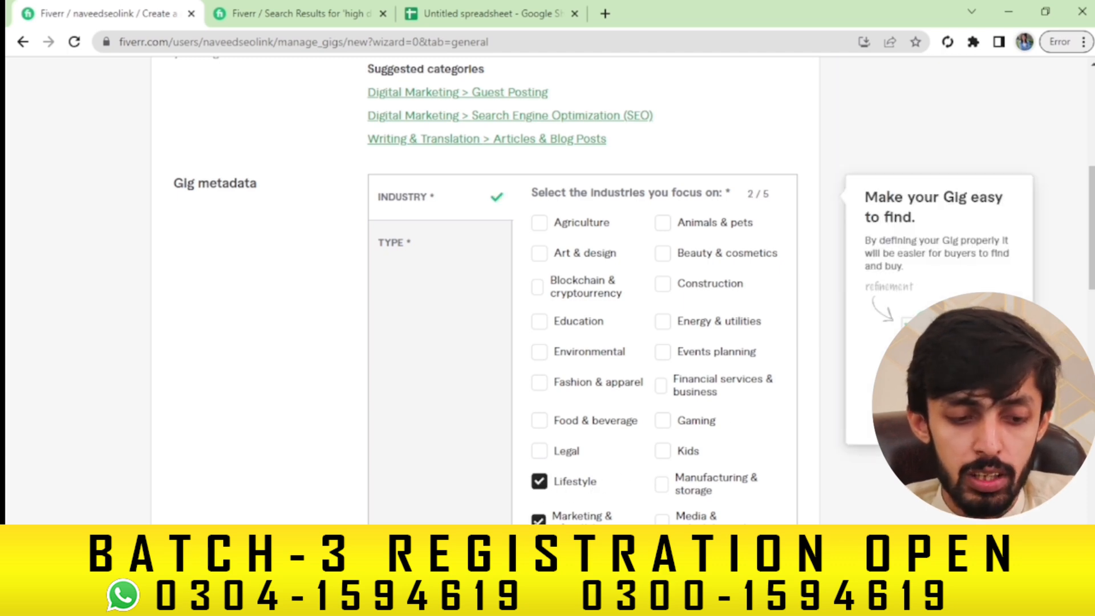
left_click(660, 388)
left_click(540, 383)
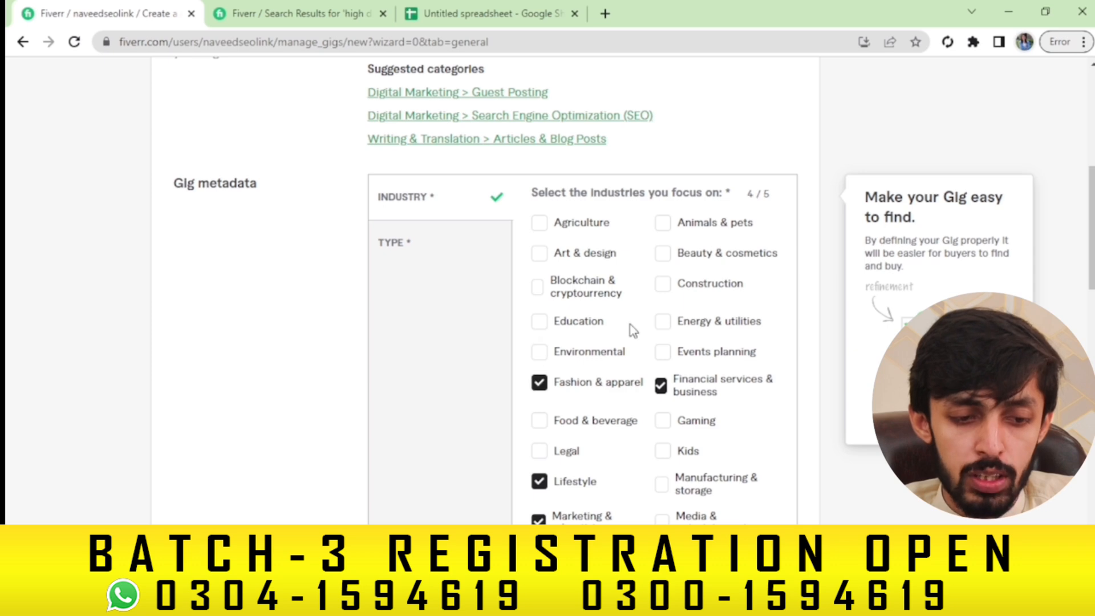
scroll(582, 285, "down", 8)
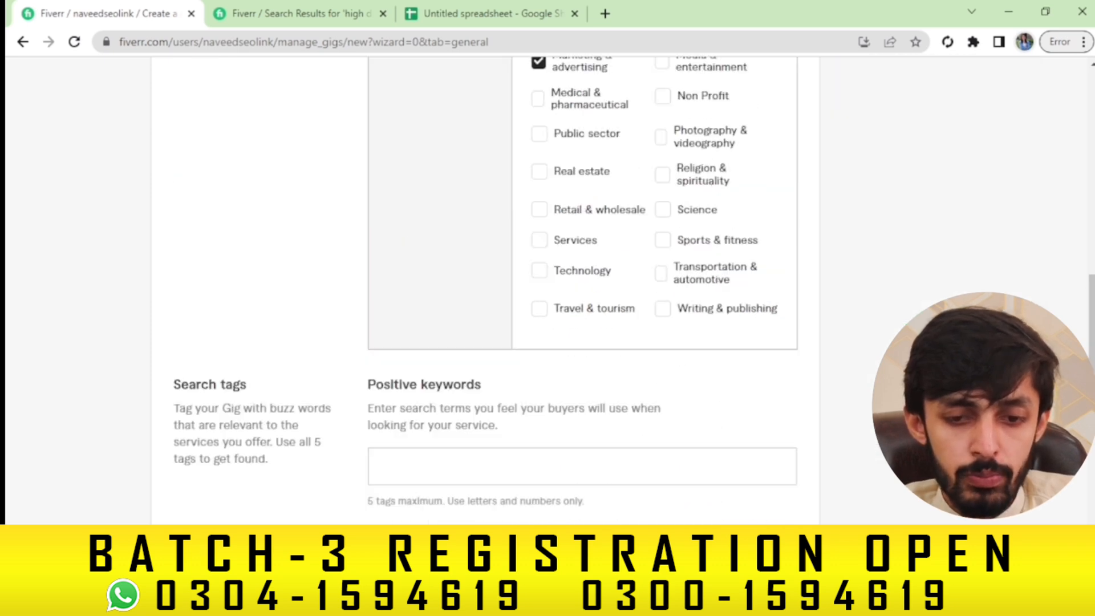
left_click(540, 310)
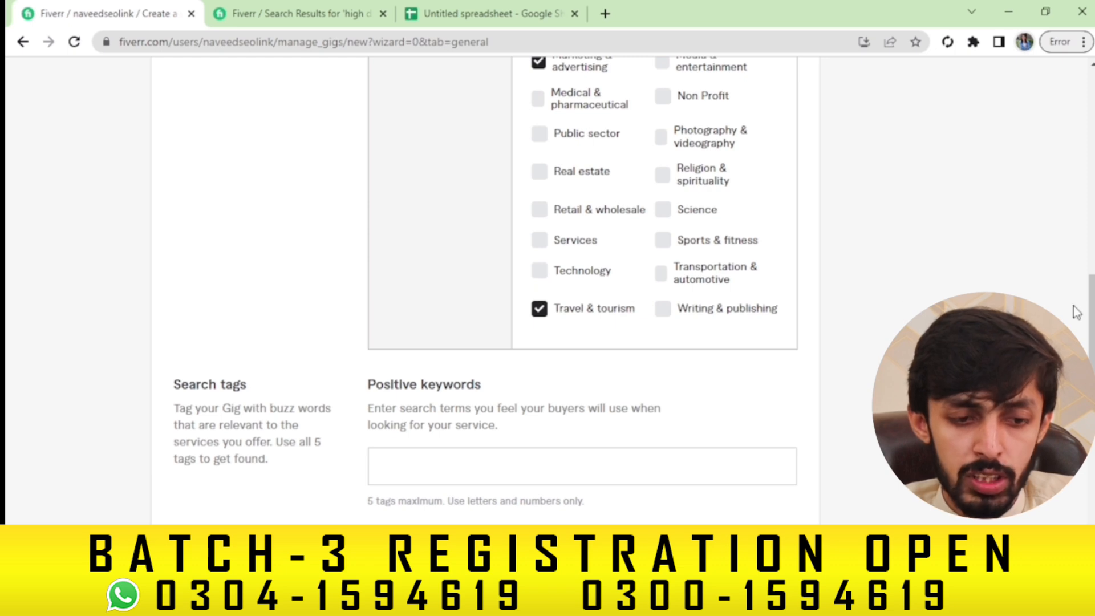
left_click(1091, 232)
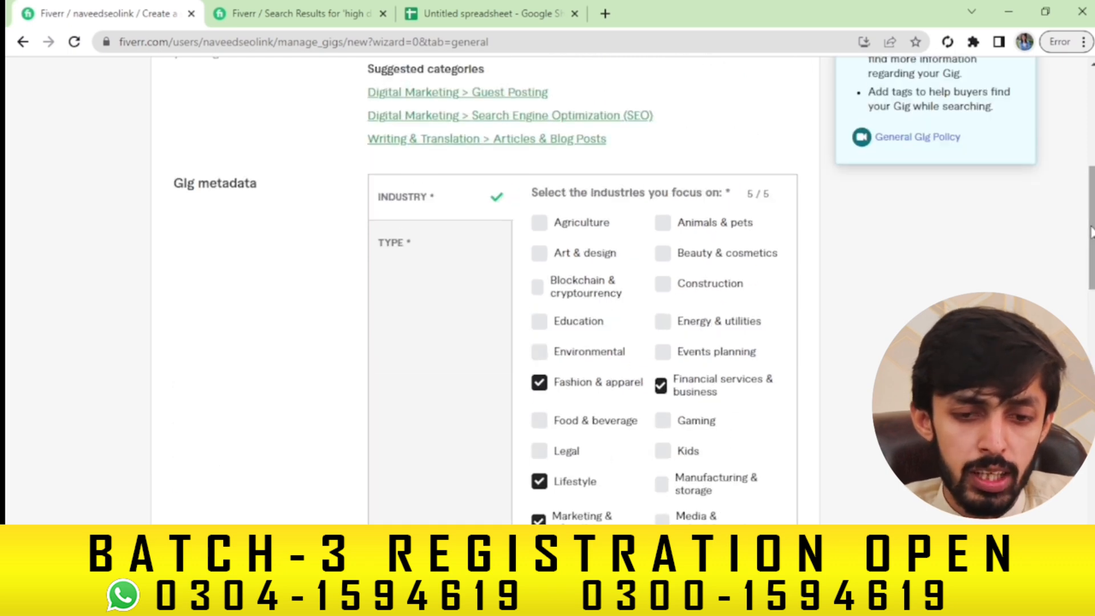
left_click_drag(1093, 233, 1092, 204)
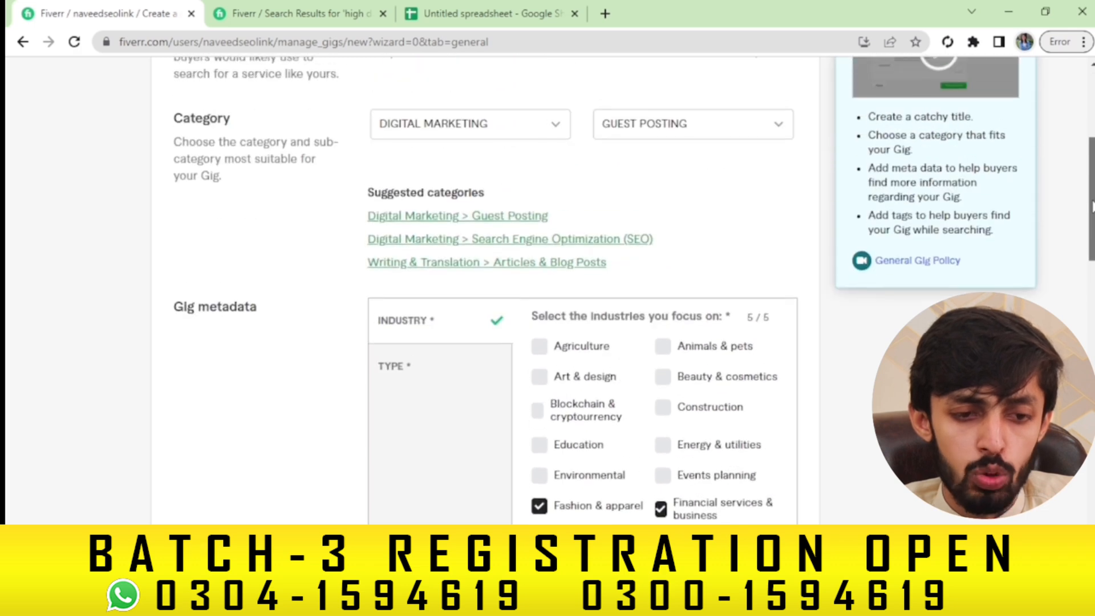
Choose Submissions for third-party sites as the gig's service type under Type
left_click(411, 367)
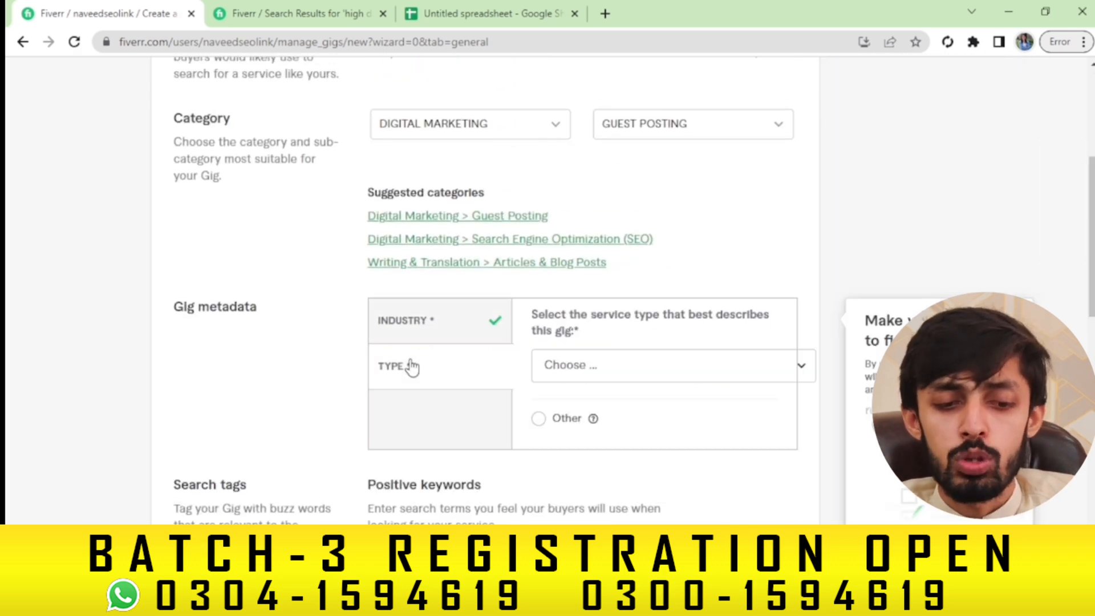
left_click(626, 371)
left_click(627, 502)
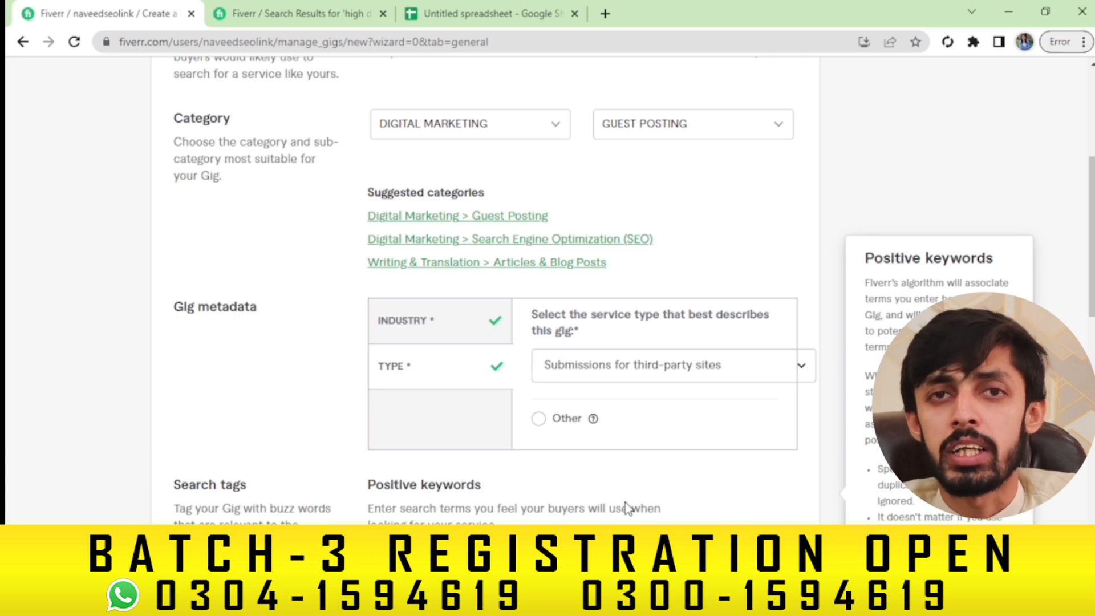
left_click(649, 364)
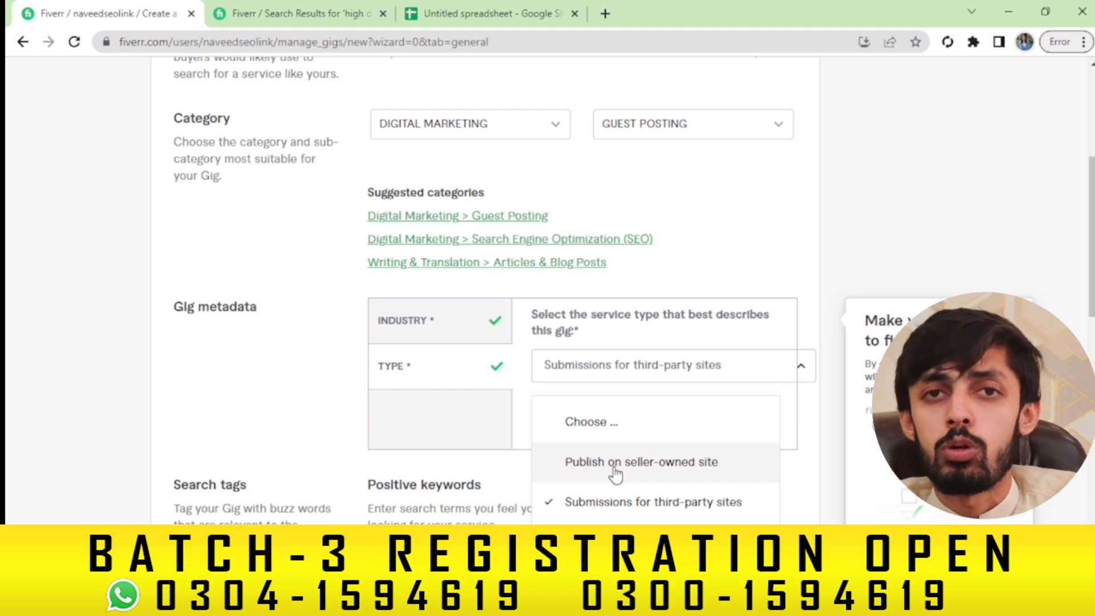
left_click(612, 507)
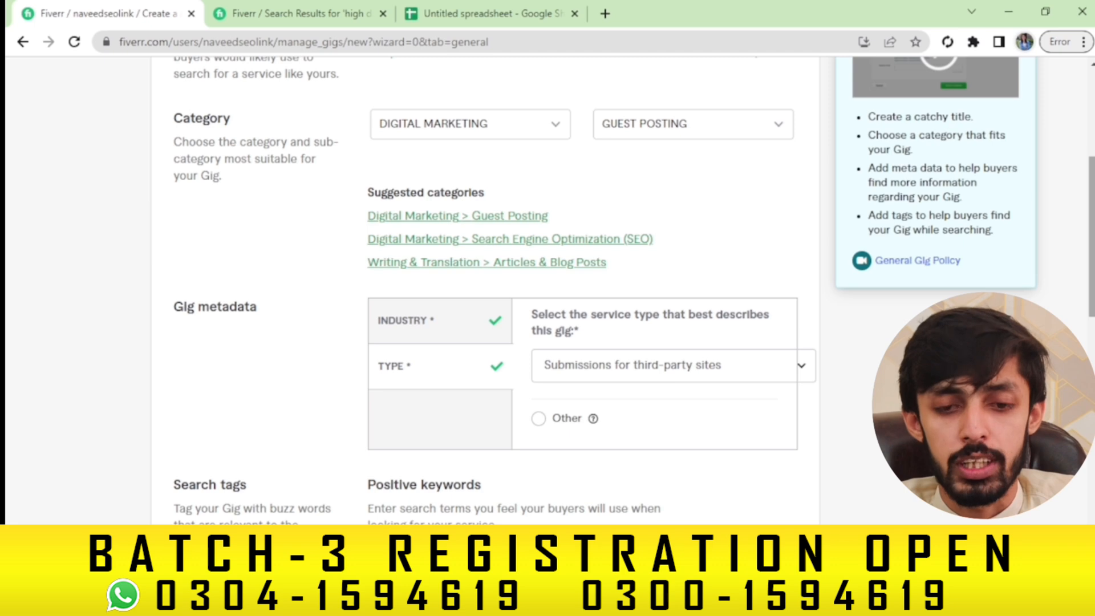
Add HIGH DA, GUEST POST and GENERAL GUEST POST as search tags
scroll(628, 308, "down", 4)
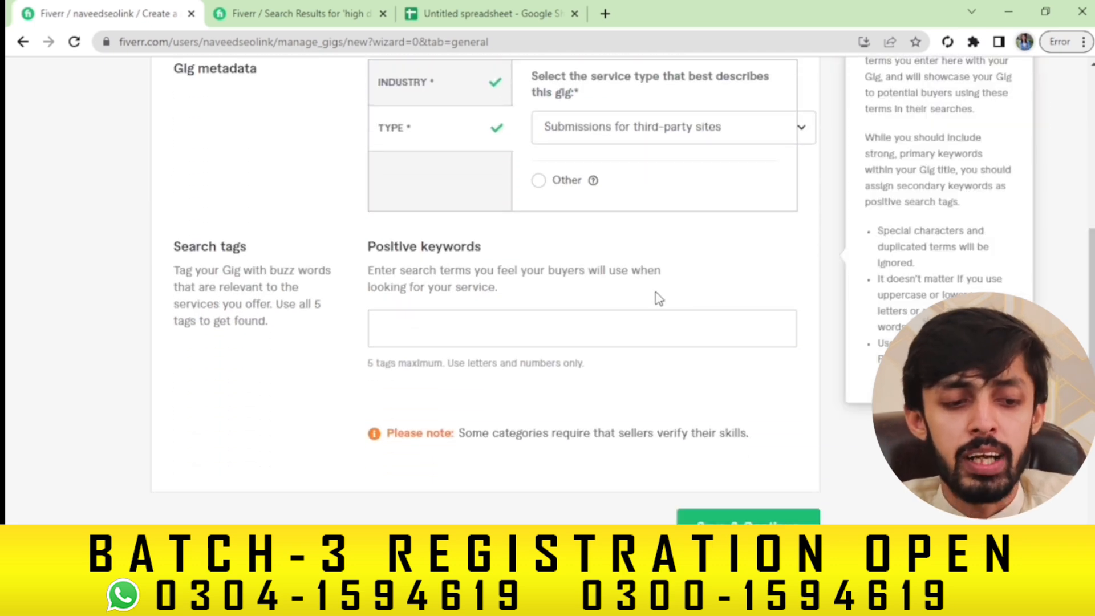
left_click(528, 344)
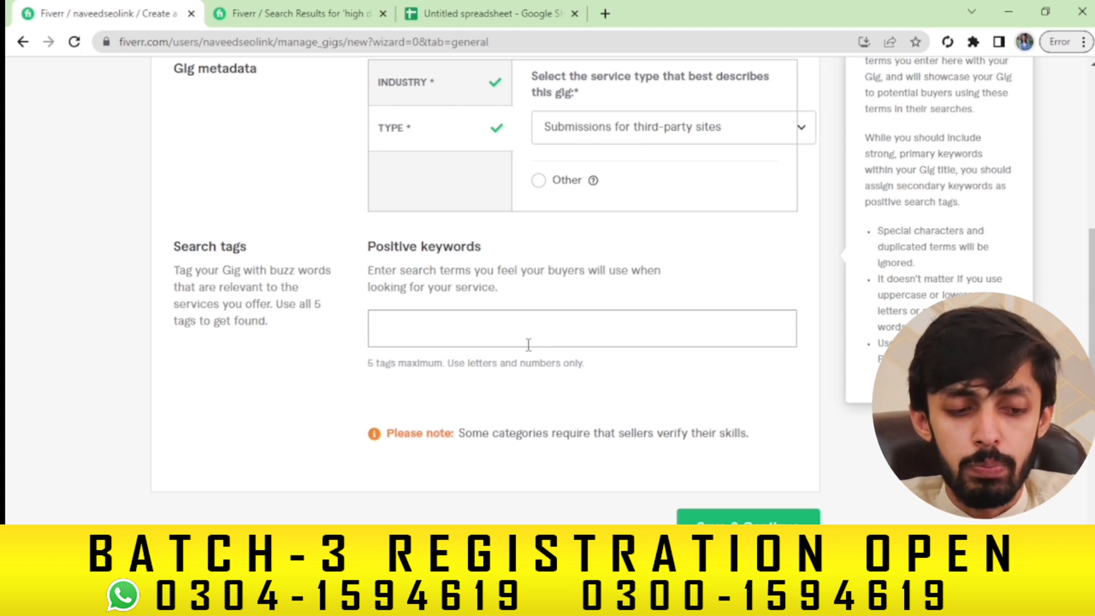
type("highb d")
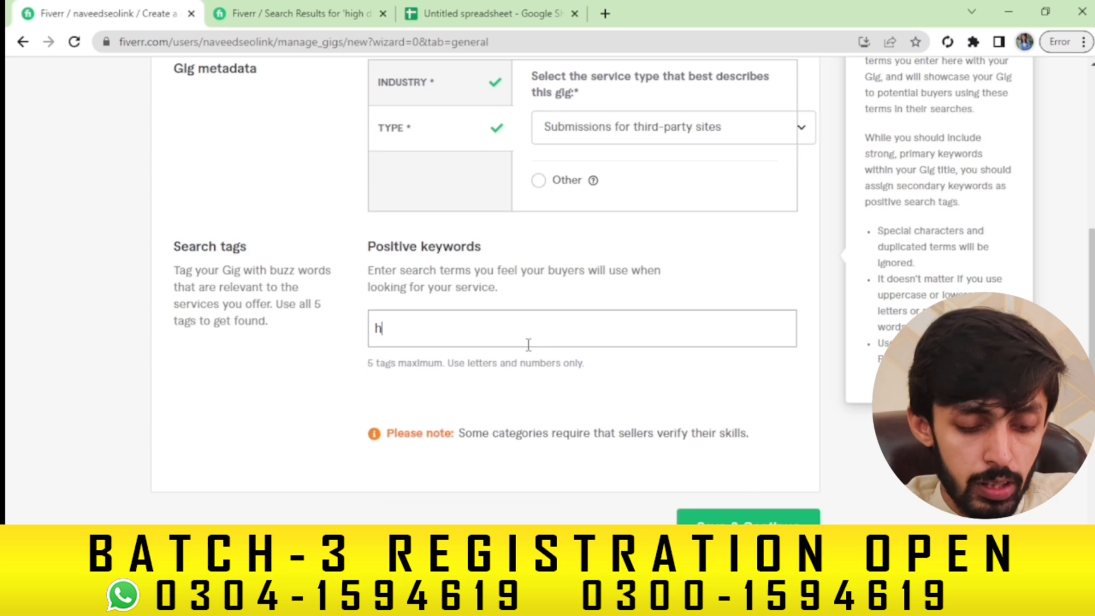
key("BackSpace")
key("BackSpace")
key("BackSpace")
type("da")
key("Return")
type("gues")
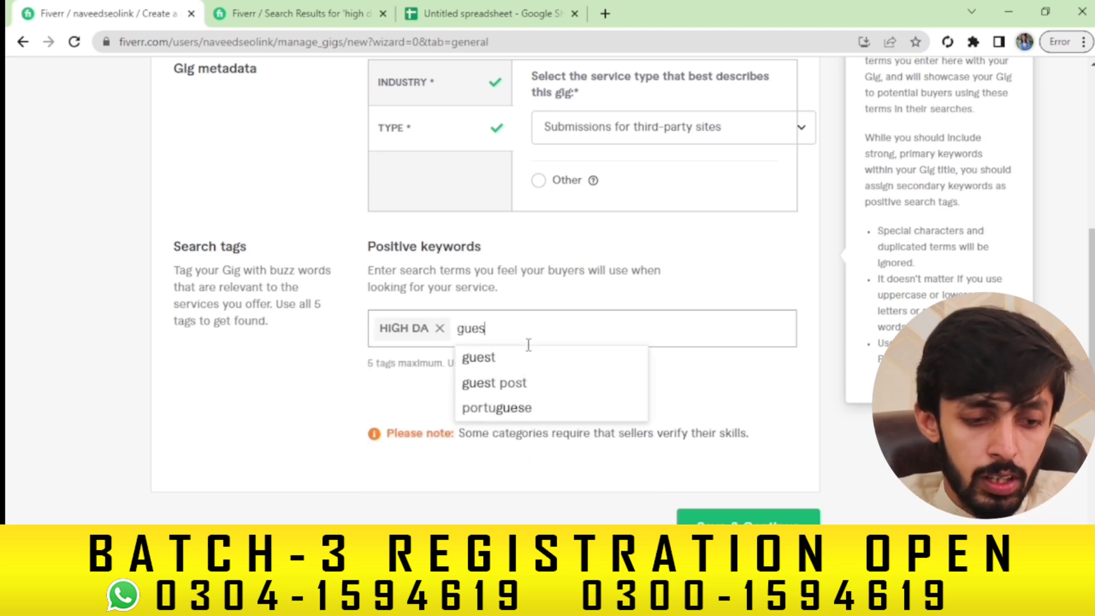
type("t post")
key("Return")
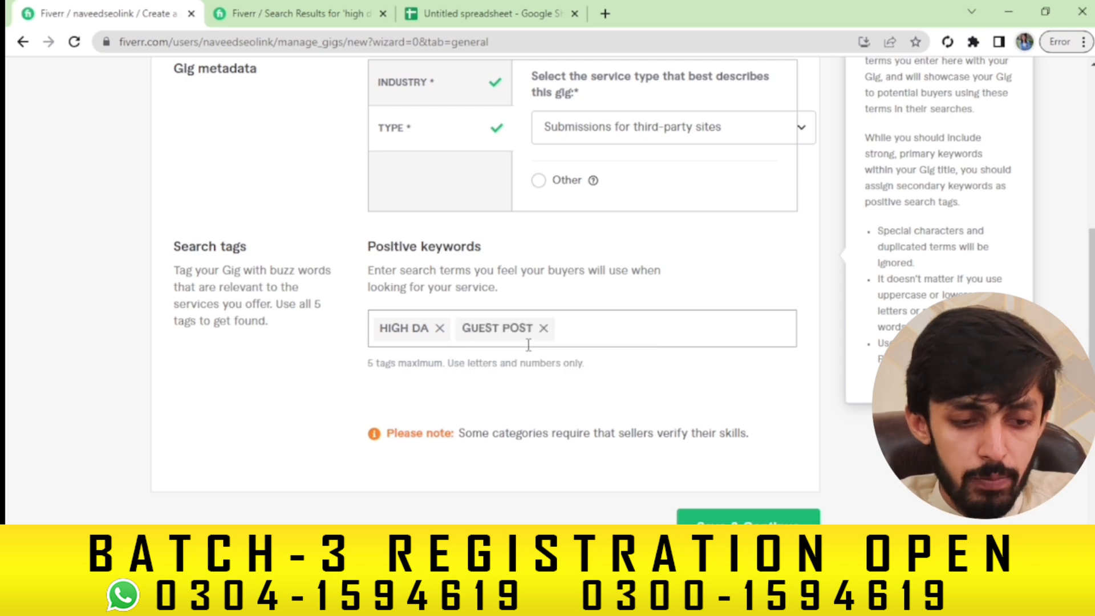
type("general g")
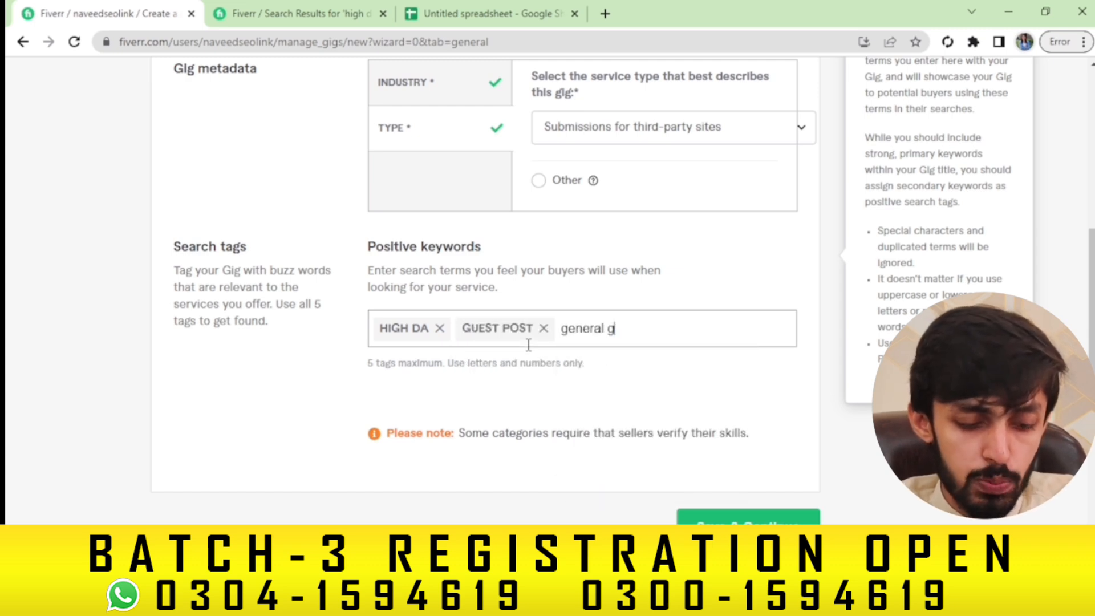
type("uest post")
key("Return")
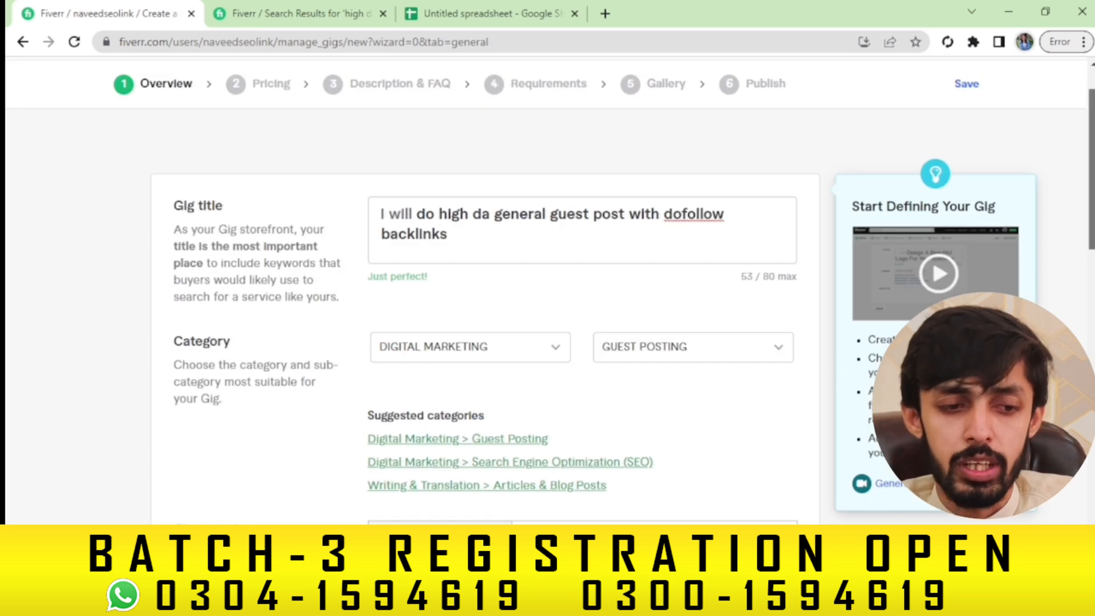
Add DOFOLLOW BACKLINKS as the fourth search tag
scroll(548, 286, "down", 5)
scroll(739, 147, "down", 10)
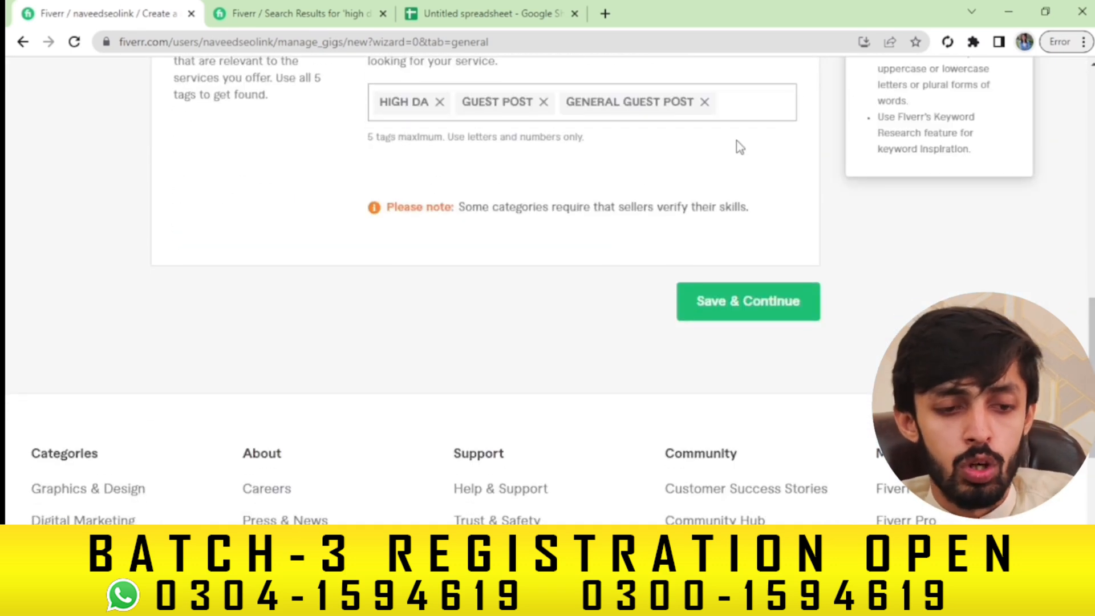
type("dofoll")
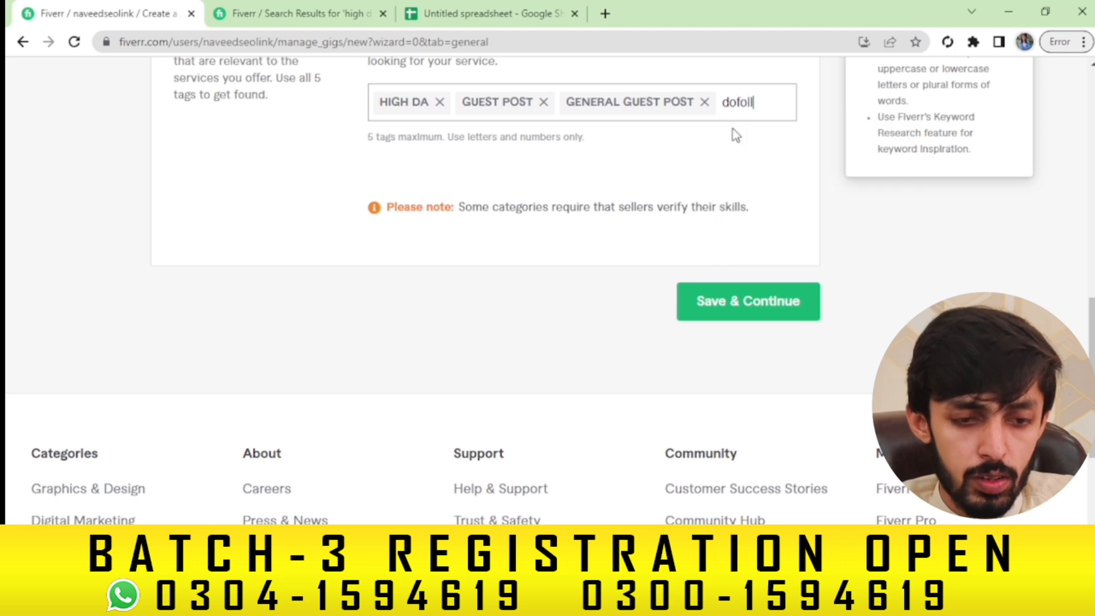
type("ow backl")
type("inks")
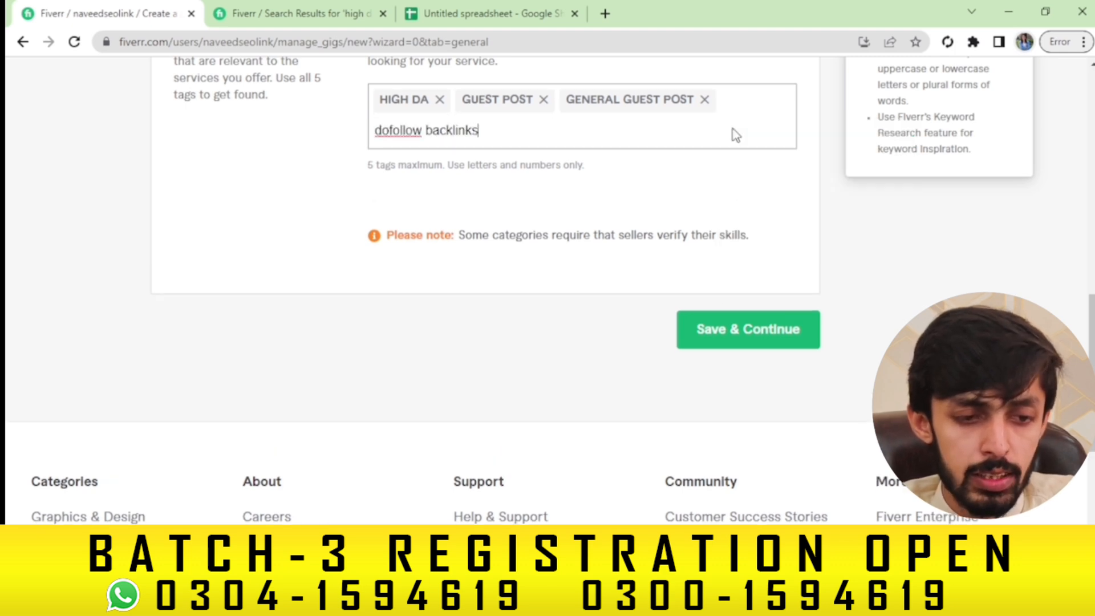
key("Return")
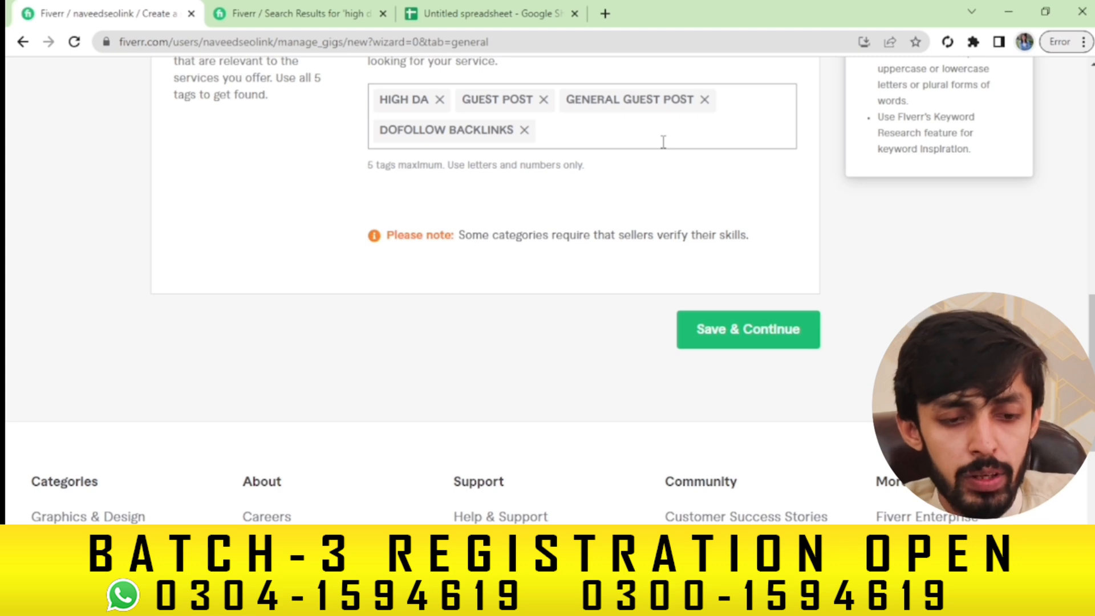
scroll(663, 142, "up", 8)
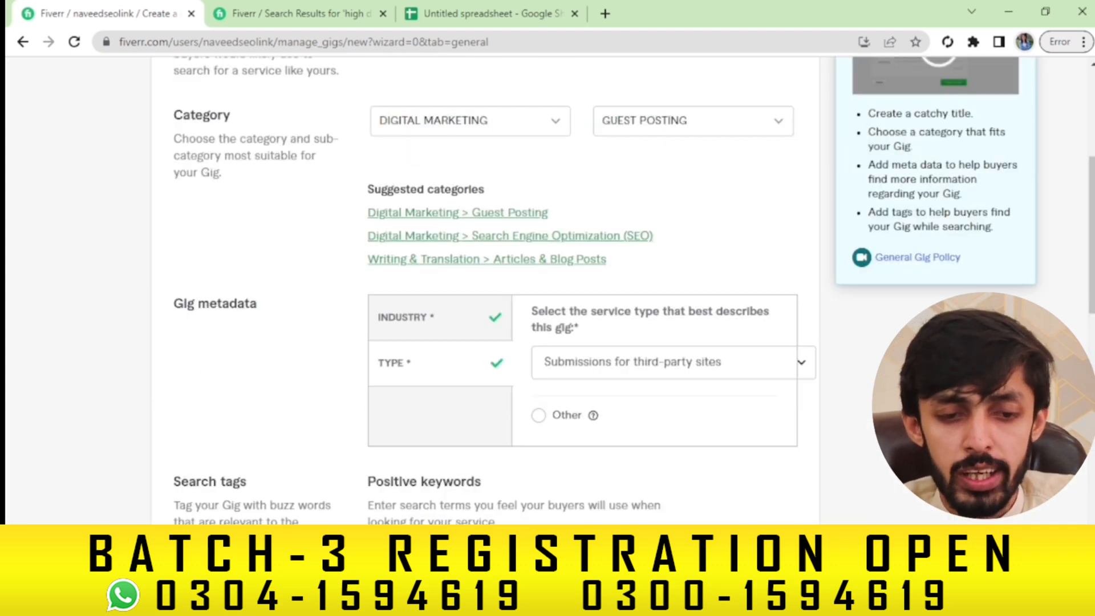
scroll(1084, 121, "up", 4)
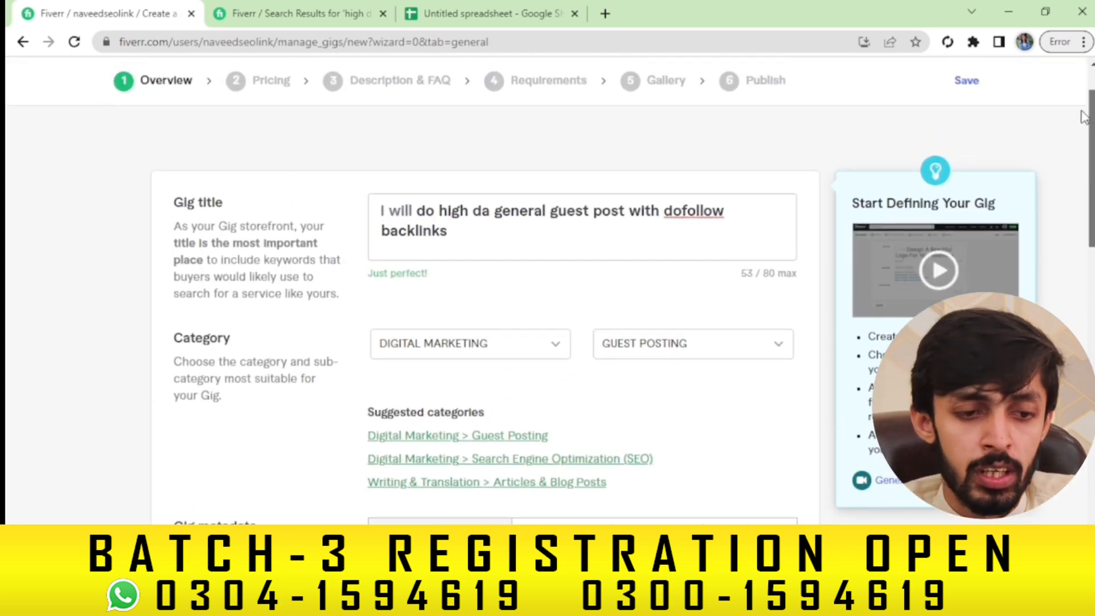
scroll(1084, 121, "down", 11)
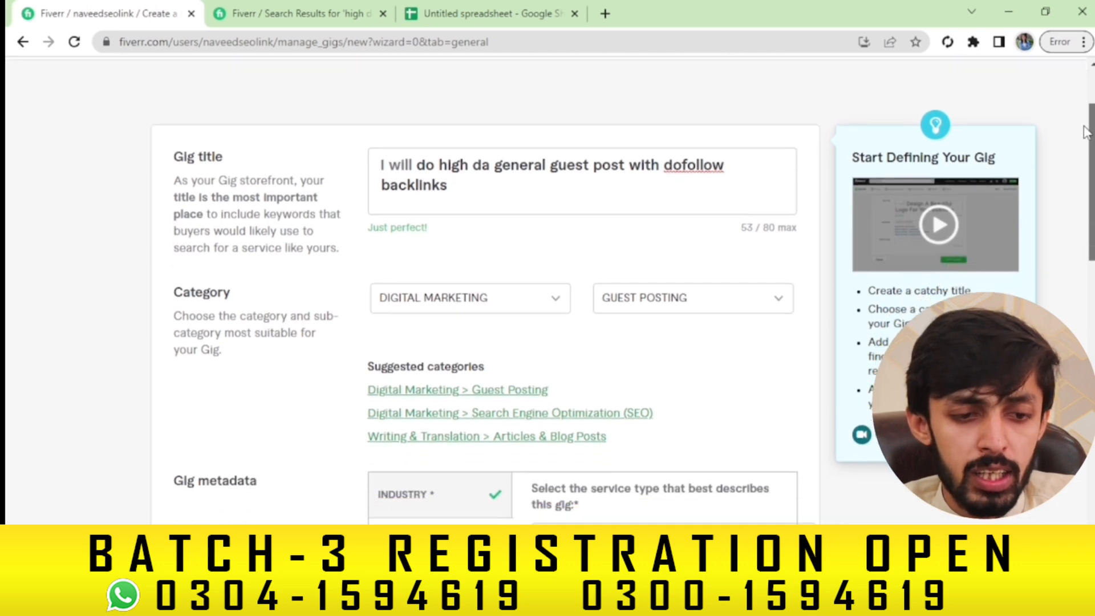
mouse_move(1091, 287)
left_mouse_down()
mouse_move(1092, 331)
mouse_move(1089, 277)
left_mouse_up()
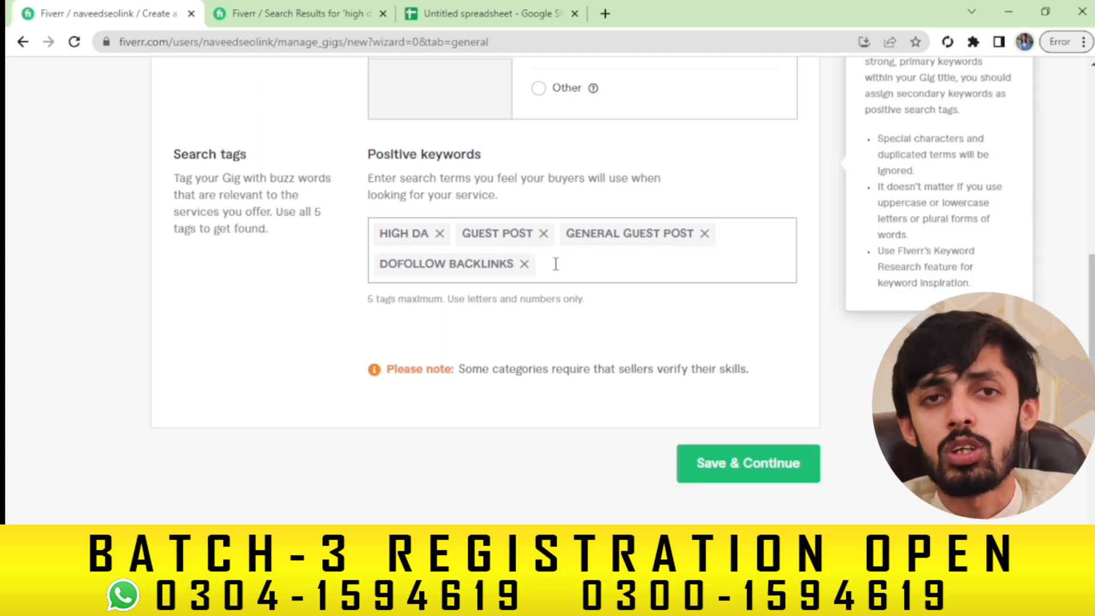
Search Fiverr for 'general guest post' and scroll through the 5,146 results
left_click(302, 13)
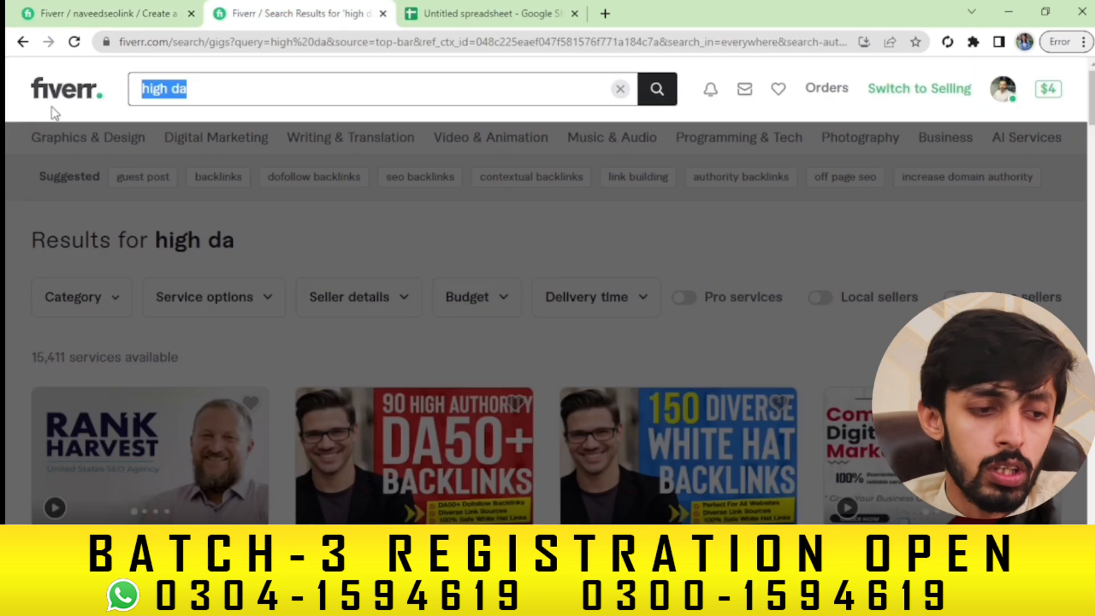
left_click_drag(217, 88, 53, 107)
type("general g")
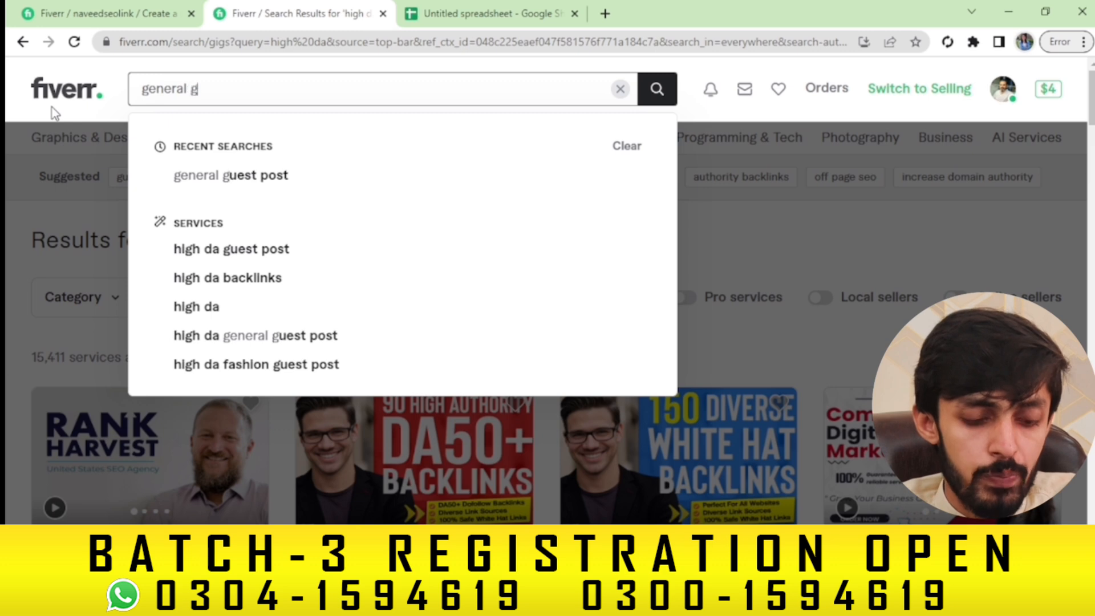
type("uest post")
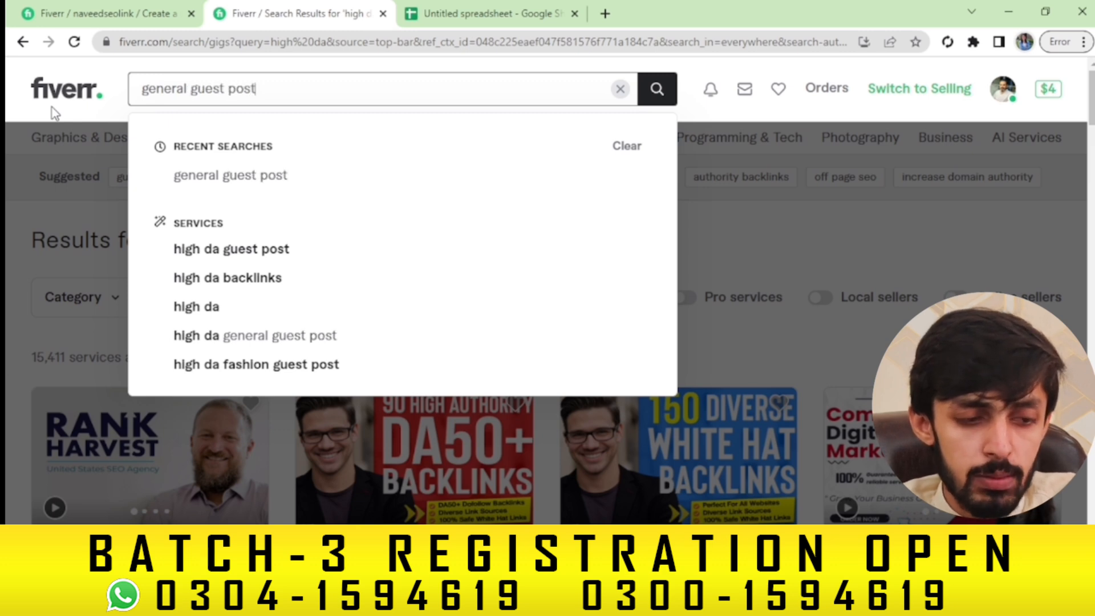
key("Return")
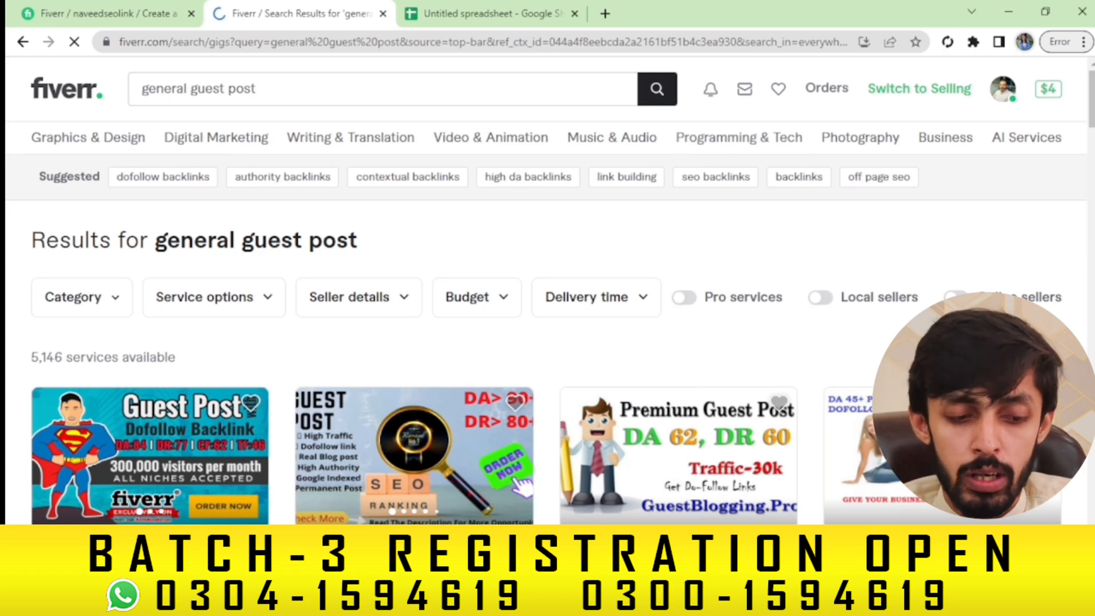
scroll(548, 342, "down", 3)
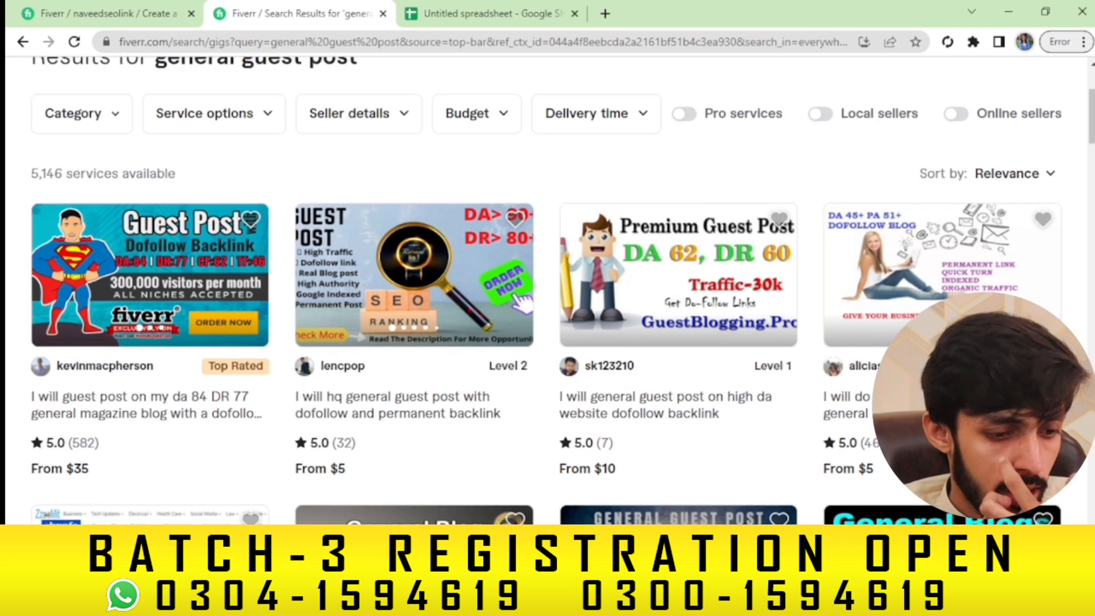
left_click(109, 13)
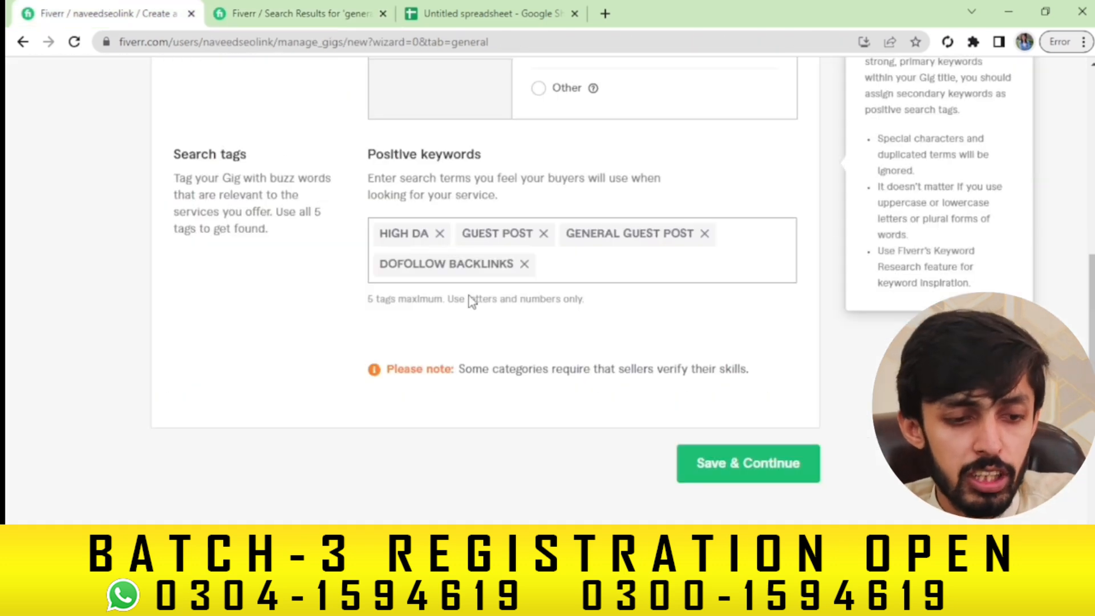
Add the GENERAL BLOG tag, then browse the general guest post search results
type("general b")
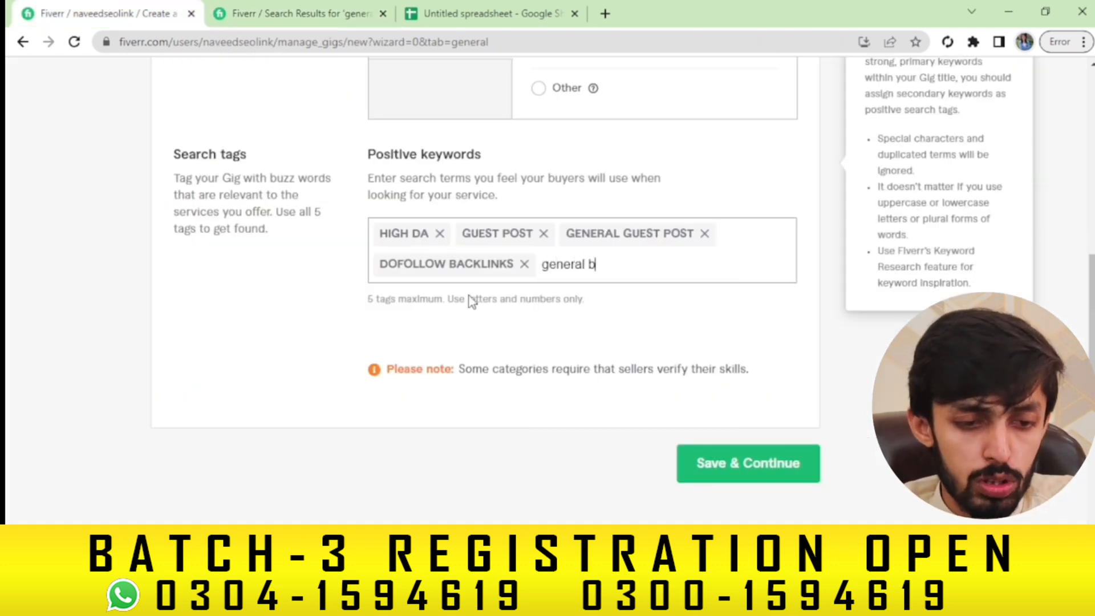
type("log")
key("Return")
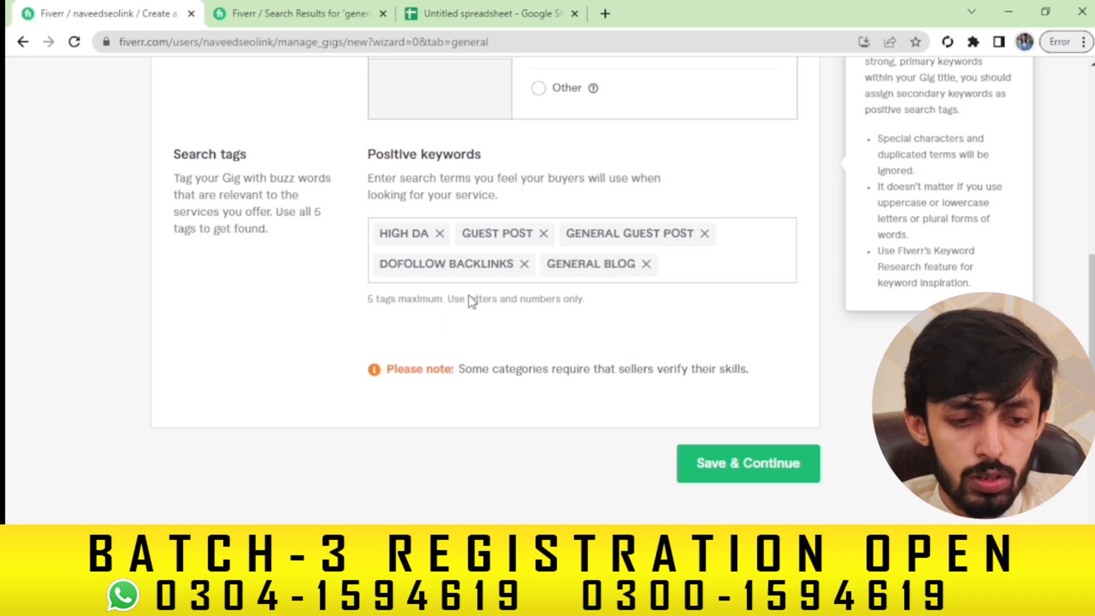
left_click(318, 11)
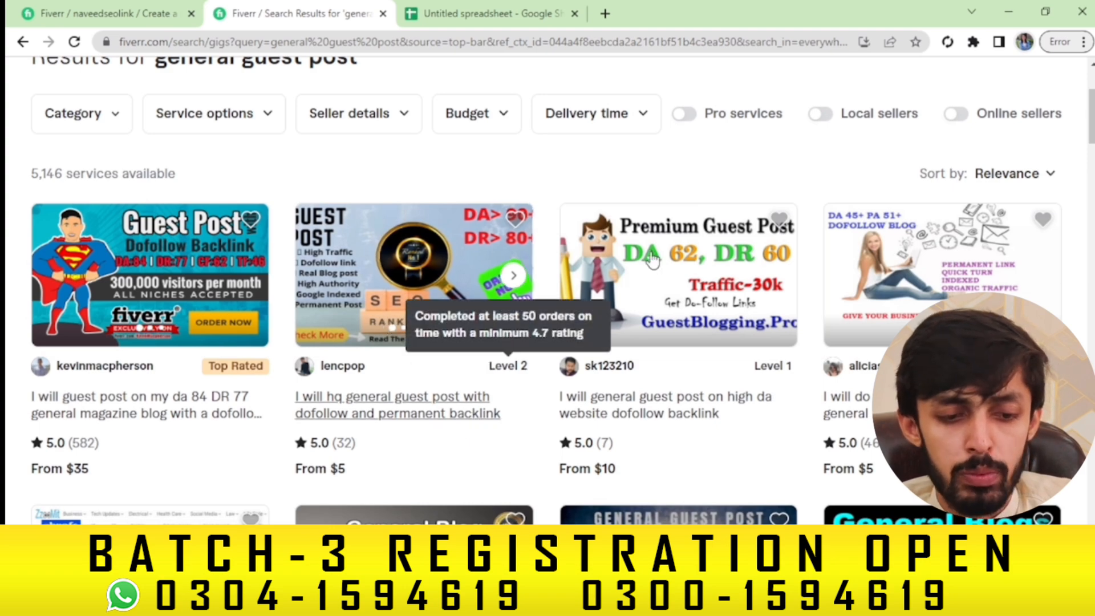
scroll(563, 291, "down", 5)
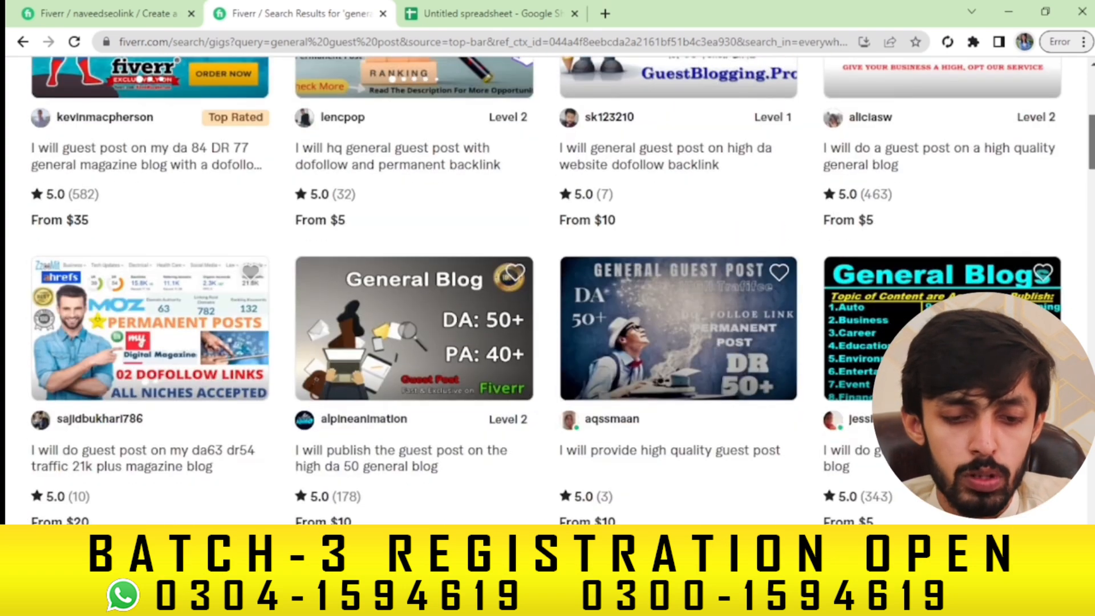
scroll(563, 323, "down", 1)
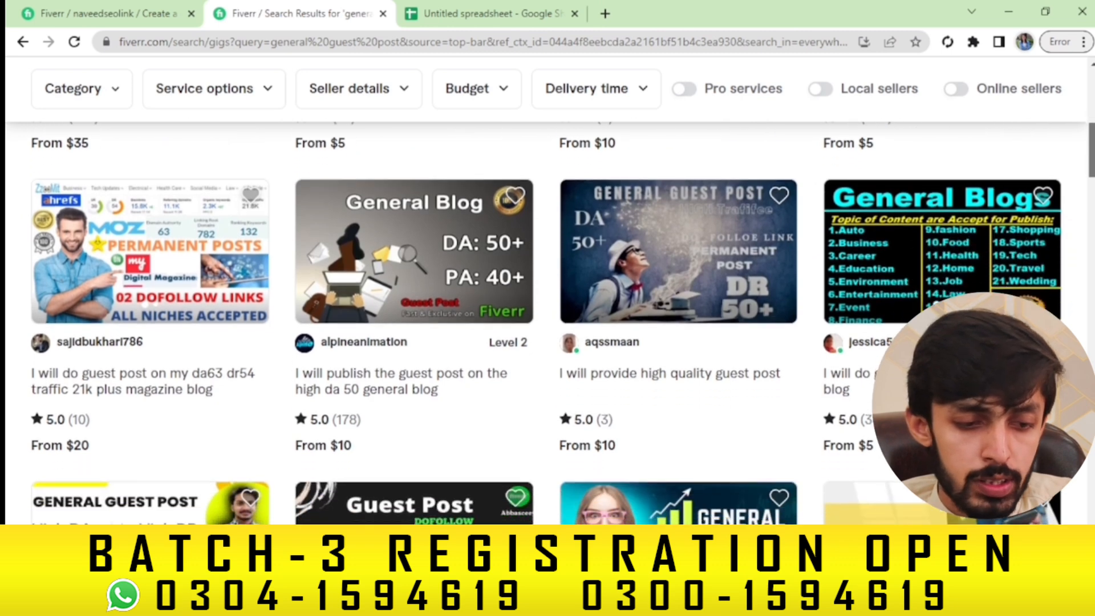
scroll(563, 323, "up", 1)
scroll(563, 323, "up", 1)
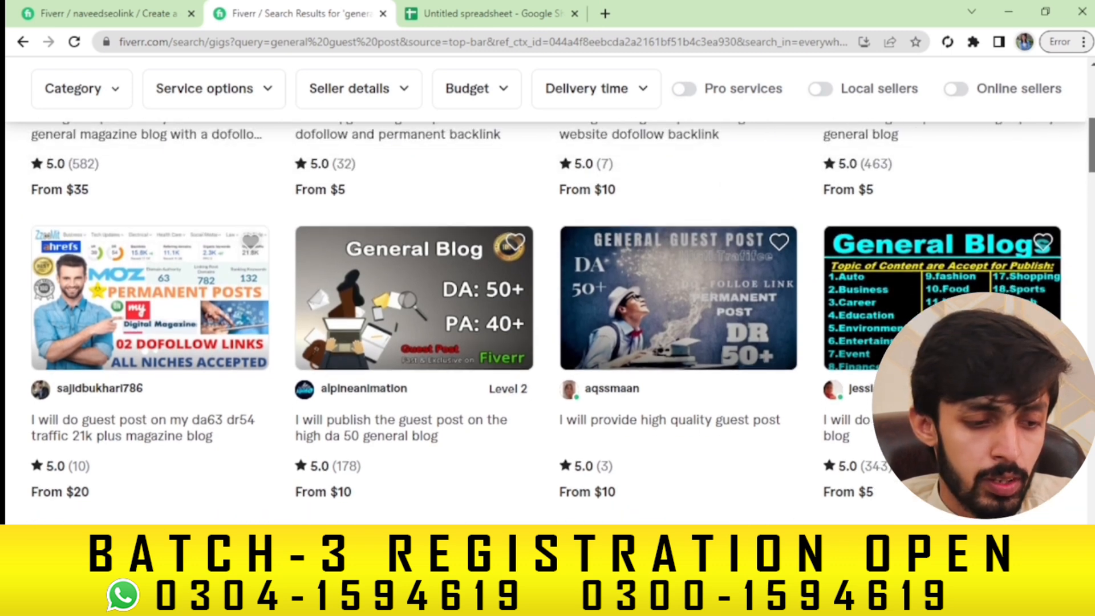
Save the tagged gig overview to reach the Pricing step, then revisit the guest post search results
left_click(142, 8)
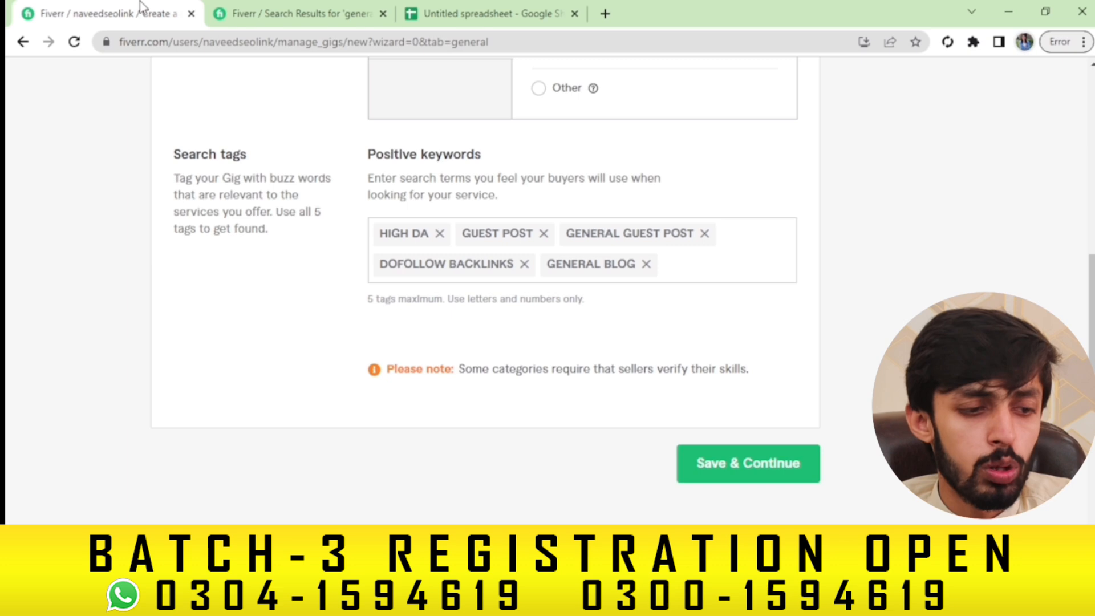
left_click(719, 460)
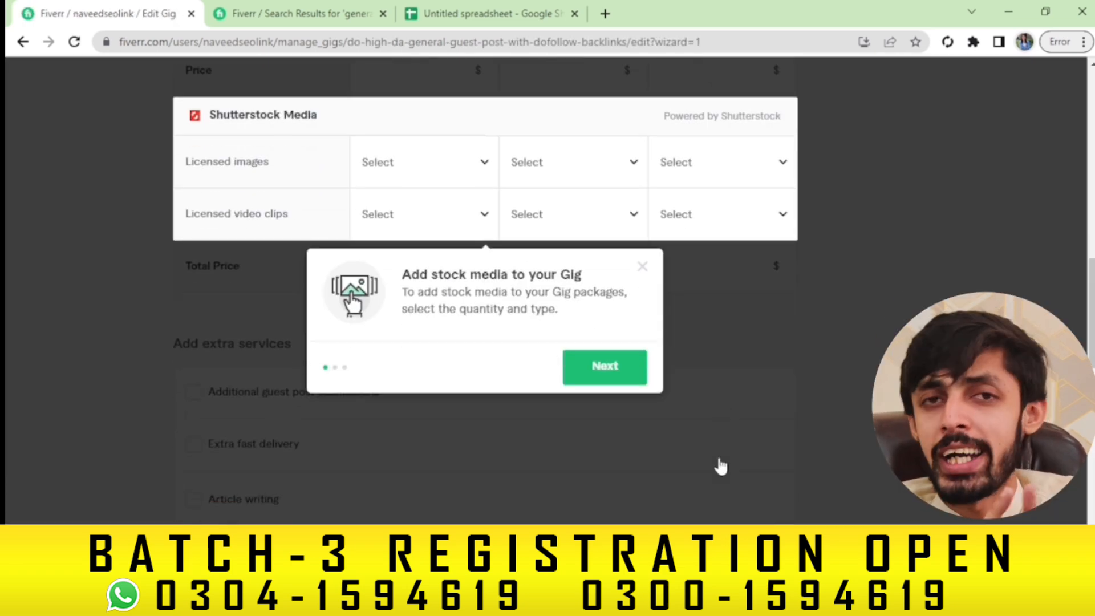
left_click(297, 13)
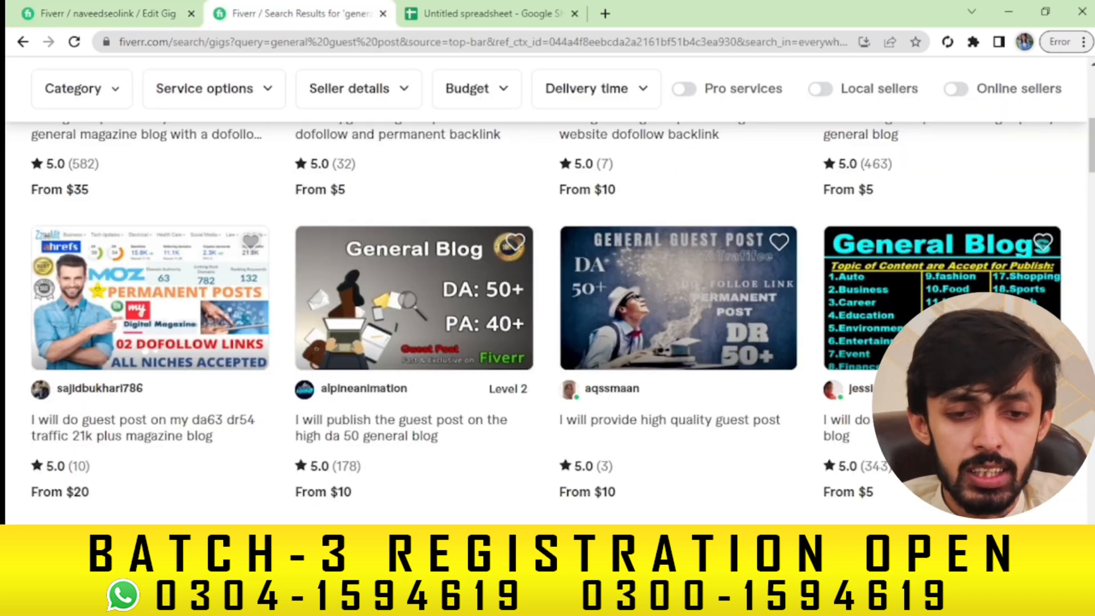
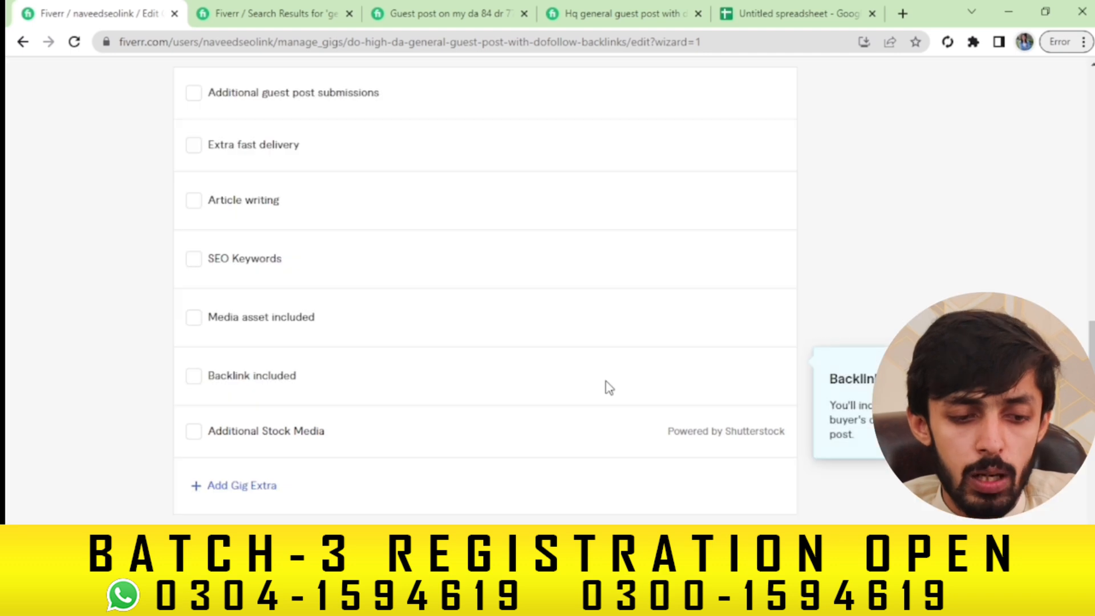
Scroll back up to the top of the Pricing step's Scope & Pricing section
scroll(607, 386, "up", 5)
scroll(547, 288, "up", 10)
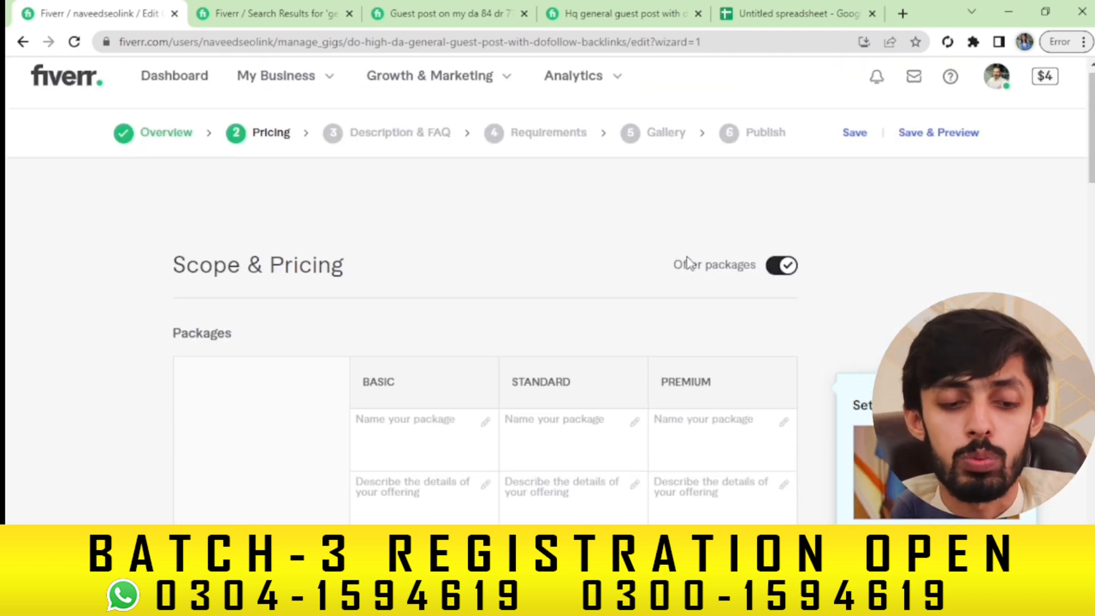
Re-enable three-tier packages and name Basic, Standard and Premium SILVER, GOLD and DIAMOND
left_click(775, 267)
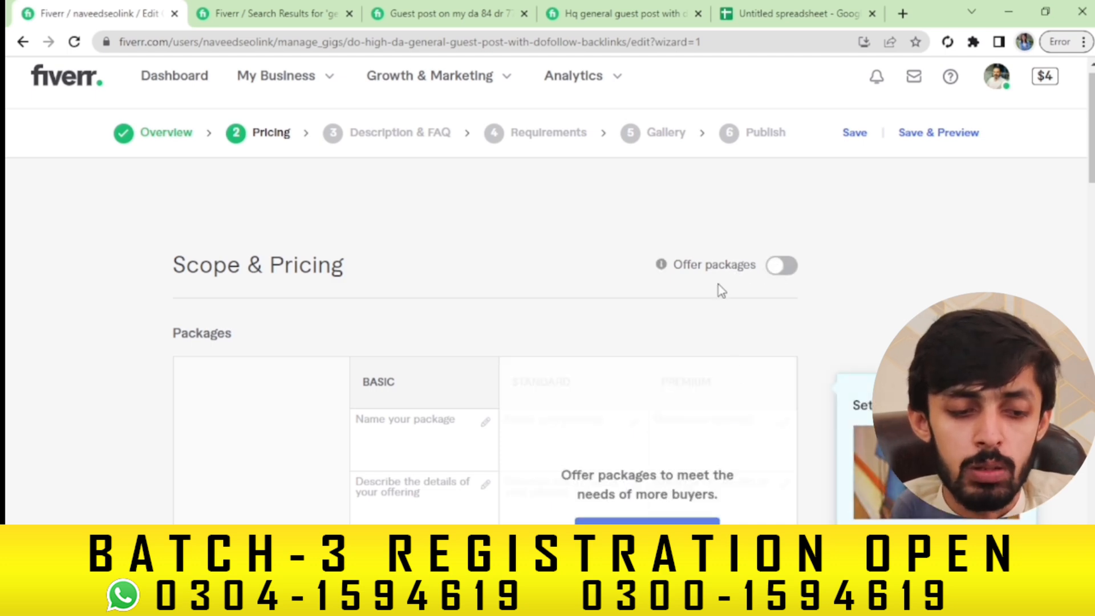
left_click(778, 277)
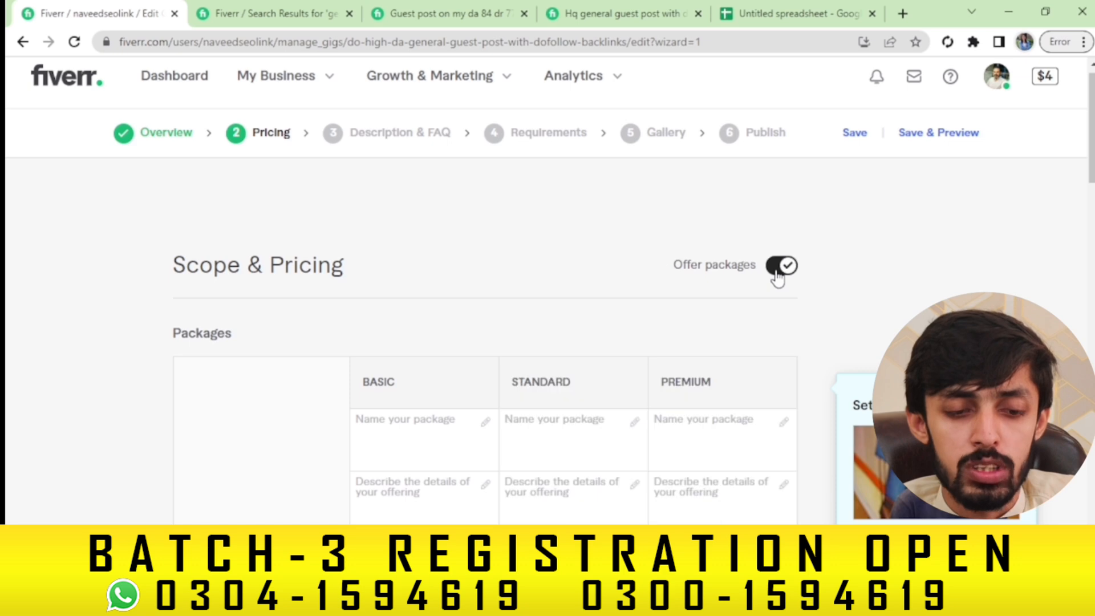
left_click(409, 427)
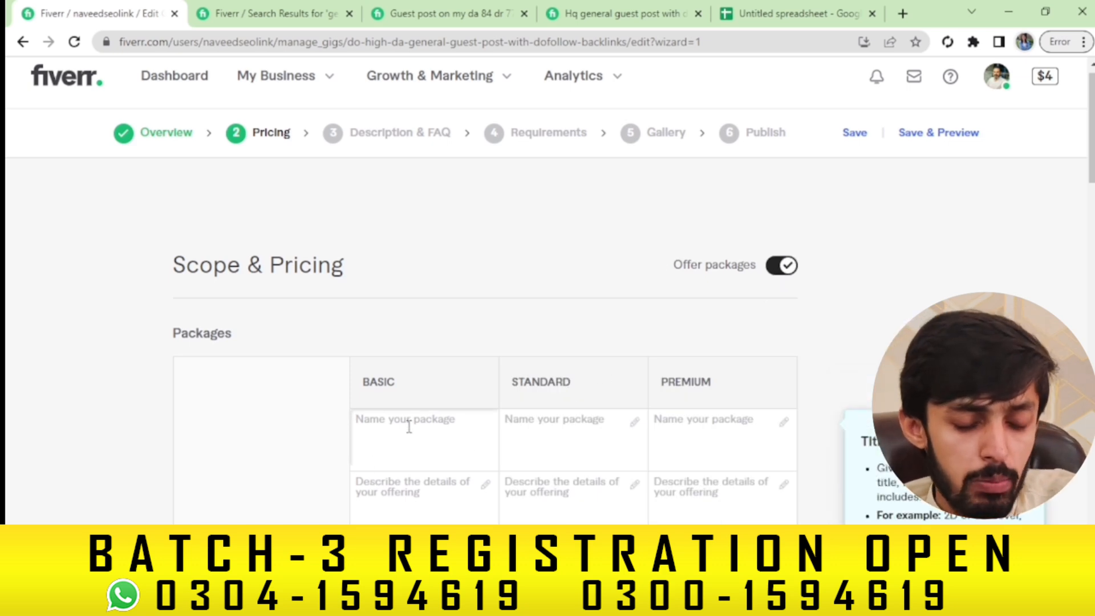
type("G")
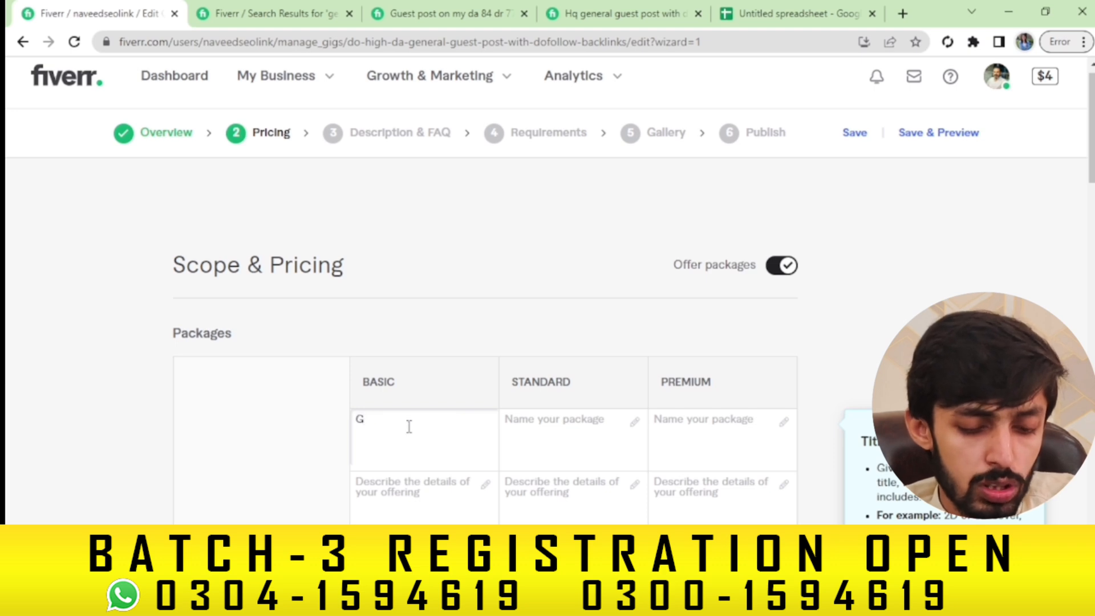
key("BackSpace")
type("Si")
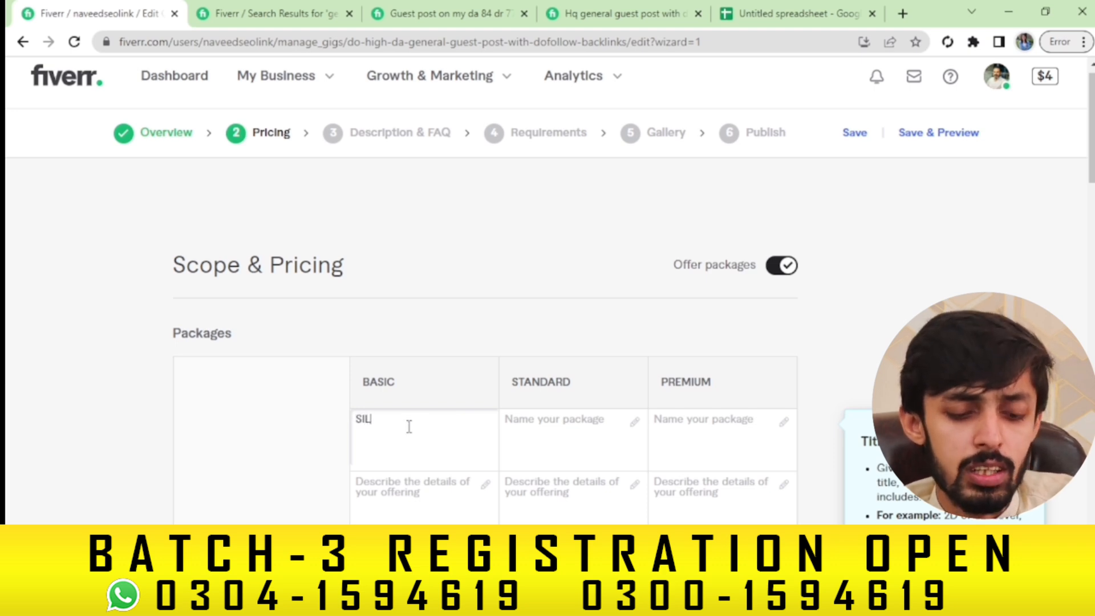
type("LVER")
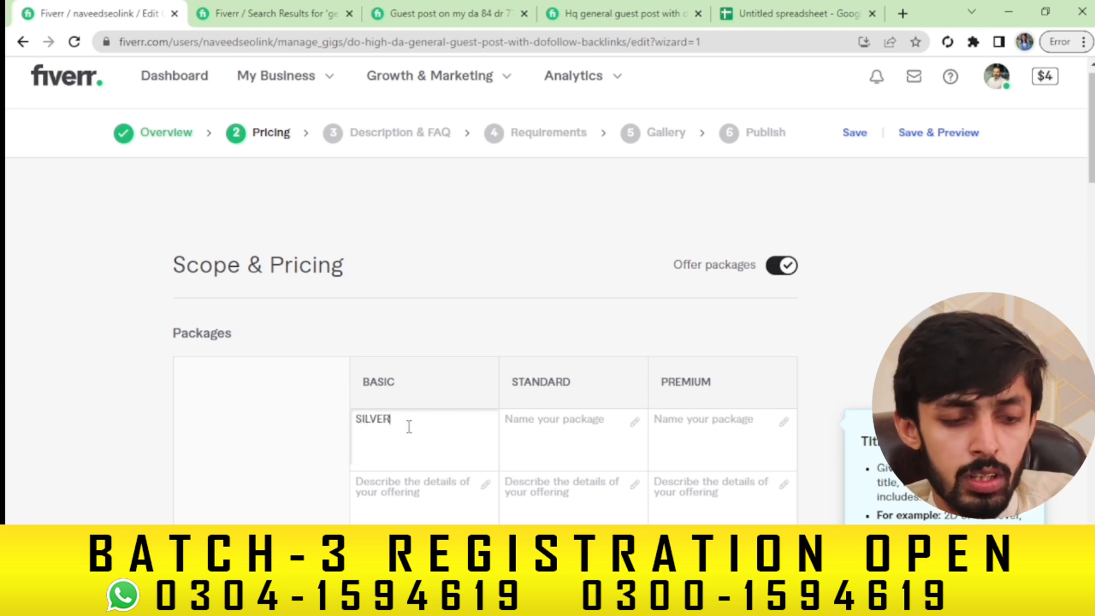
left_click(557, 431)
type("GOLD")
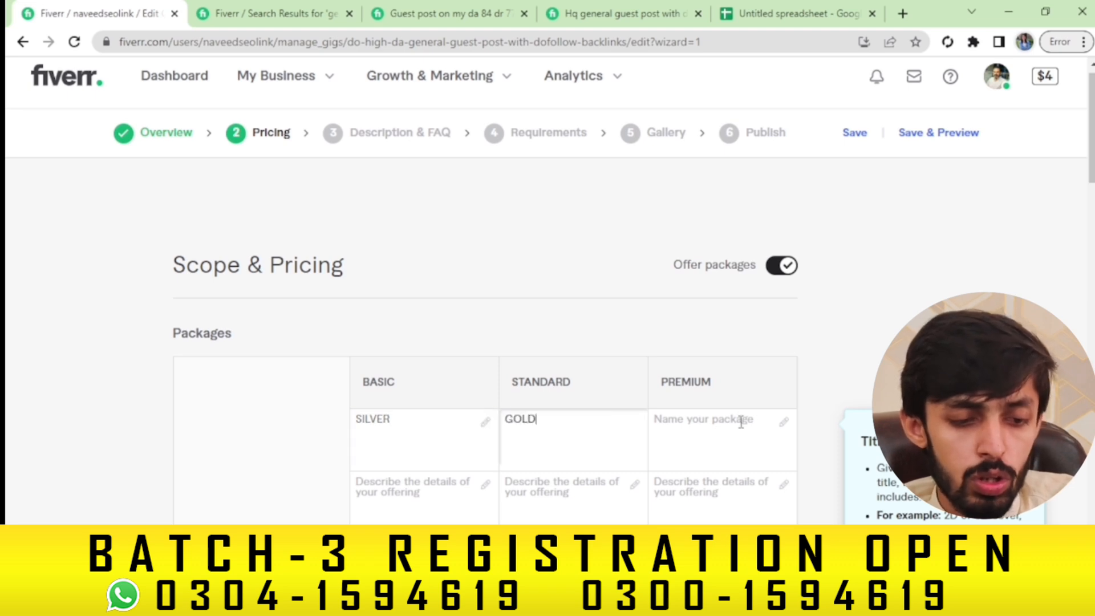
left_click(741, 422)
type("DIA")
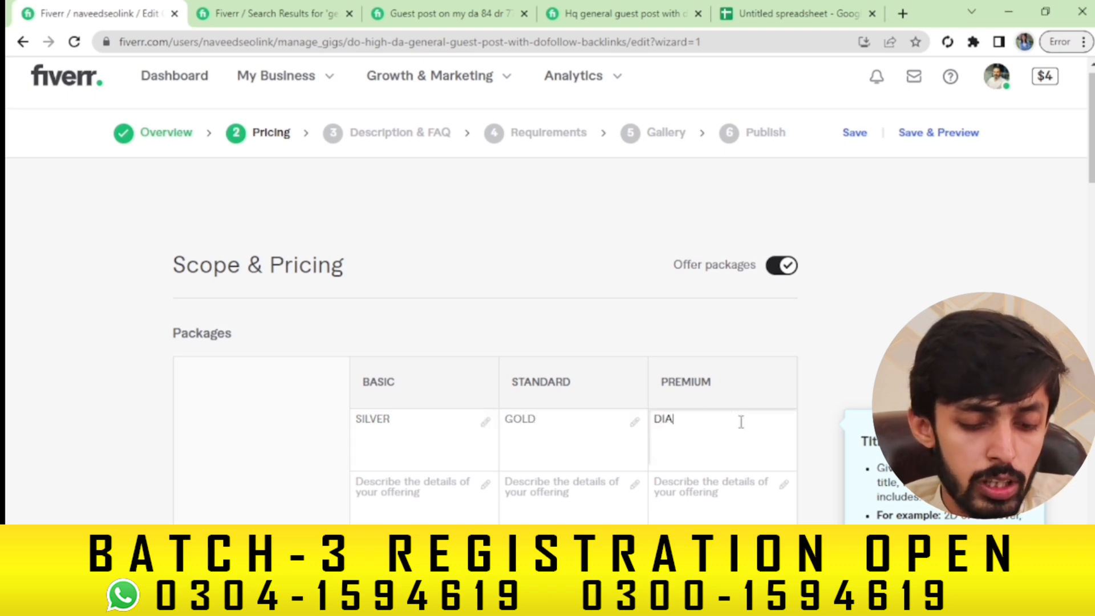
type("MONF")
key("BackSpace")
Finish the DIAMOND name and write the Basic description for 1 high DA guest post
type("D")
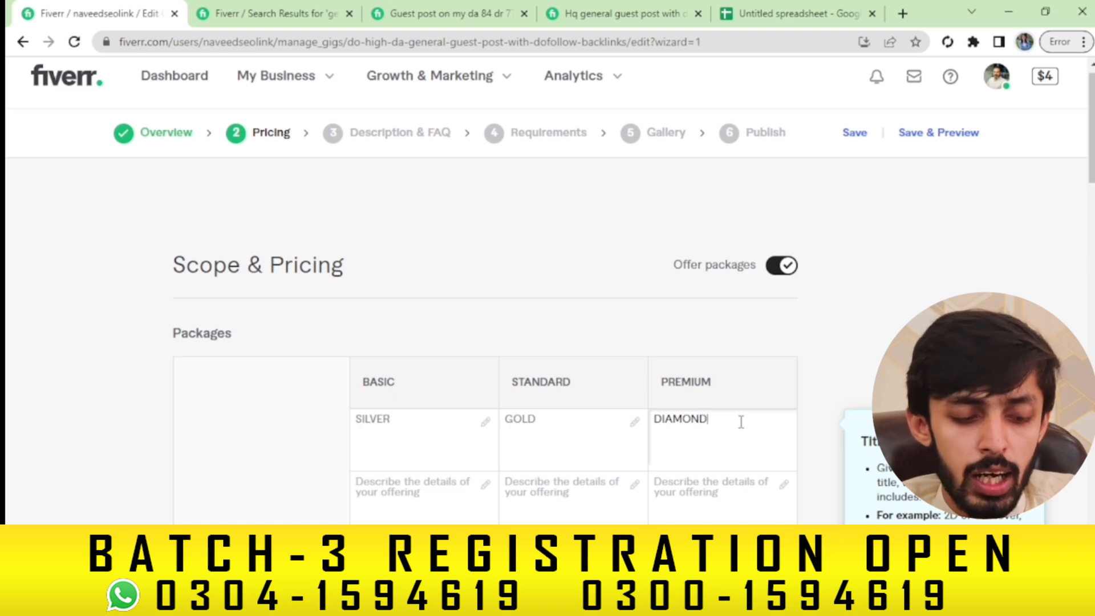
left_click(433, 479)
left_click(427, 484)
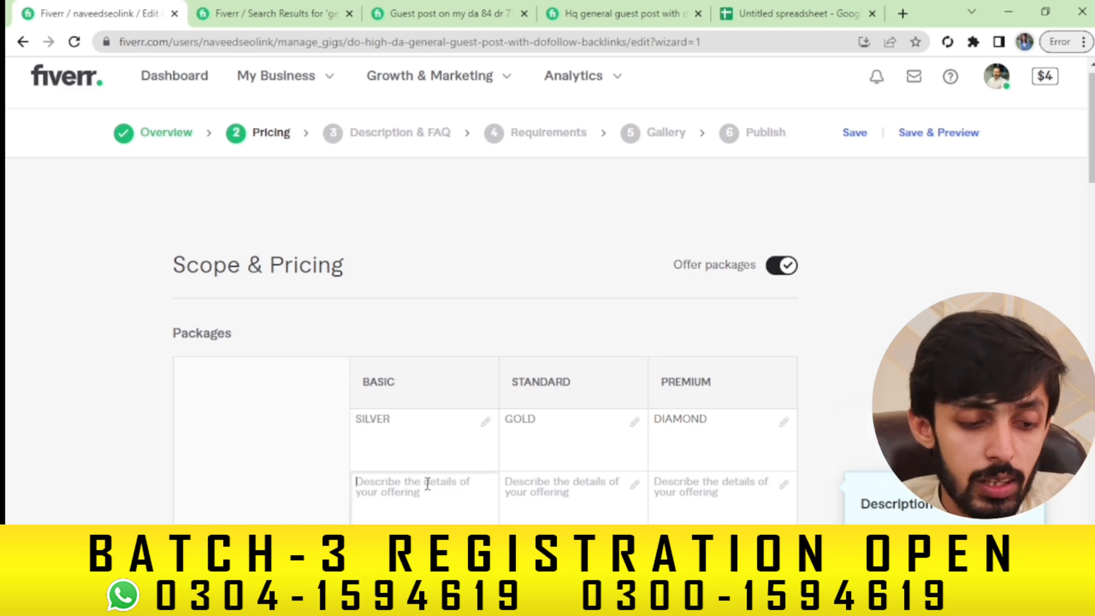
type("1")
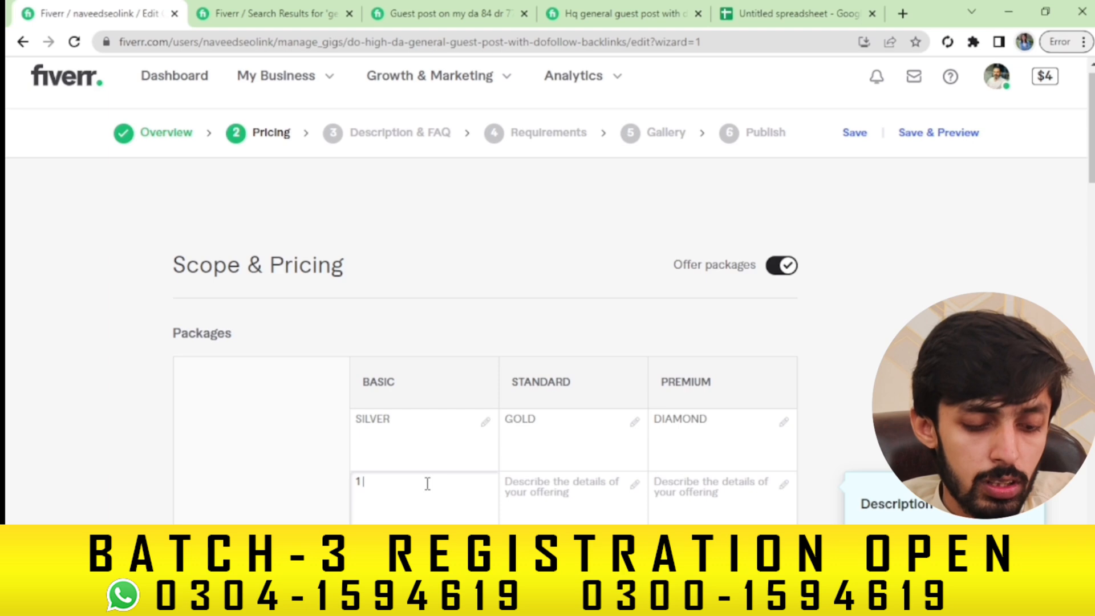
type(" will Pub")
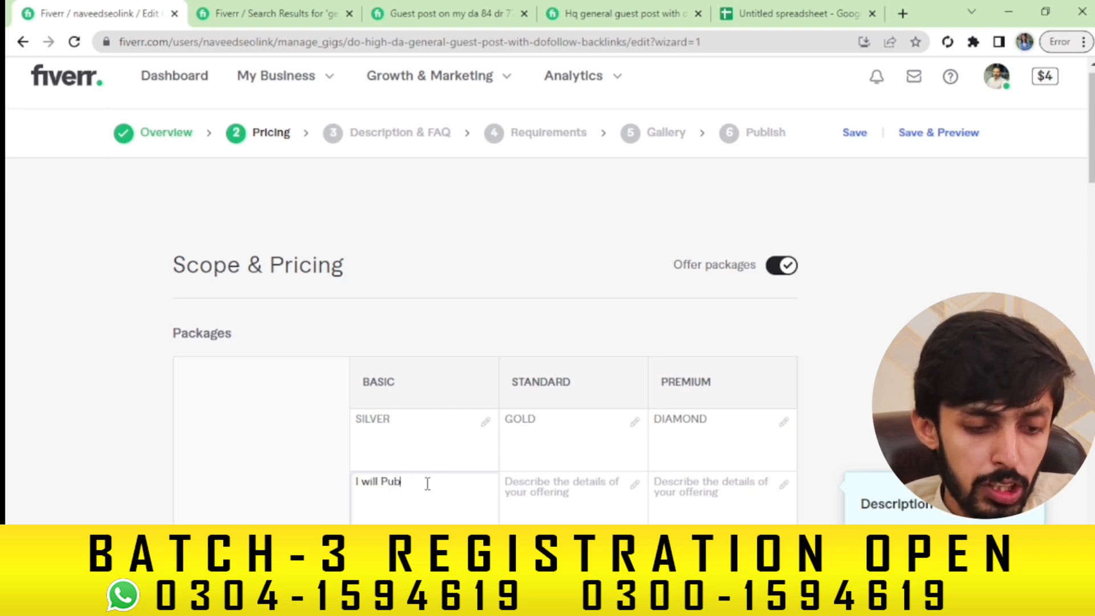
type("li")
type("ish")
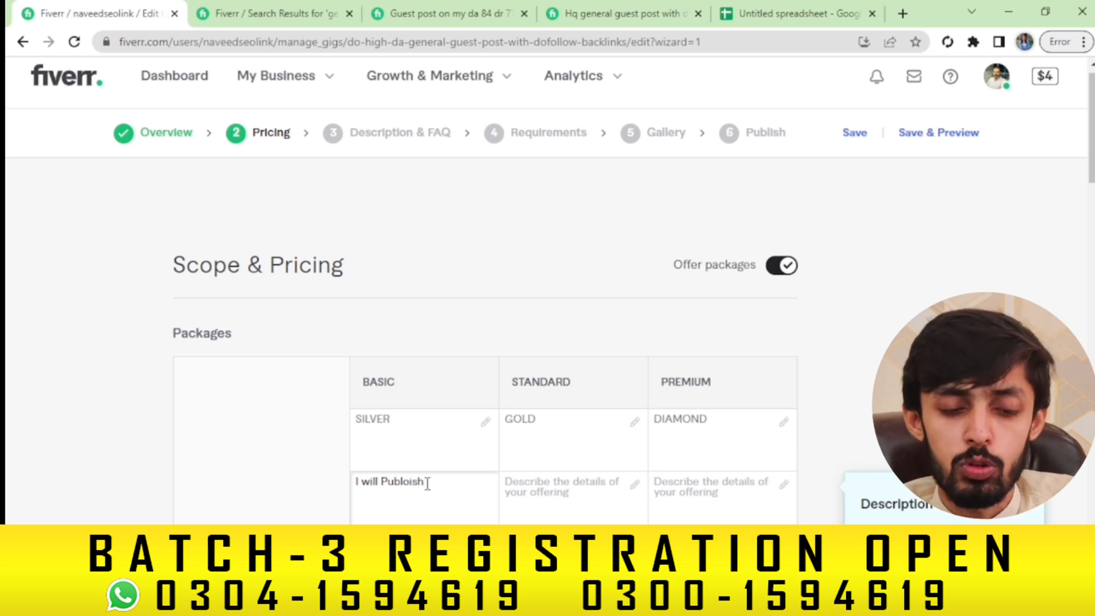
key("BackSpace")
key("BackSpace")
key("BackSpace")
key("BackSpace")
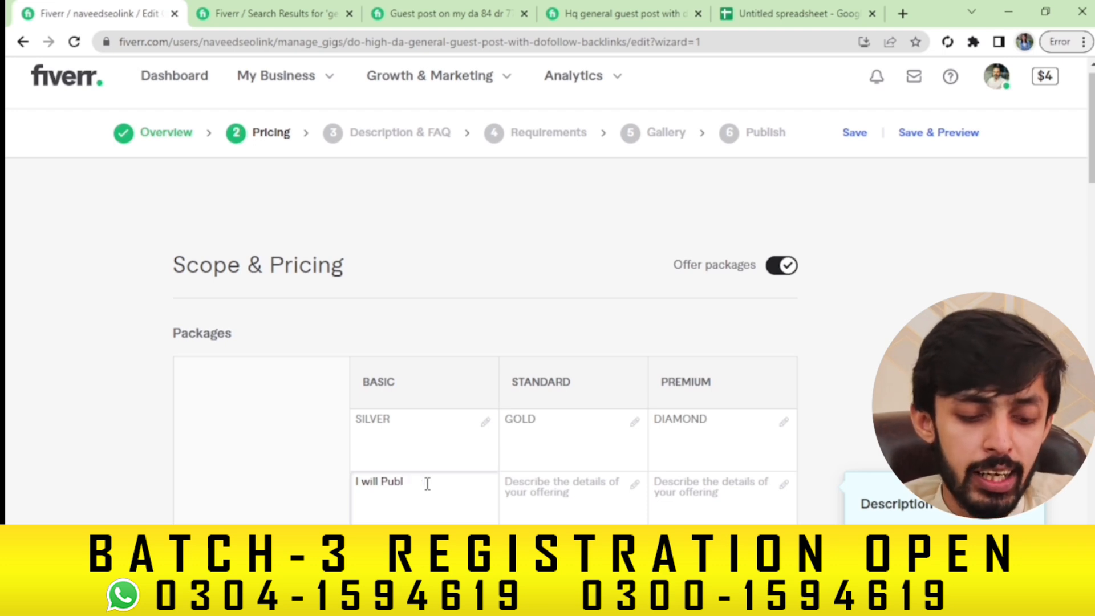
type("ish")
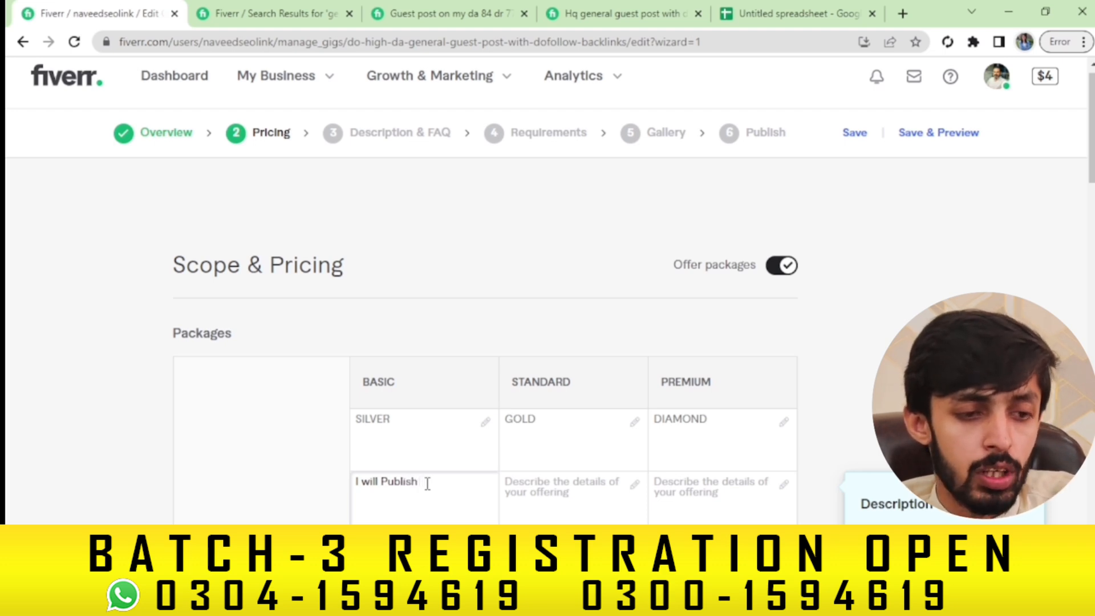
left_click(746, 14)
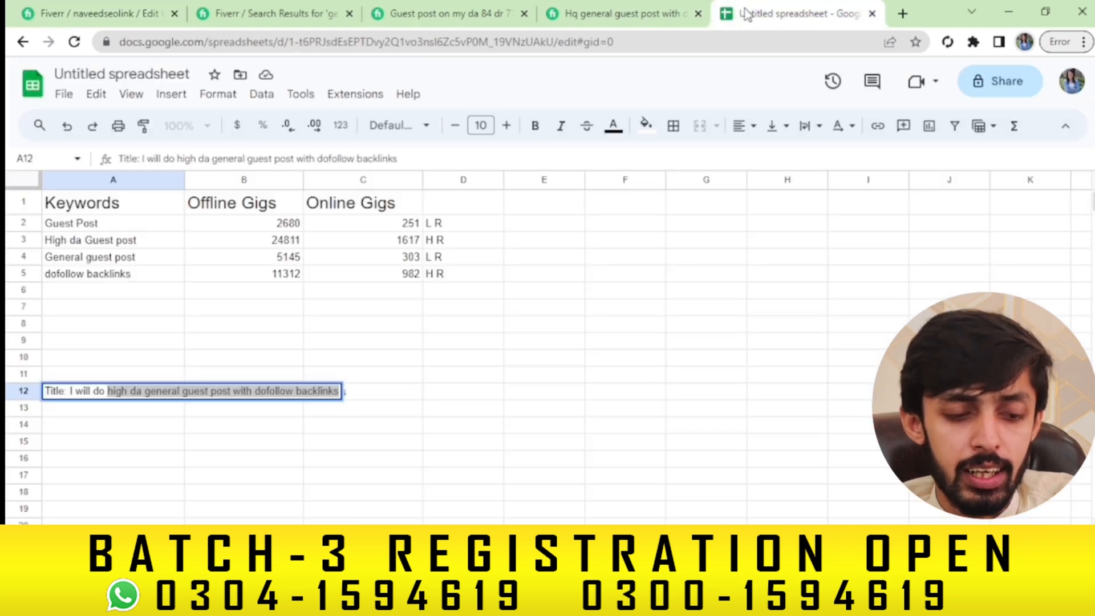
left_click(86, 8)
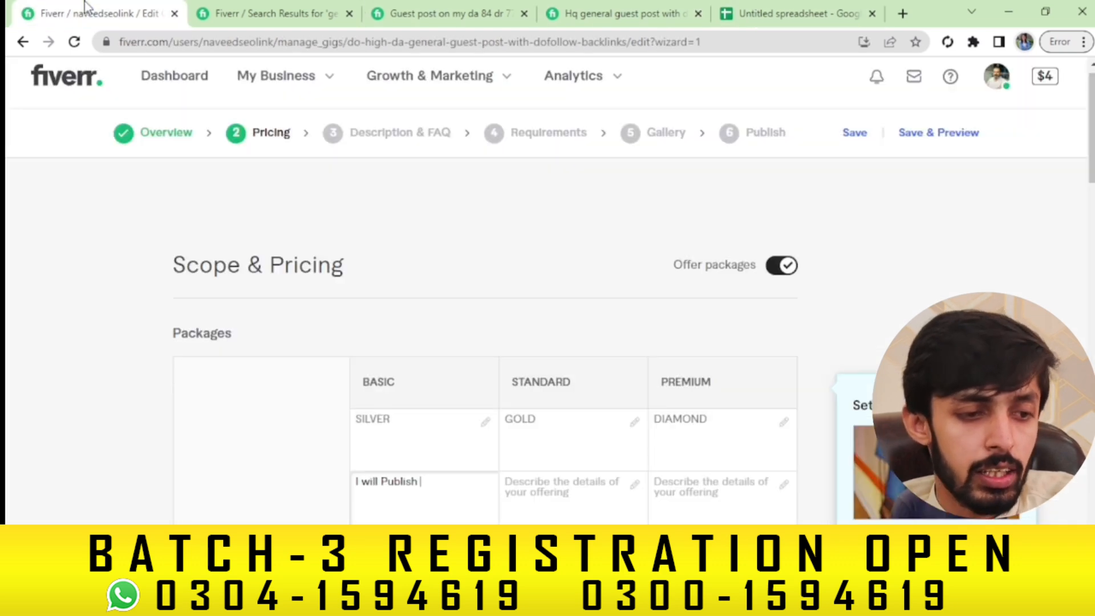
type("high da general guest post with dofollow backlinks")
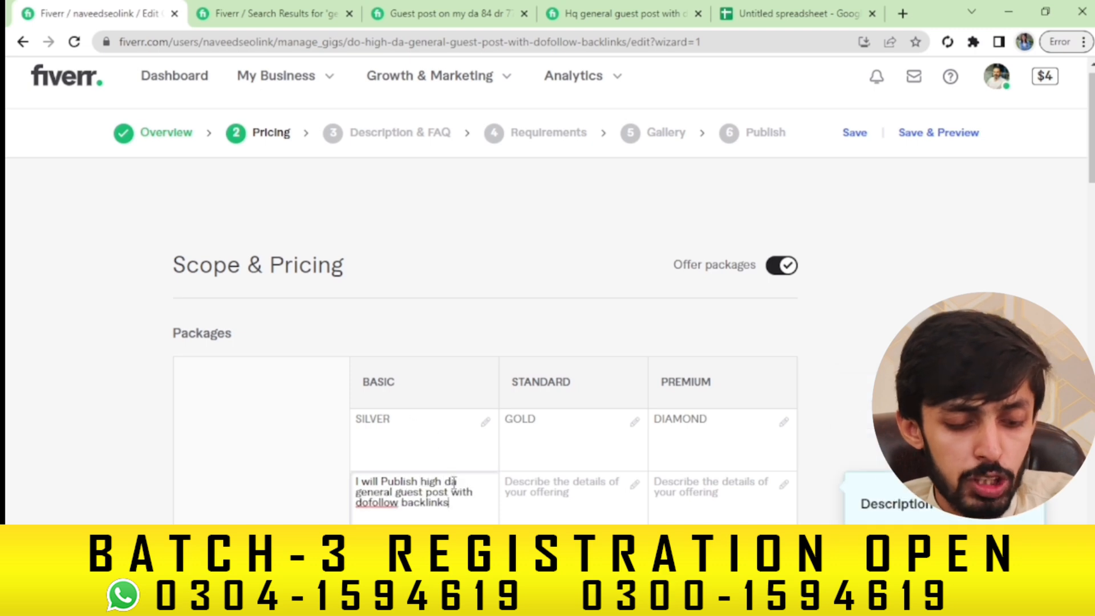
left_click(418, 482)
type("1")
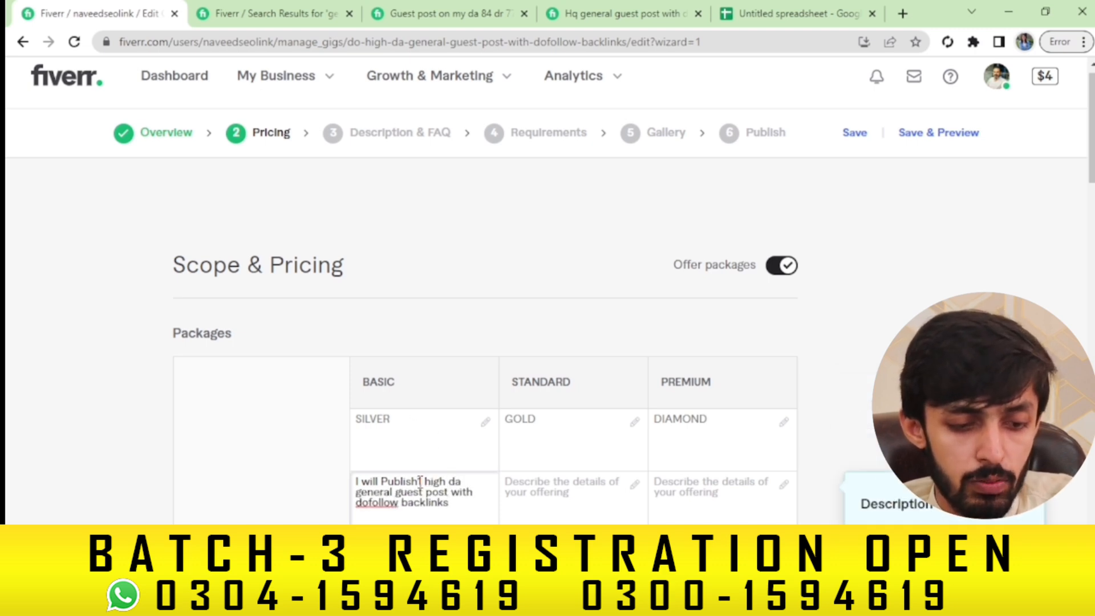
key("BackSpace")
type("1")
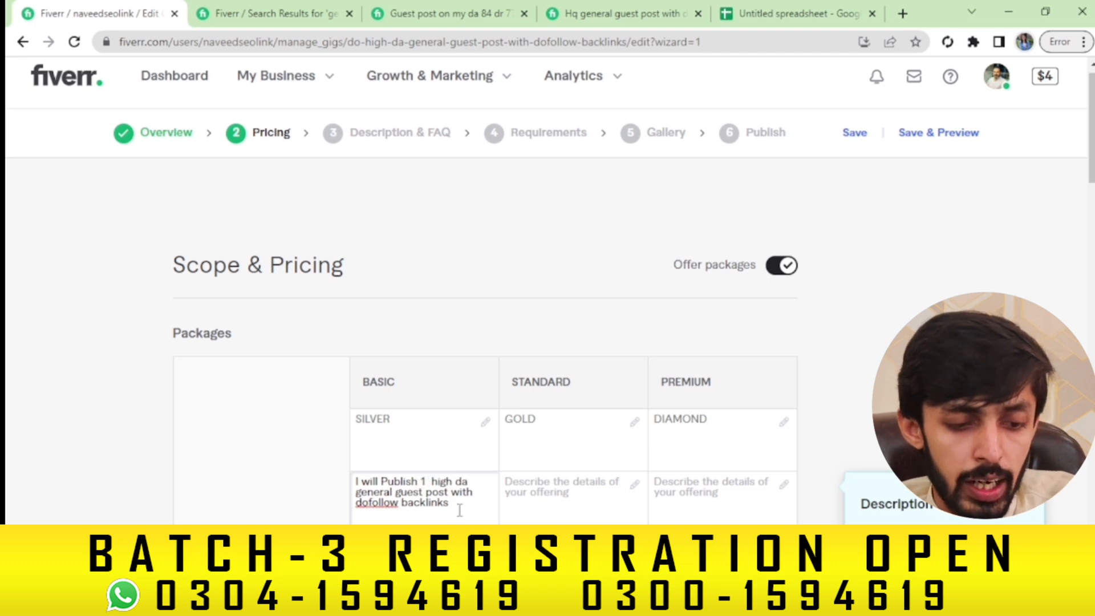
left_click_drag(459, 506, 340, 482)
key("ctrl+c")
Reuse the description for Standard, changed to 3 posts with 'Write and' added
left_click(560, 482)
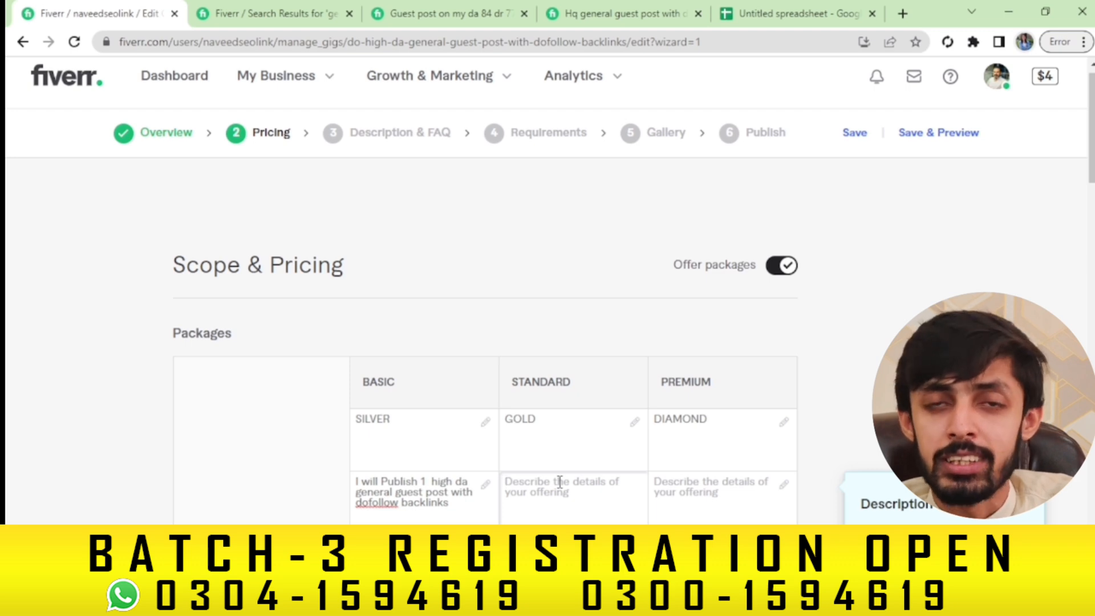
key("ctrl+v")
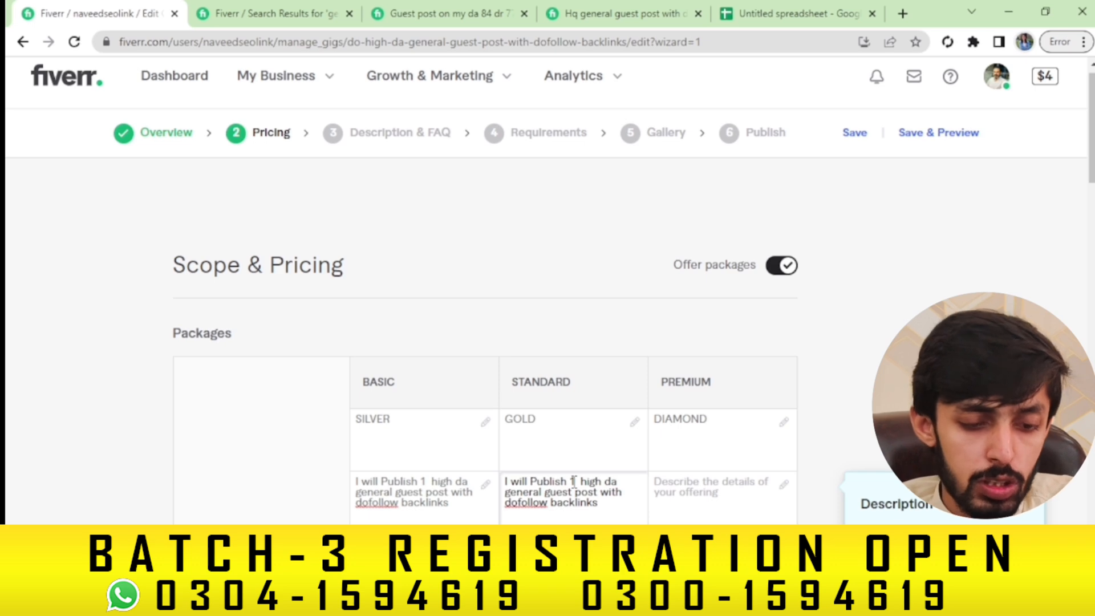
left_click(574, 481)
key("BackSpace")
type("3")
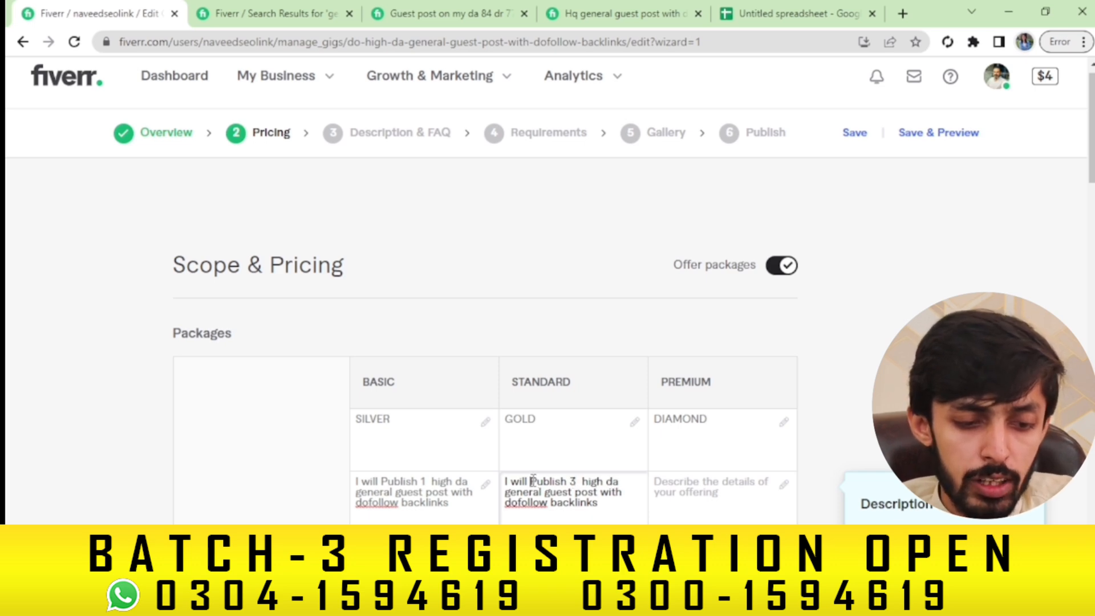
key("ctrl+Left")
key("ctrl+Left")
type("Wri")
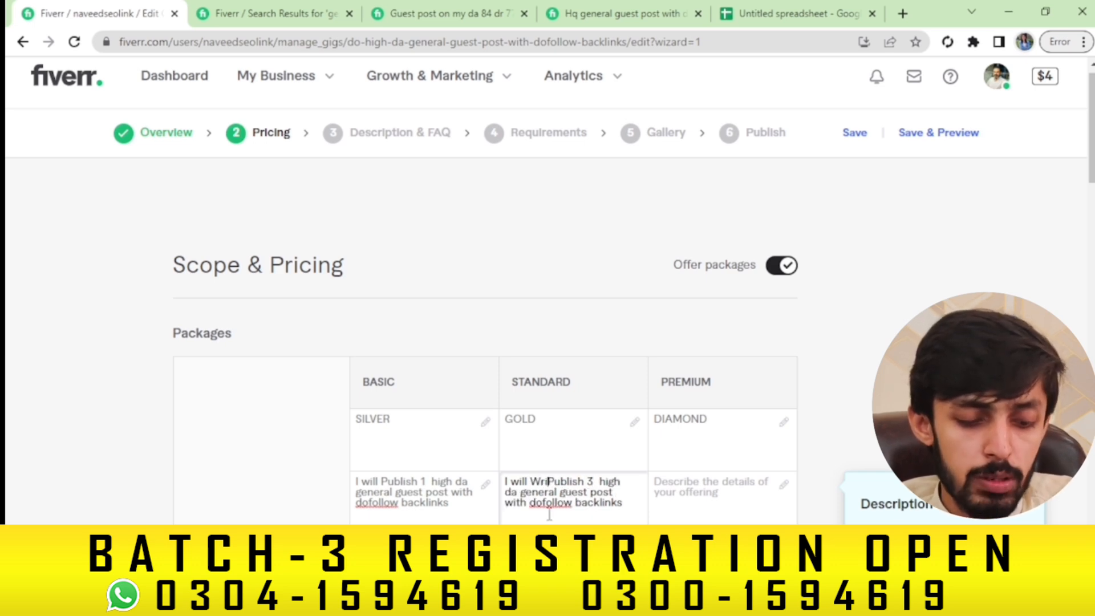
type("te ")
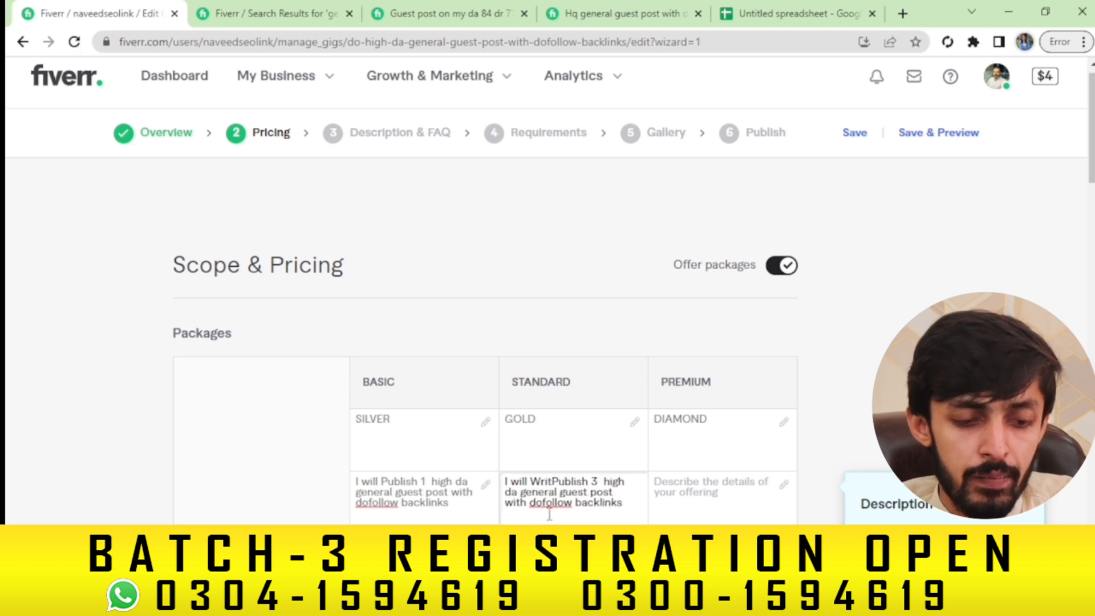
type("anf")
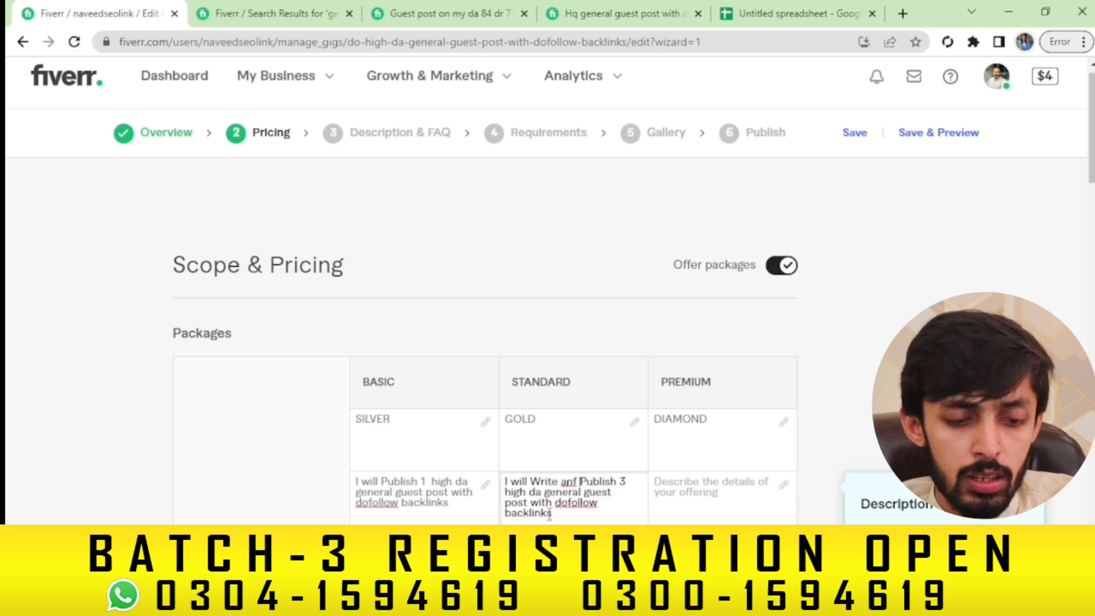
key("BackSpace")
key("BackSpace")
type("d")
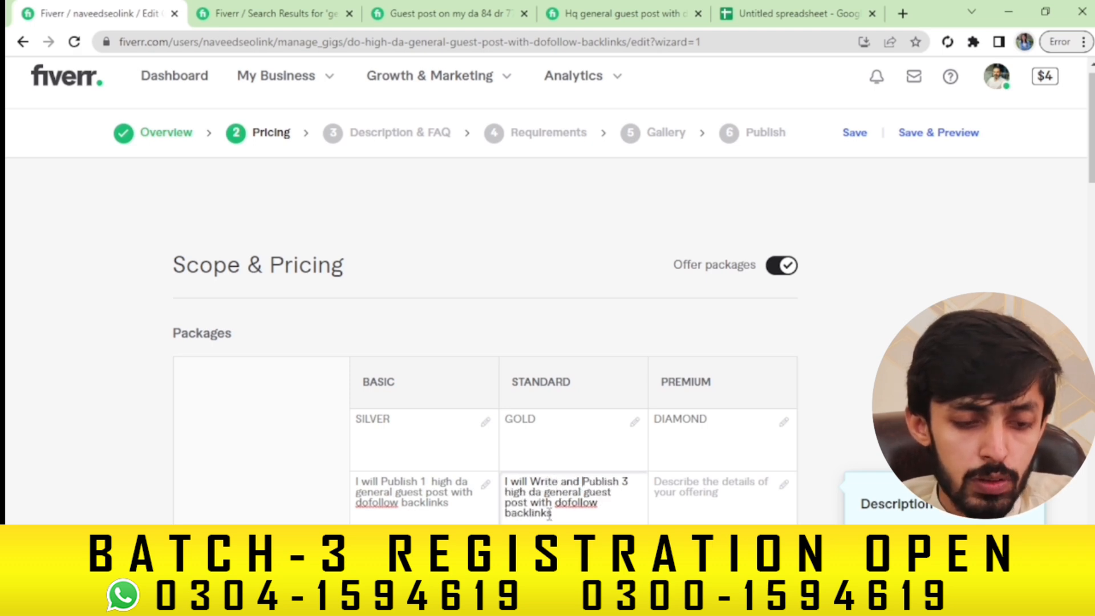
left_click(518, 484)
key("BackSpace")
type("W")
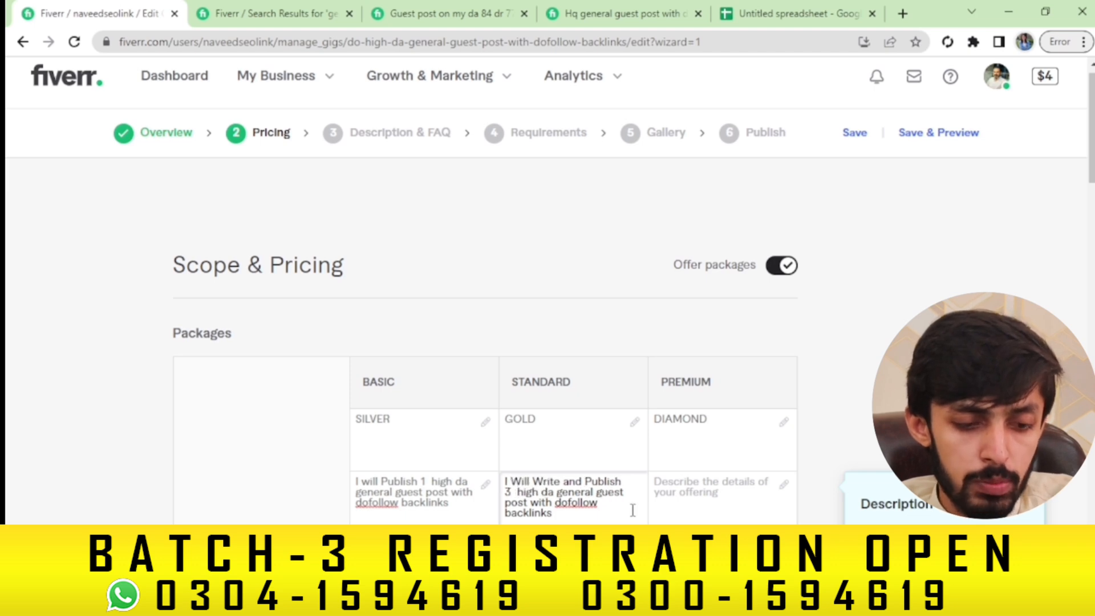
key("ctrl+a")
key("ctrl+c")
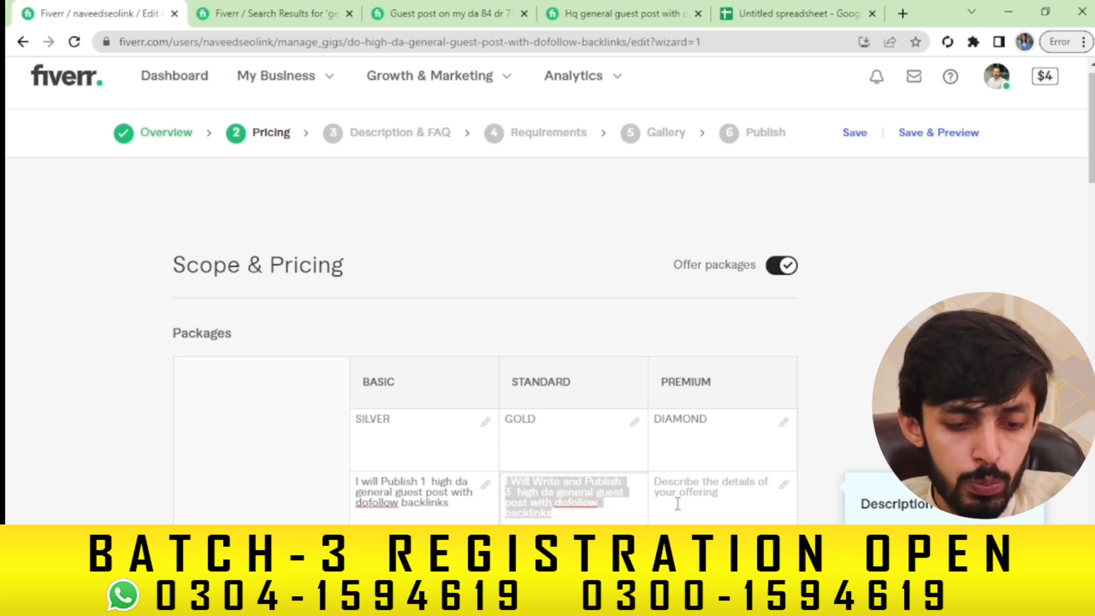
Paste the Standard description into Premium and change the post count to 5
left_click(678, 504)
key("ctrl+v")
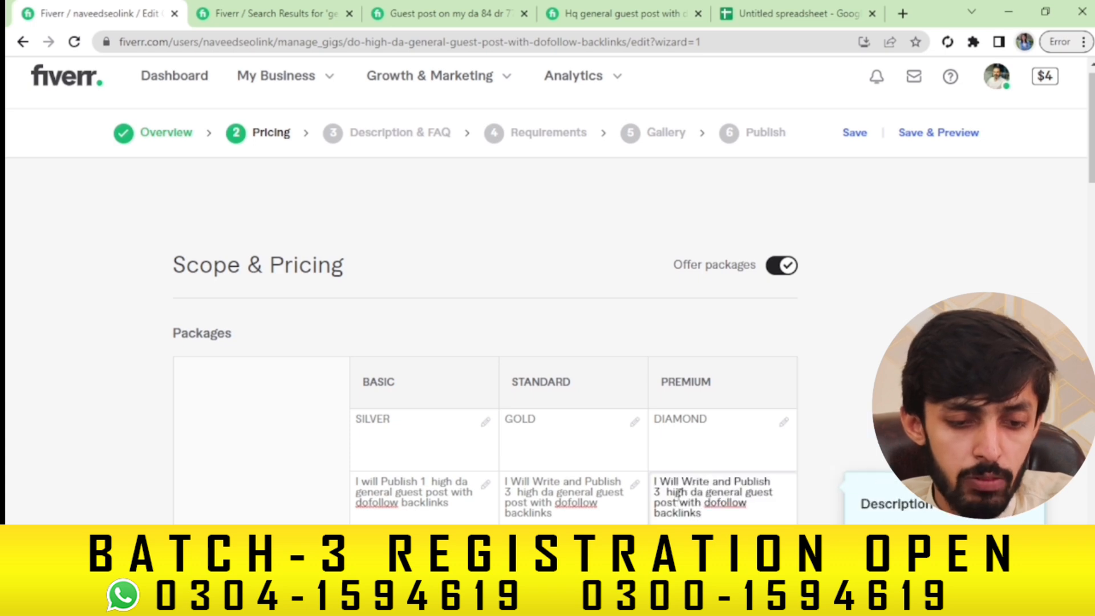
left_click(662, 494)
key("BackSpace")
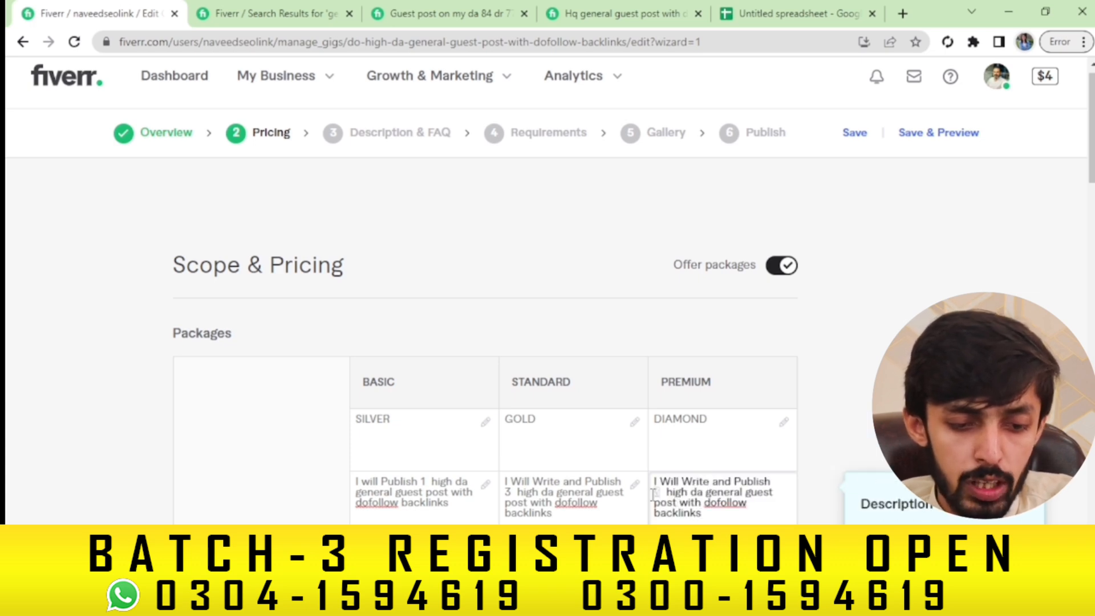
type("5")
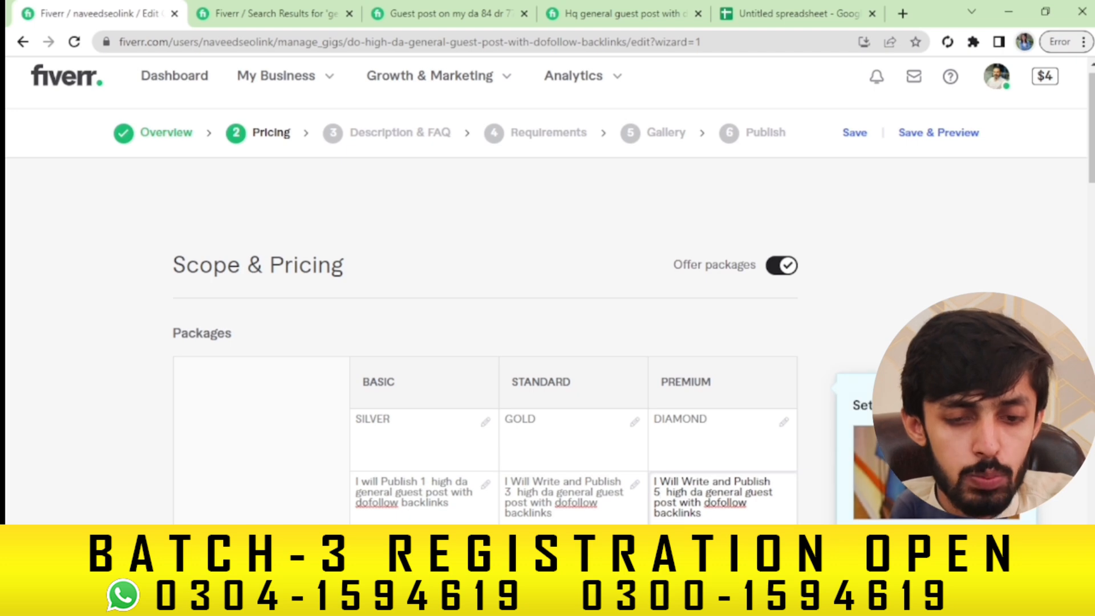
scroll(653, 496, "down", 1)
Set delivery times to 2, 4 and 6 days for Basic, Standard and Premium
scroll(633, 302, "down", 2)
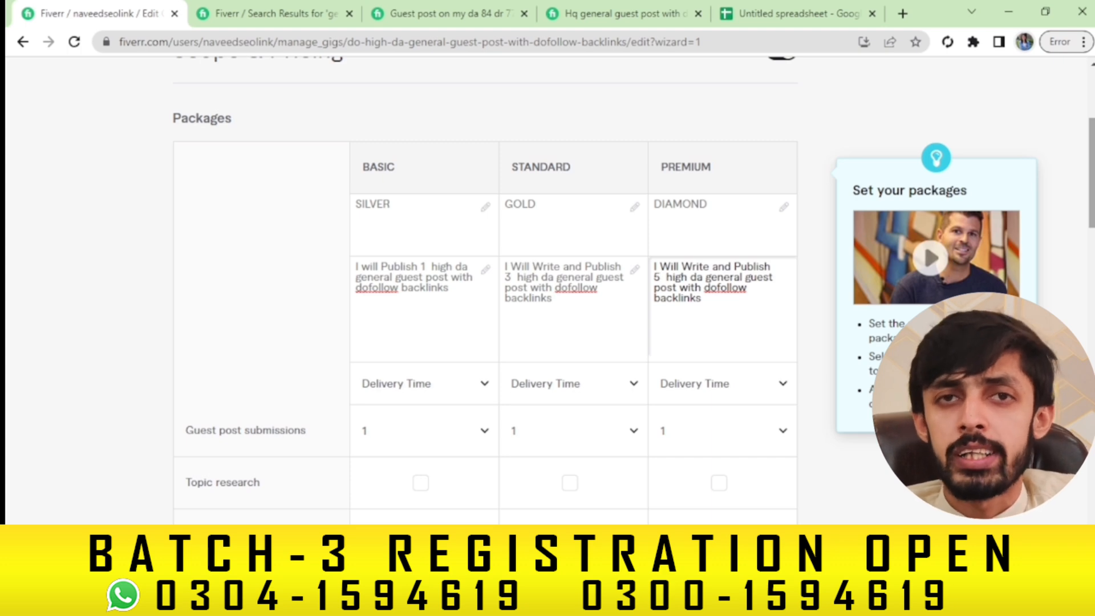
mouse_move(487, 393)
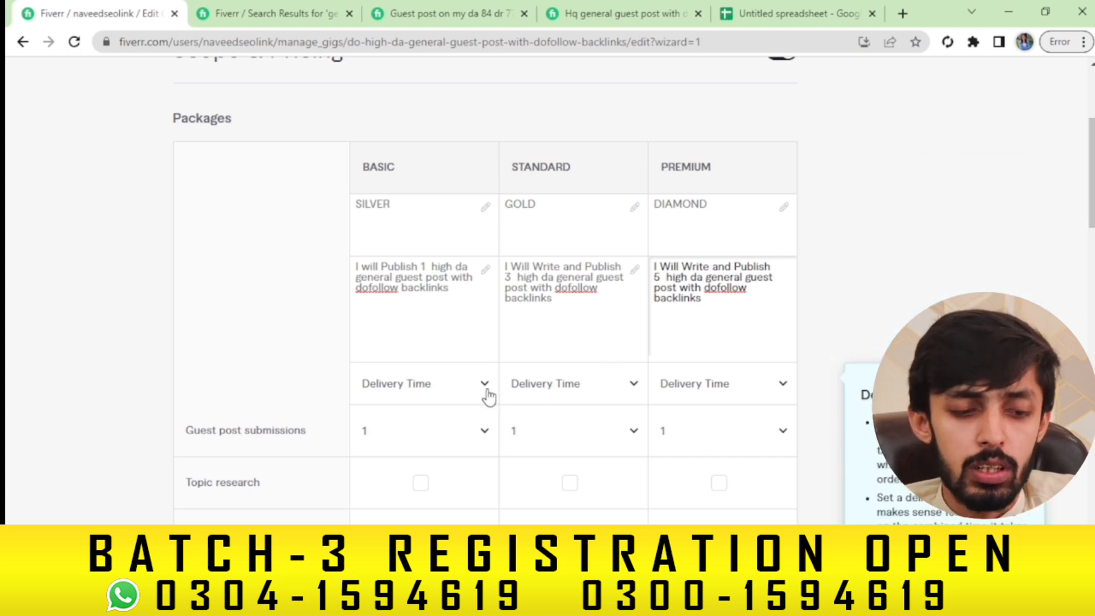
left_click(483, 391)
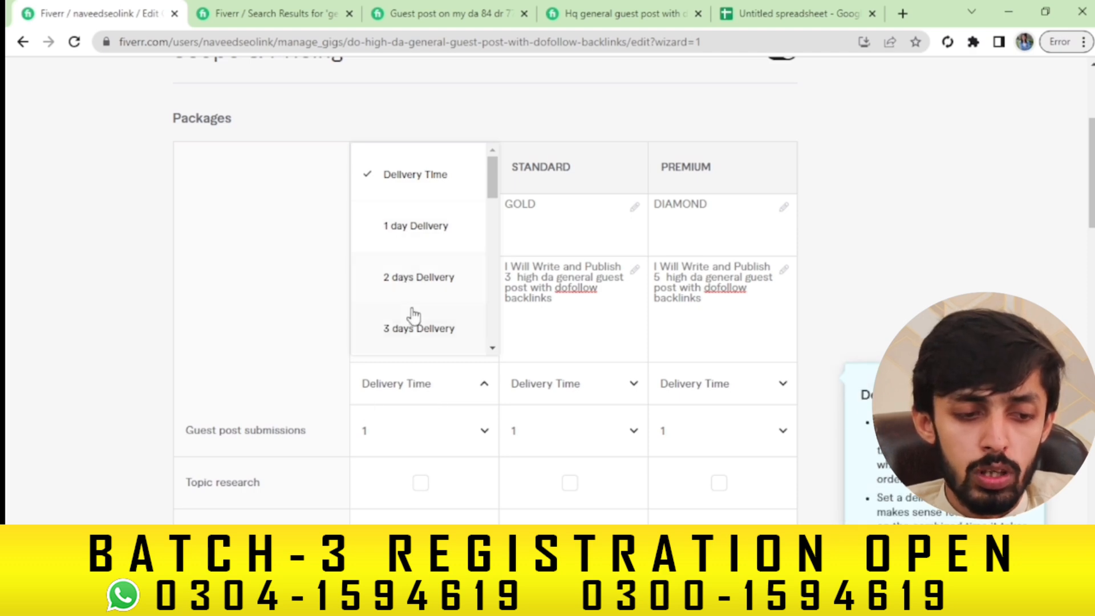
left_click(408, 285)
left_click(561, 391)
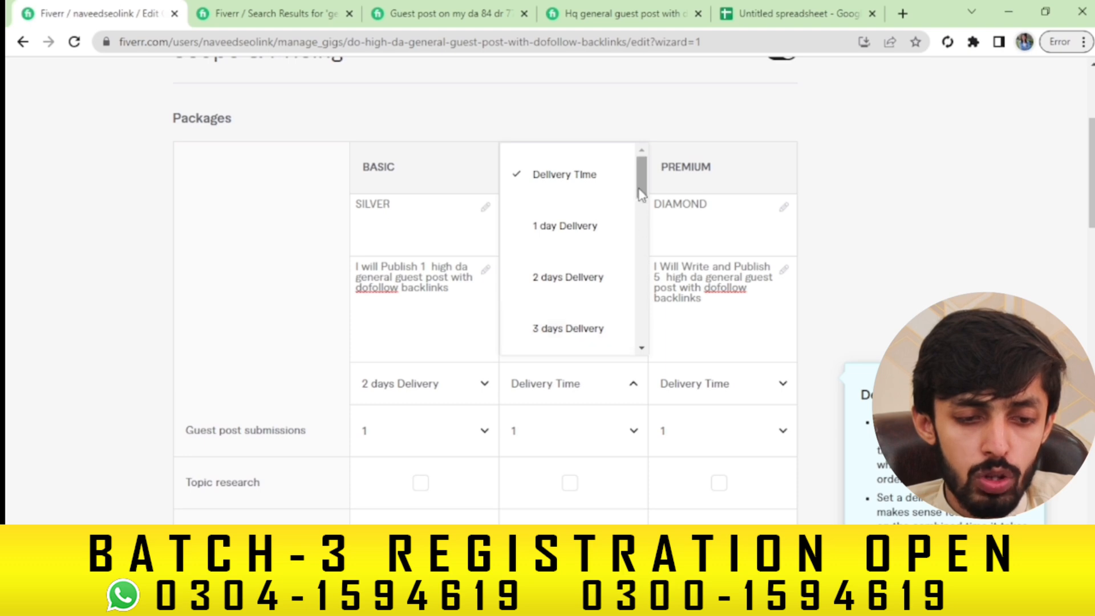
scroll(643, 223, "down", 2)
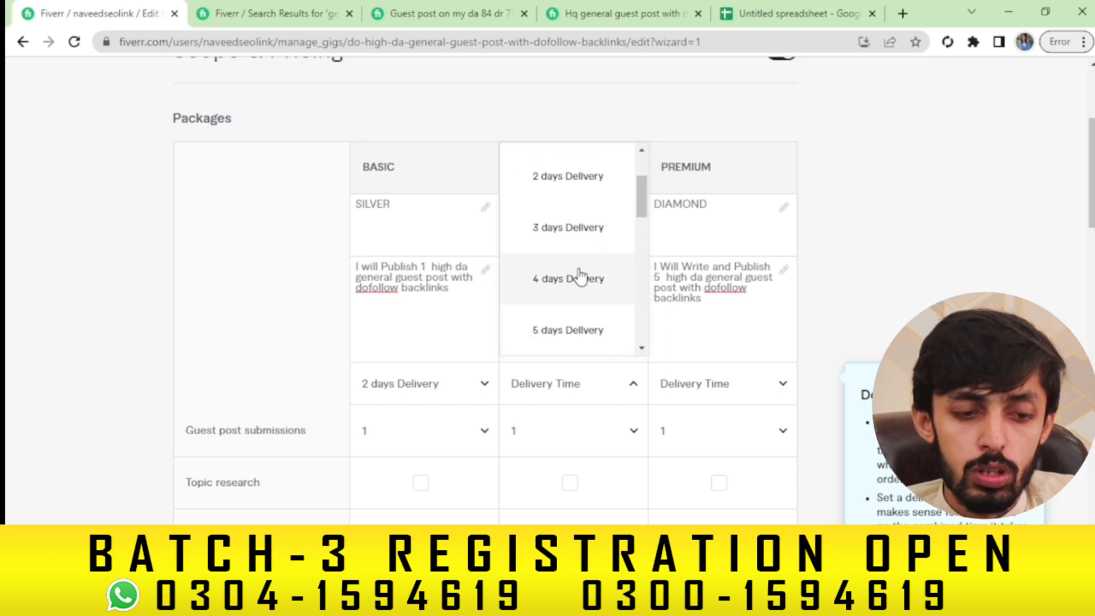
left_click(579, 279)
left_click(725, 399)
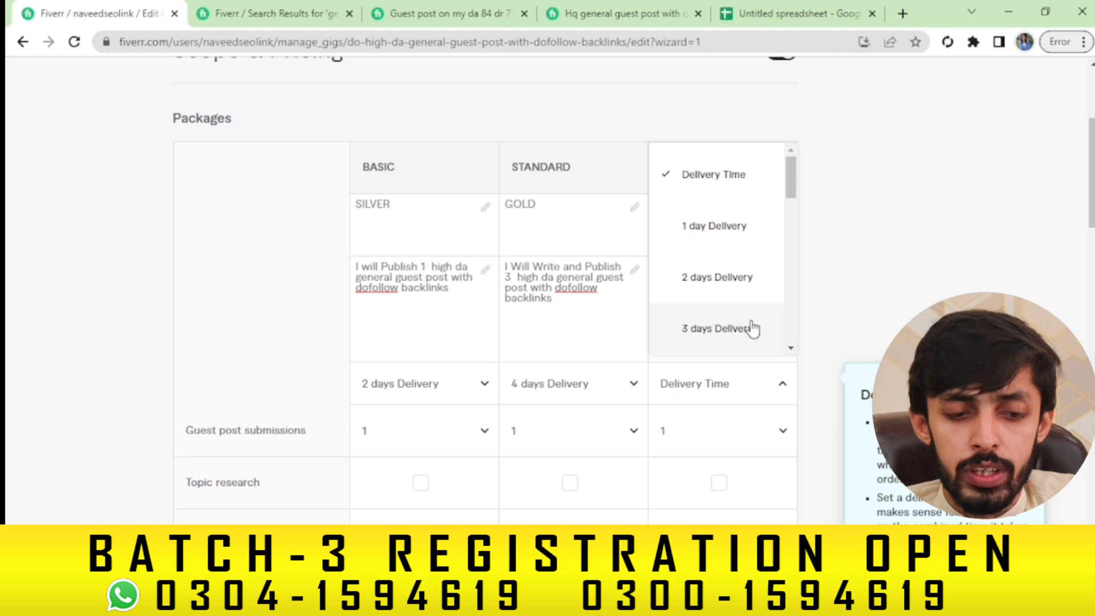
scroll(752, 322, "down", 3)
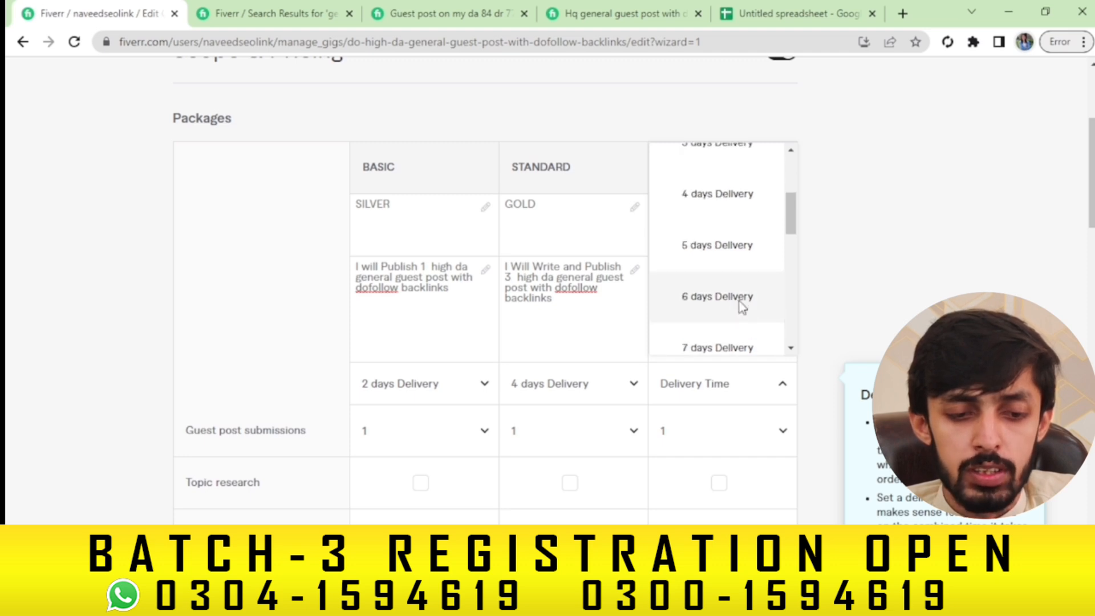
left_click(745, 302)
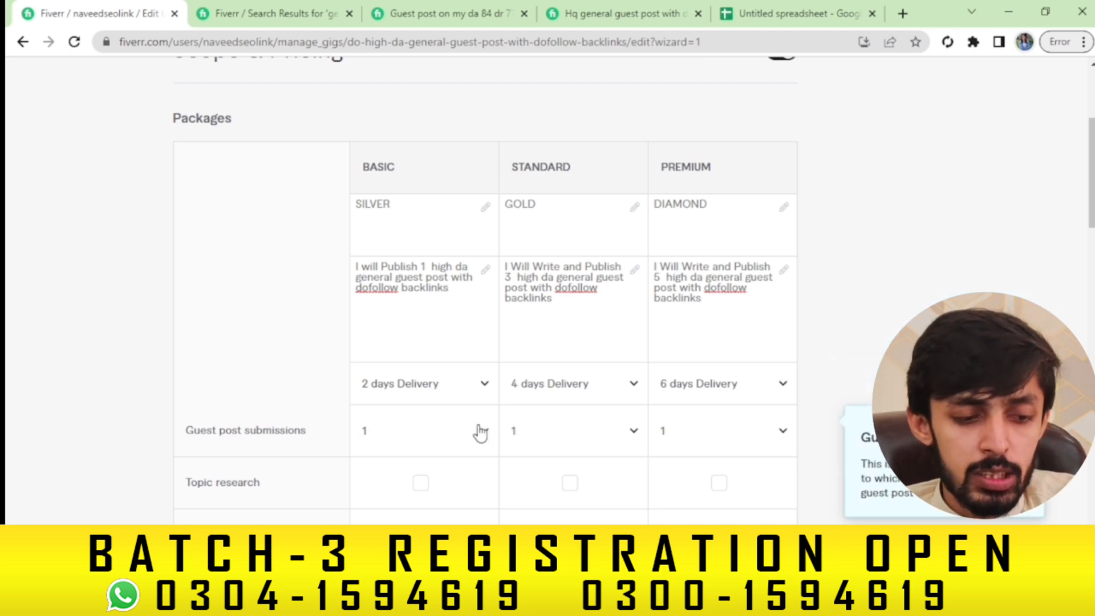
Set Standard and Premium guest post submissions to 3 and 5
left_click(576, 432)
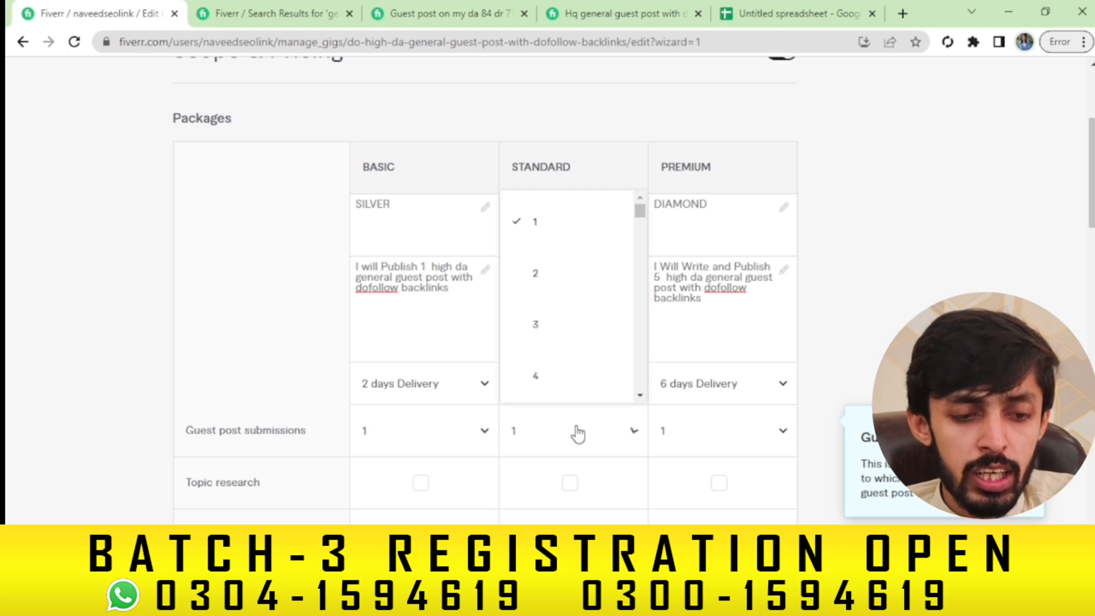
left_click(546, 330)
left_click(778, 431)
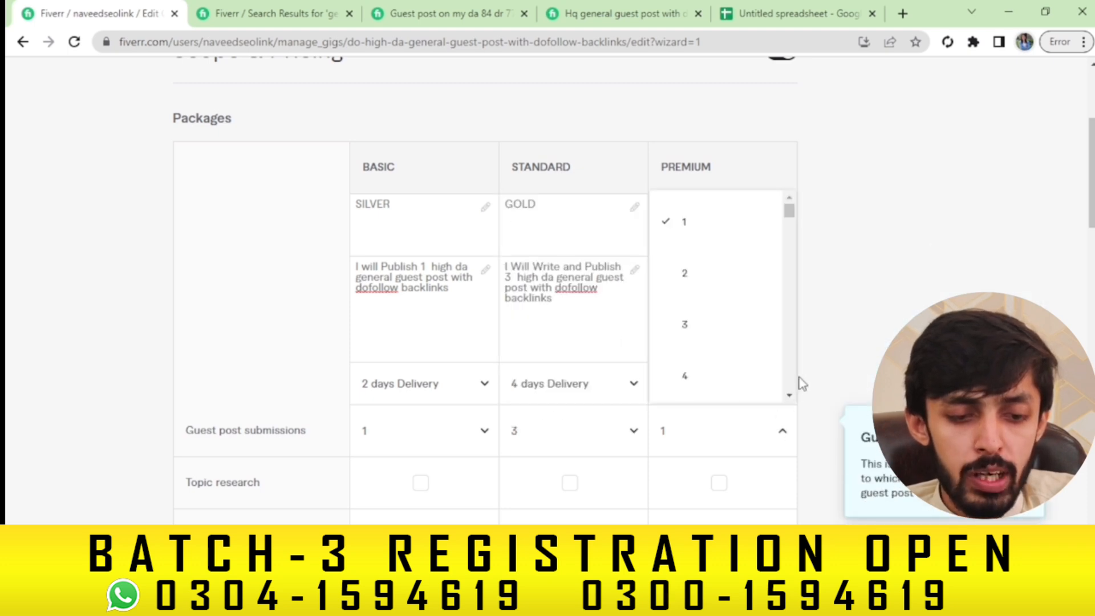
scroll(791, 342, "down", 3)
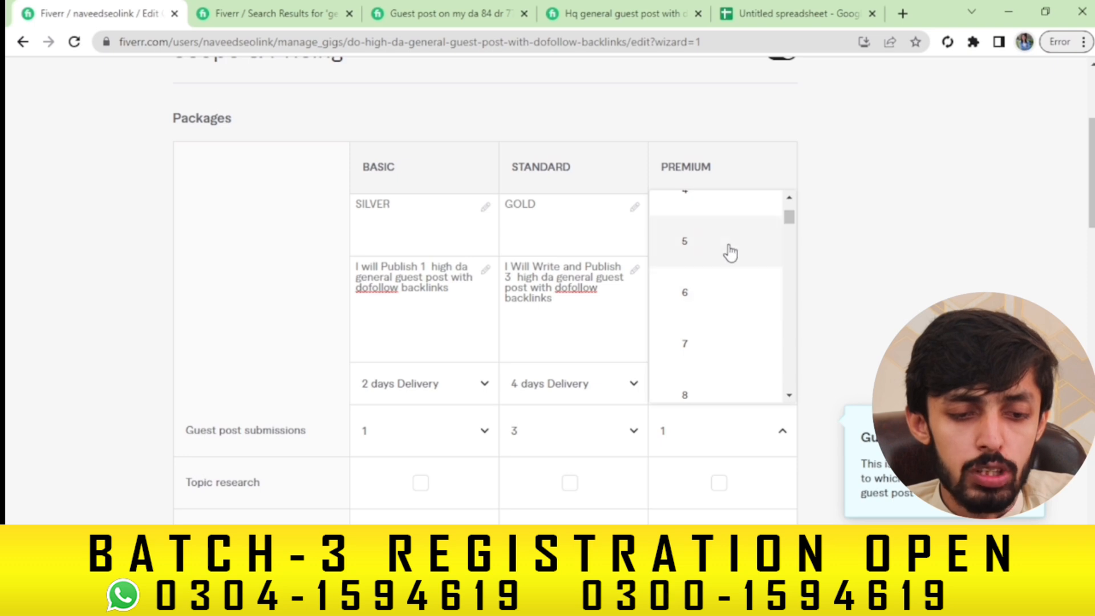
left_click(679, 254)
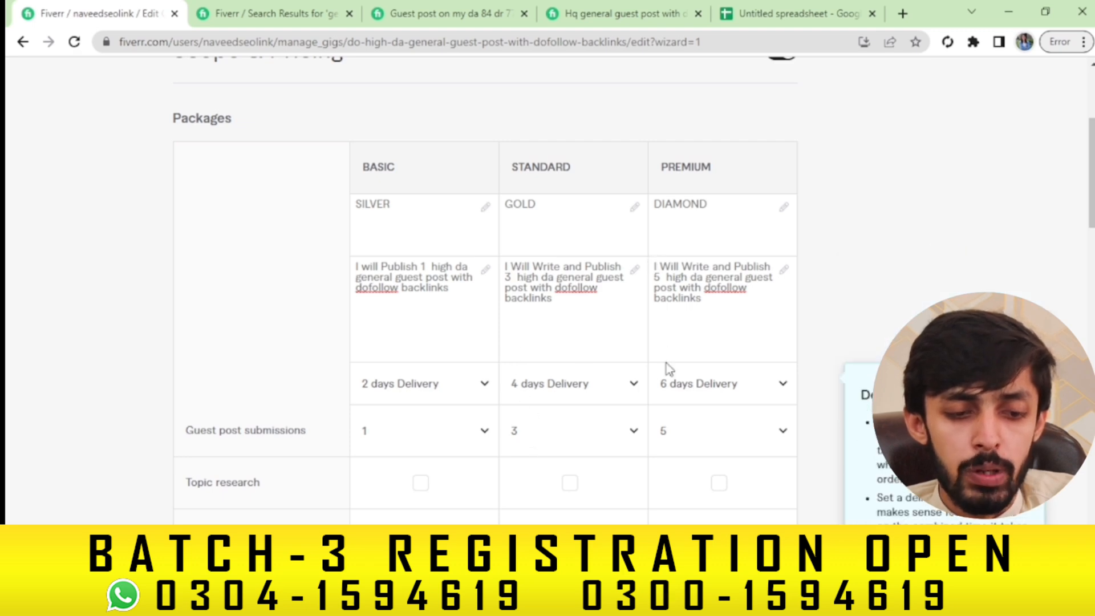
scroll(1054, 300, "down", 2)
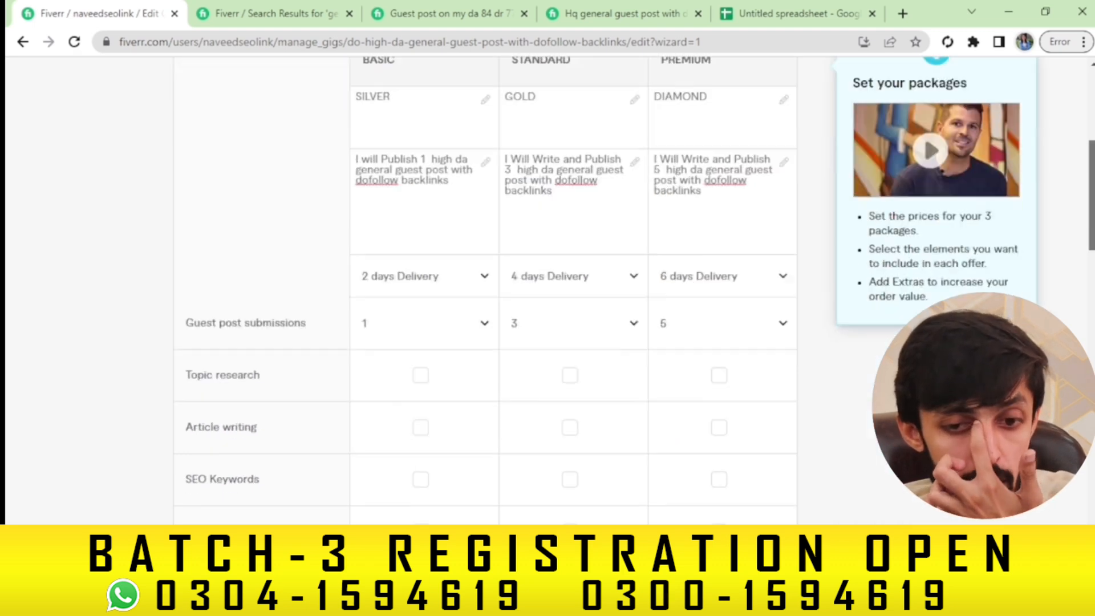
scroll(570, 257, "down", 3)
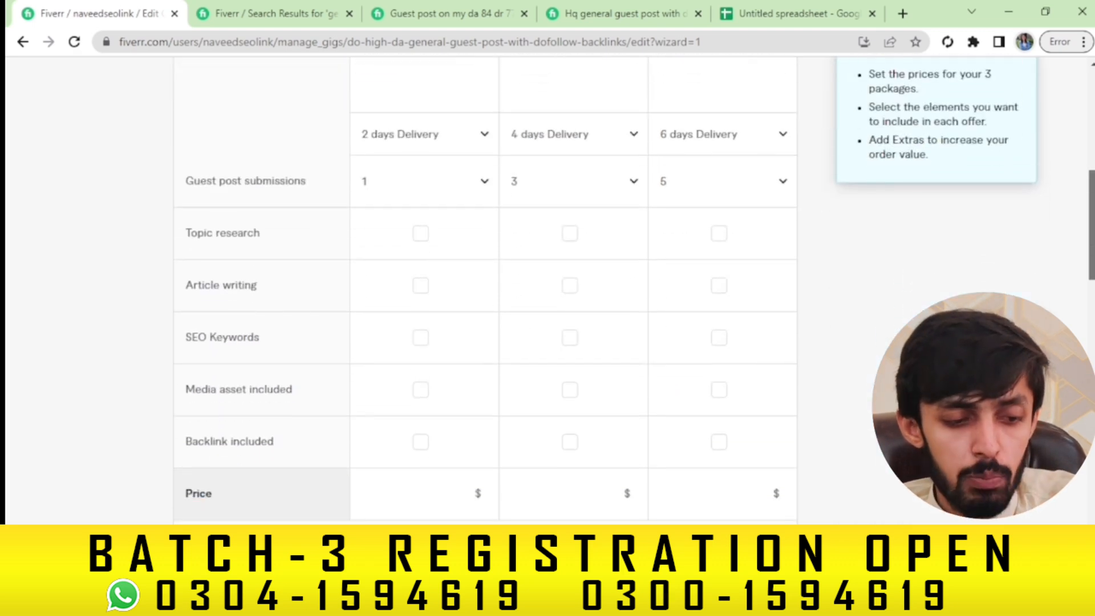
left_click(571, 235)
Include article writing in Standard and a backlink in all three packages
left_click(573, 242)
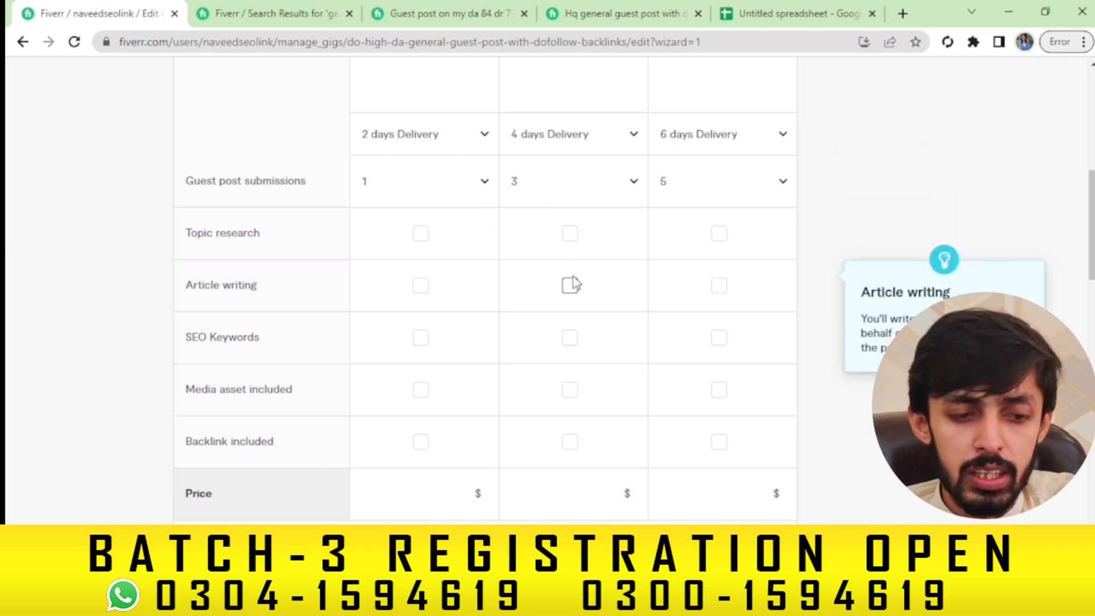
left_click(571, 289)
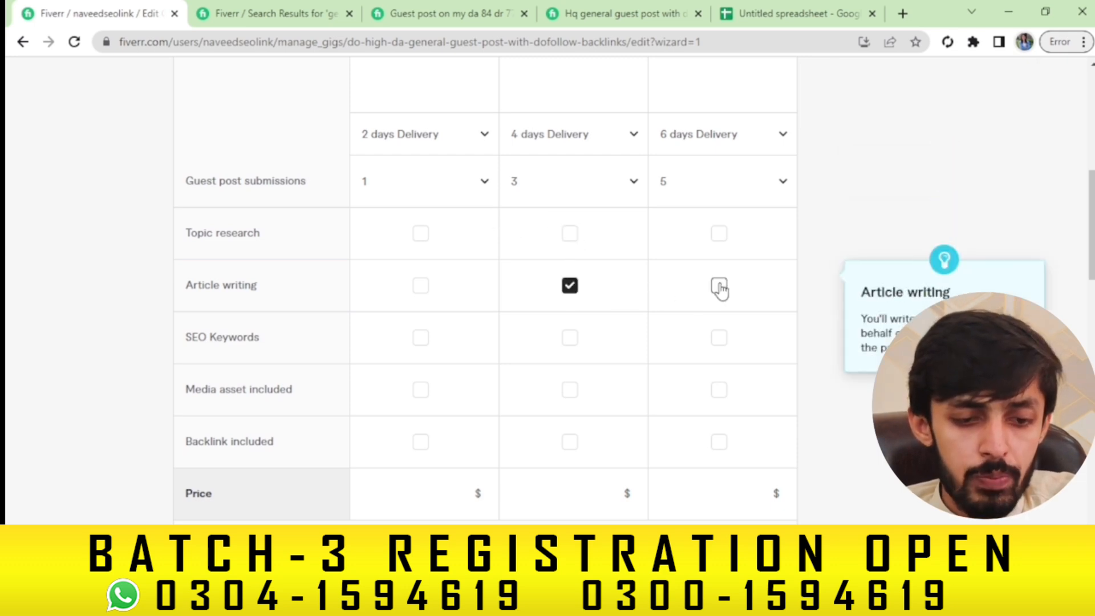
left_click(570, 443)
left_click(719, 442)
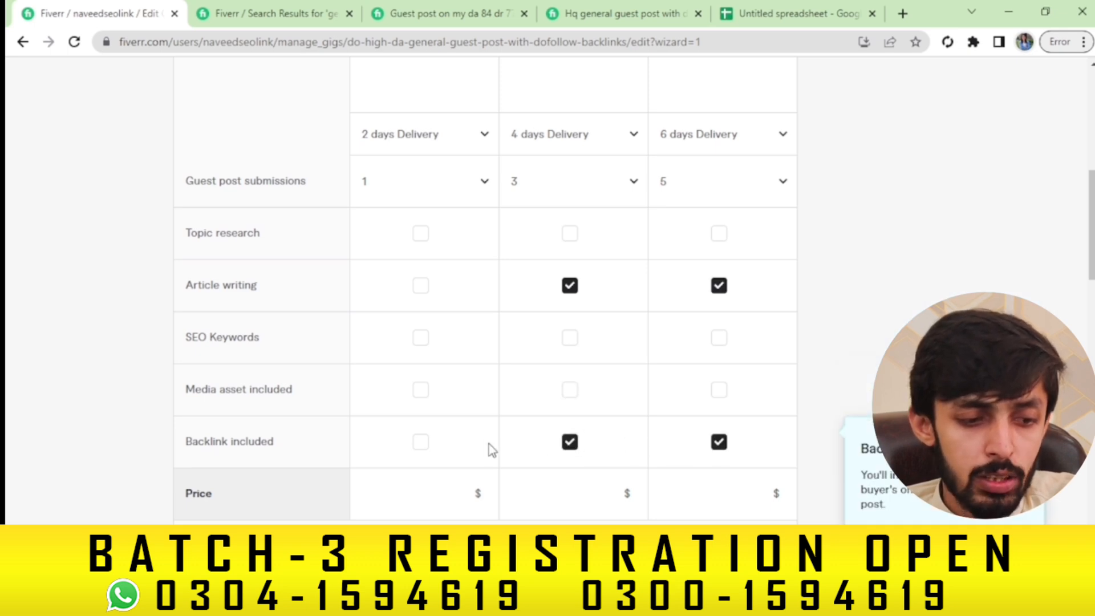
left_click(422, 444)
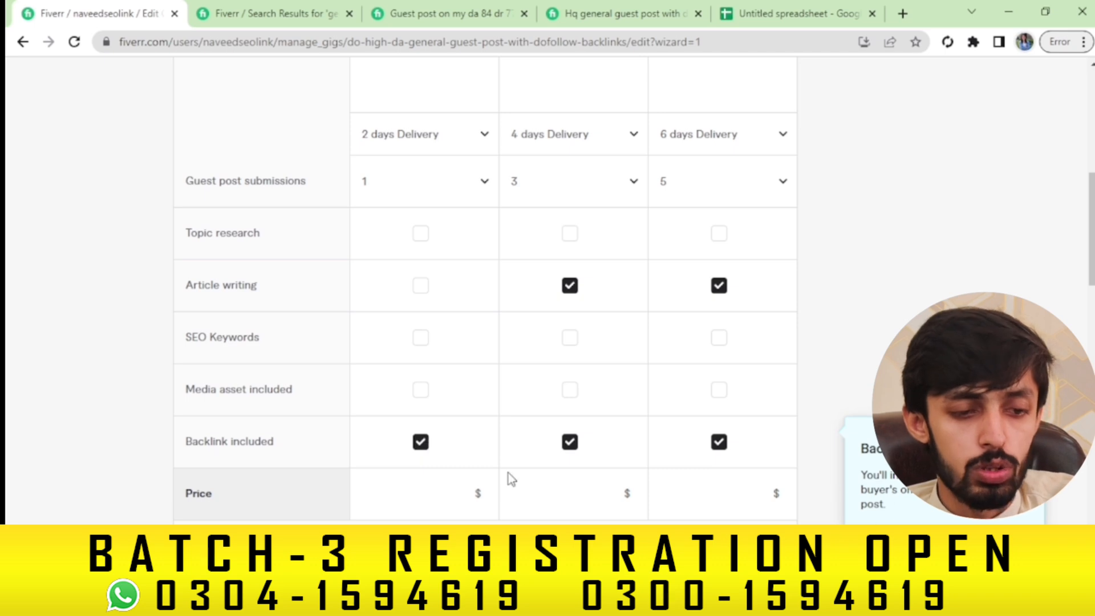
Price the Basic, Standard and Premium packages at $15, $50 and $80
left_click(423, 500)
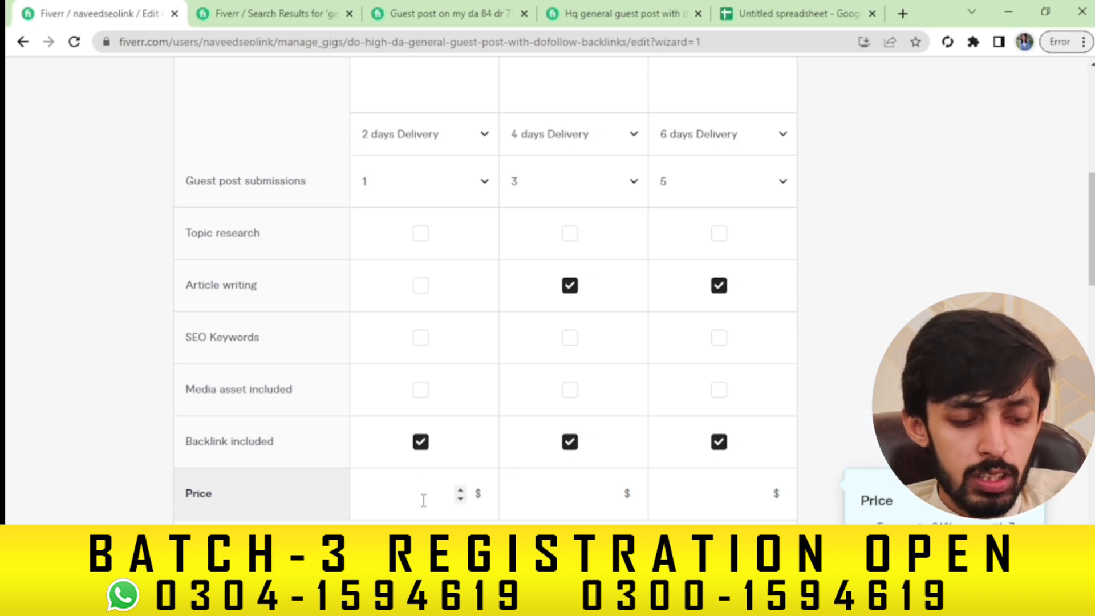
type("20")
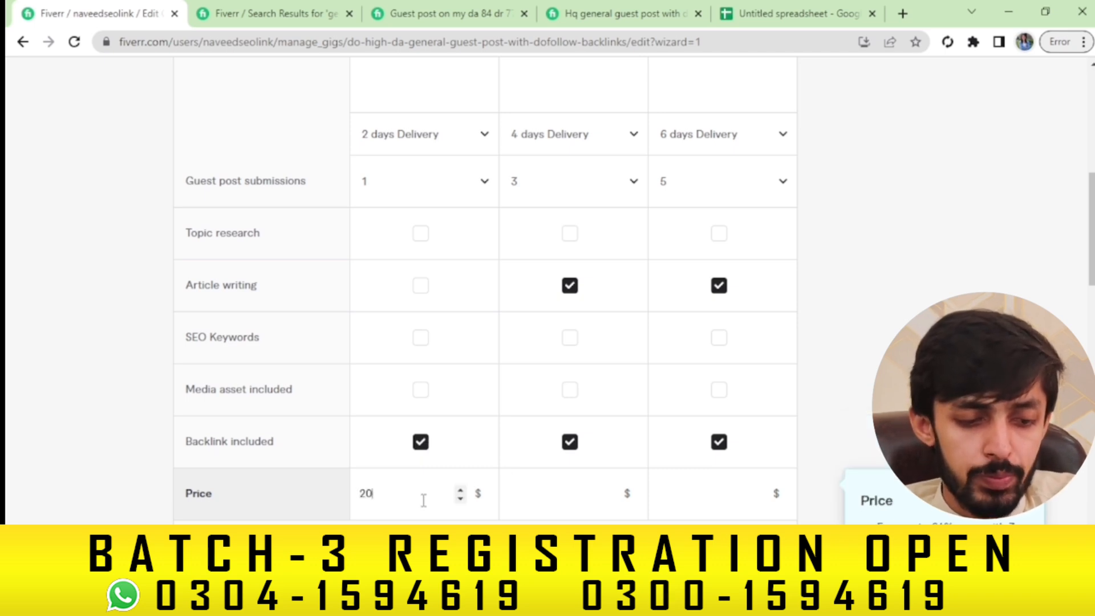
left_click(560, 498)
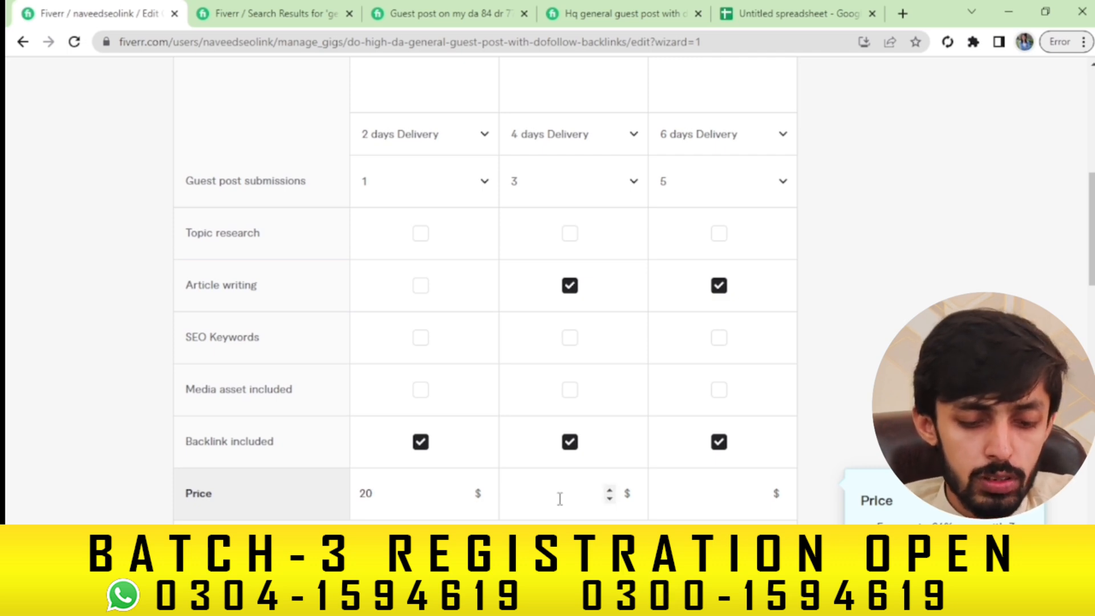
type("50")
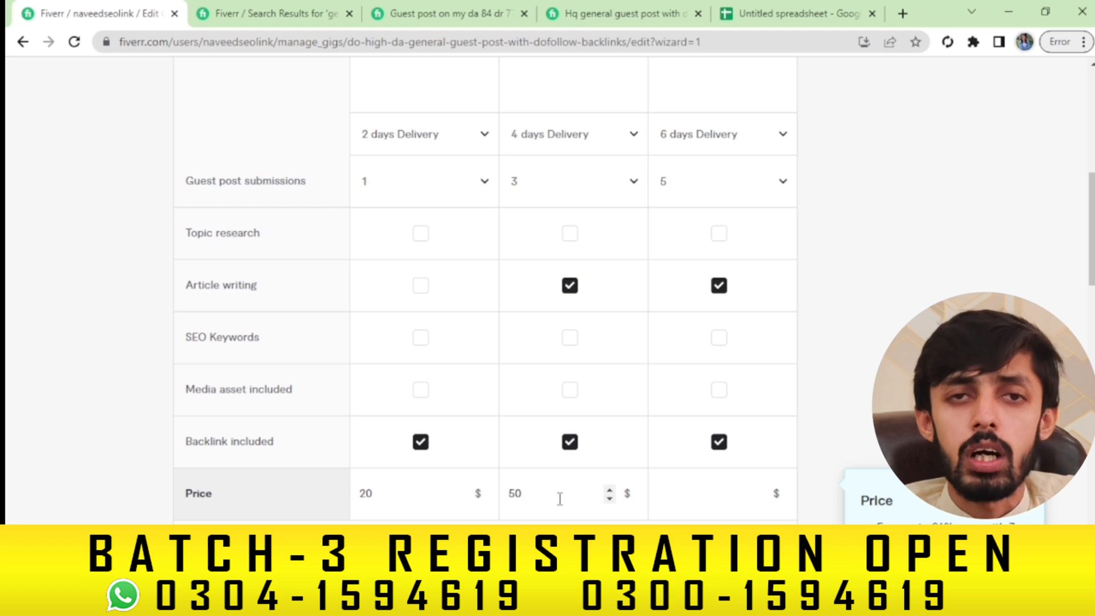
left_click(716, 498)
left_click(429, 502)
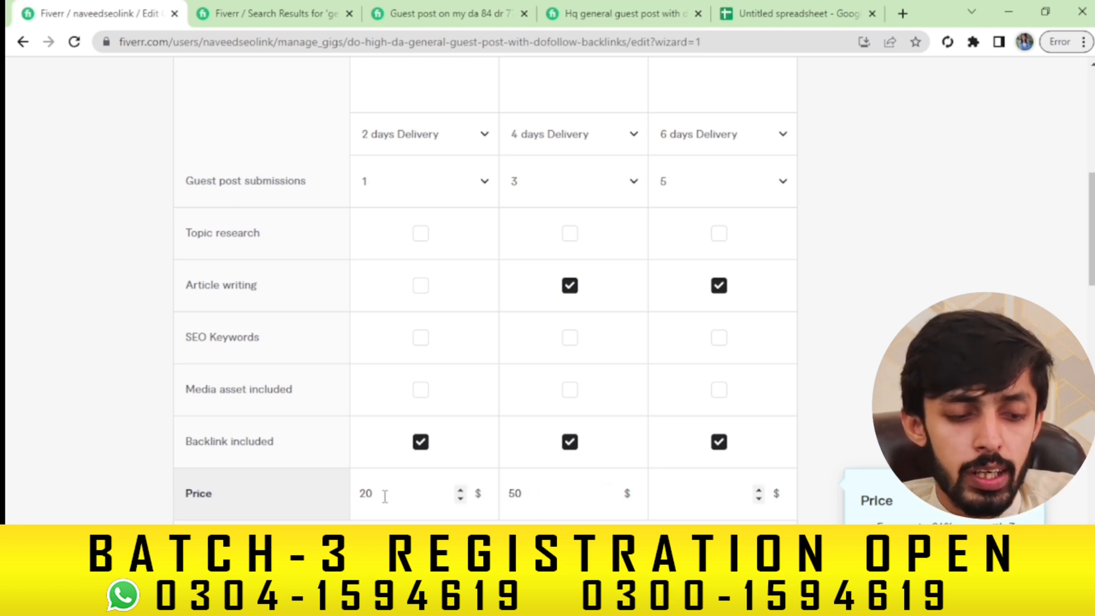
key("BackSpace")
key("BackSpace")
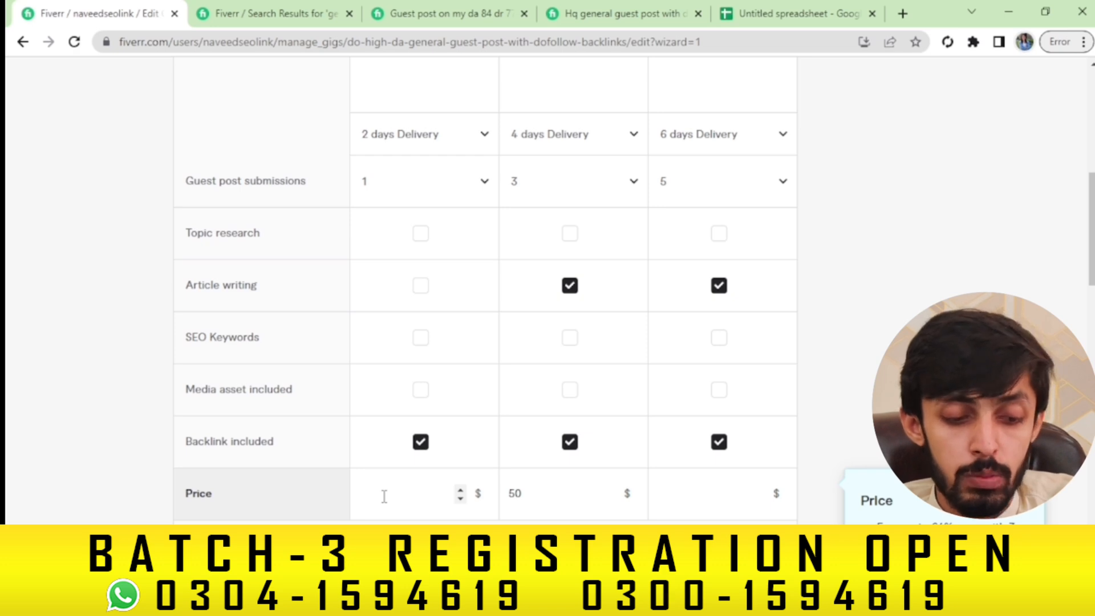
type("15")
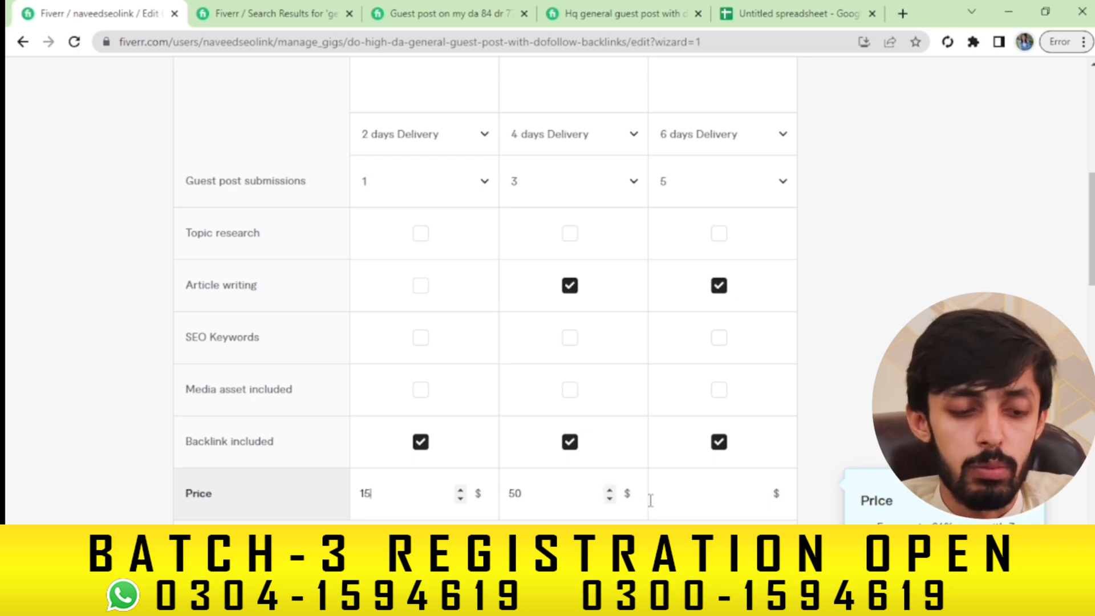
left_click(674, 497)
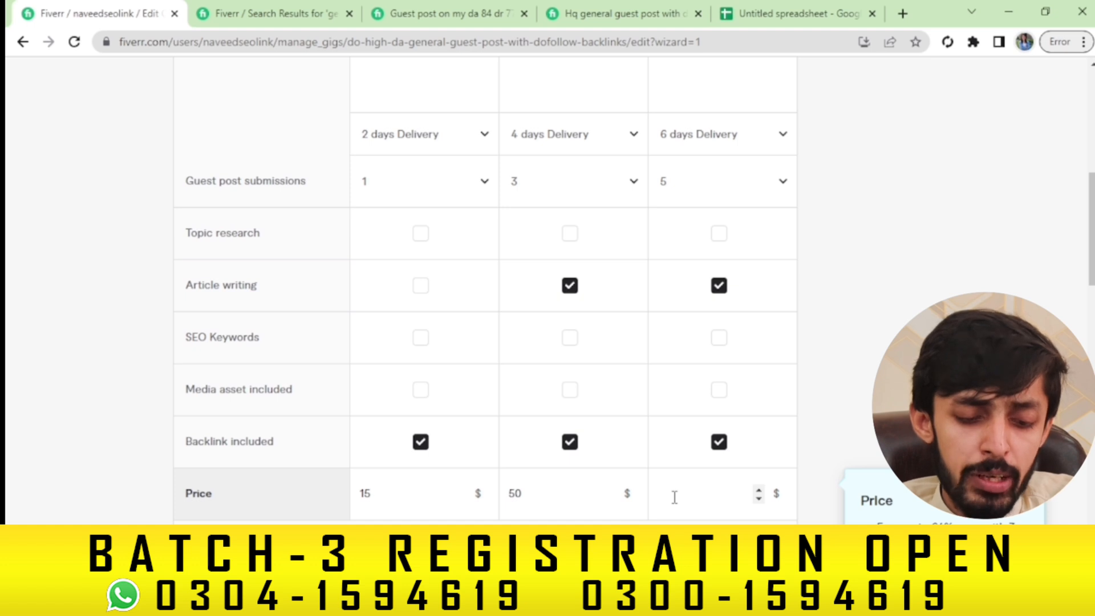
type("80")
scroll(674, 497, "down", 3)
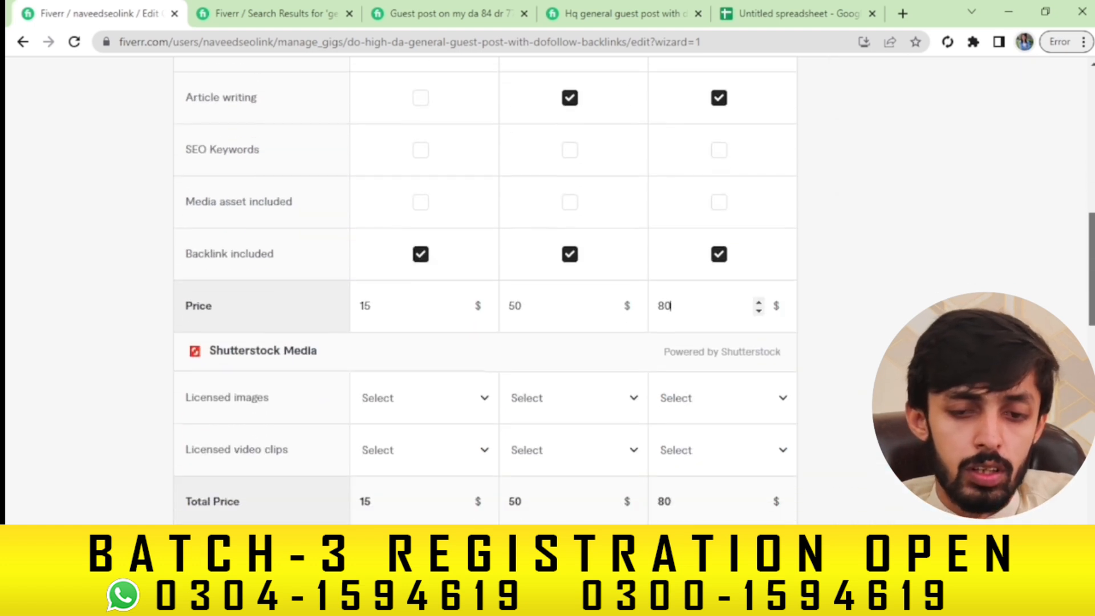
Enable extra fast delivery, with Basic in 1 day for $5 extra
left_click_drag(1092, 269, 1092, 278)
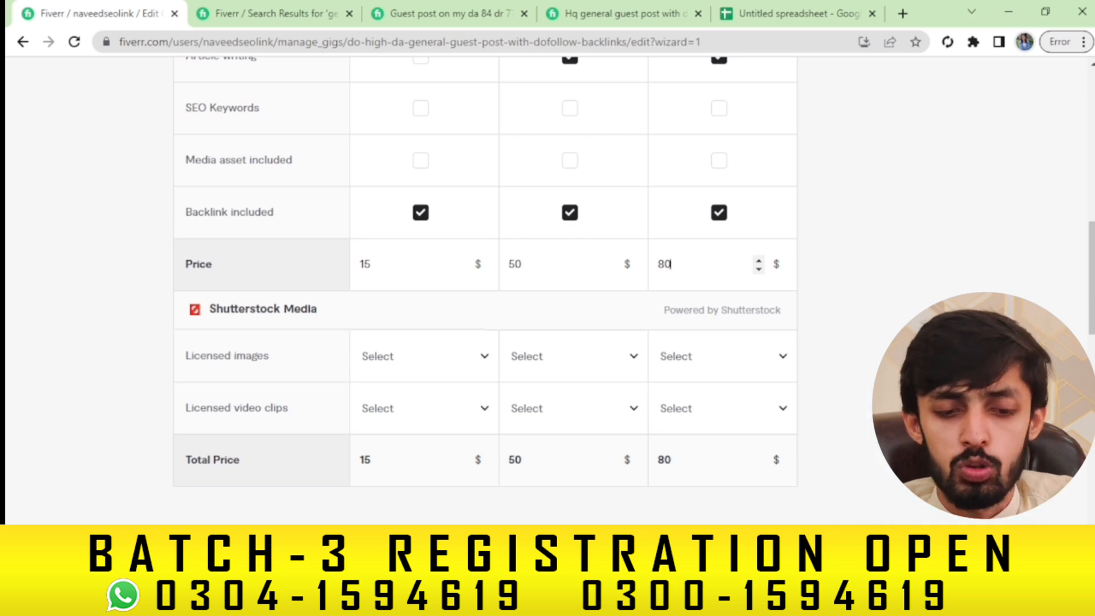
left_click_drag(1092, 278, 1092, 348)
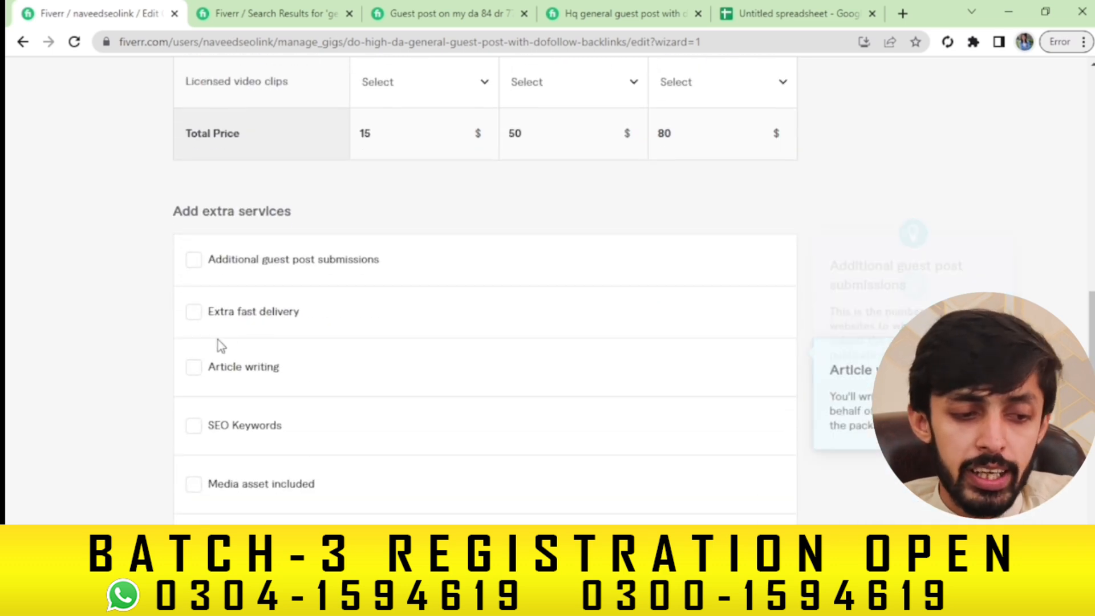
left_click(194, 313)
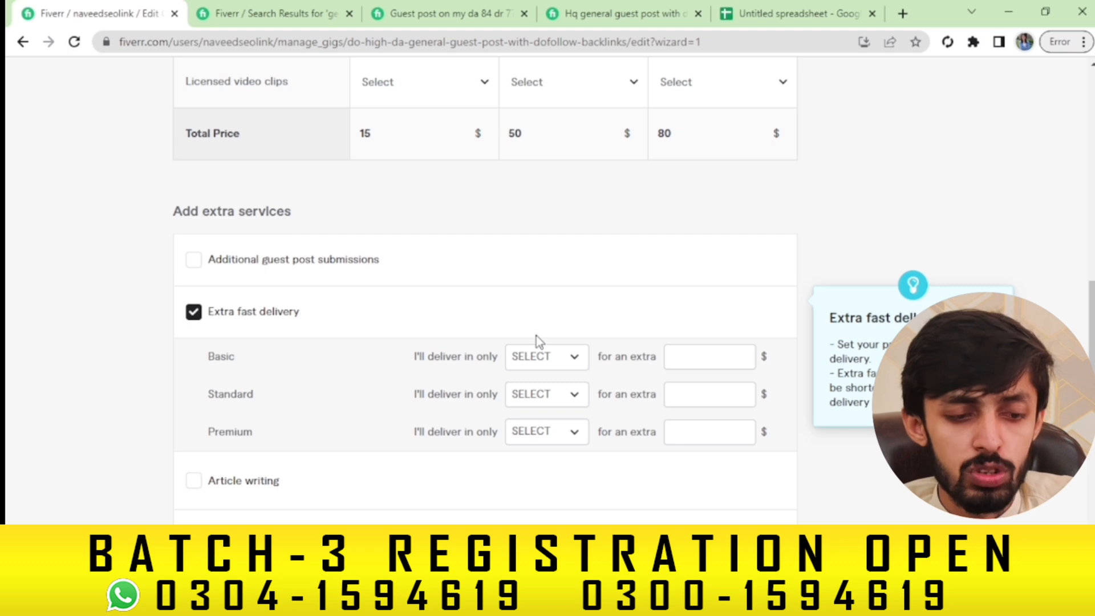
left_click(547, 357)
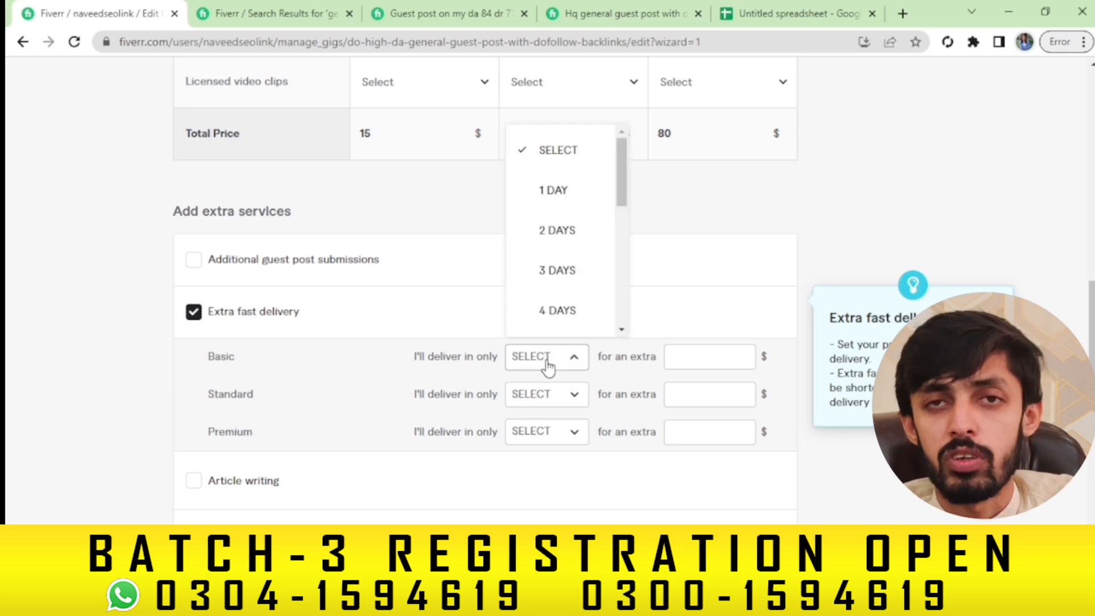
left_click(547, 188)
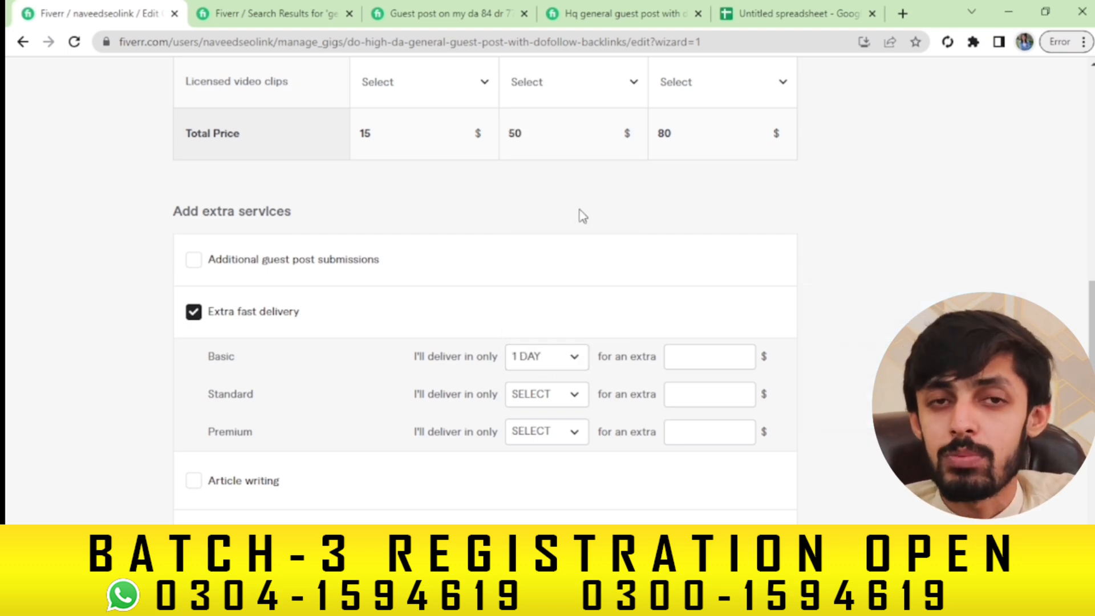
left_click(699, 359)
type("5")
Set Standard fast delivery to 3 days and Premium to 4 days, each $5 extra
left_click(565, 404)
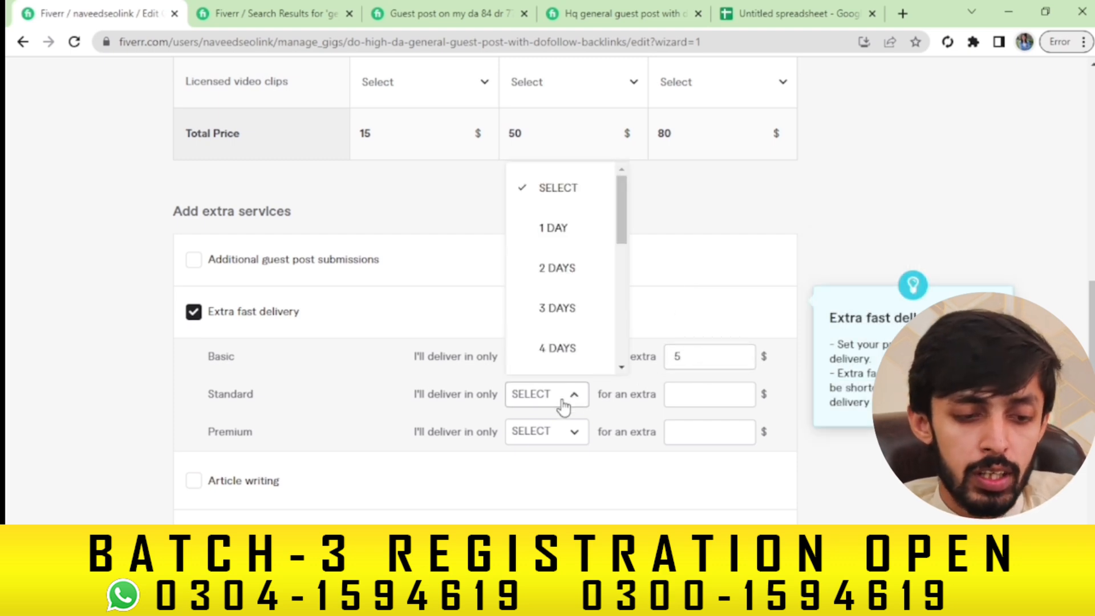
left_click(539, 310)
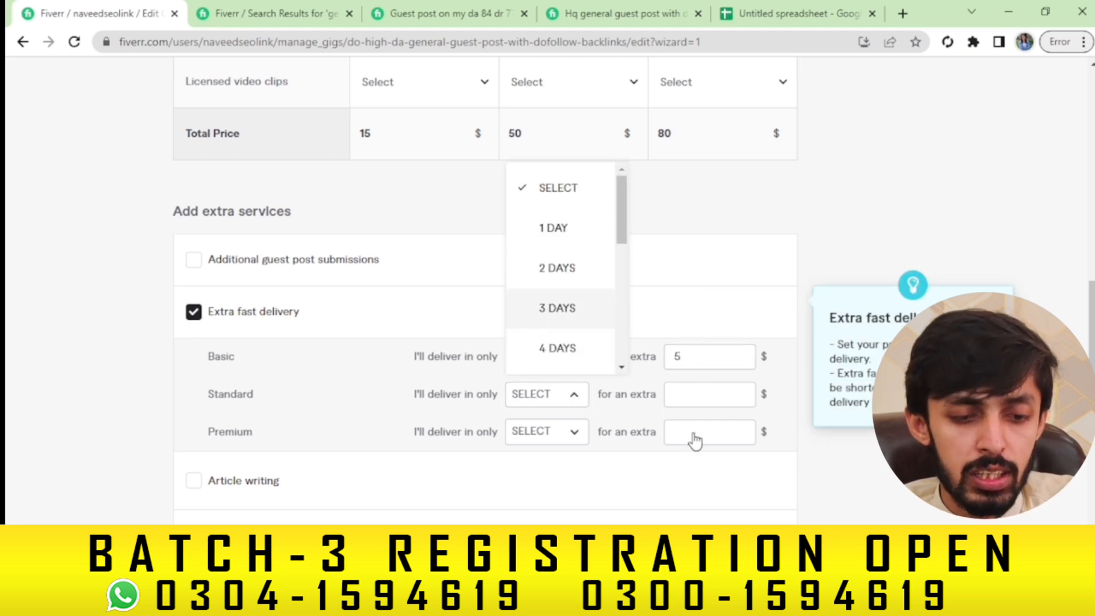
left_click(697, 400)
type("5")
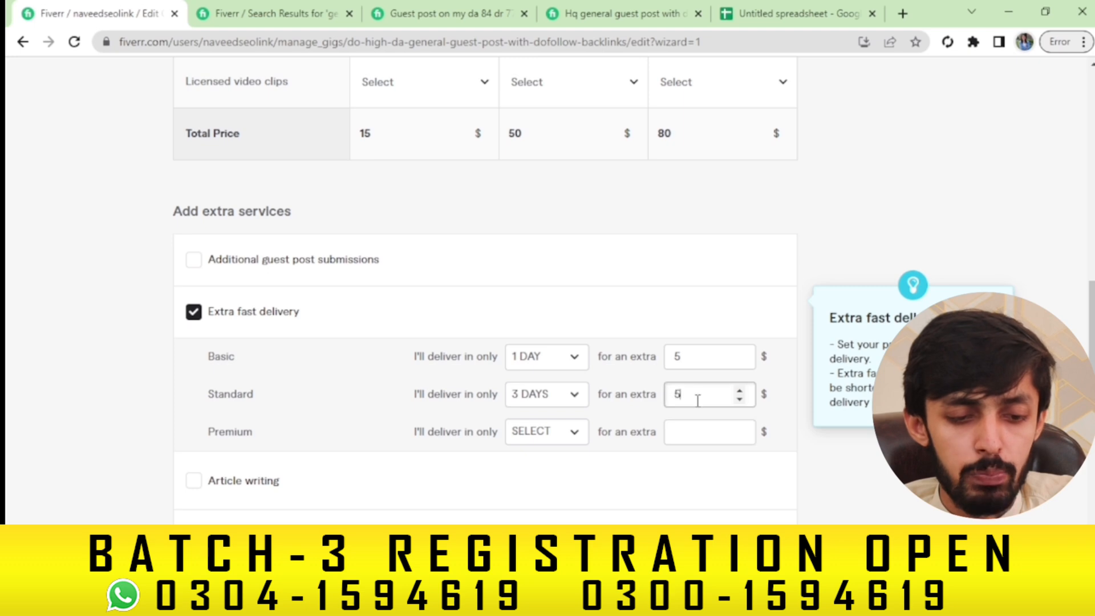
left_click(566, 437)
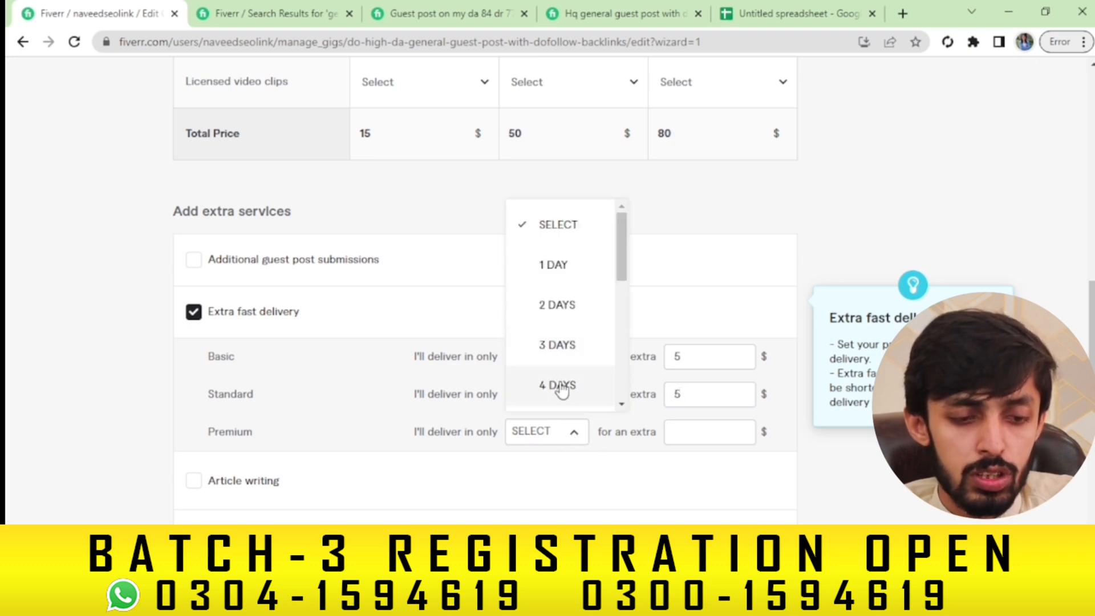
left_click(562, 386)
left_click(725, 432)
type("5")
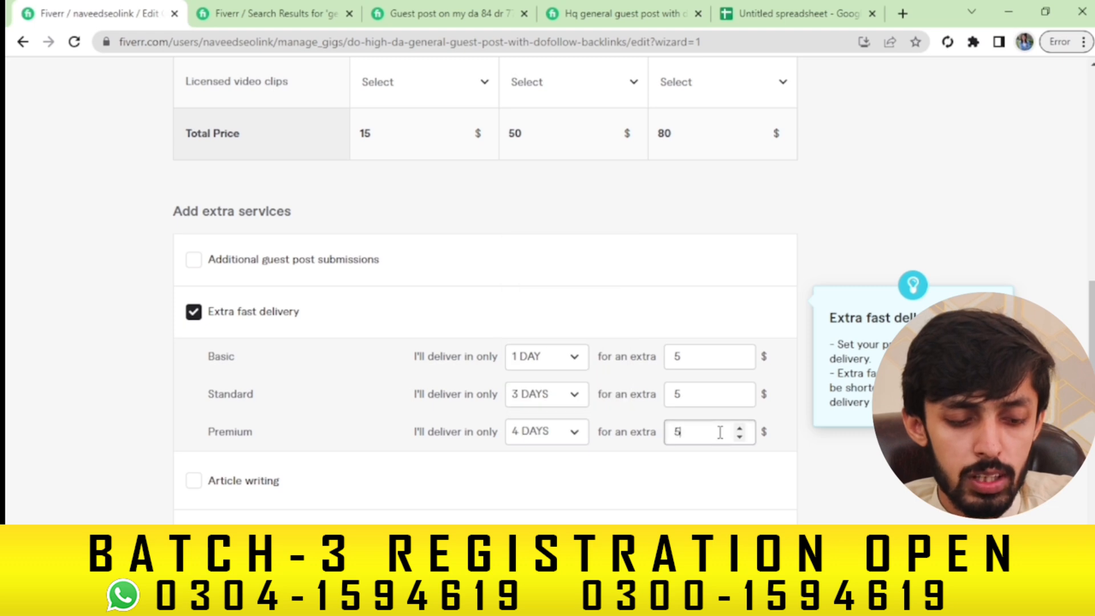
scroll(720, 432, "down", 7)
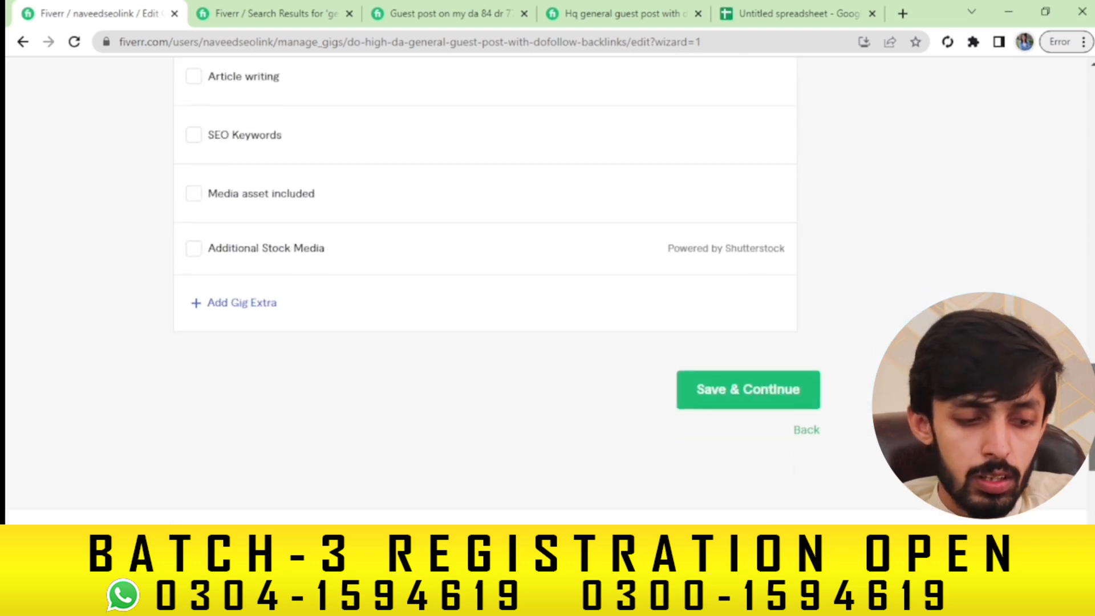
Save the pricing with Save & Continue at the bottom of the page
scroll(863, 384, "up", 8)
scroll(863, 384, "down", 9)
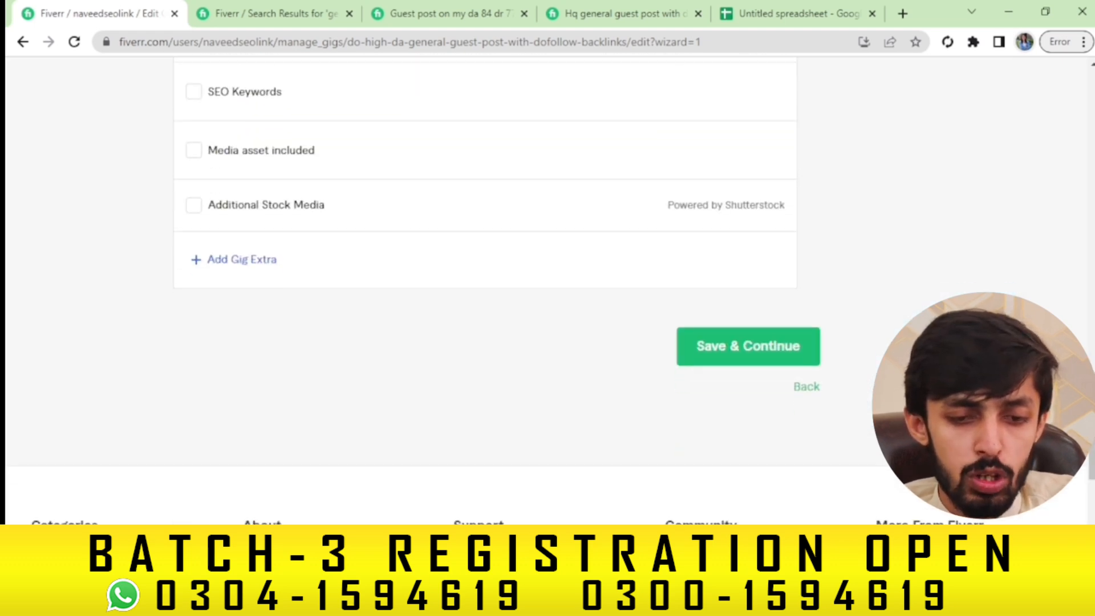
left_click(767, 364)
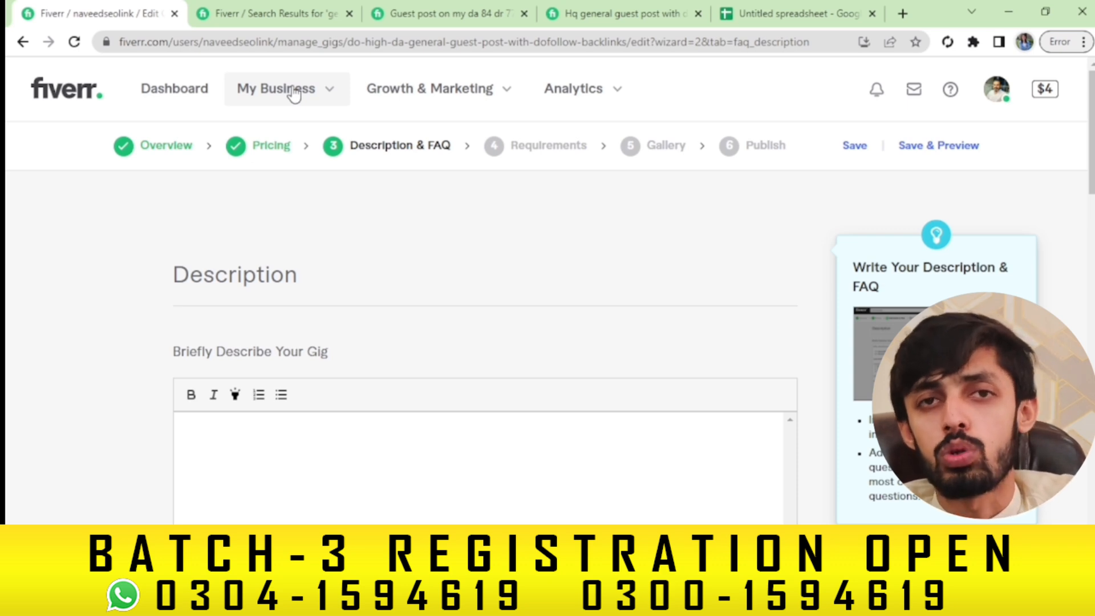
Browse the 'Guest post on my da 84 dr 77' competitor gig, then open a new browser tab
left_click(450, 10)
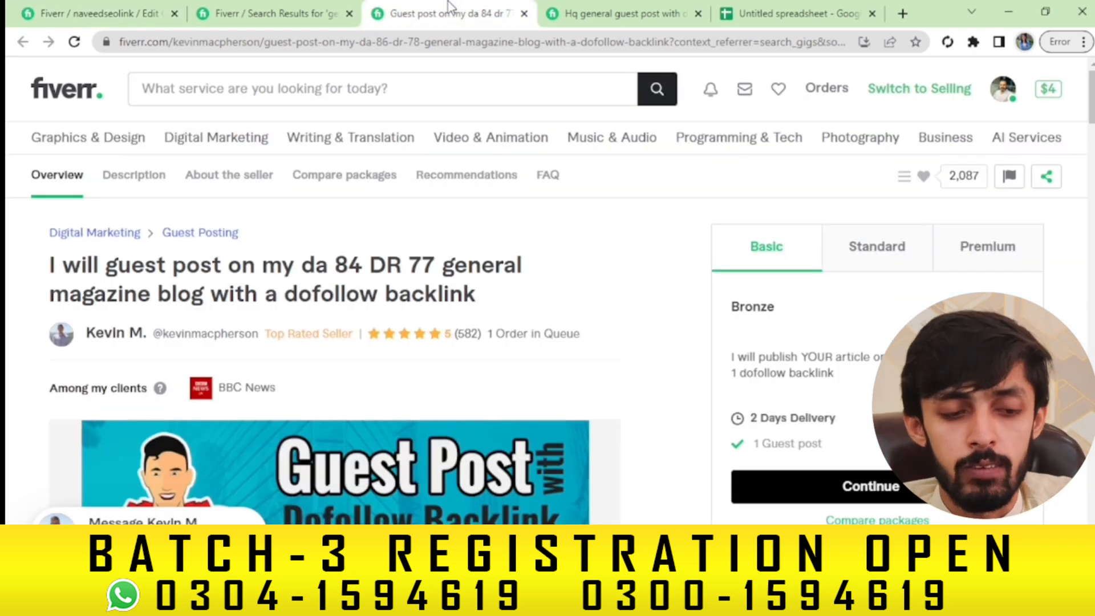
scroll(933, 260, "down", 8)
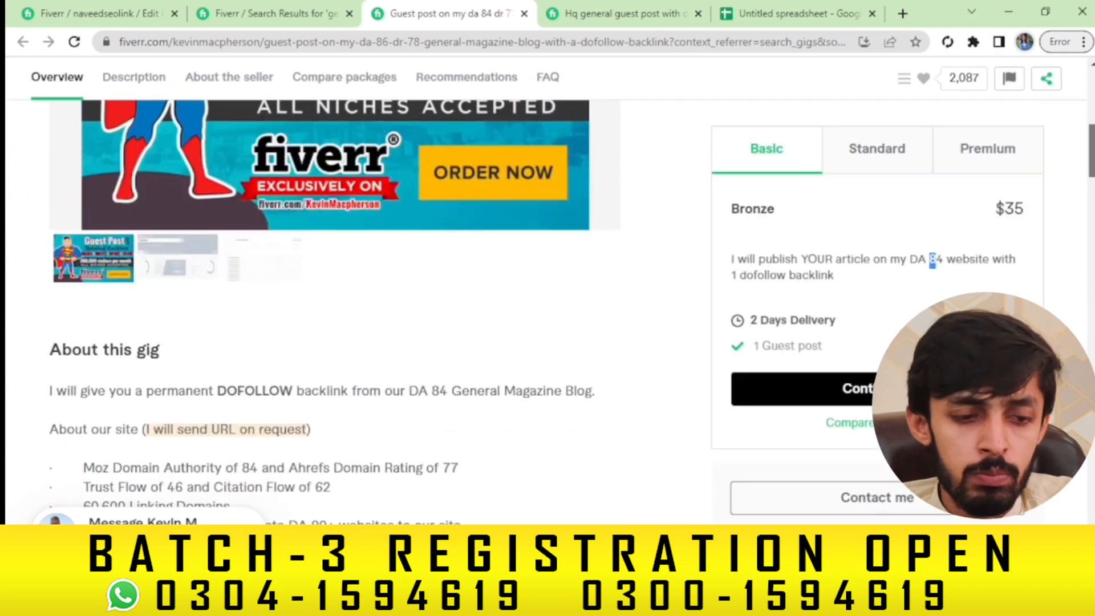
scroll(933, 261, "up", 8)
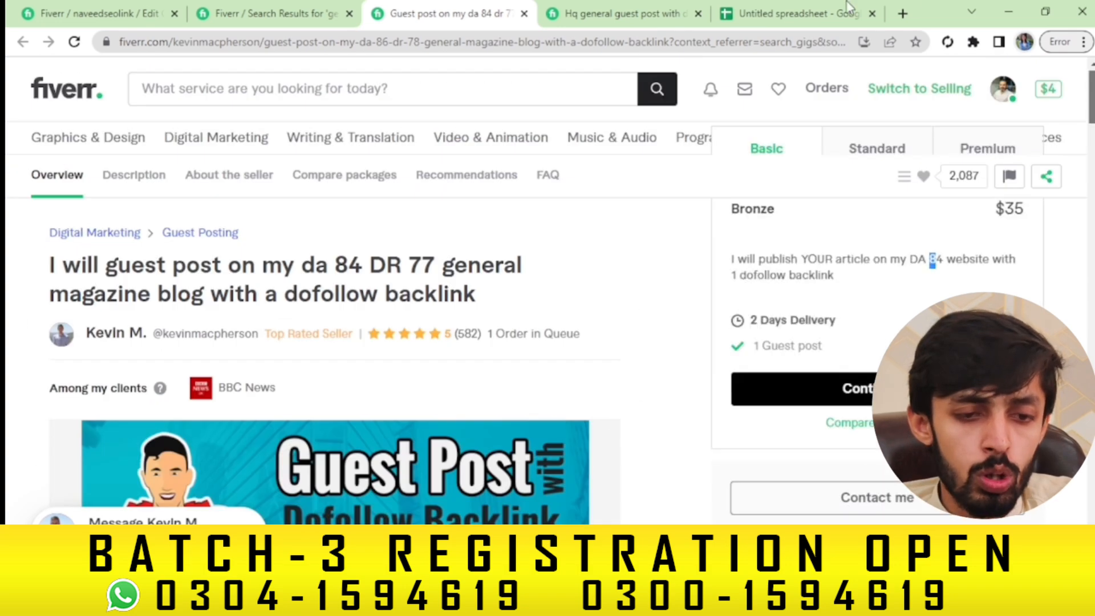
left_click(902, 14)
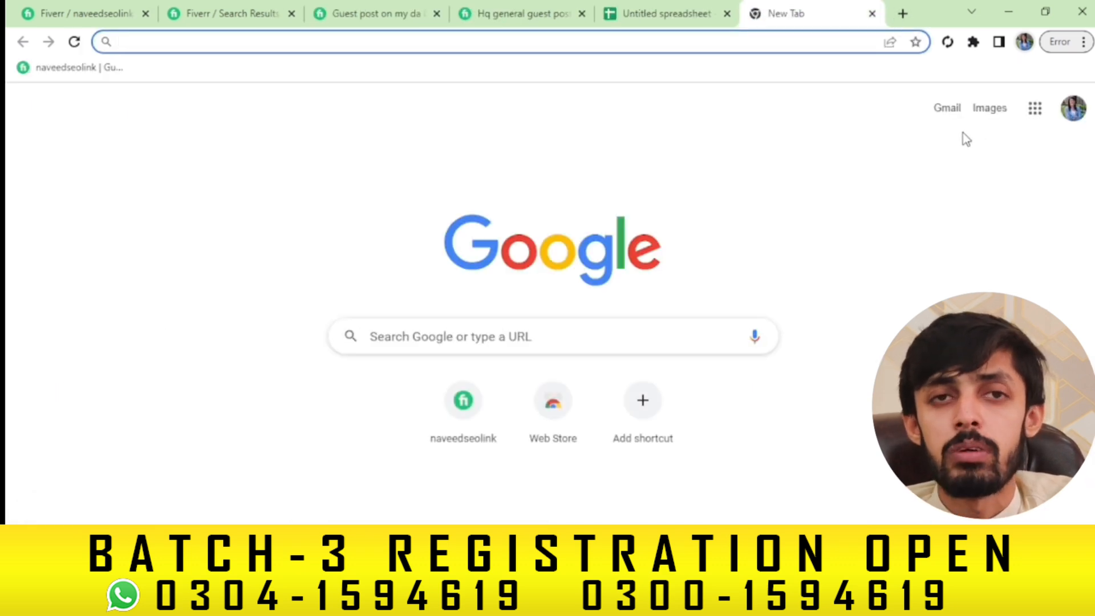
Create a blank Untitled document in Google Docs via the Google apps grid
left_click(1034, 109)
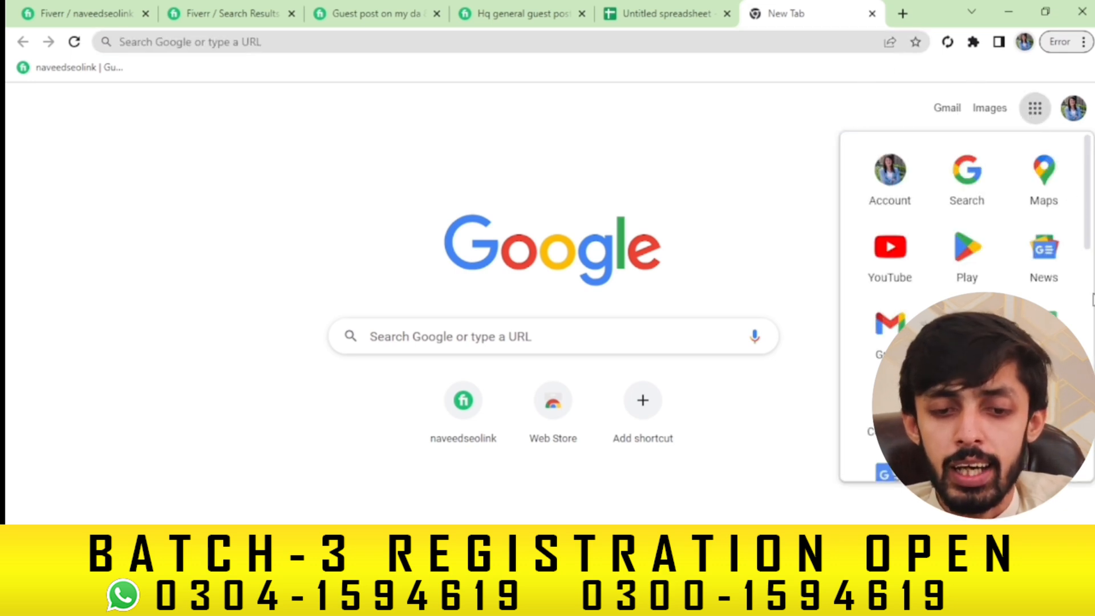
scroll(1090, 302, "down", 5)
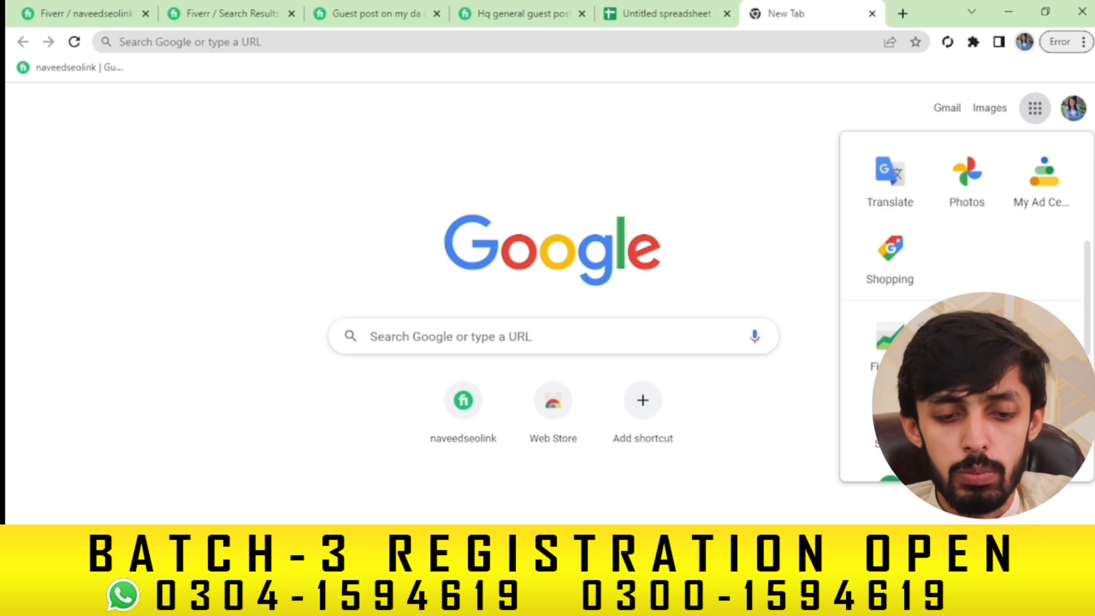
left_click(1044, 343)
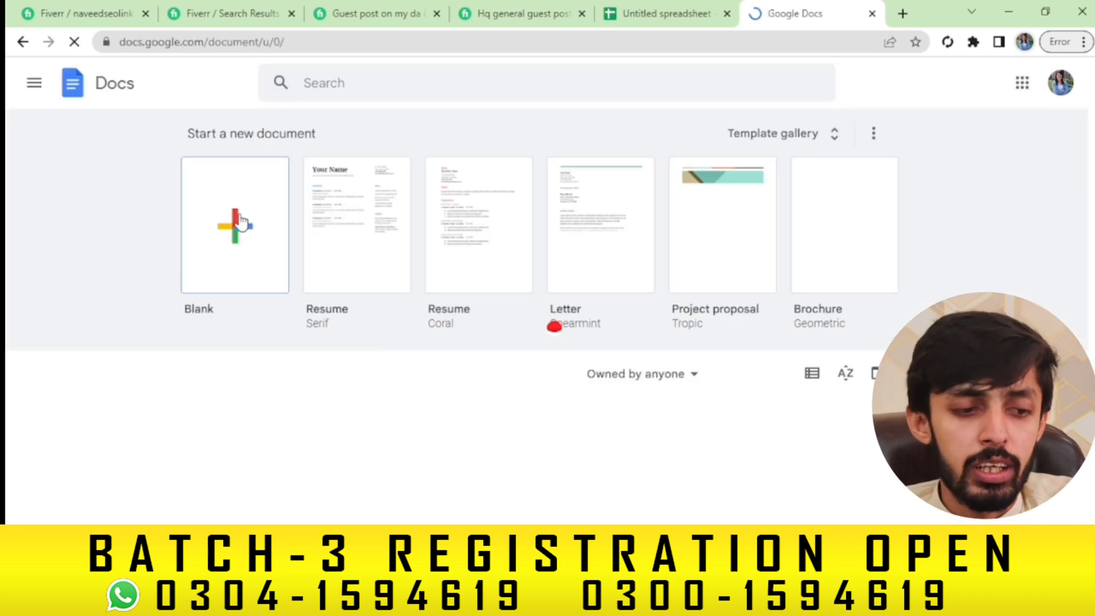
left_click(240, 223)
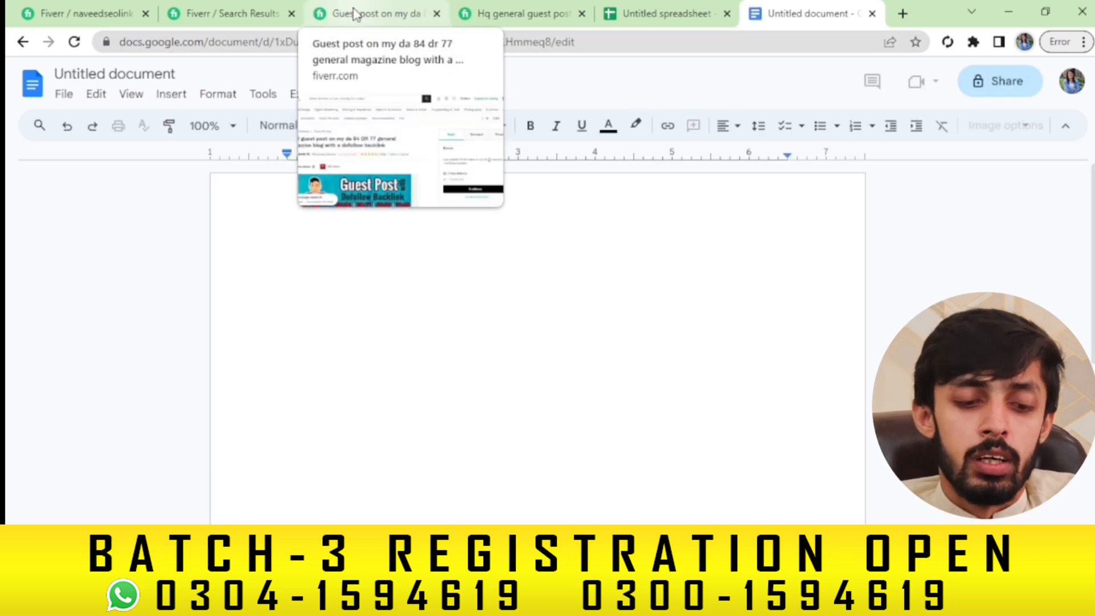
Select the DA 84 gig's six site-metric bullets, then view the 'hq general guest post' gig
left_click(413, 11)
left_click_drag(1092, 97, 1091, 174)
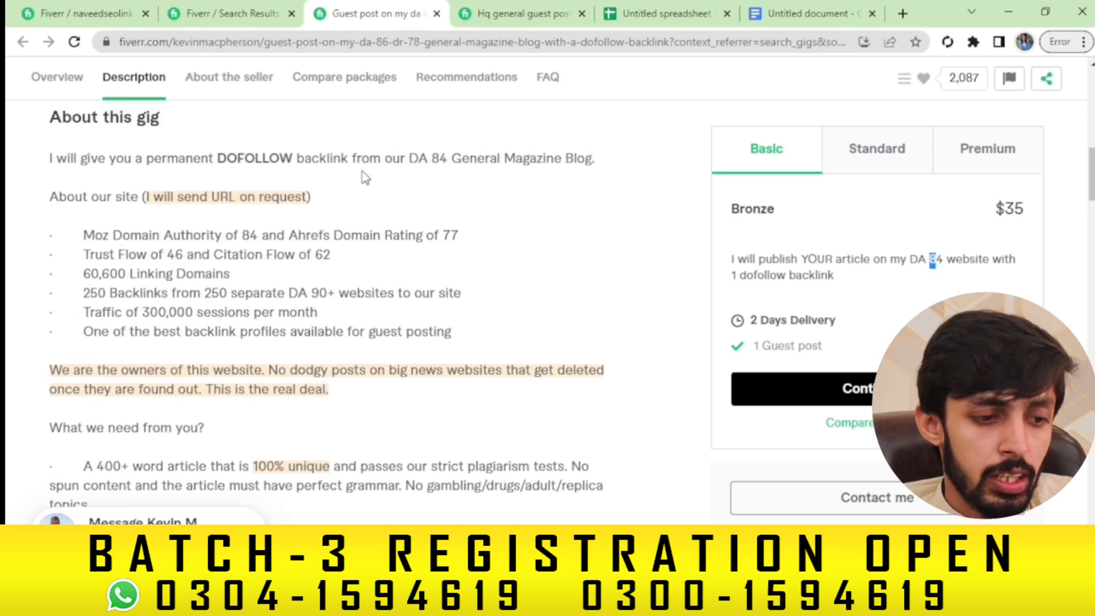
left_click(85, 234)
left_click_drag(86, 234, 463, 344)
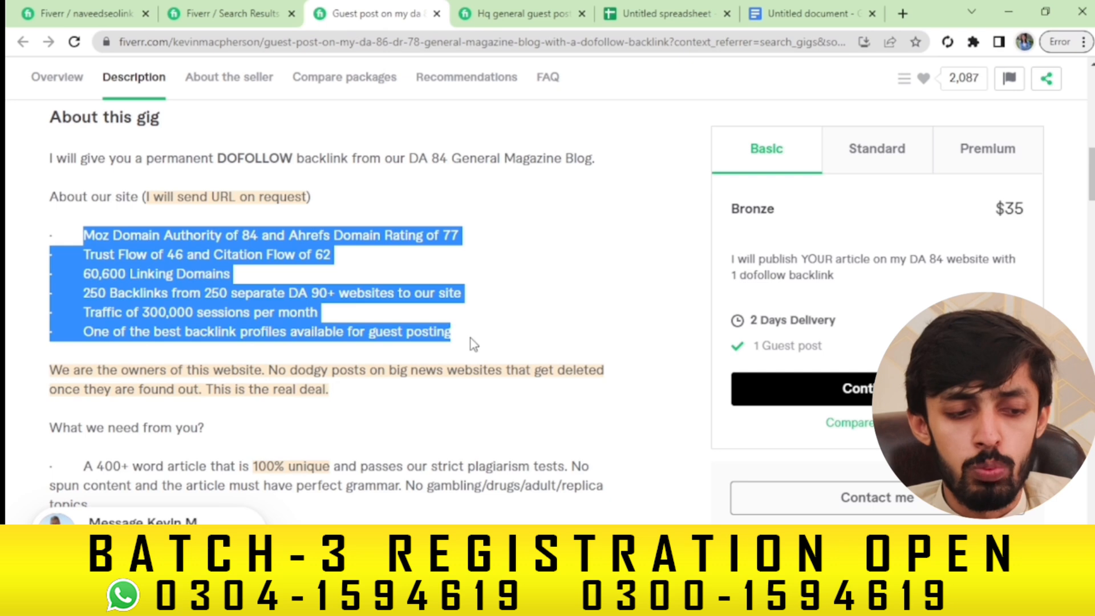
left_click(466, 309)
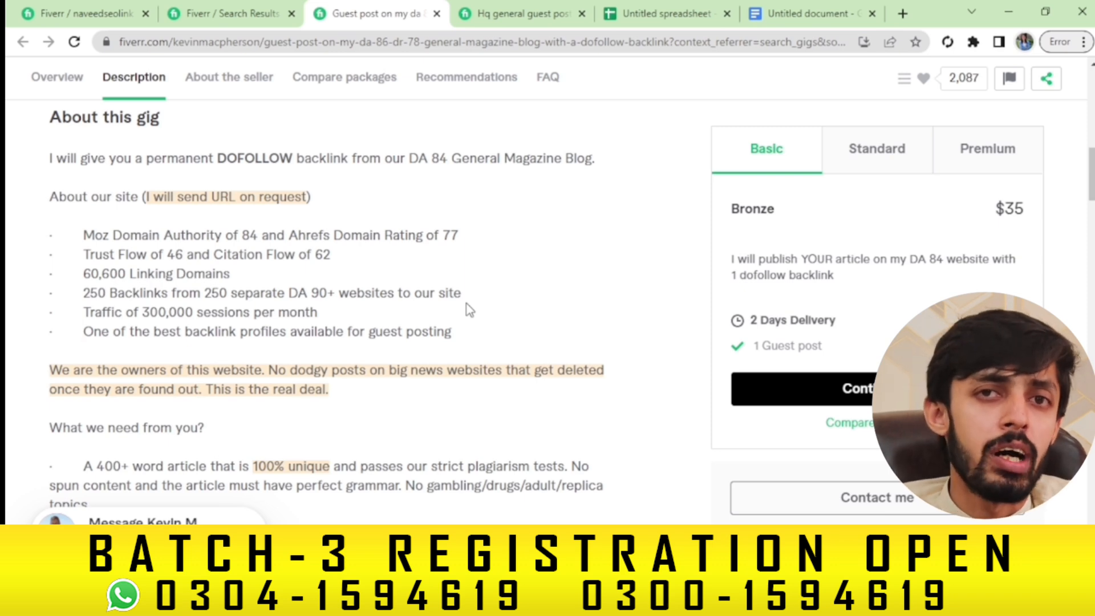
left_click(505, 8)
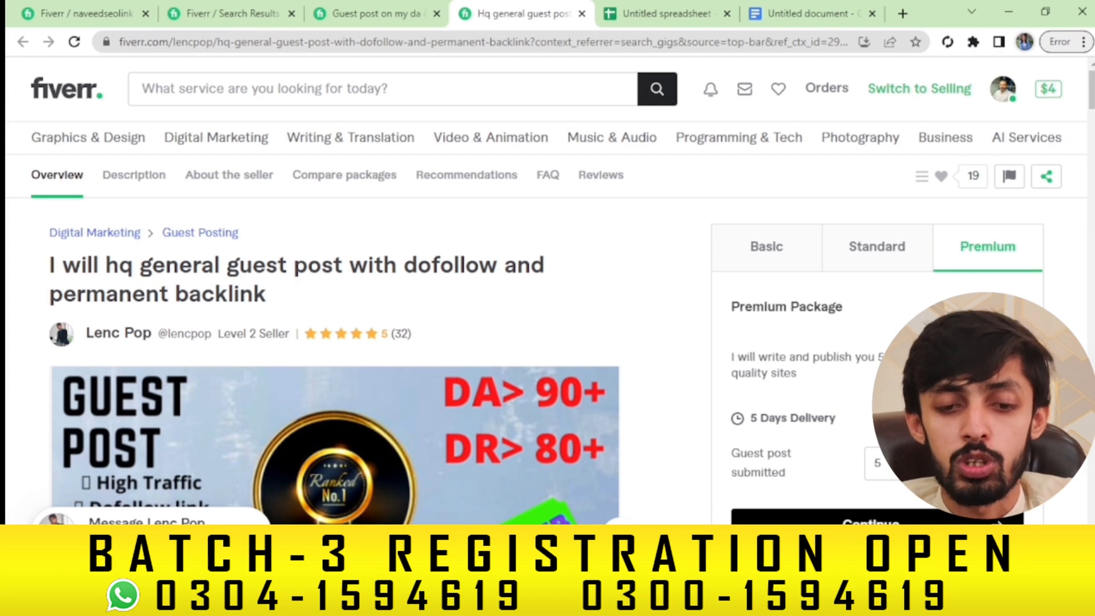
Scroll the competitor's gig and look over its Sites Metrics text block
scroll(365, 286, "down", 10)
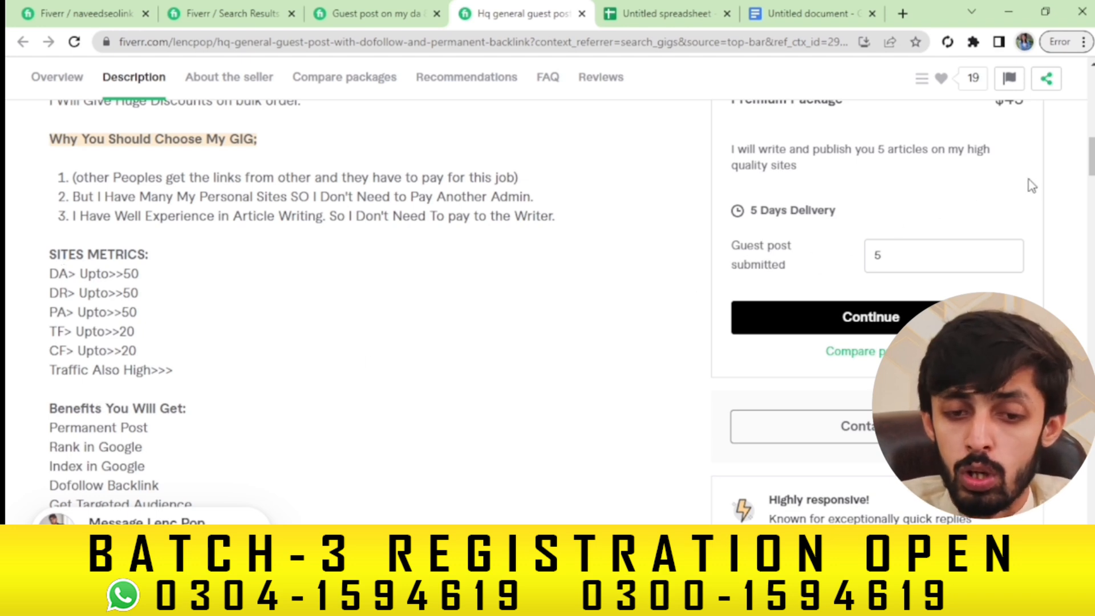
left_click_drag(1092, 162, 1091, 173)
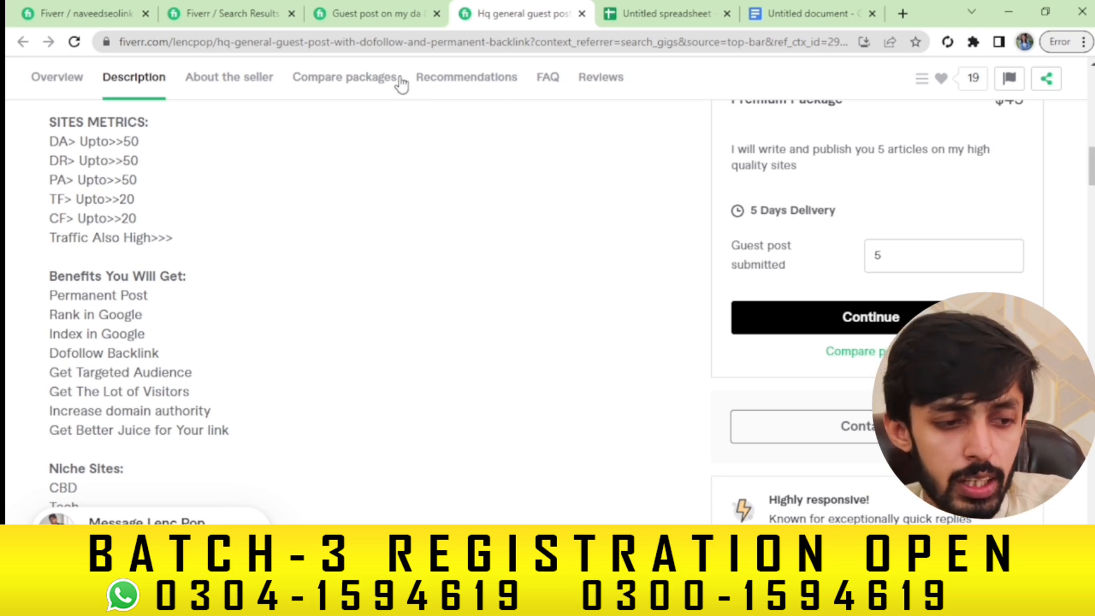
left_click_drag(54, 122, 193, 286)
left_click(203, 223)
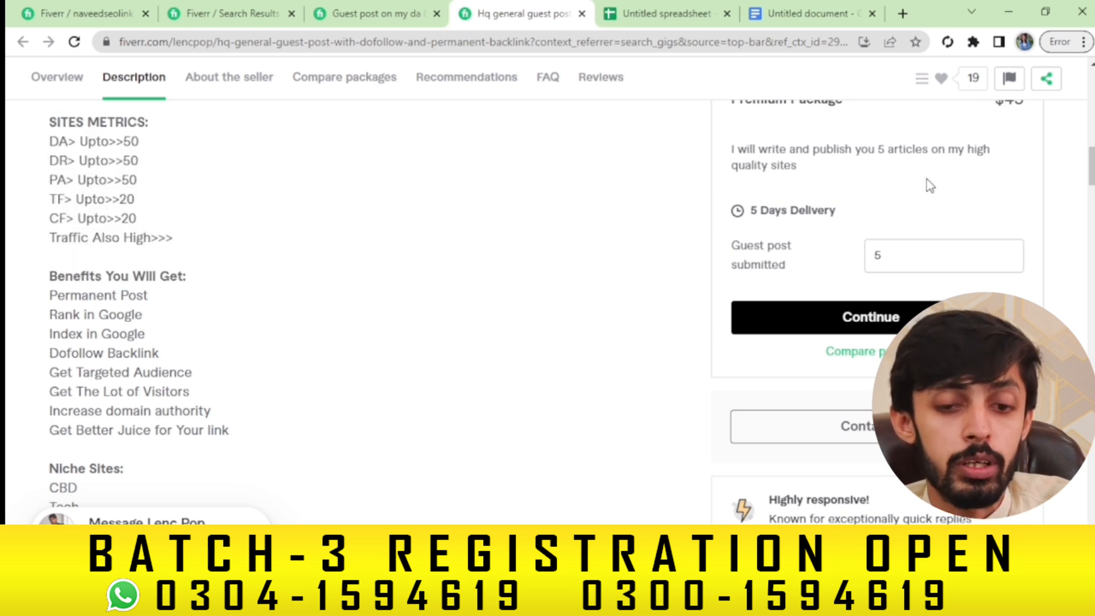
Copy the competitor's opening description paragraphs and return to the guest post search results
scroll(1090, 163, "up", 1)
scroll(1090, 163, "up", 2)
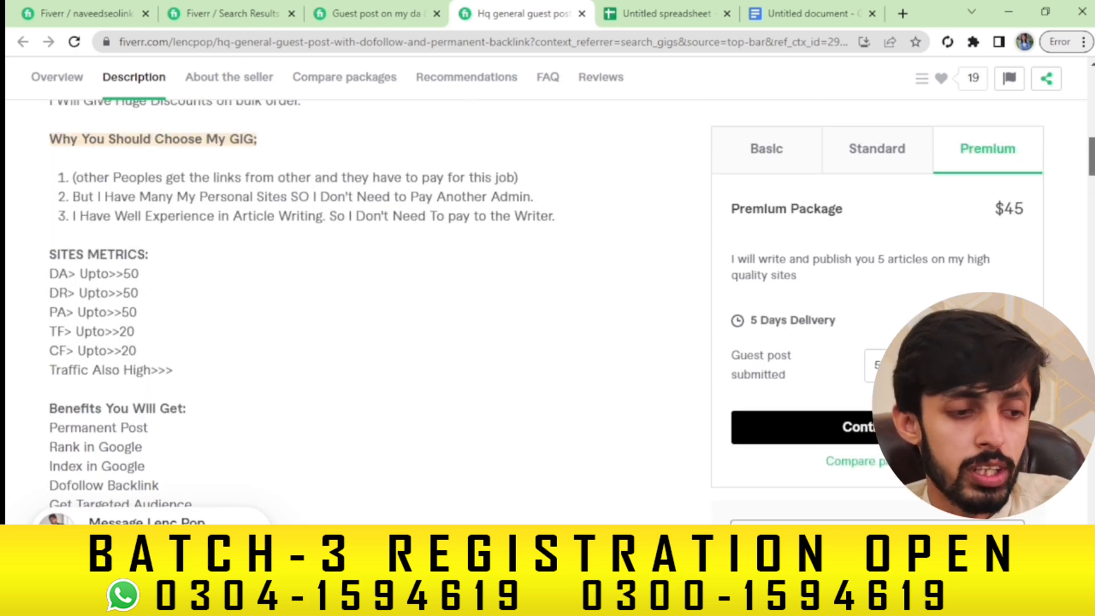
scroll(1090, 163, "up", 3)
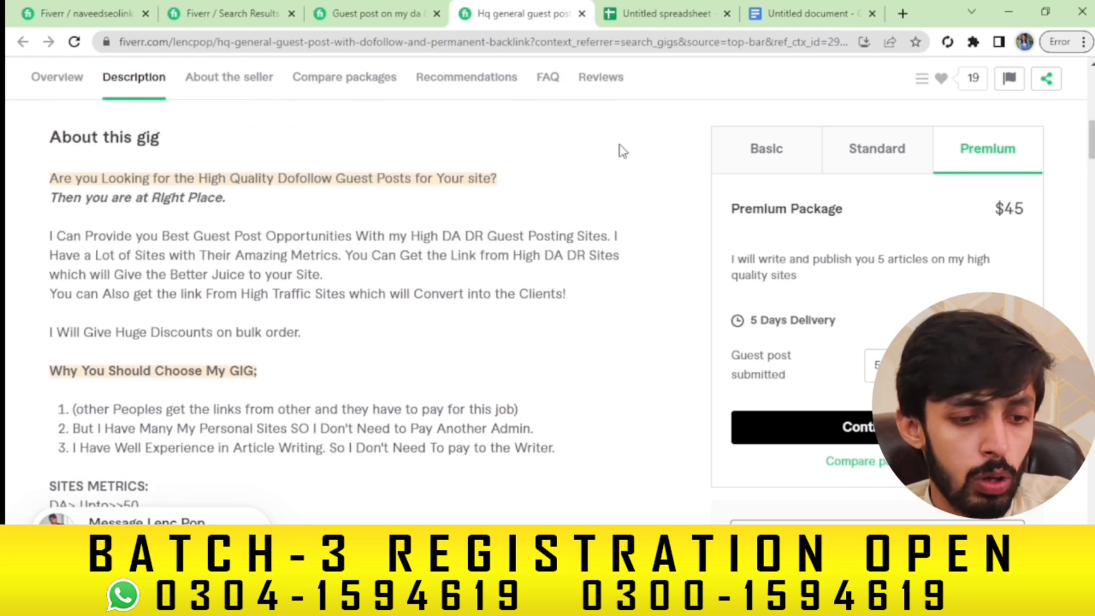
left_click_drag(304, 343, 51, 194)
key("ctrl+c")
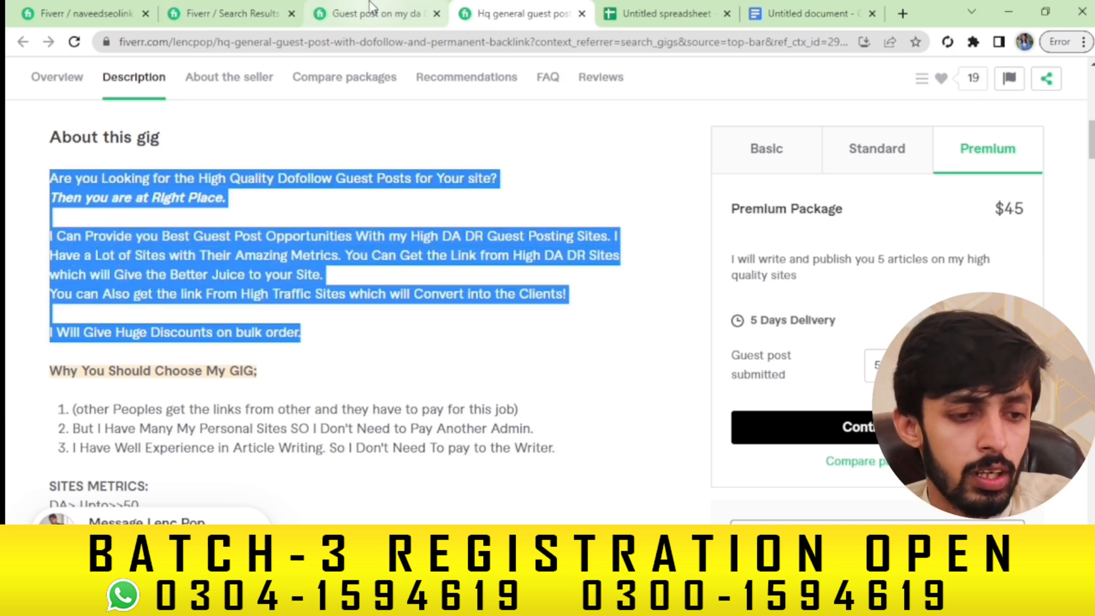
left_click(251, 6)
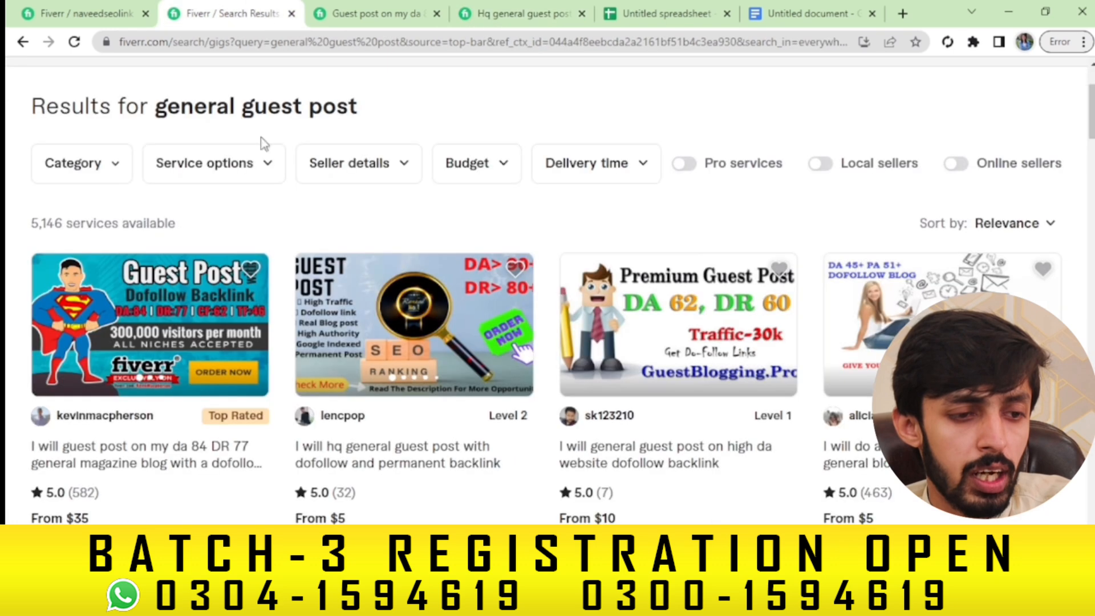
Paste the copied description into the blank Google Doc and reword its first line to 'General Guest Post with Backlink'
left_click(120, 8)
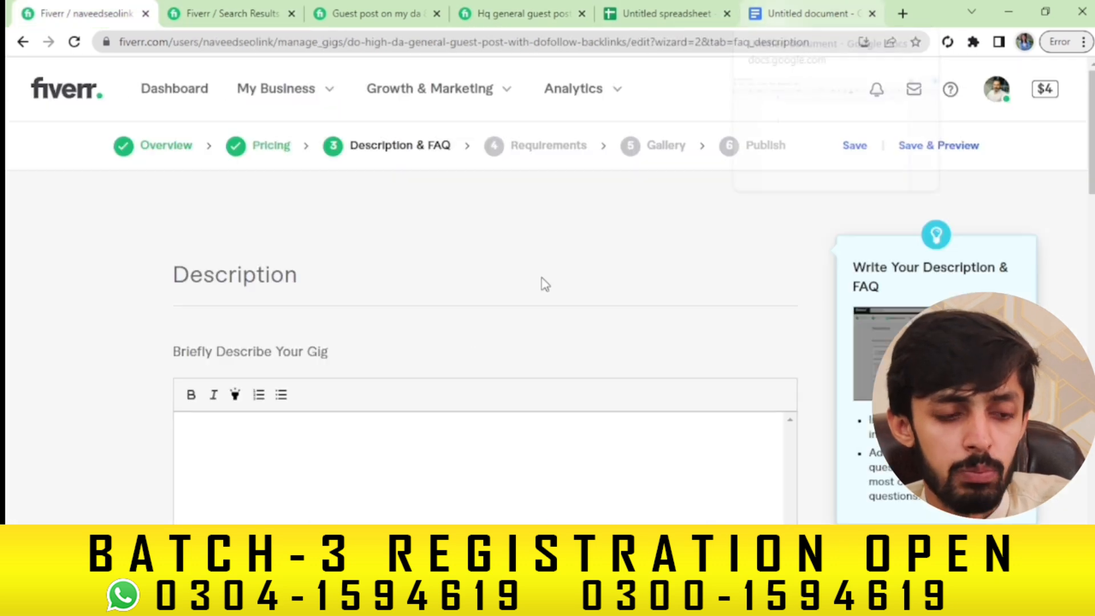
left_click(770, 5)
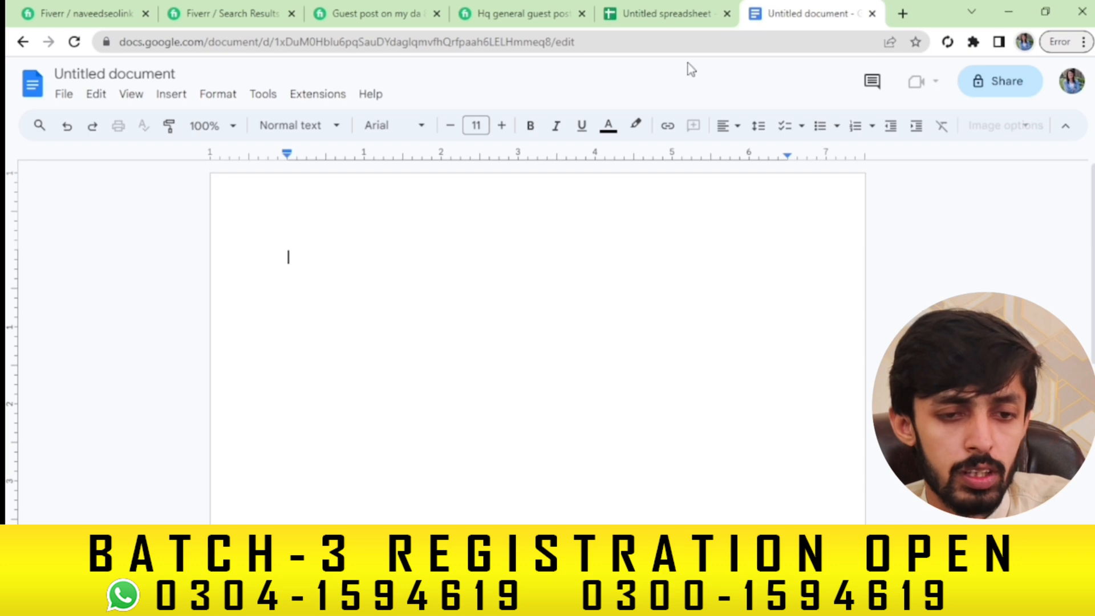
key("ctrl+v")
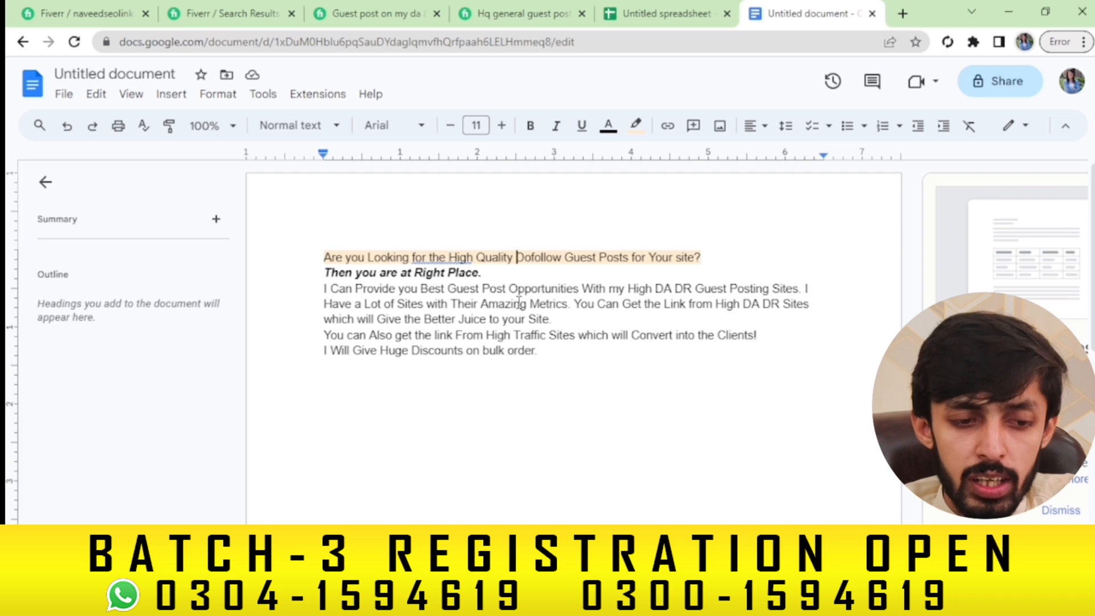
type("General")
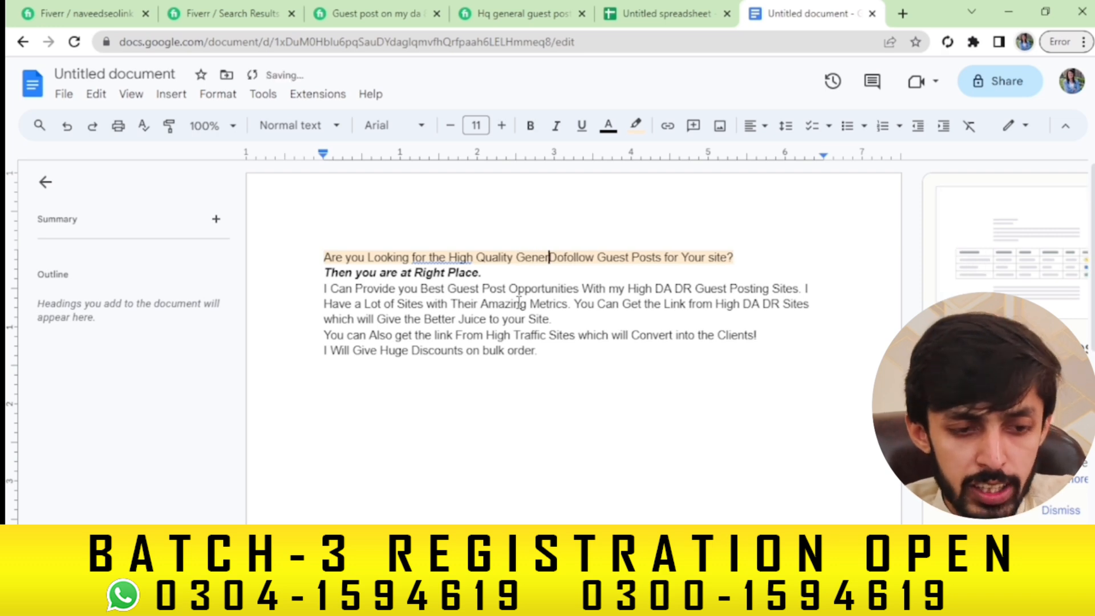
type(" Guest P")
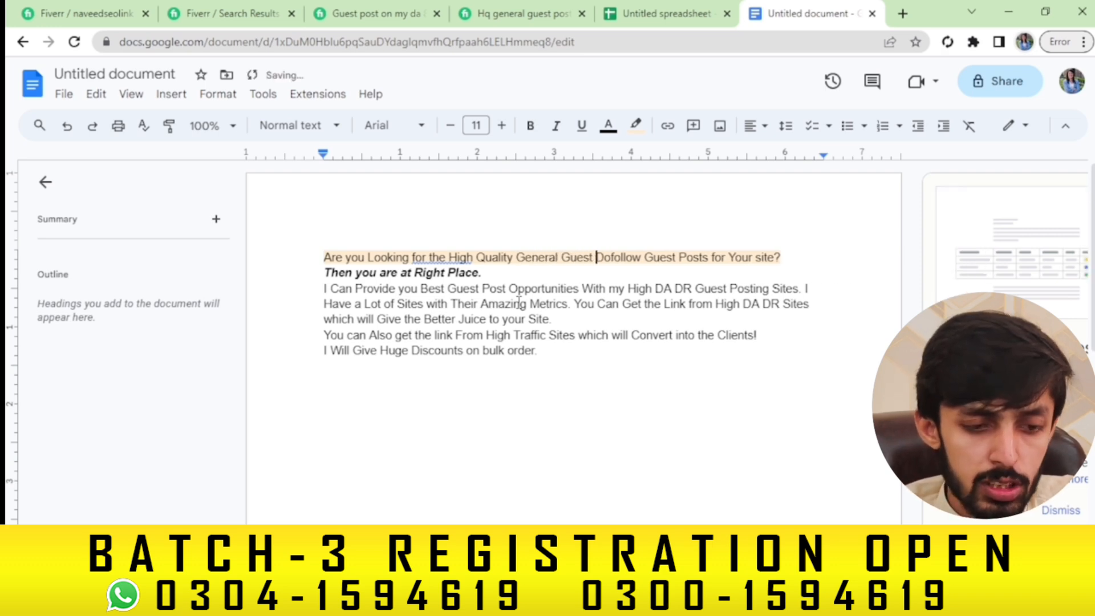
type("ost wit")
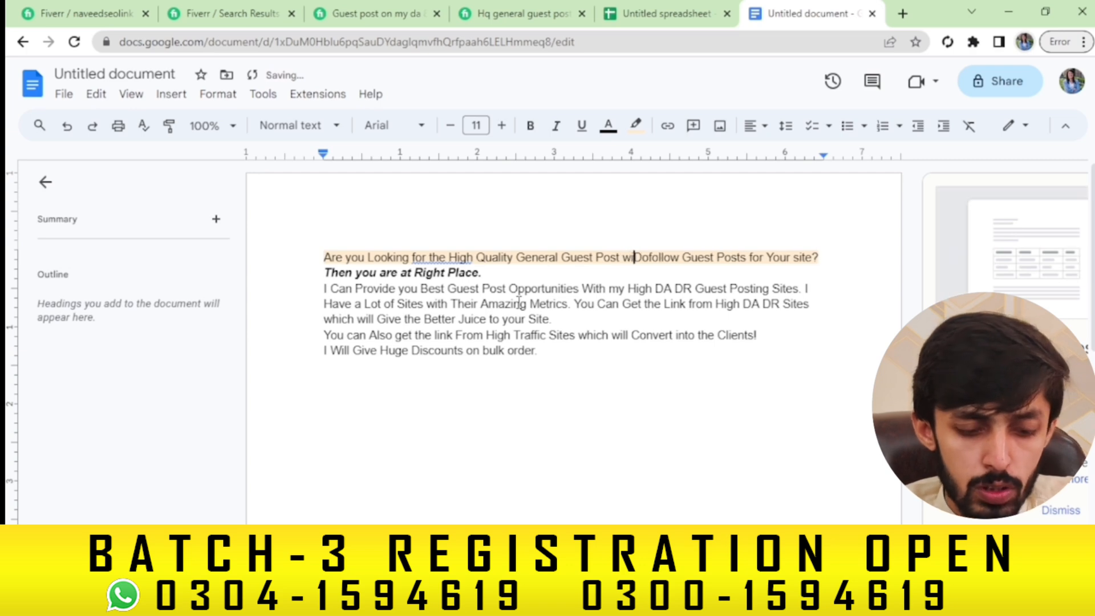
type("h")
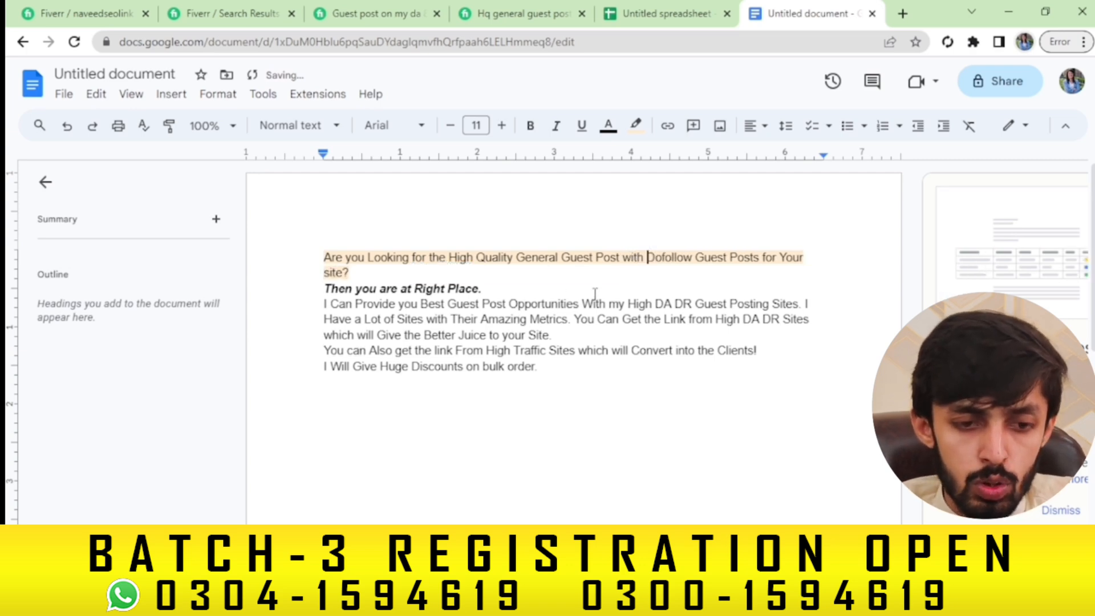
left_click_drag(735, 257, 763, 258)
type("Backli")
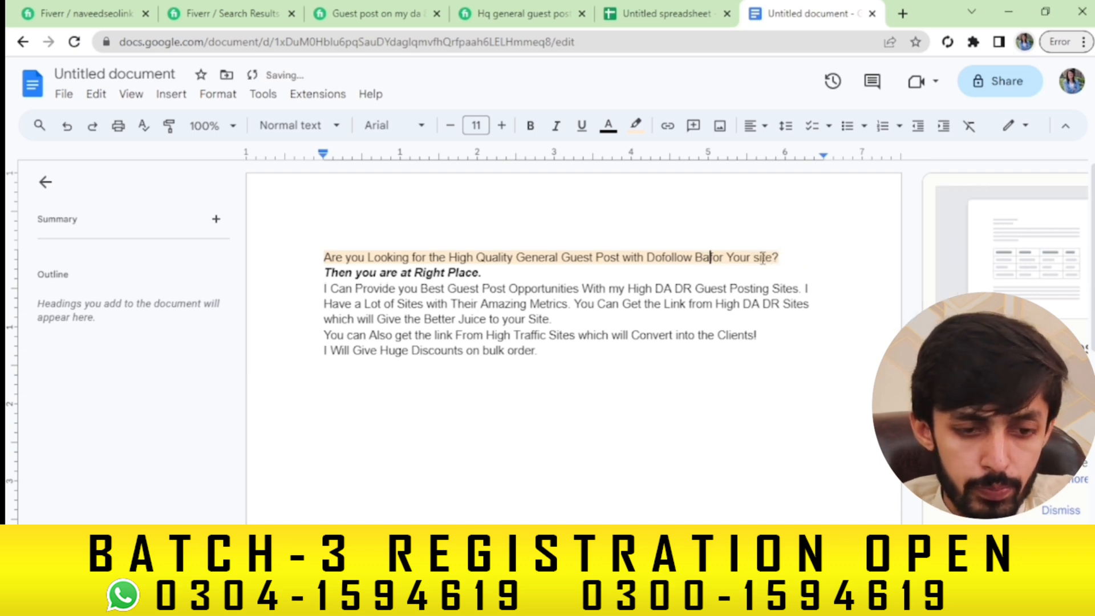
type("nk")
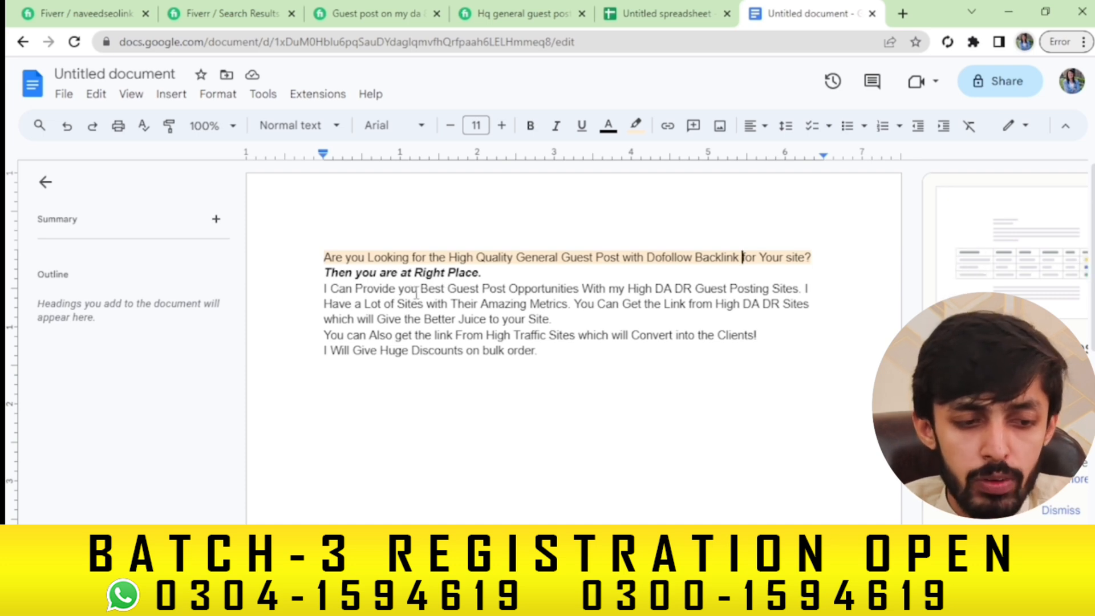
Add 'General', drop 'my', write 'boost your website Traffic and Authority in Google.', and delete the high-traffic sentence
left_click(449, 289)
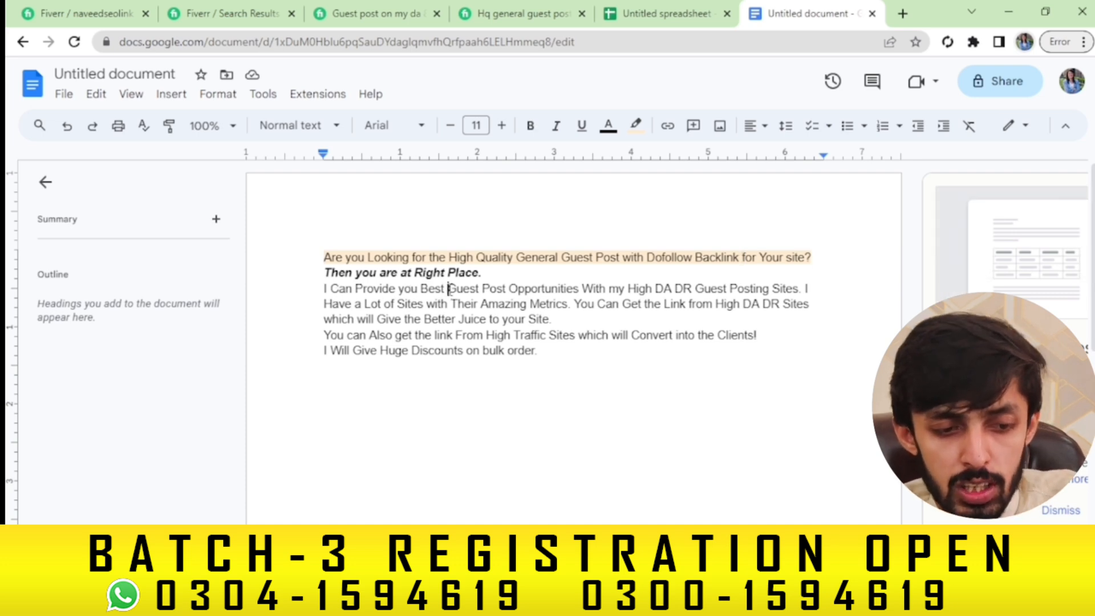
type("General")
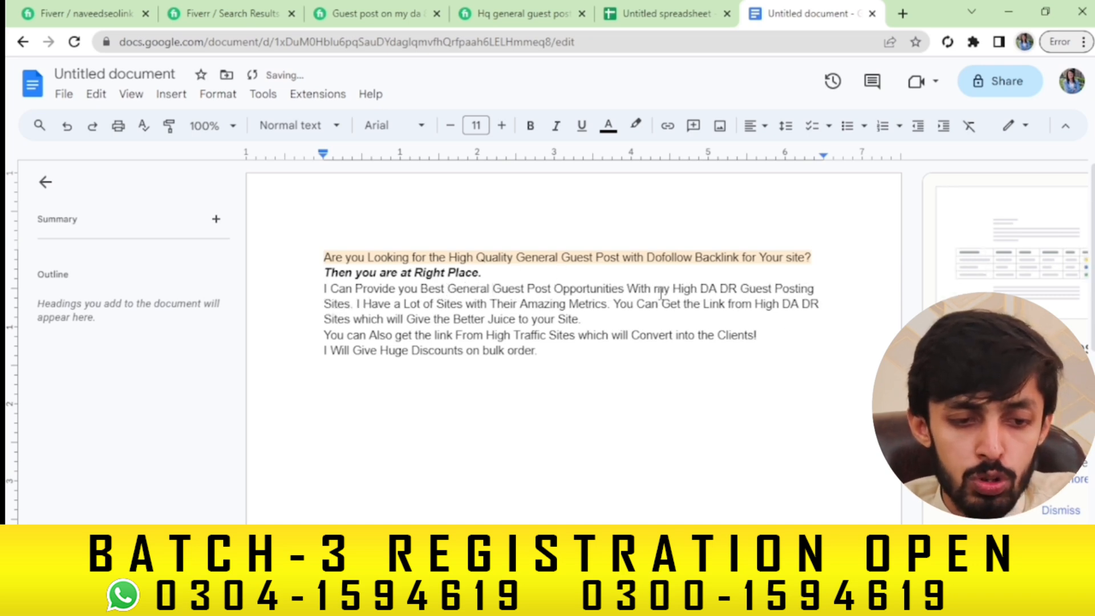
left_click_drag(654, 289, 675, 290)
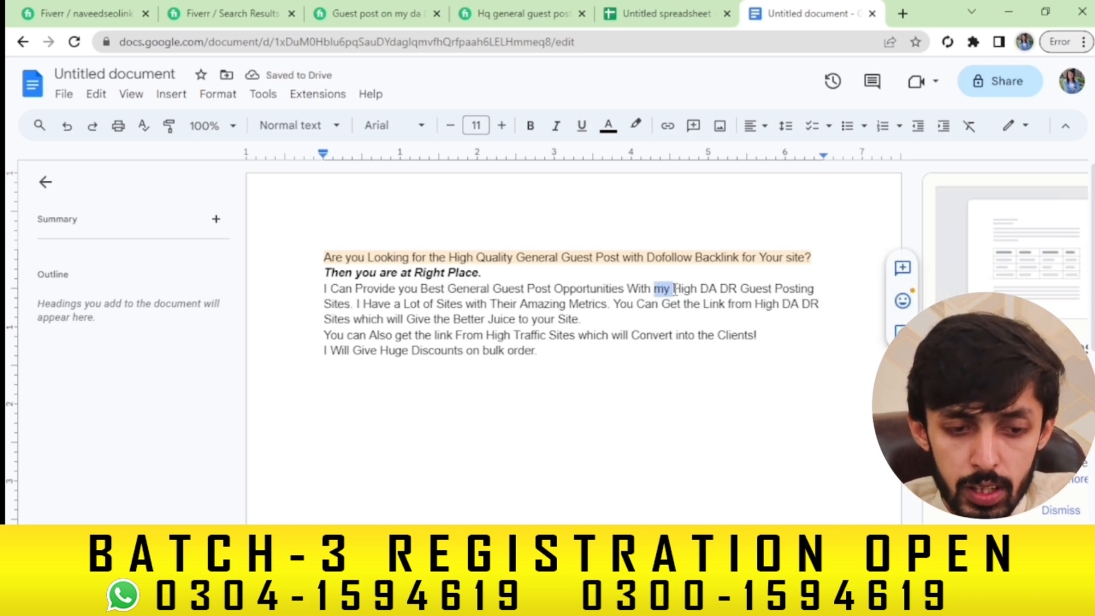
key("BackSpace")
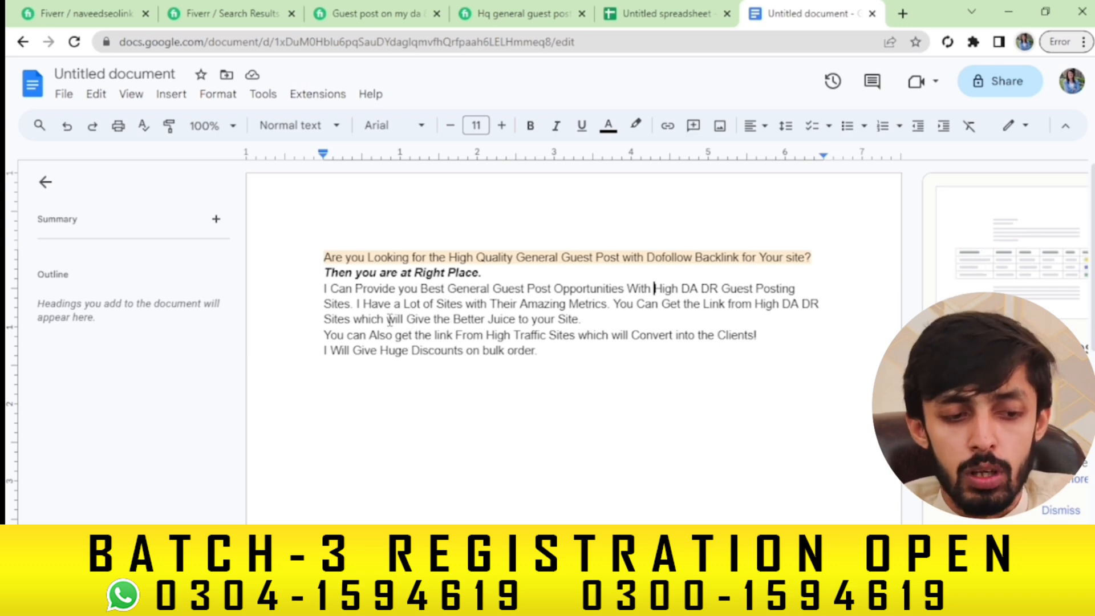
left_click_drag(387, 319, 577, 317)
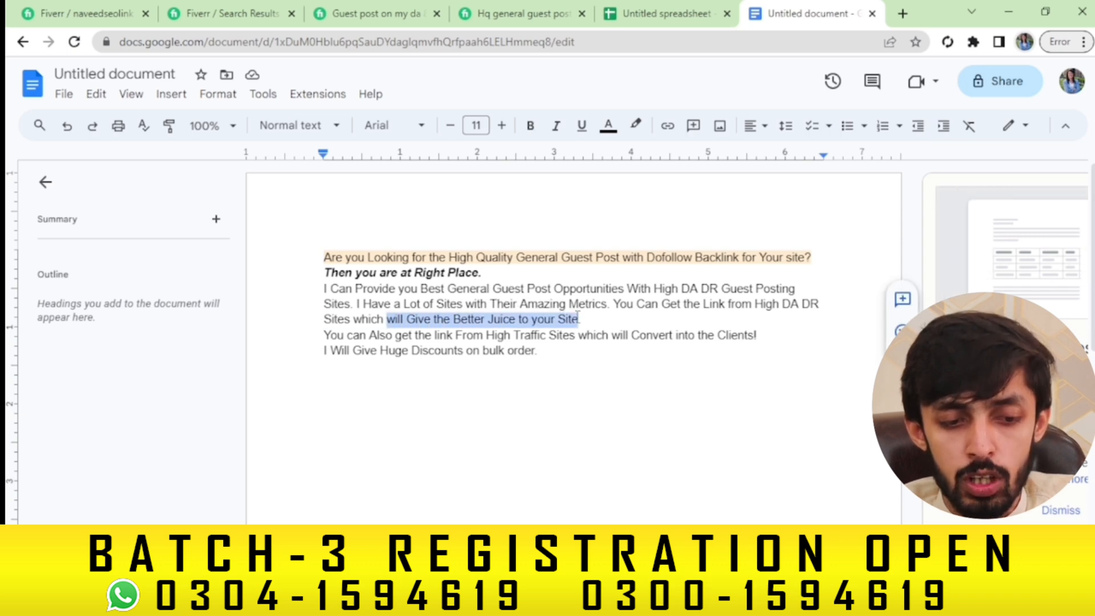
type("boost ")
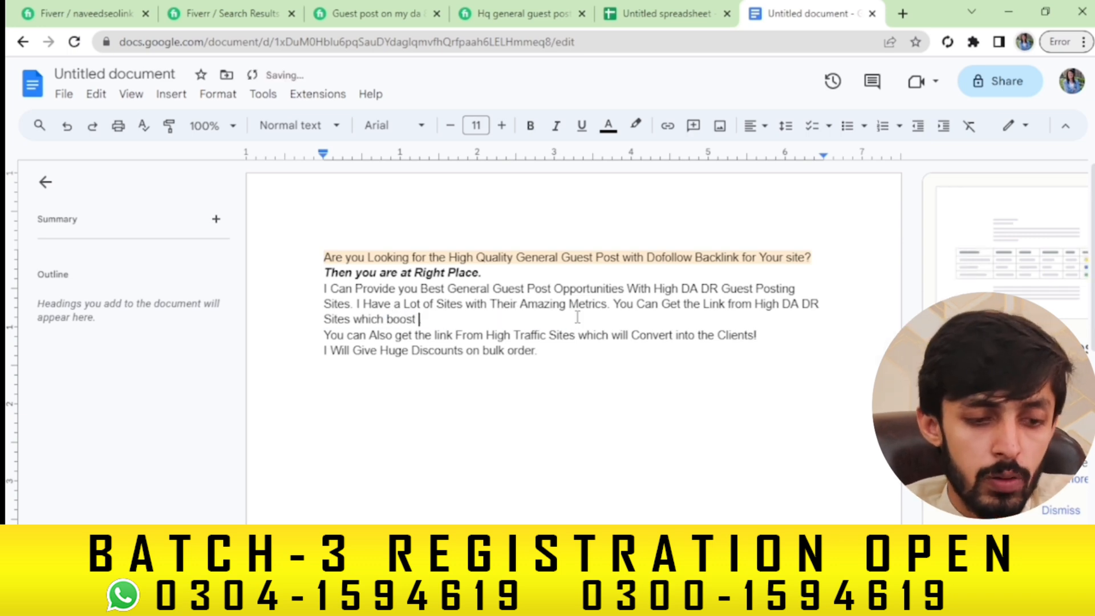
type("yout")
key("BackSpace")
type("r website ")
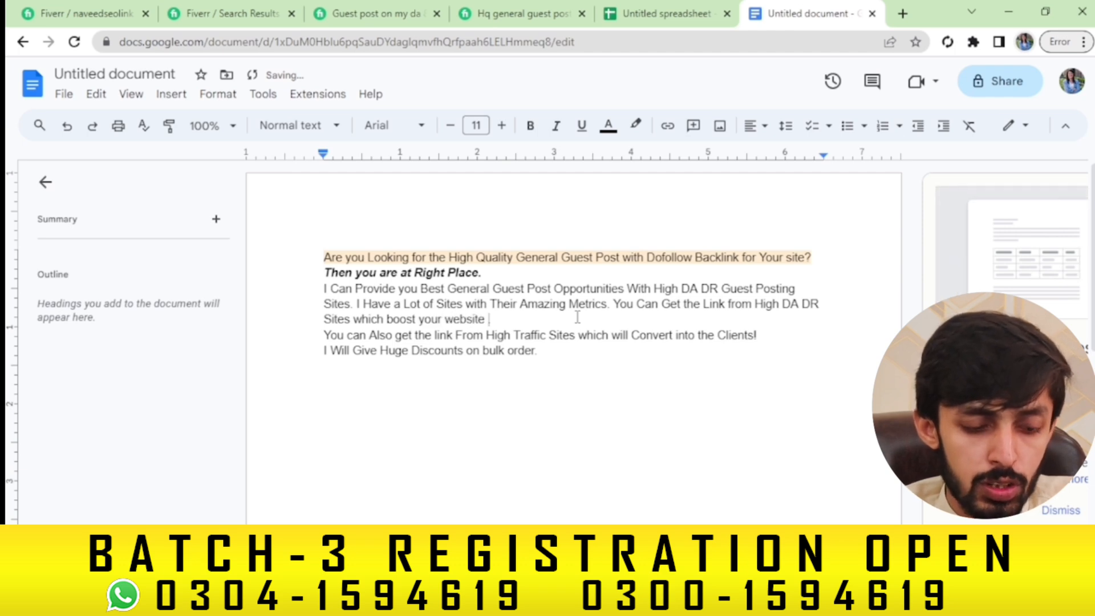
type("Traffic ")
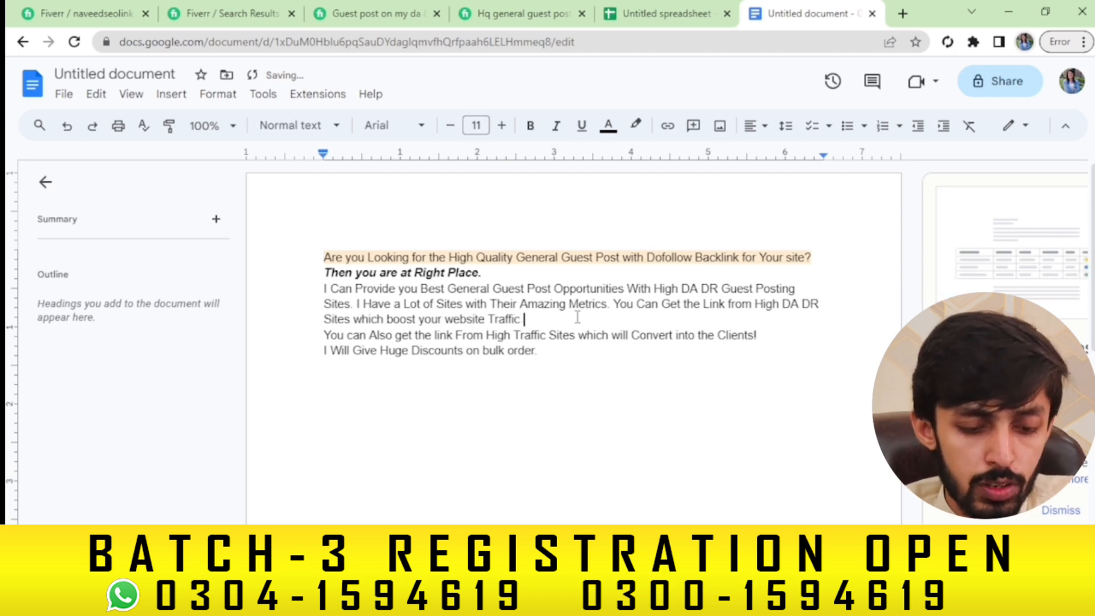
type("and A")
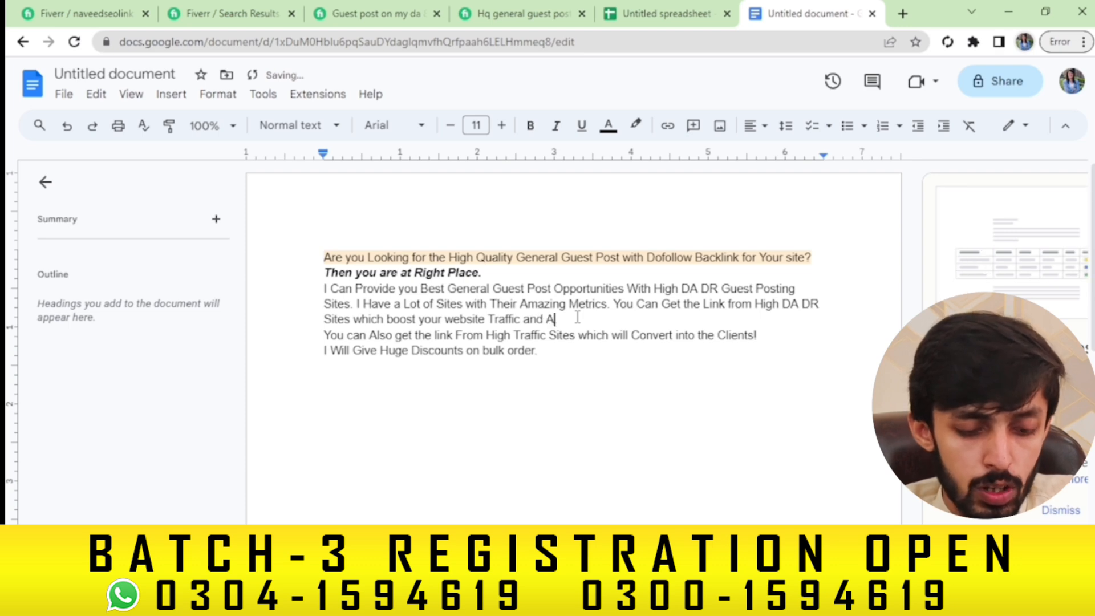
type("uthori")
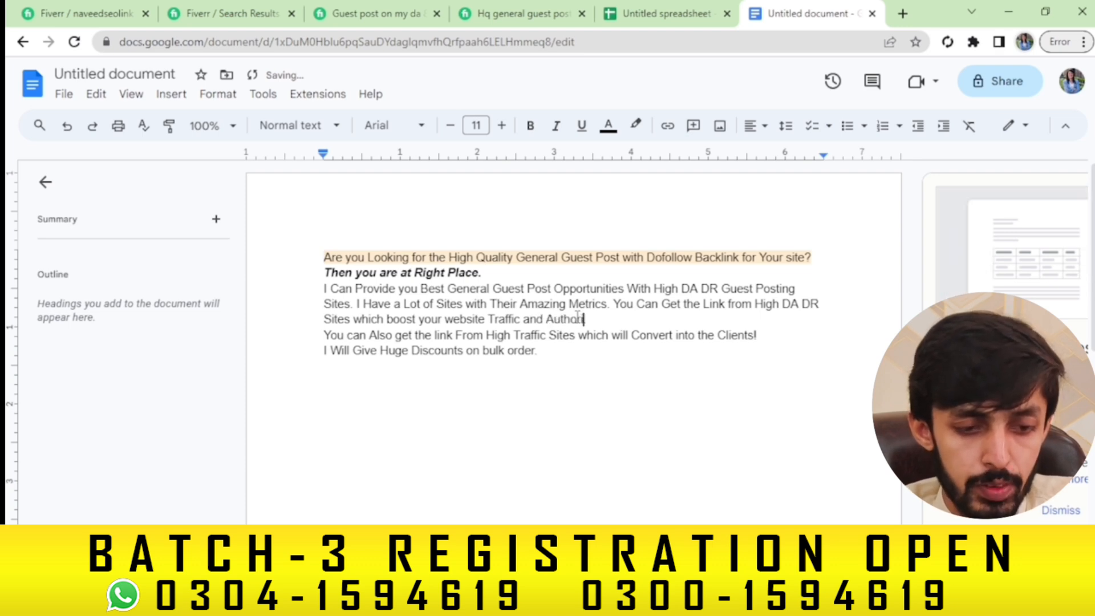
type("ty")
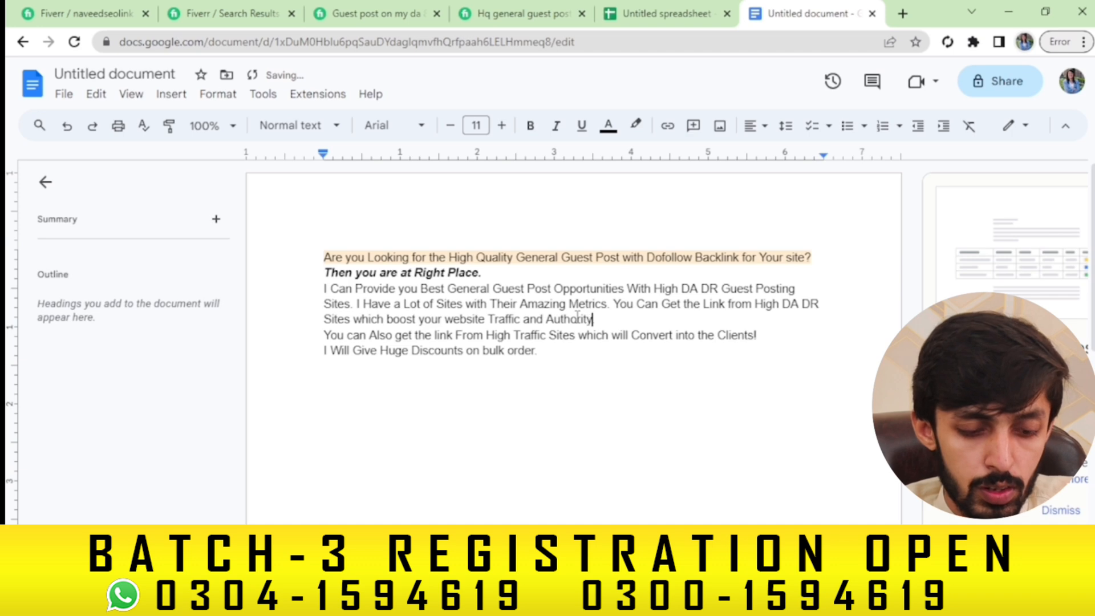
type(" in G")
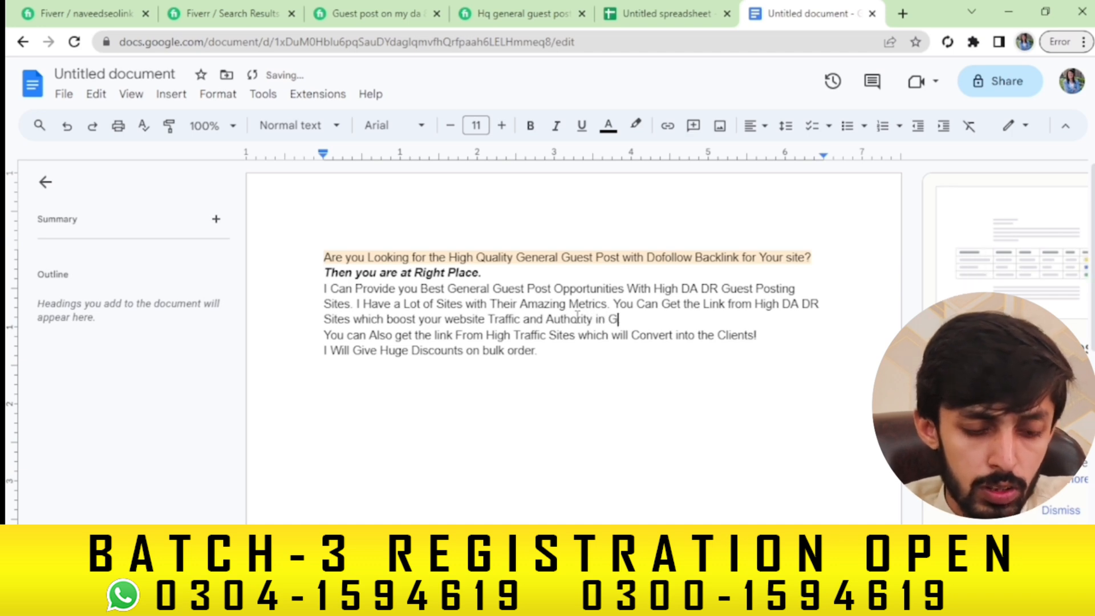
type("oogle")
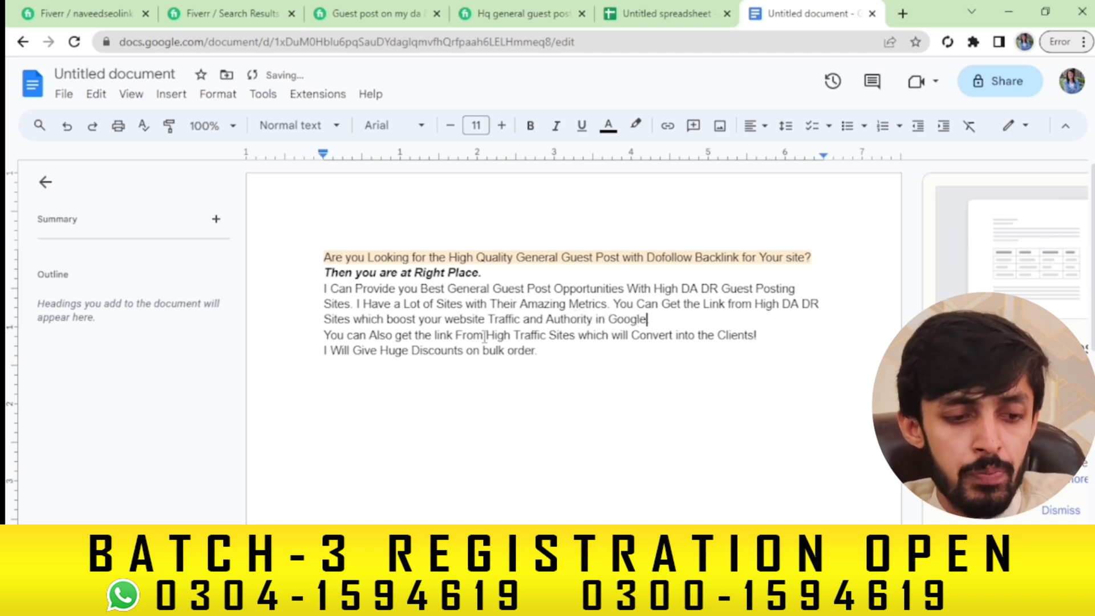
type(".")
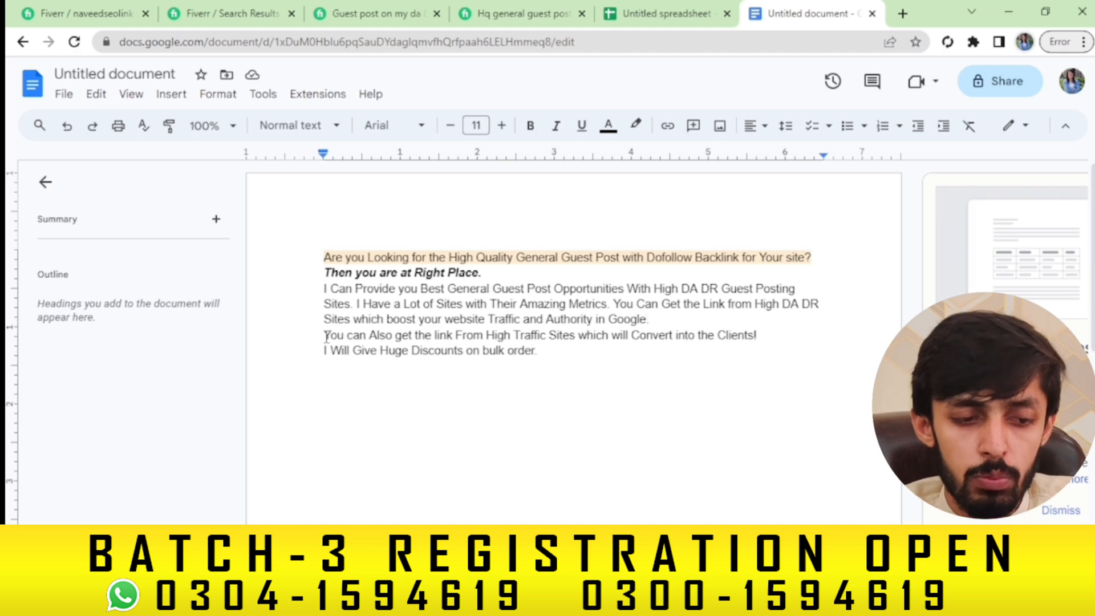
left_click_drag(326, 336, 764, 335)
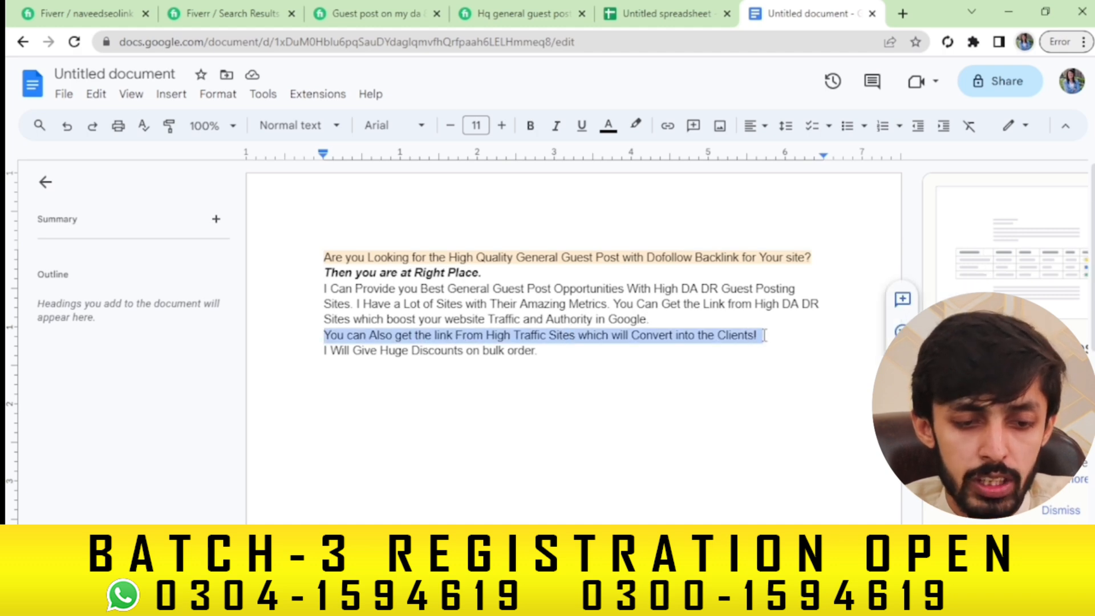
key("BackSpace")
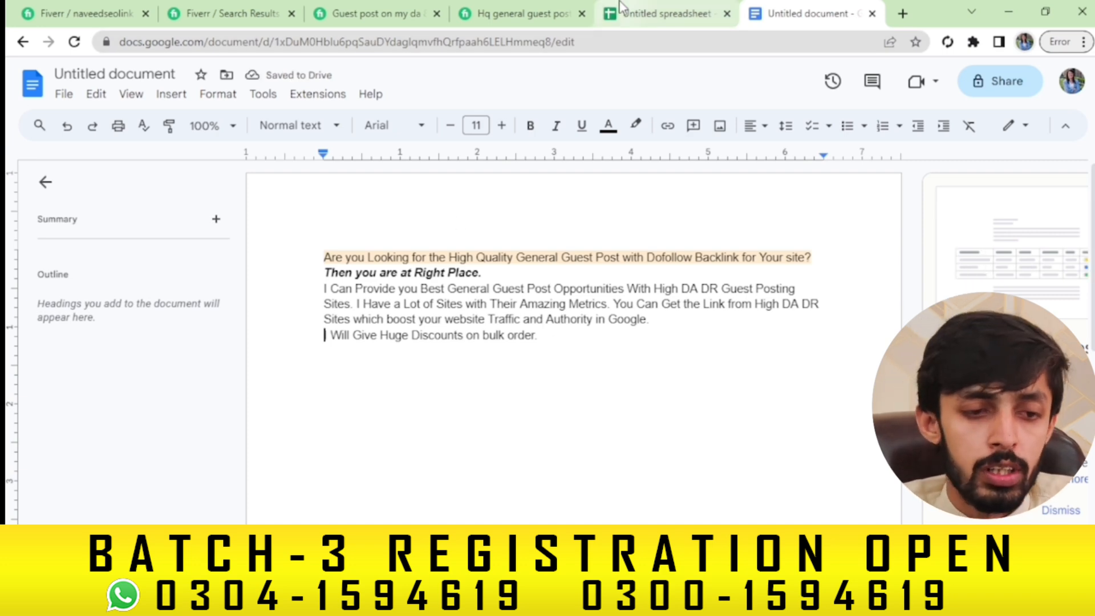
Copy the competitor gig's 'Benefits You Will Get' list and return to the Google Docs draft
left_click(551, 8)
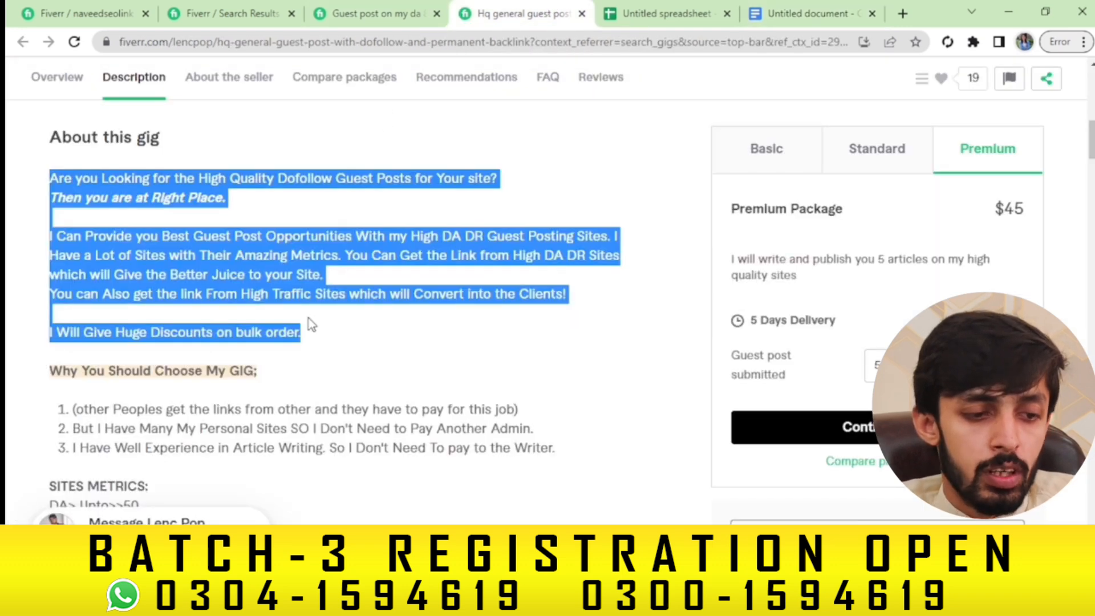
left_click(317, 350)
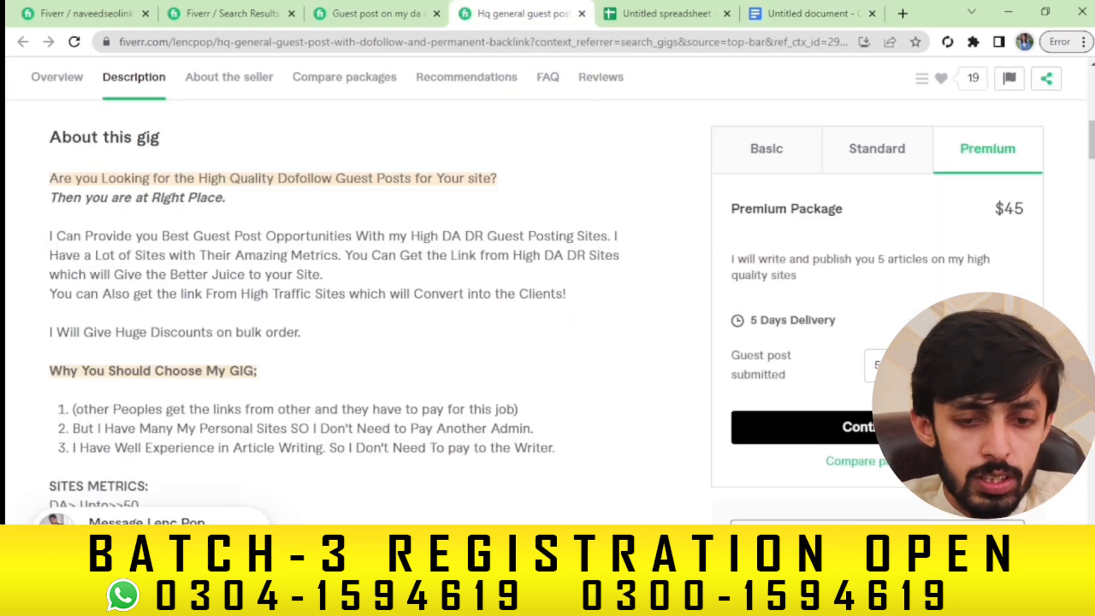
scroll(343, 285, "down", 4)
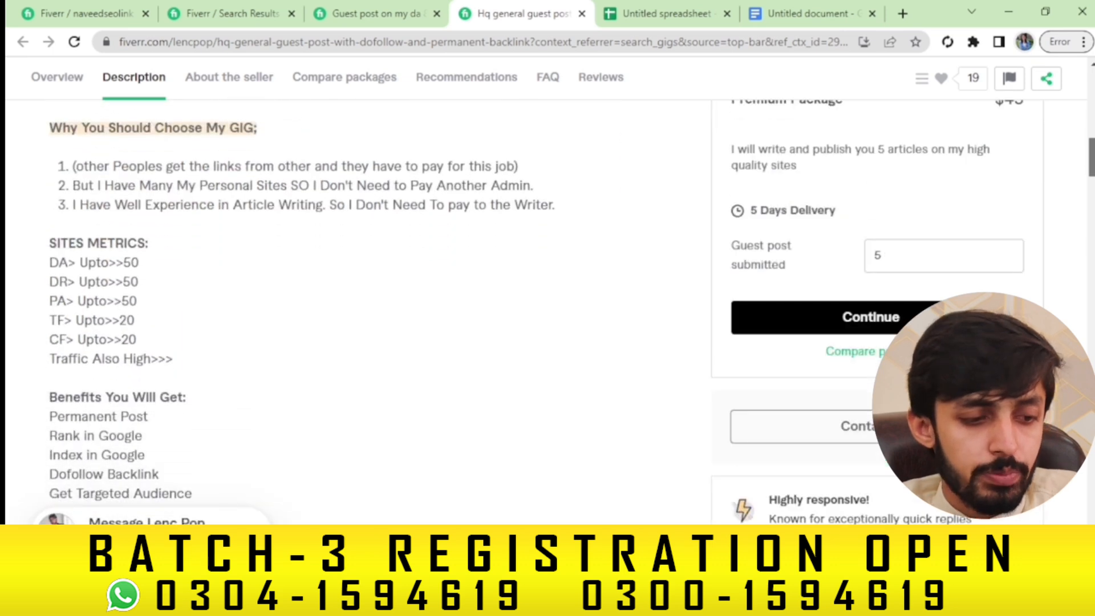
scroll(391, 231, "up", 4)
mouse_move(1092, 134)
left_mouse_down()
mouse_move(1092, 186)
mouse_move(1091, 151)
left_mouse_up()
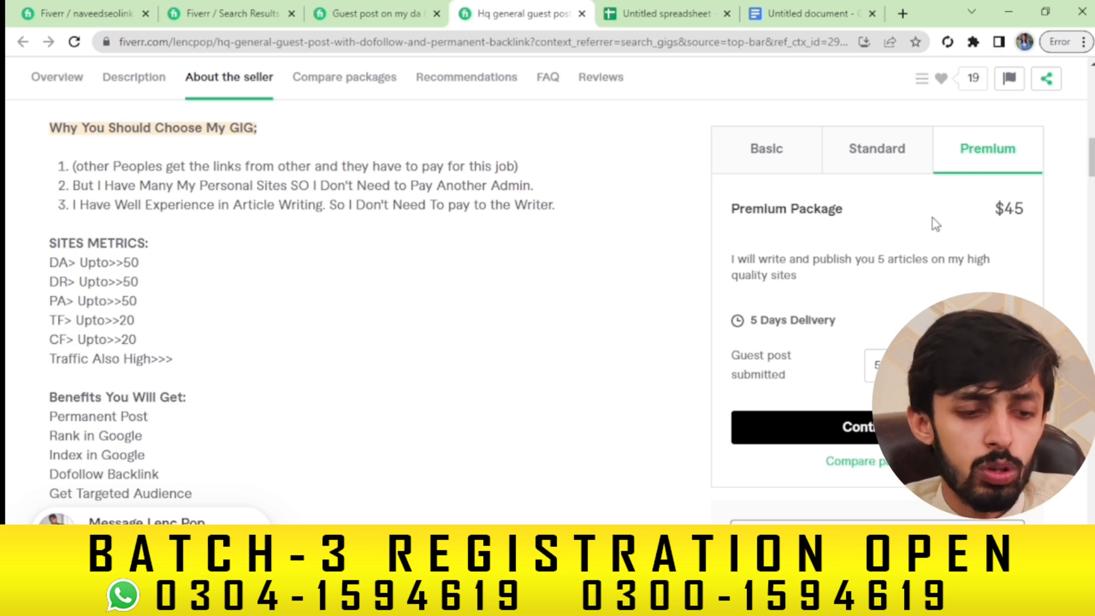
left_click_drag(1091, 157, 1091, 170)
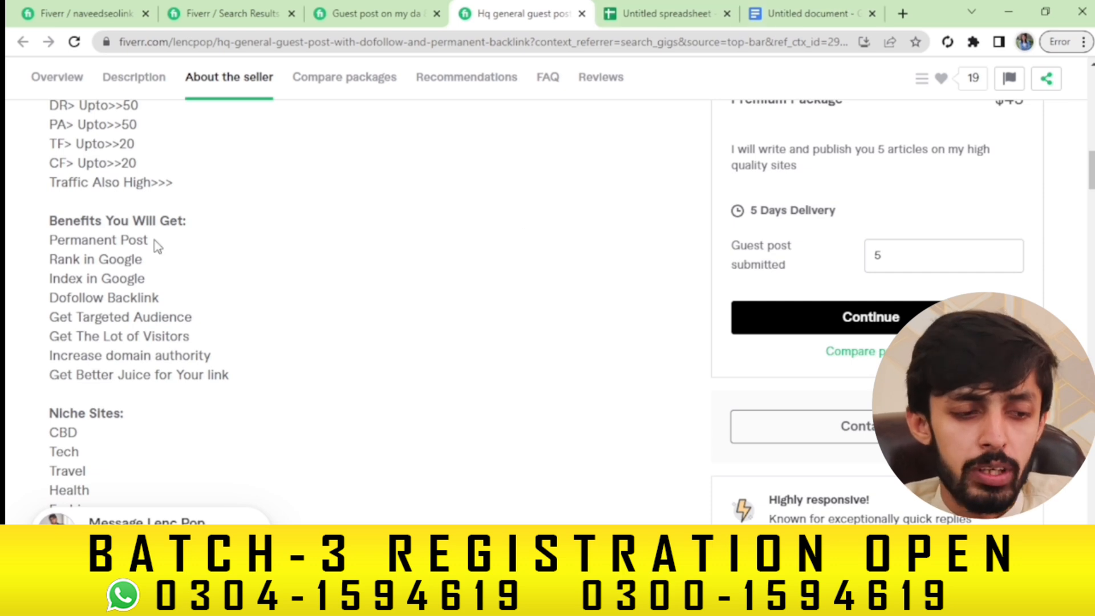
left_click_drag(54, 225, 269, 368)
key("ctrl+c")
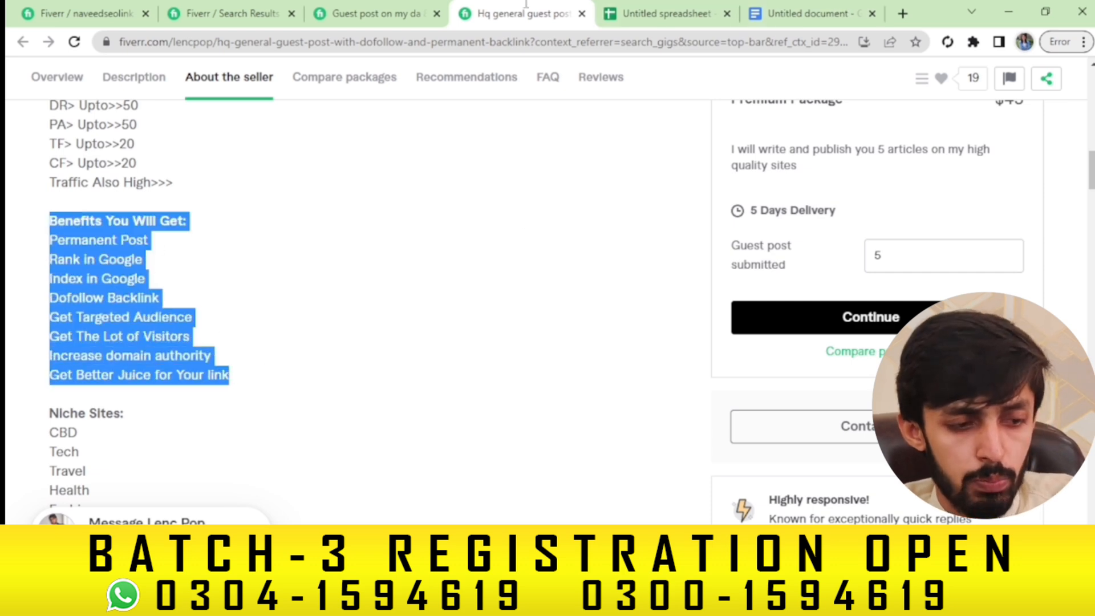
left_click(853, 7)
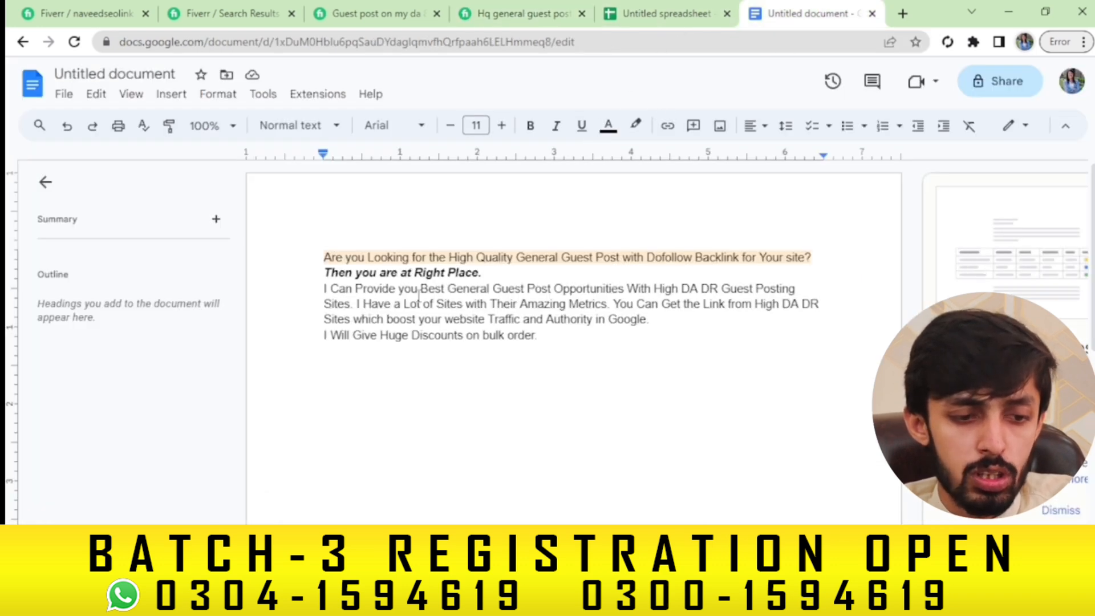
Paste the benefits list below the intro and move the Permanent Post and Rank in Google lines below Dofollow Backlink
left_click(541, 343)
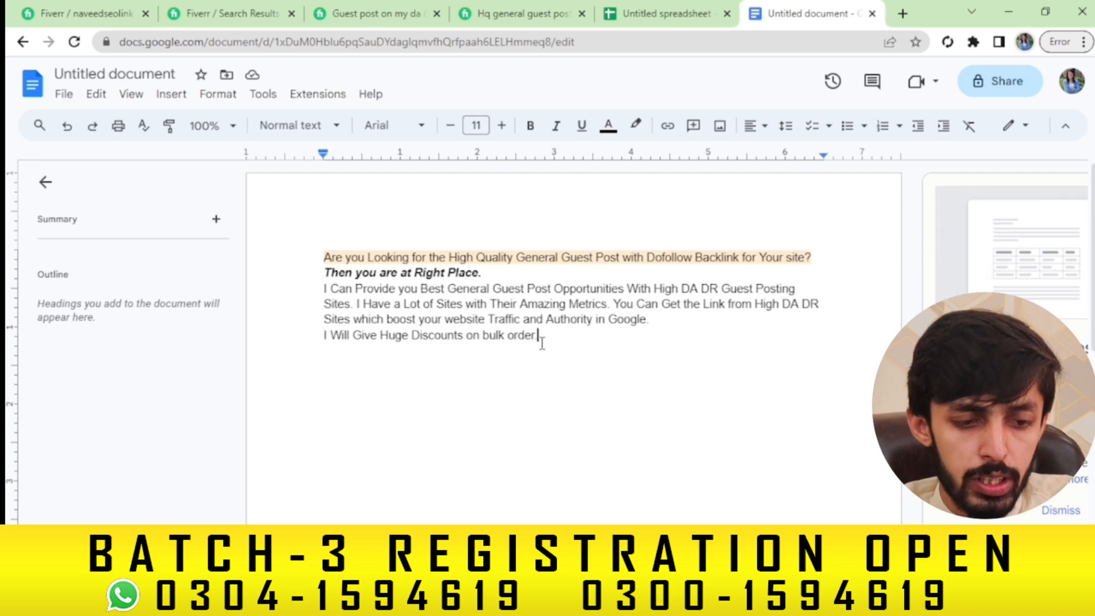
key("Return")
key("Return")
key("ctrl+v")
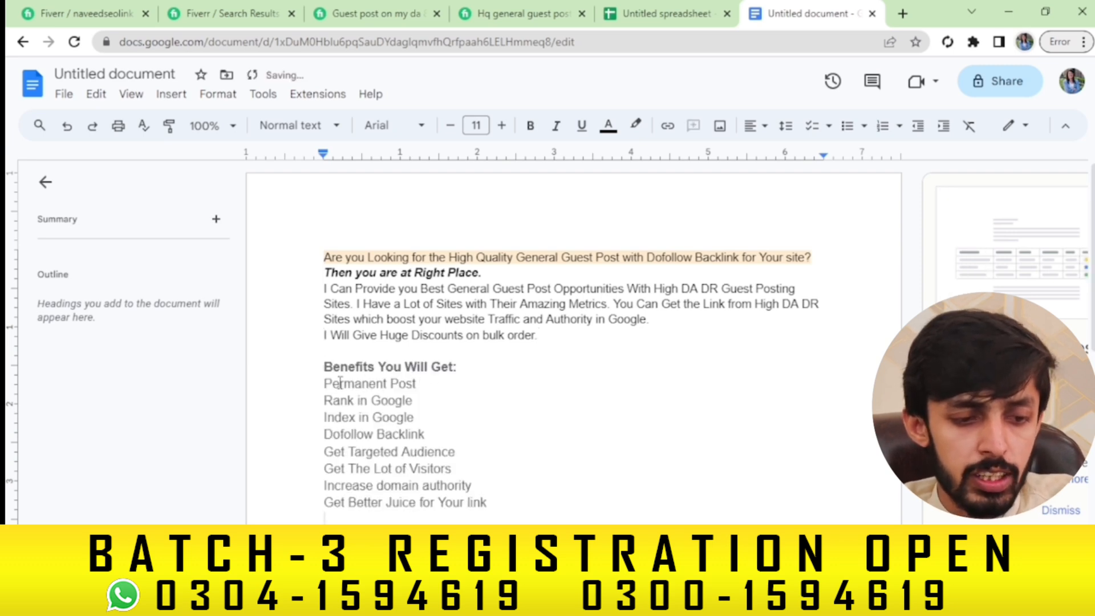
left_click_drag(324, 383, 488, 503)
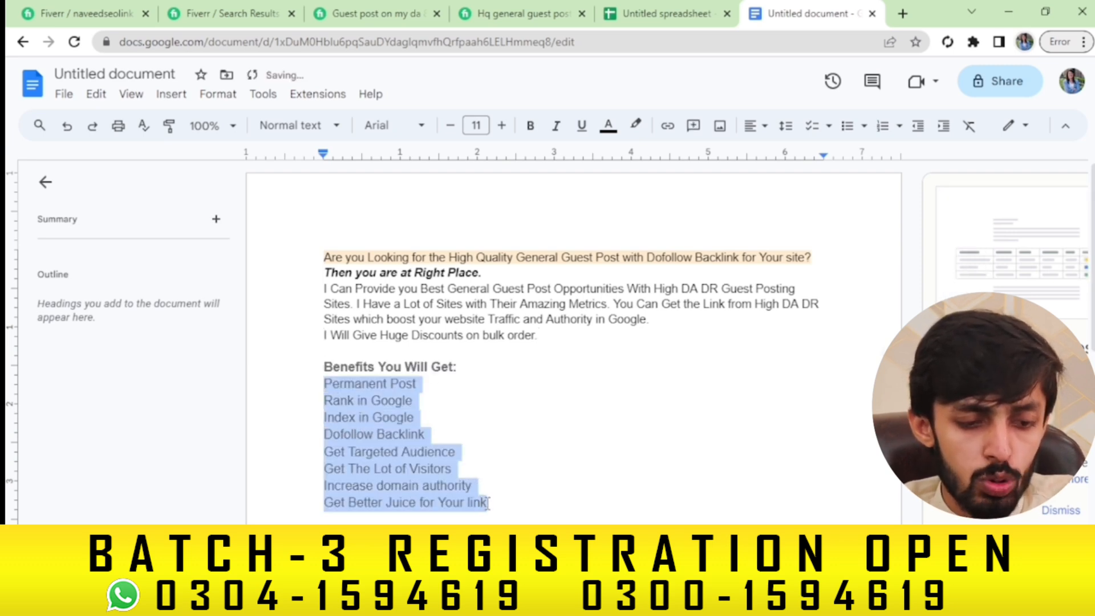
left_click(488, 503)
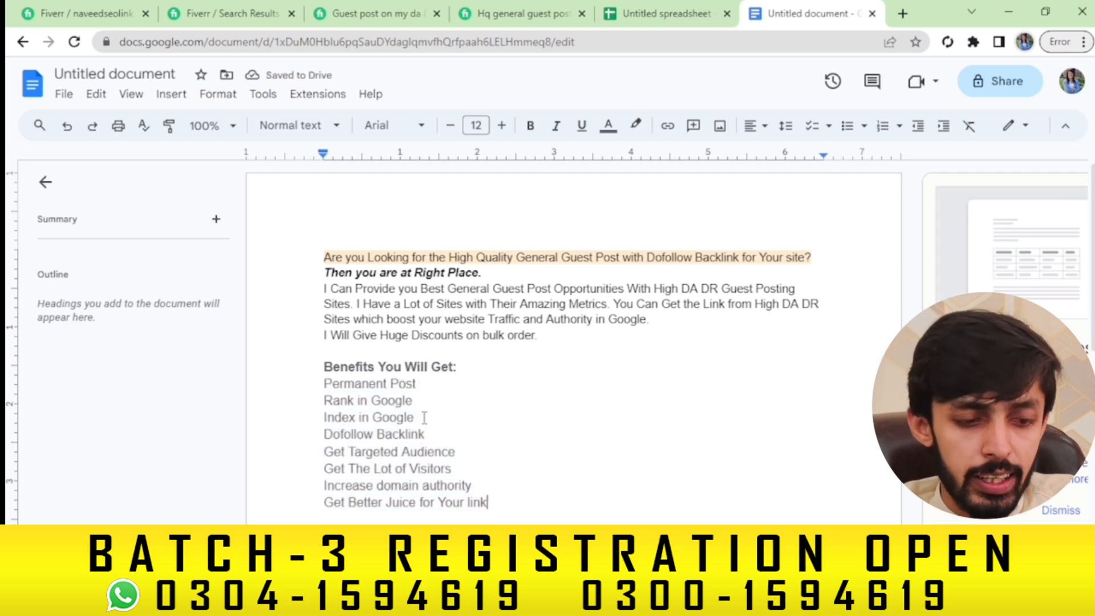
left_click_drag(412, 401, 326, 385)
key("ctrl+c")
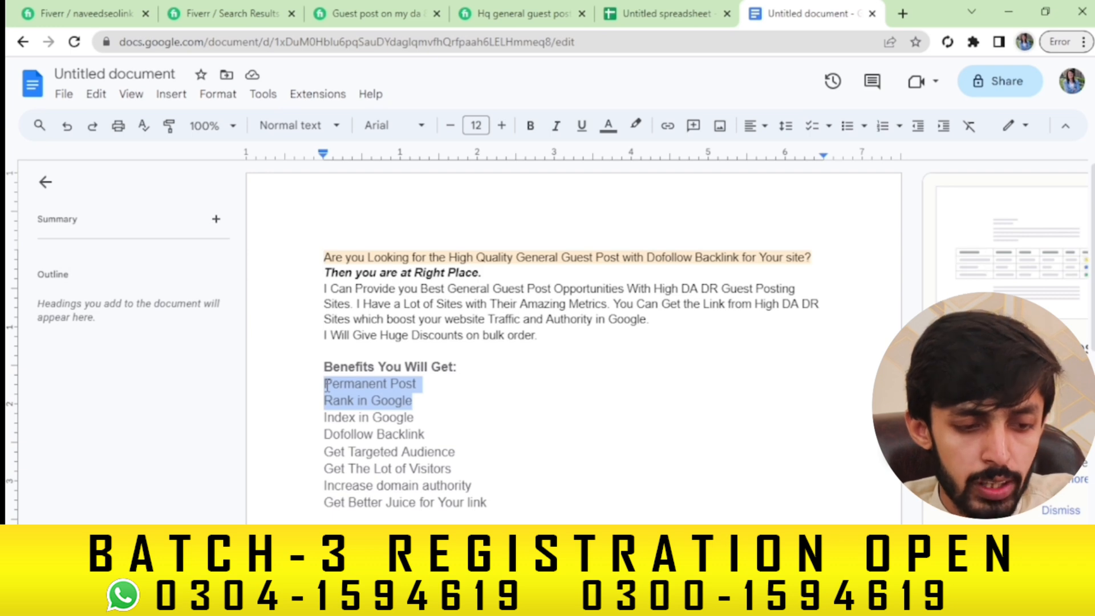
key("BackSpace")
key("BackSpace")
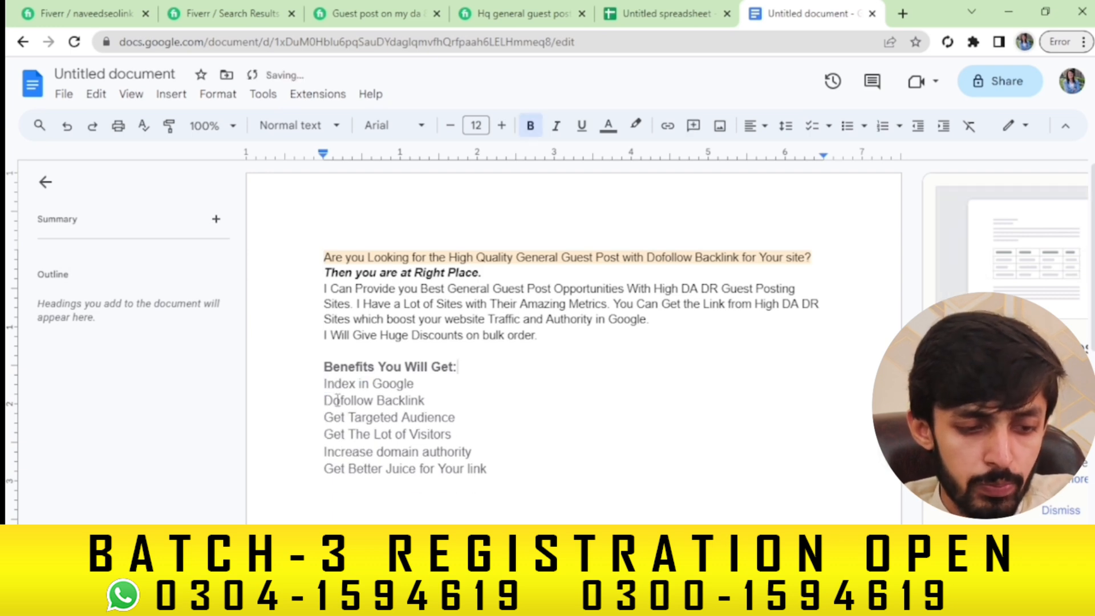
left_click(433, 395)
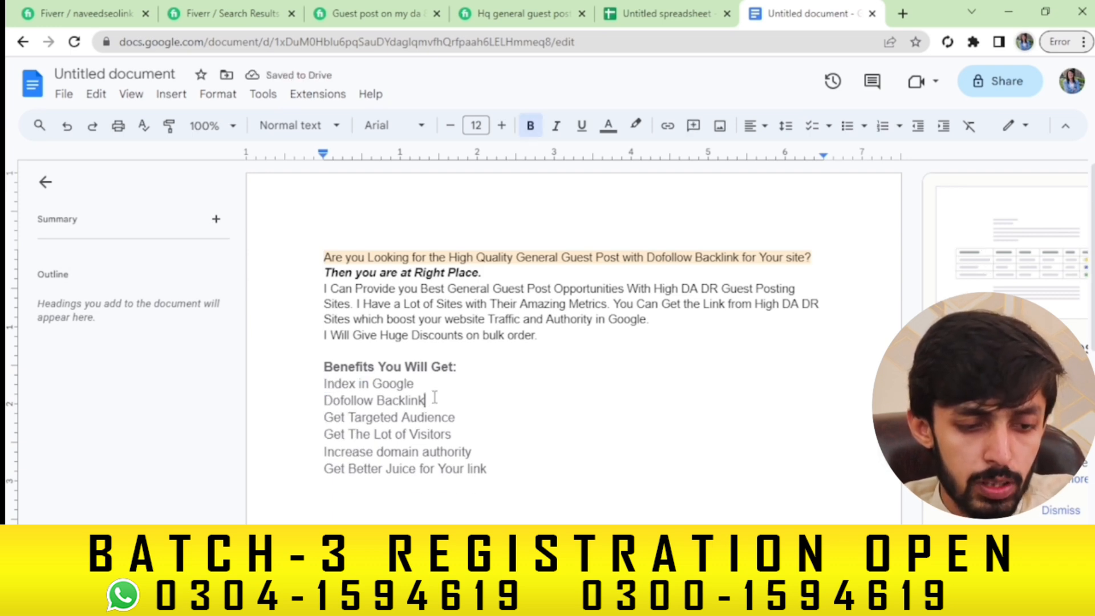
key("Return")
key("ctrl+v")
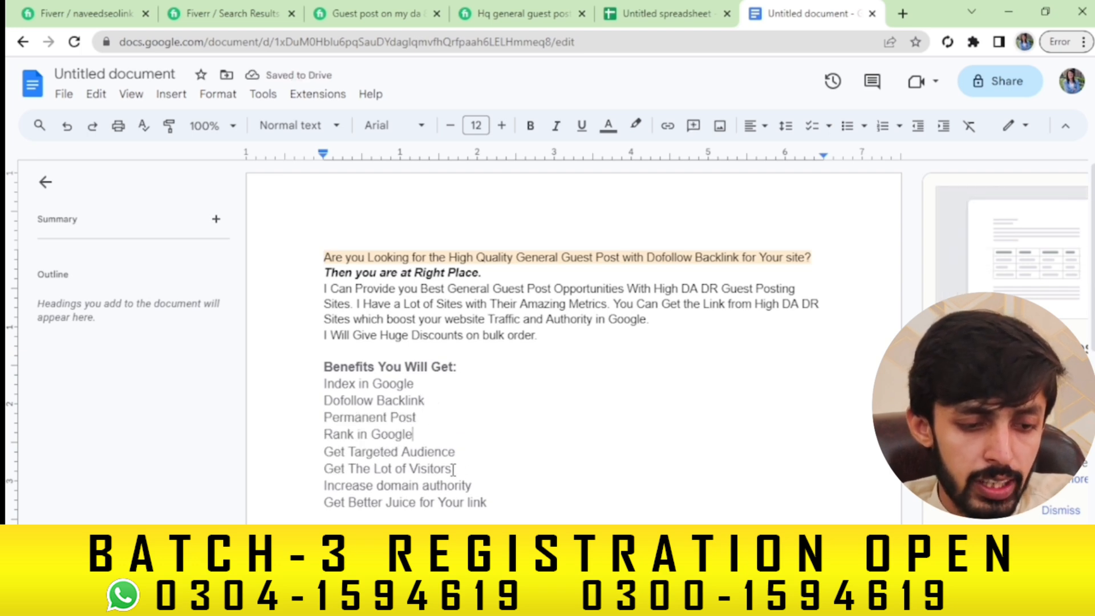
Trim the benefits to 'Get Visitors' and 'Increase DA', remove Get Better Juice, and prefix '100%' to Dofollow Backlink
left_click(349, 467)
left_click_drag(351, 468, 409, 468)
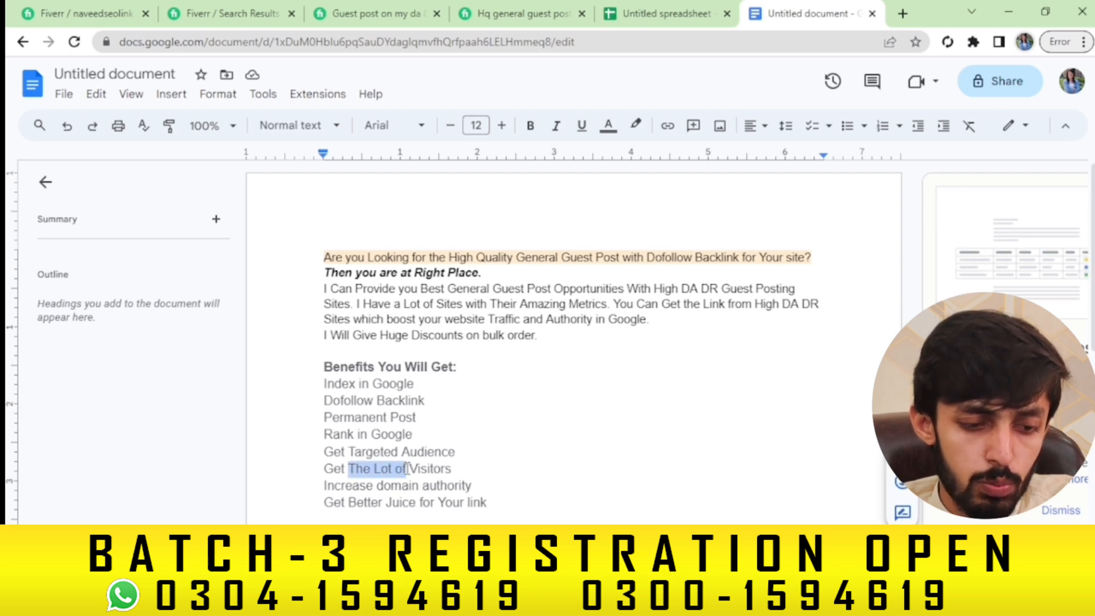
key("BackSpace")
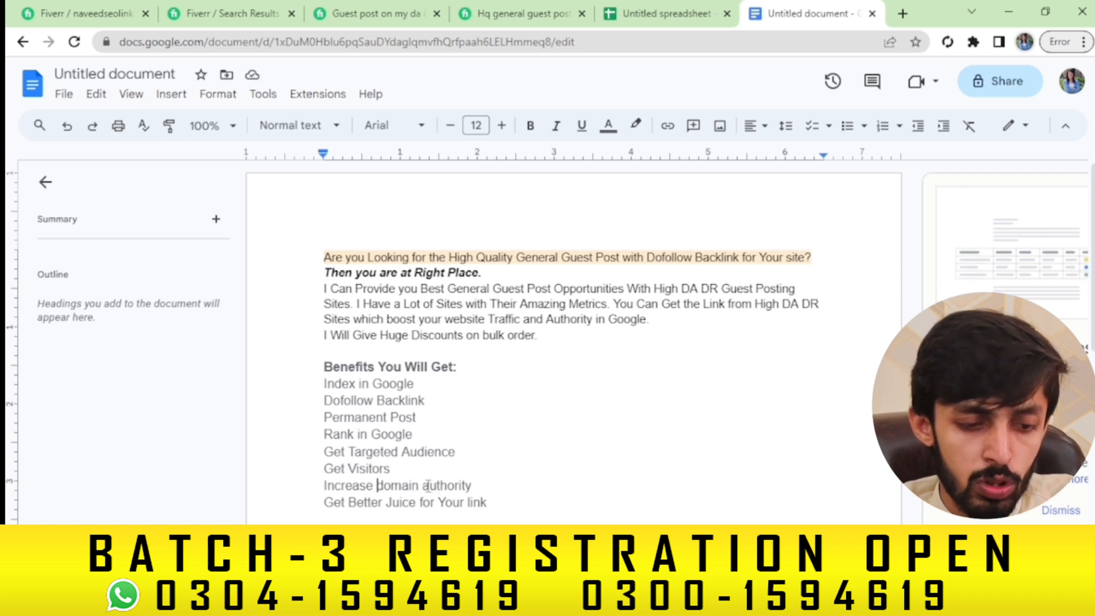
left_click_drag(378, 485, 478, 485)
key("BackSpace")
type("DAGet Better Juice for Your link")
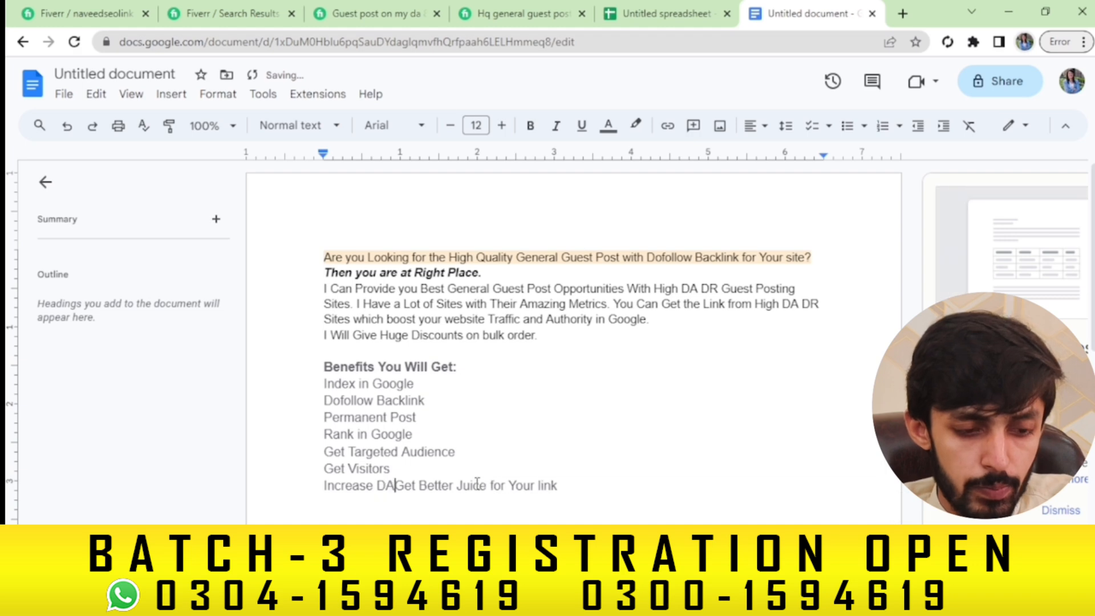
key("Return")
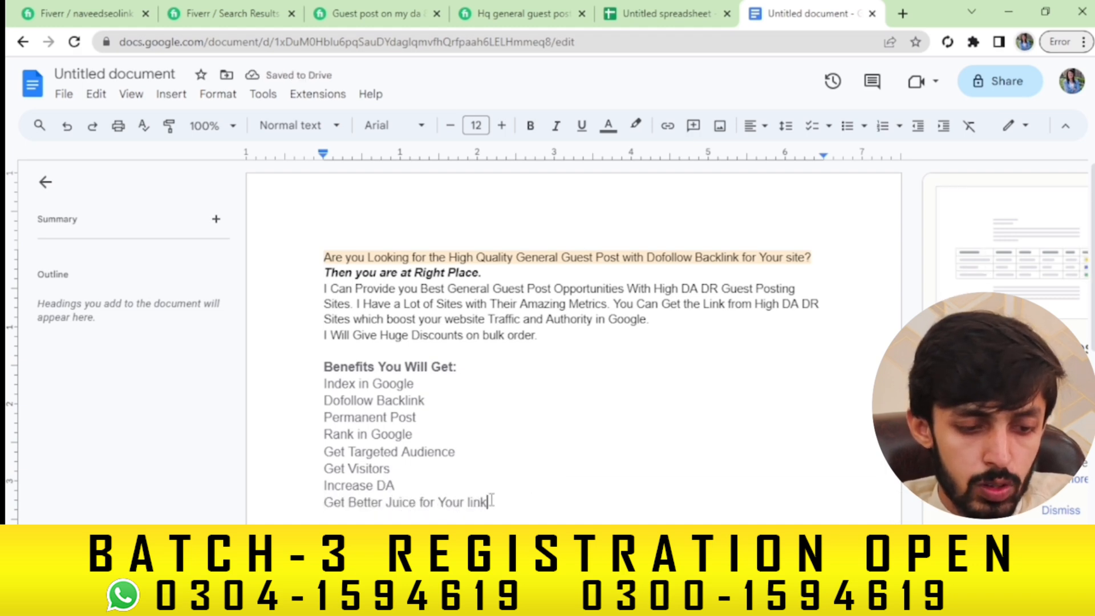
left_click_drag(489, 503, 335, 504)
key("BackSpace")
key("BackSpace")
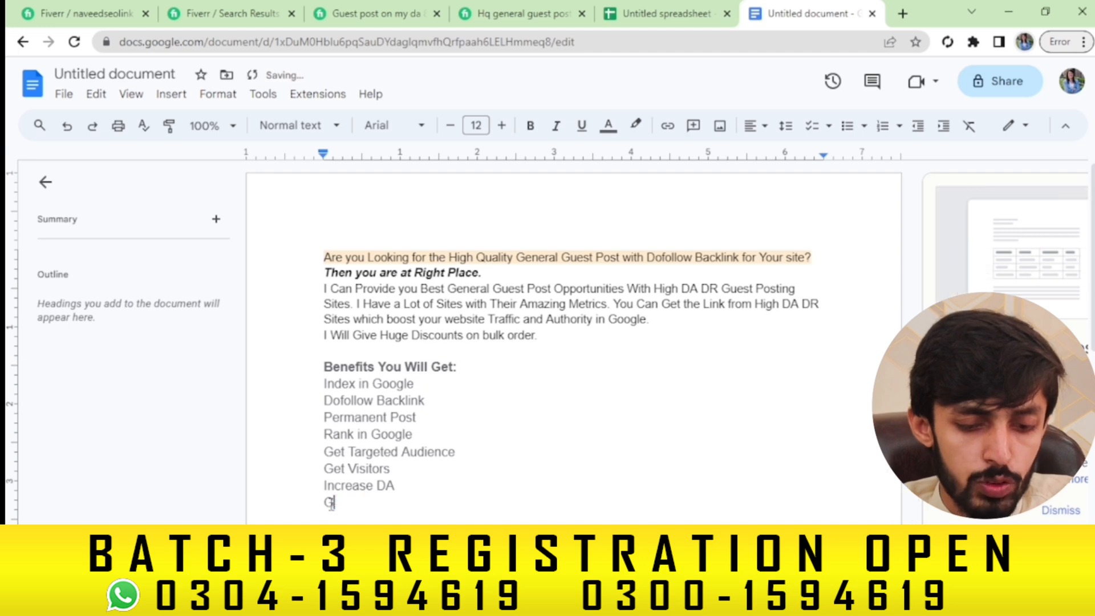
key("BackSpace")
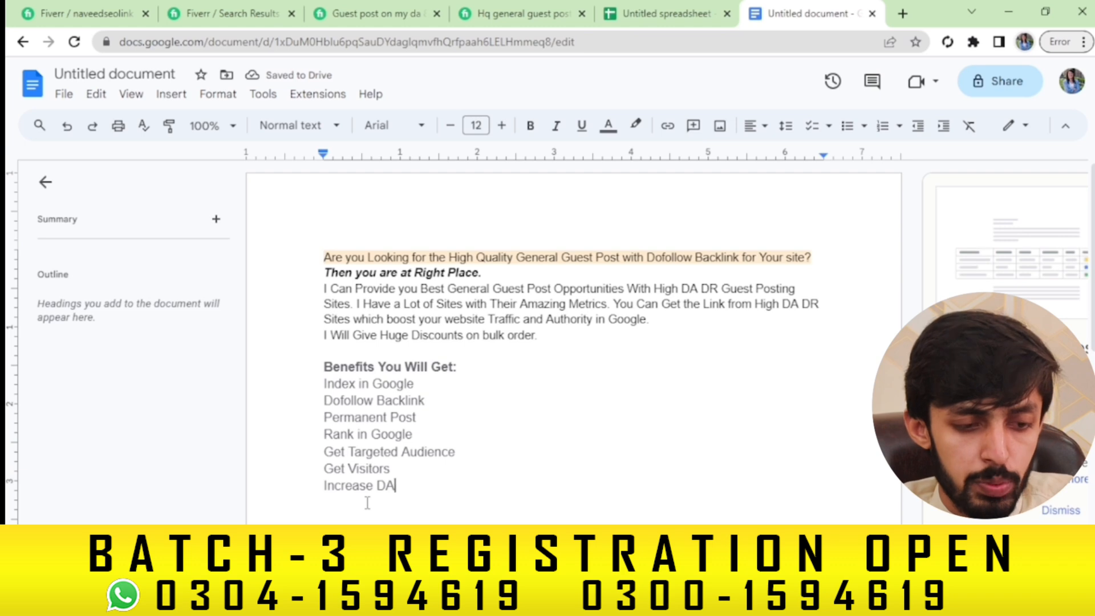
left_click(325, 402)
type("100%")
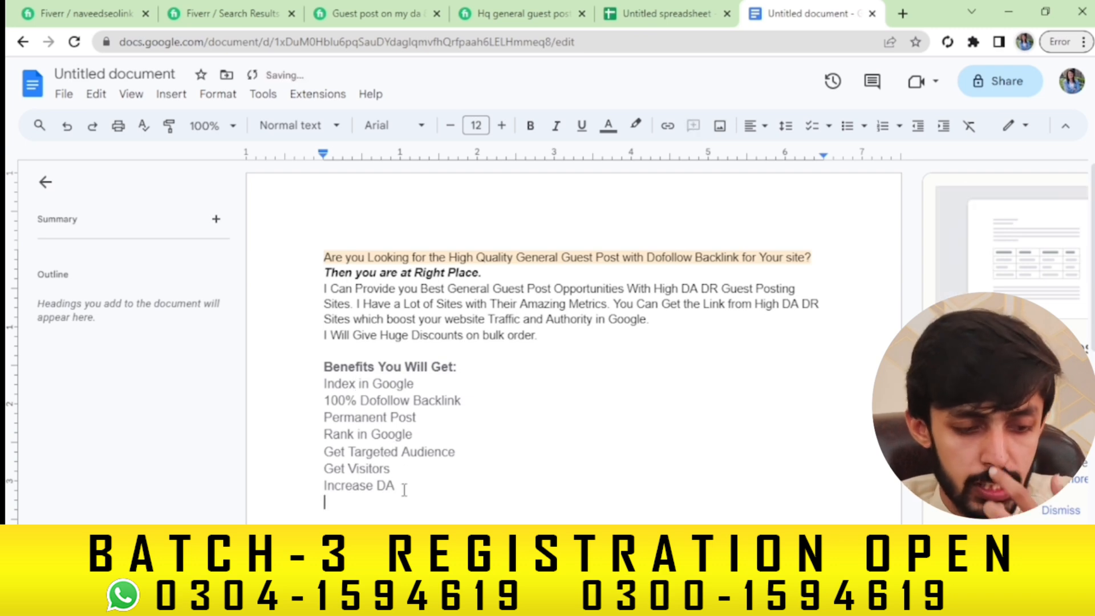
Copy the Hq general guest post gig's Niche Sites list and 'Inbox me Before Order' line
left_click(423, 6)
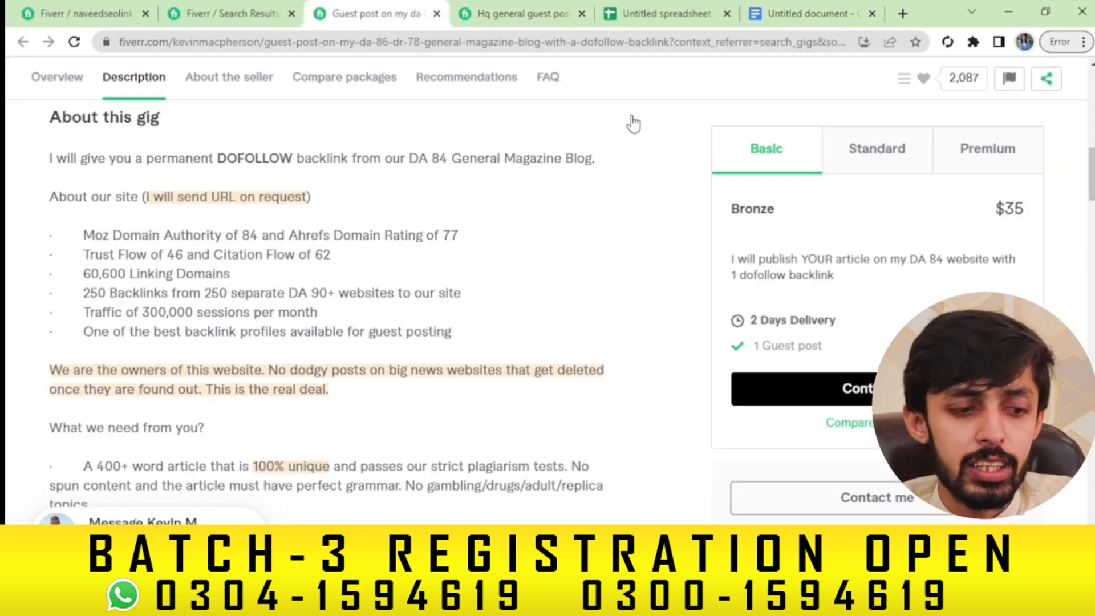
left_click(545, 7)
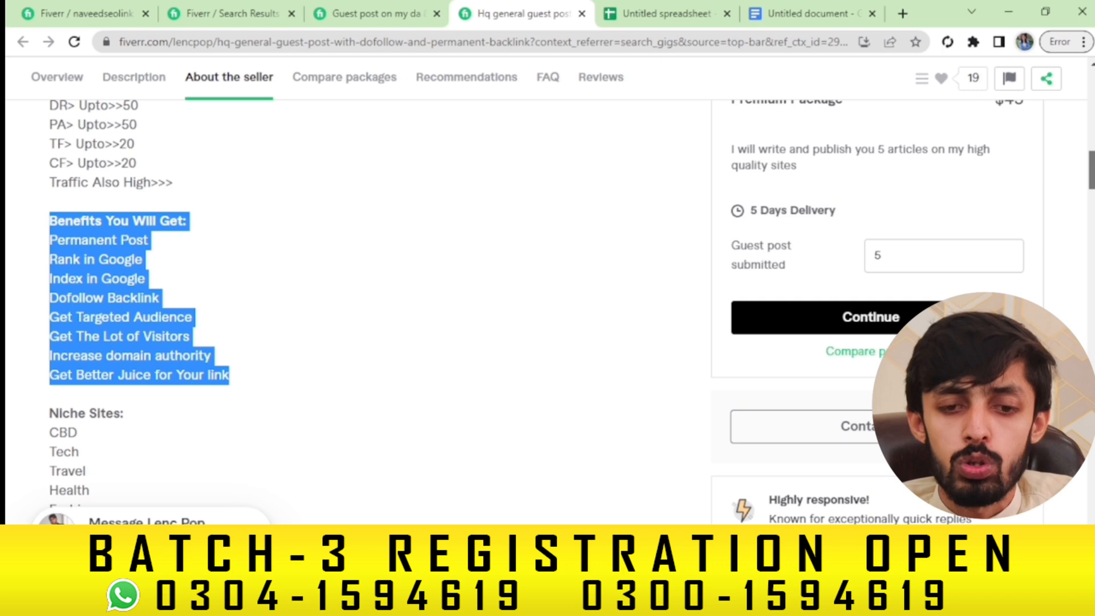
scroll(343, 308, "down", 3)
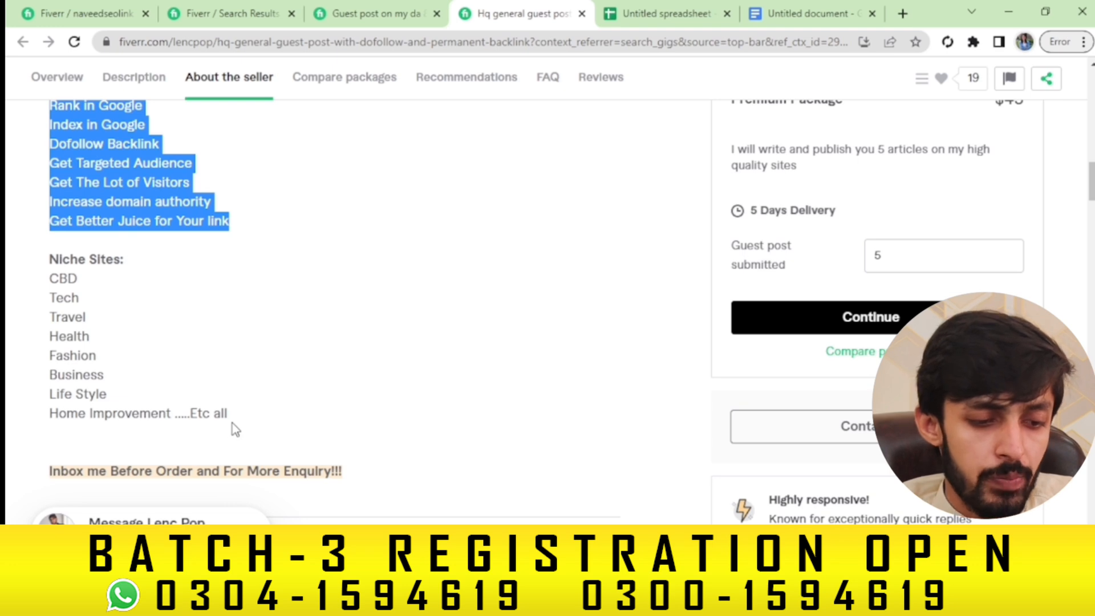
left_click_drag(358, 478, 49, 286)
key("ctrl+c")
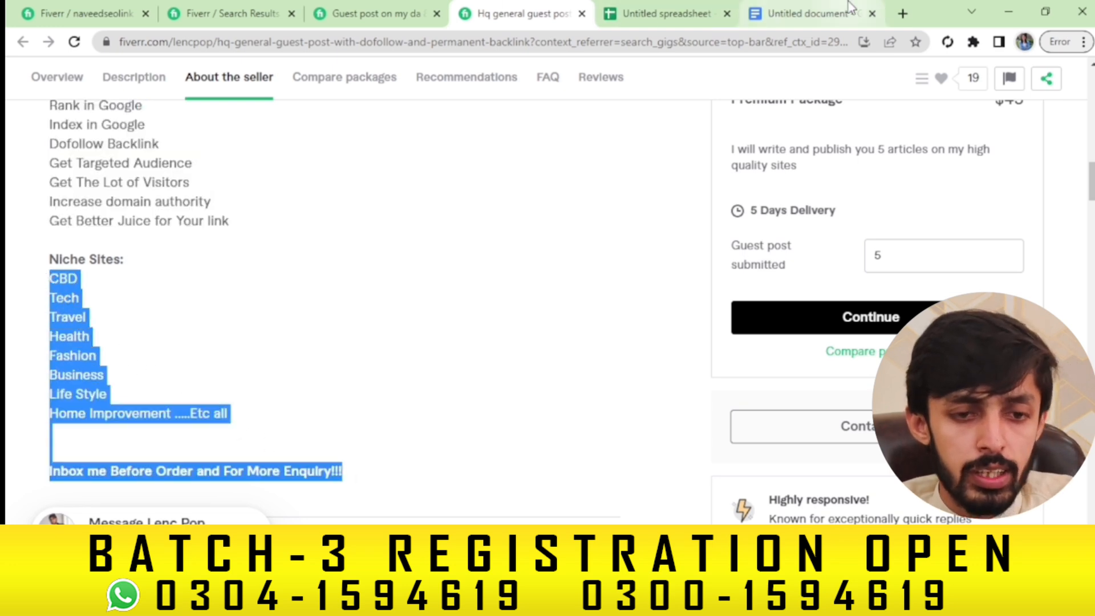
left_click(810, 13)
Paste the niche list after Increase DA, replace CBD with General, and delete the trailing 'Etc all'
key("Return")
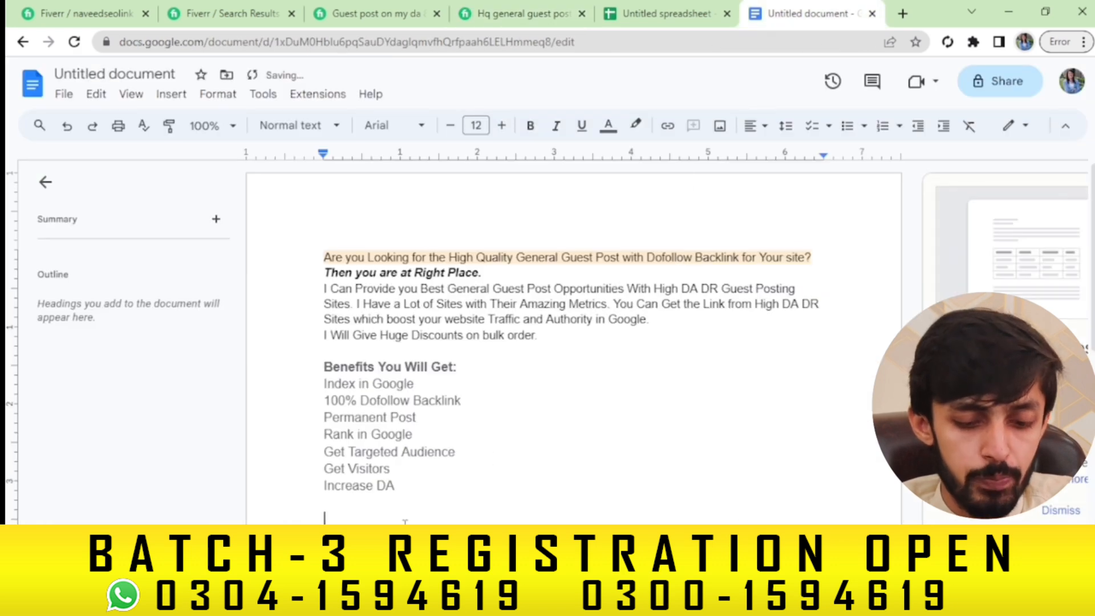
key("ctrl+v")
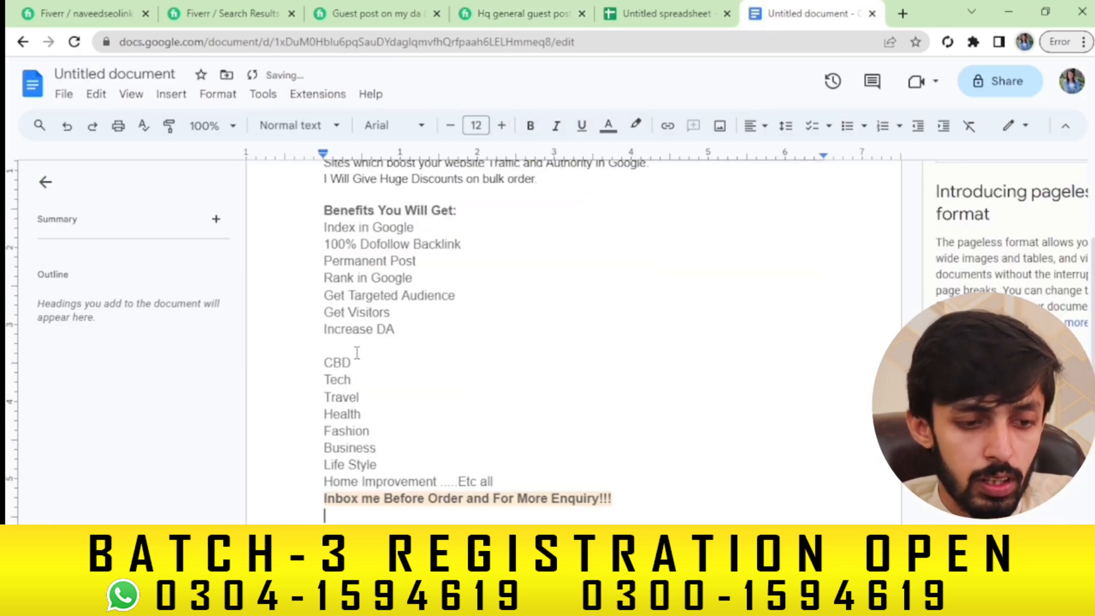
left_click_drag(351, 363, 321, 365)
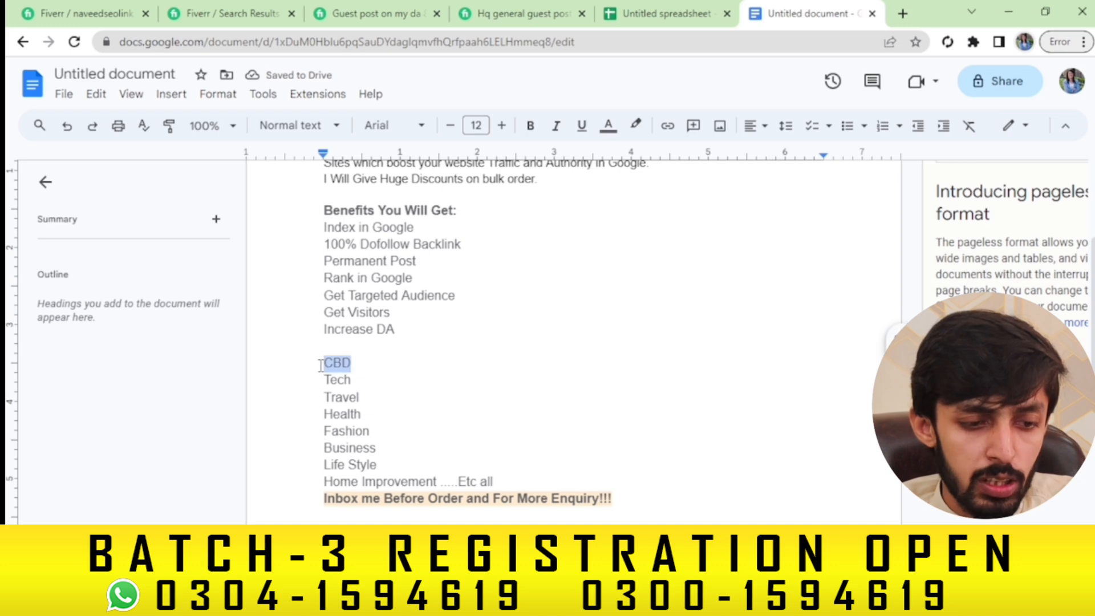
key("BackSpace")
type("General")
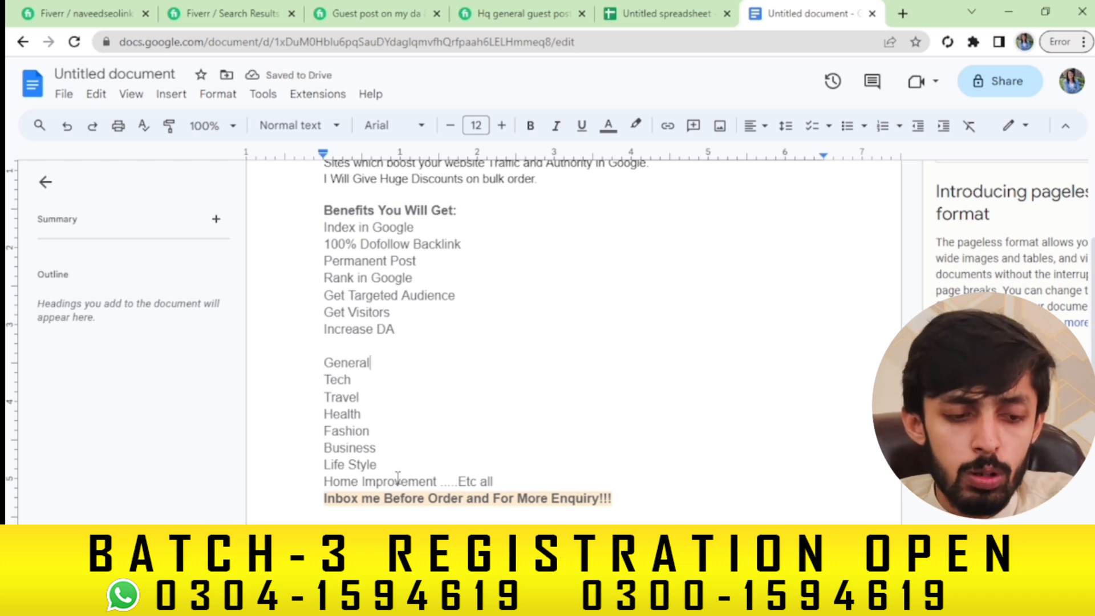
left_click_drag(440, 480, 496, 479)
key("BackSpace")
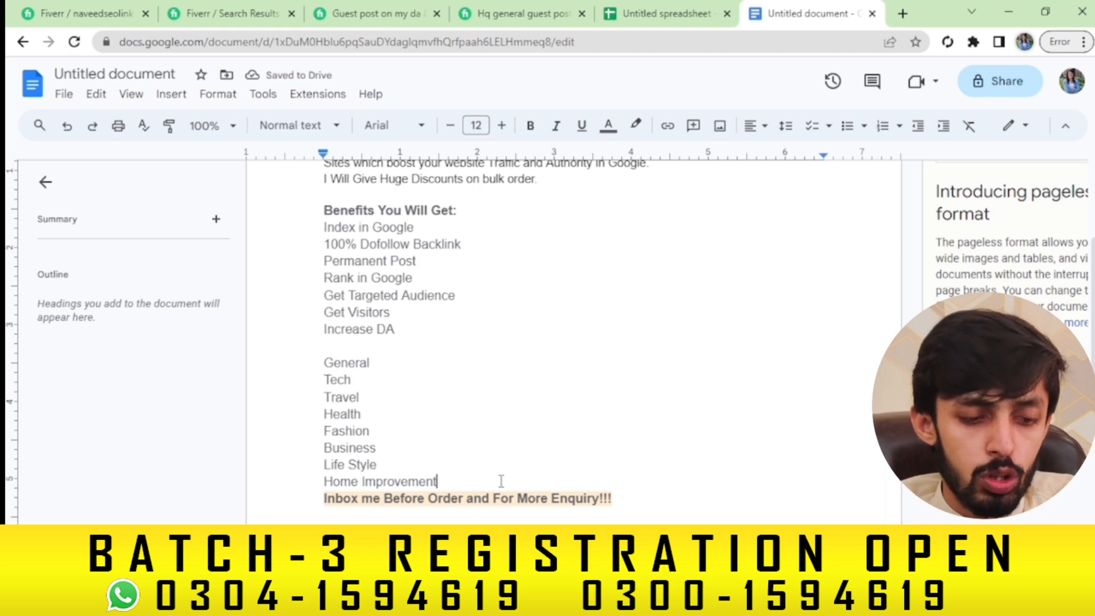
key("Return")
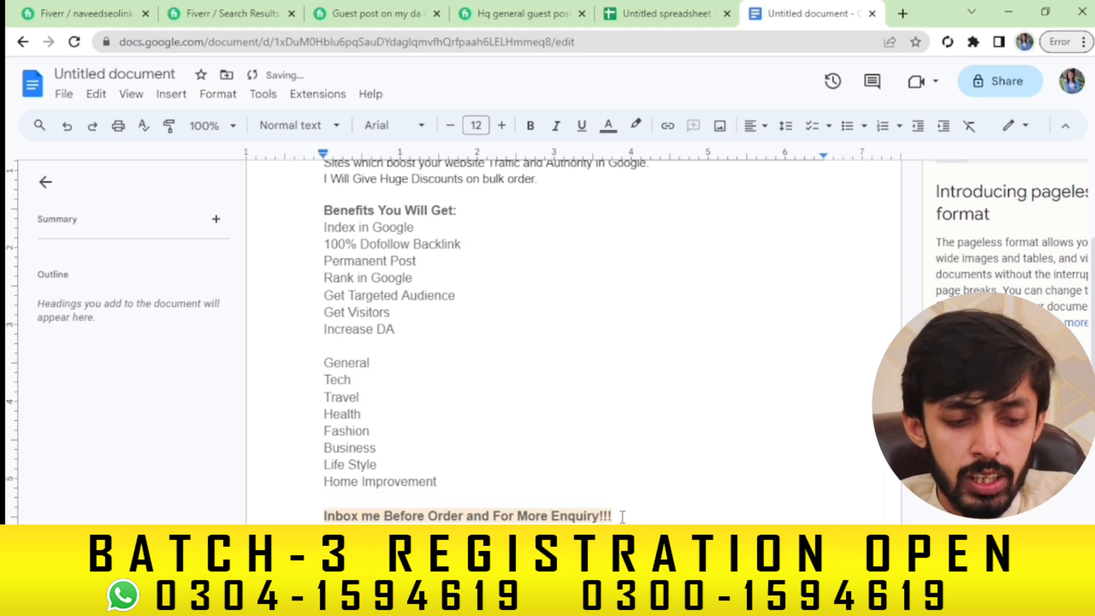
Replace the inbox line with 'Custom Offers are always Welcome' and select all the document text
left_click_drag(622, 516, 325, 516)
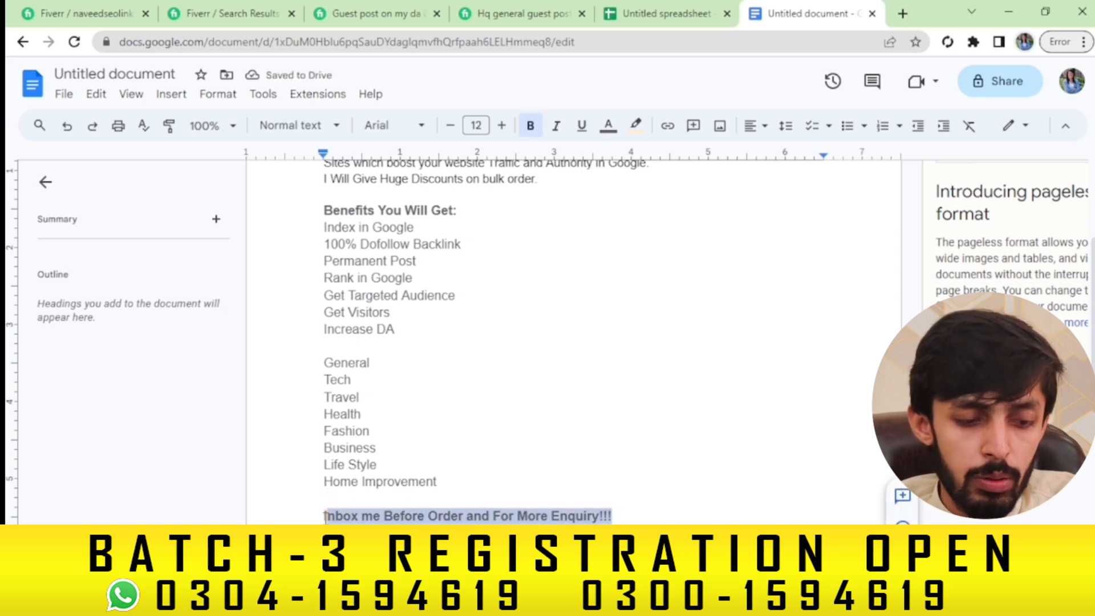
left_click(325, 517)
left_click_drag(623, 517, 327, 509)
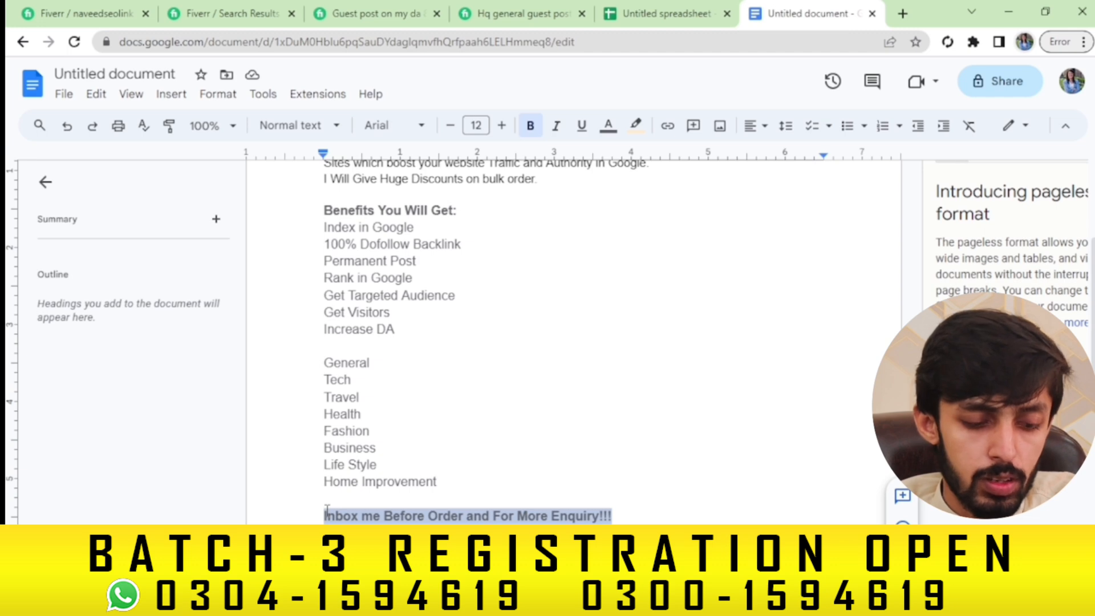
type("Custom ")
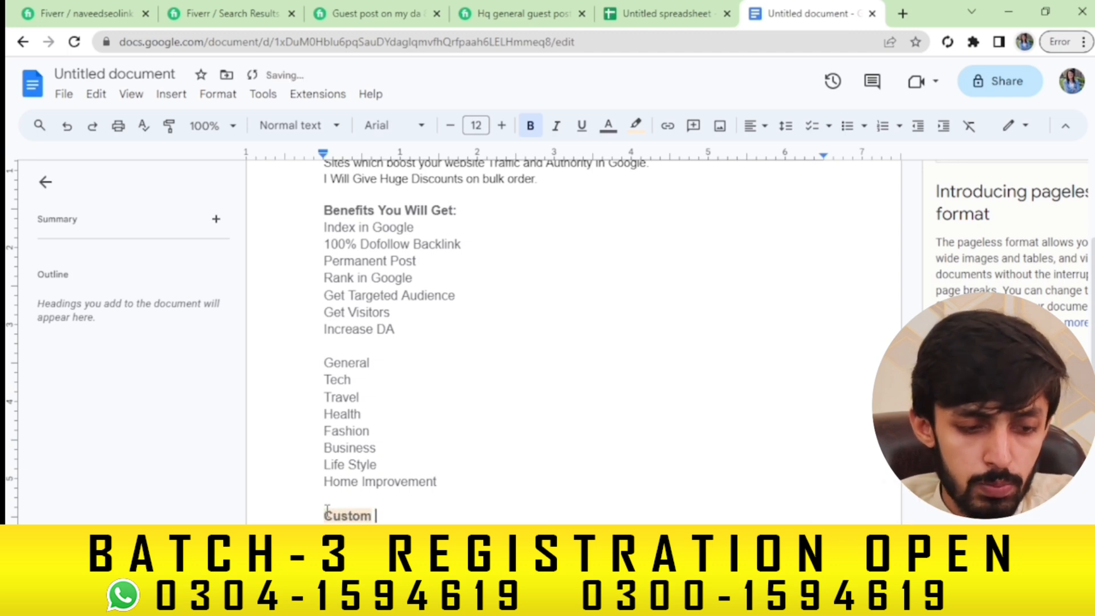
type("Offers are")
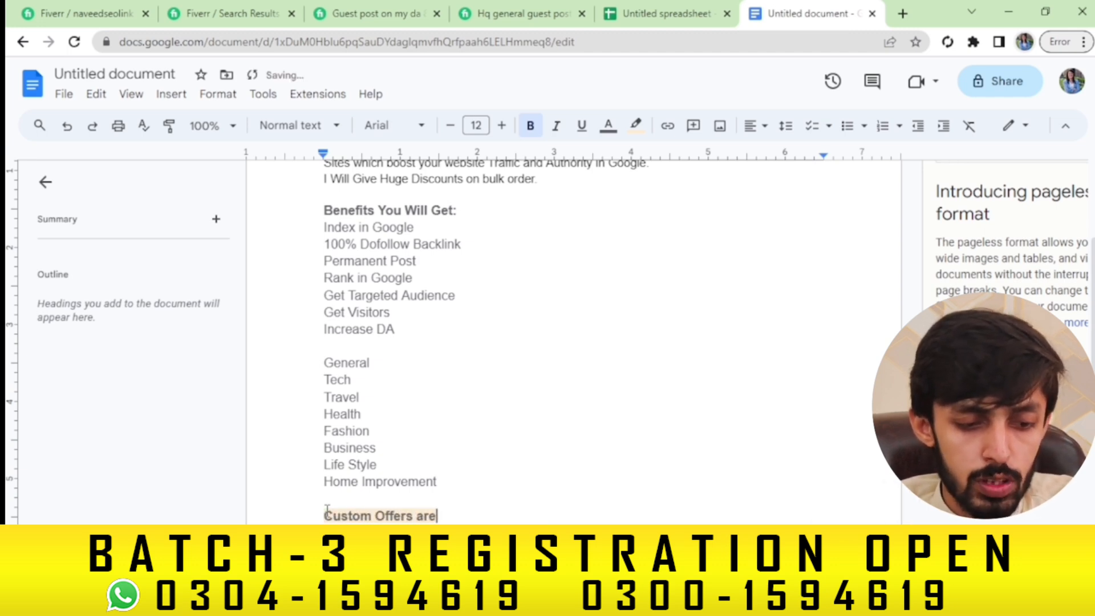
type(" always")
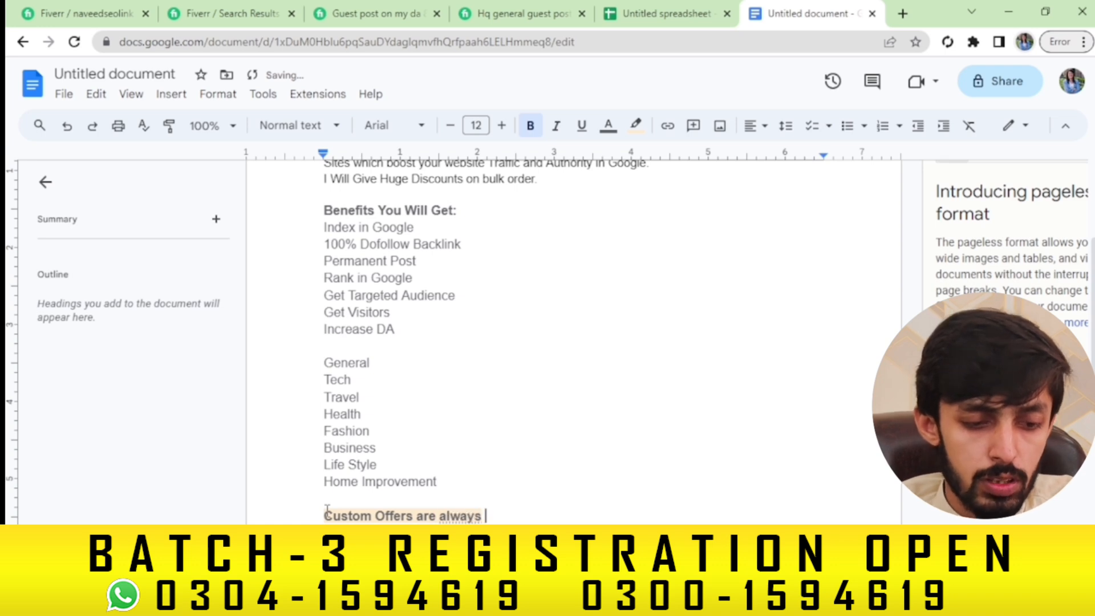
key("BackSpace")
key("BackSpace")
type("s Wel")
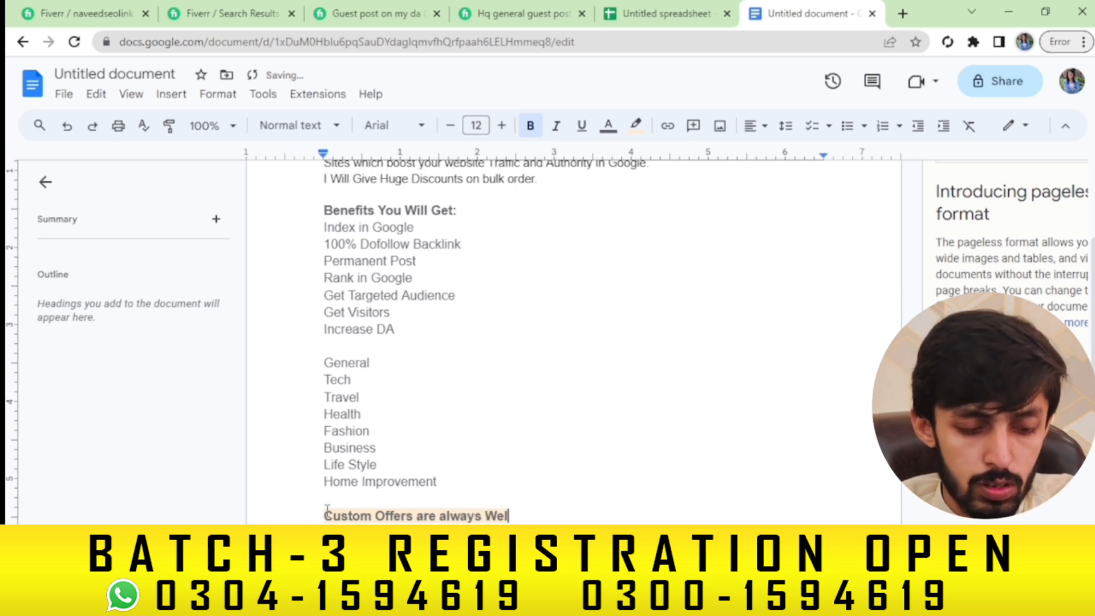
type("come")
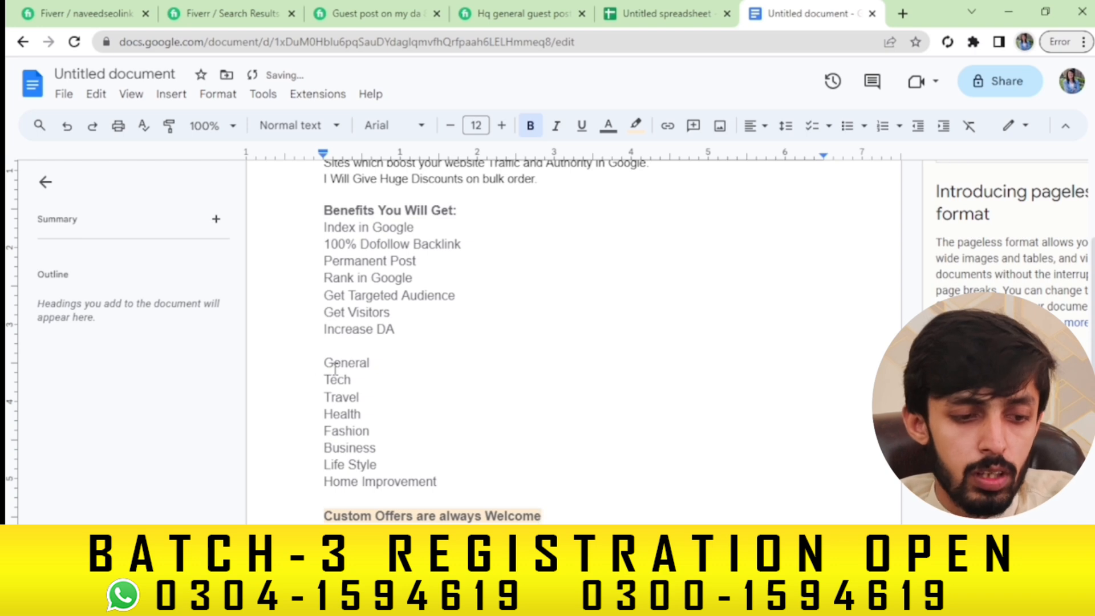
key("ctrl+a")
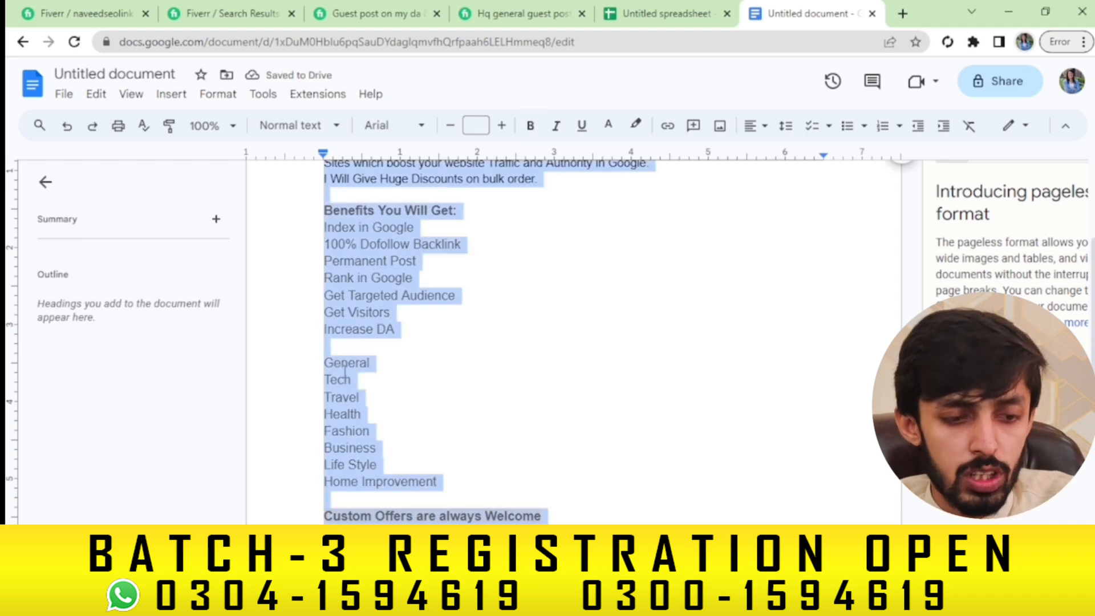
Paste the draft into the Fiverr gig description and make 'General Guest Post' bold and yellow-highlighted
left_click(86, 13)
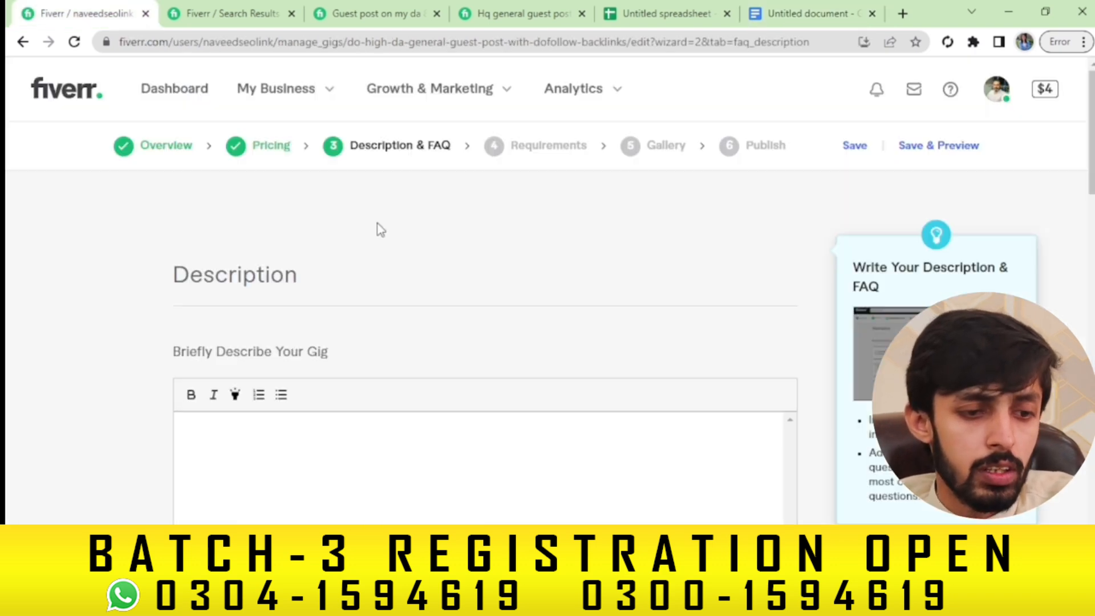
key("ctrl+v")
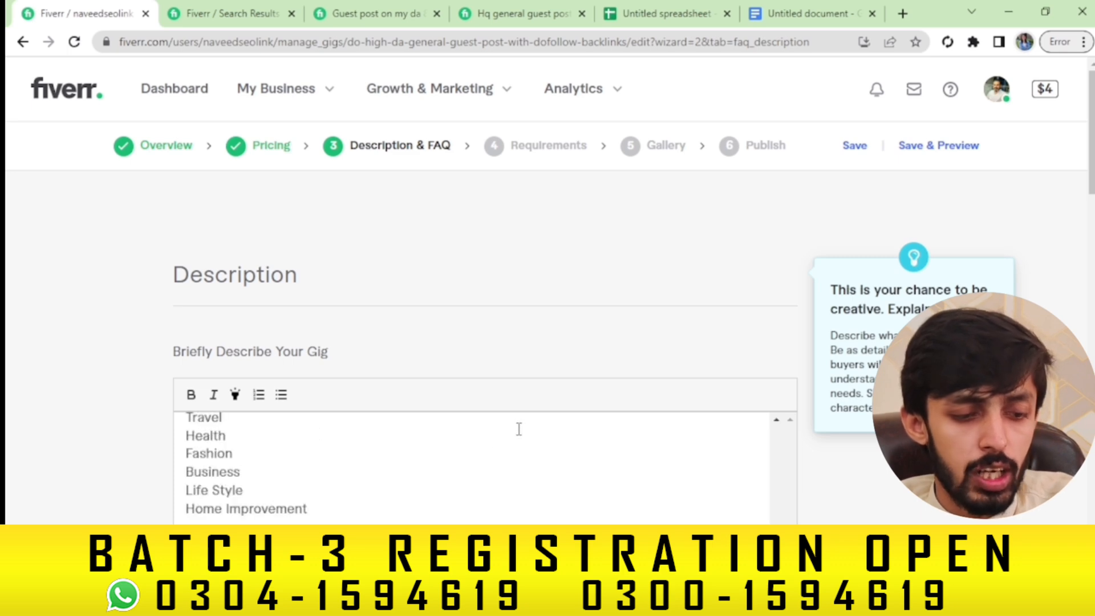
left_click_drag(779, 480, 775, 433)
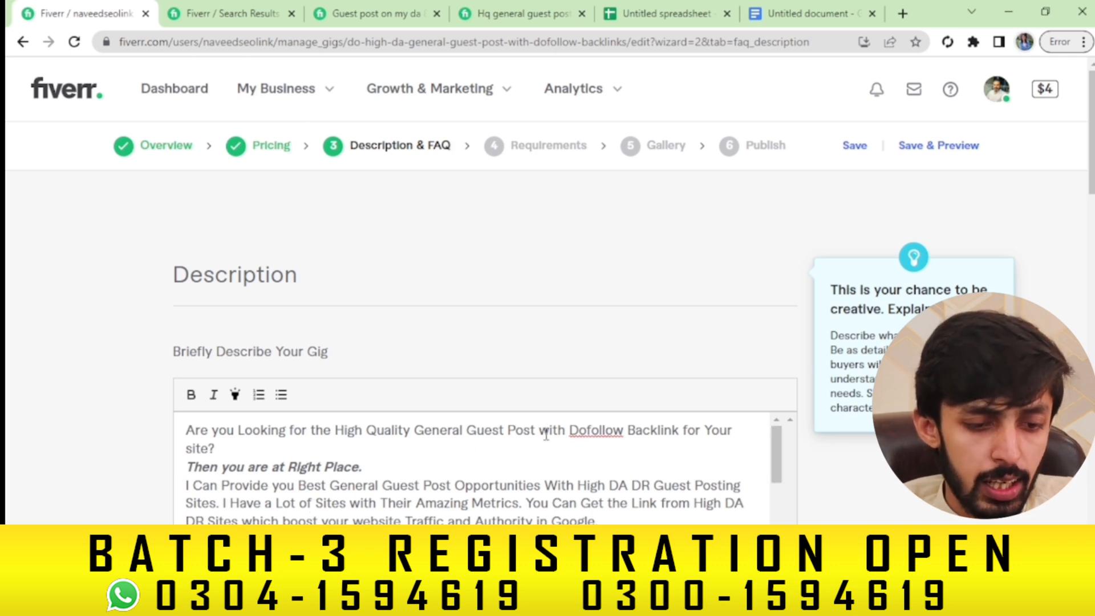
left_click_drag(417, 430, 535, 430)
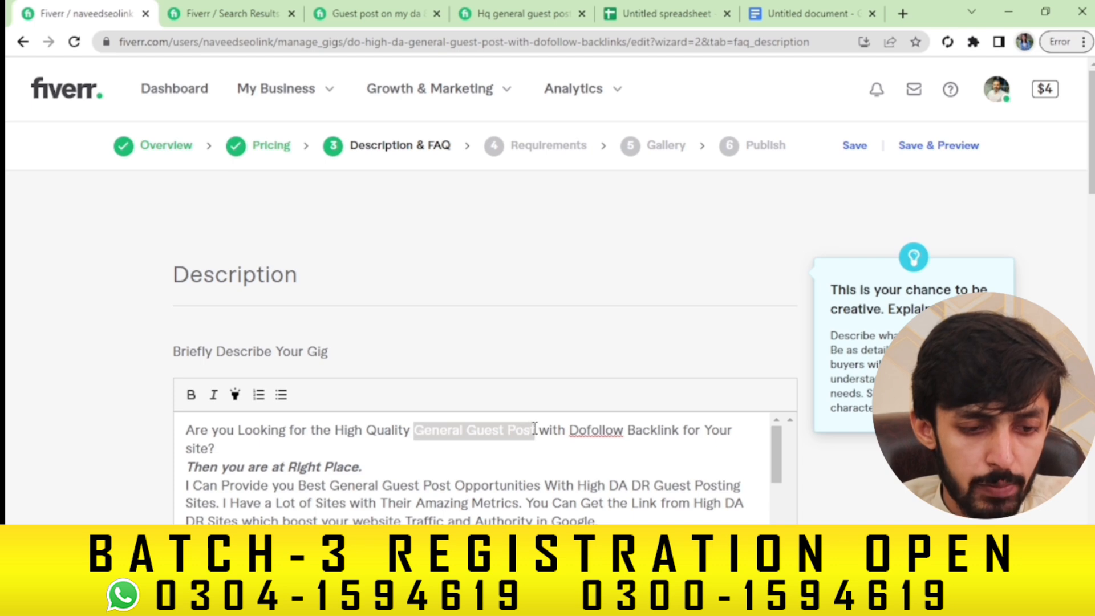
left_click(191, 395)
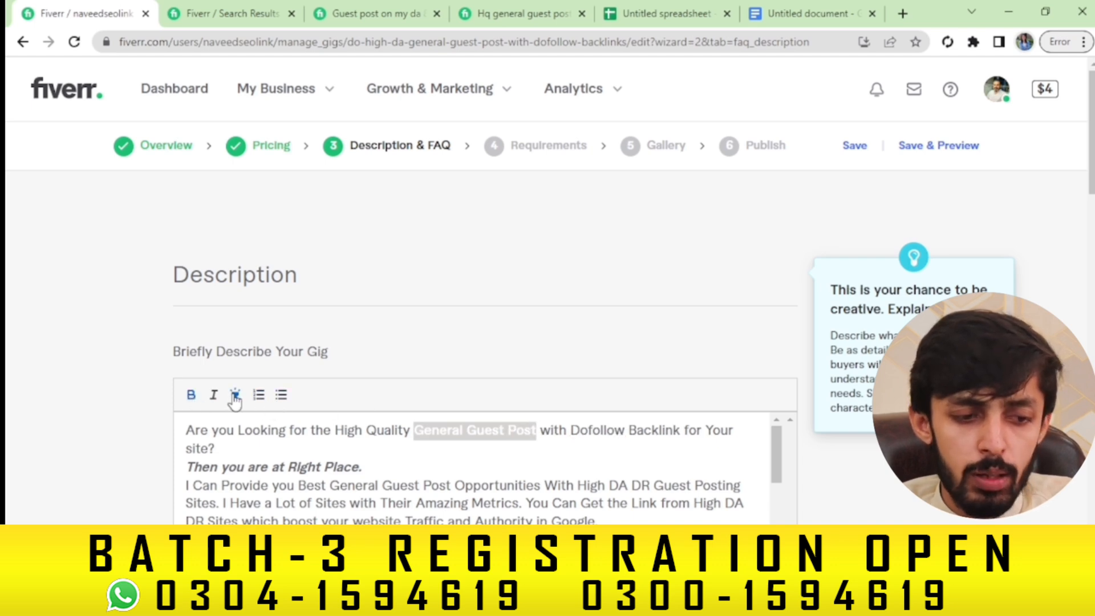
left_click(235, 395)
left_click(574, 433)
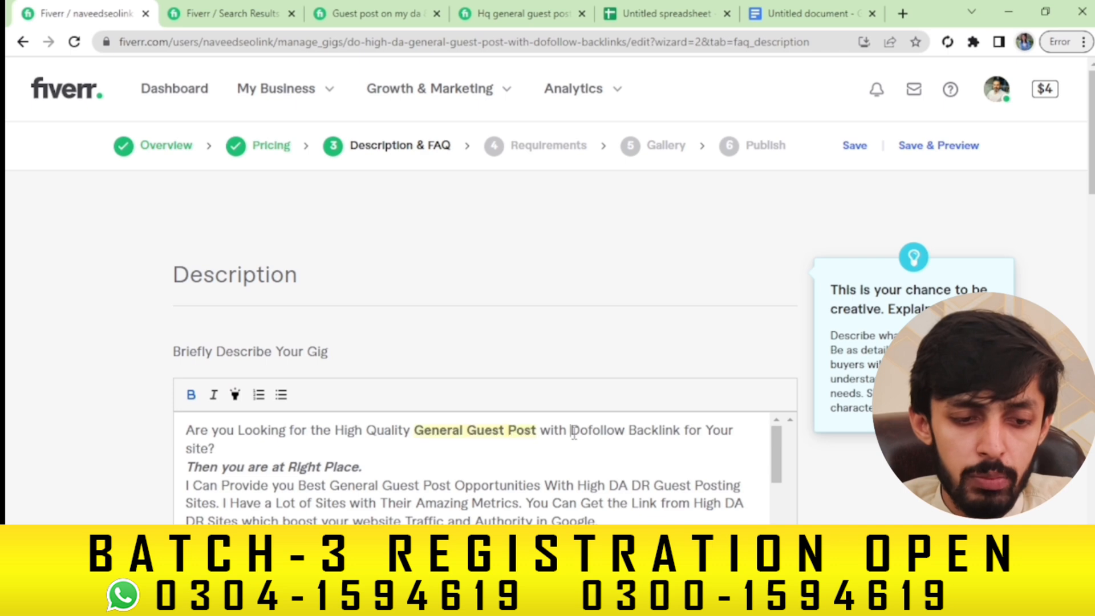
Bold and highlight 'Dofollow Backlink', and highlight the 'Then you are at Right Place' line
left_click_drag(574, 434, 686, 429)
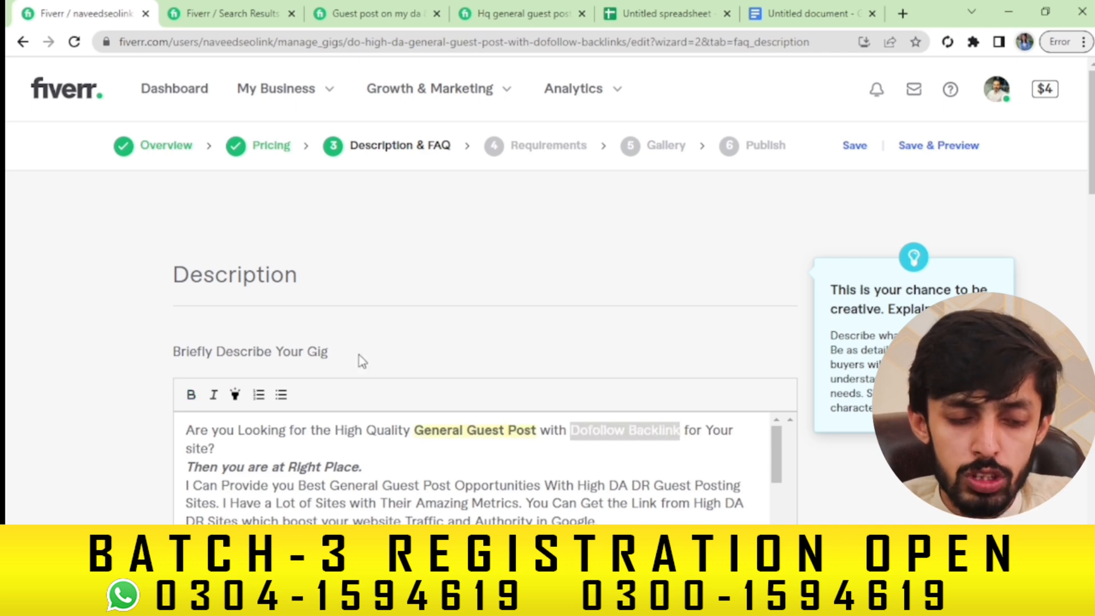
left_click(190, 396)
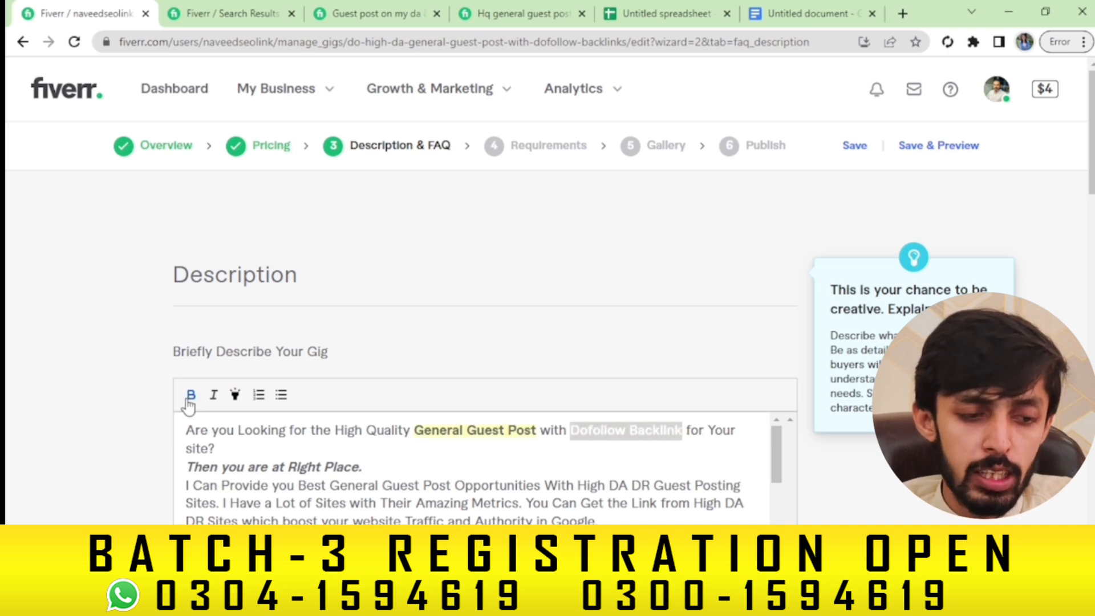
left_click(235, 396)
mouse_move(358, 467)
left_mouse_down()
mouse_move(192, 469)
mouse_move(351, 465)
left_mouse_up()
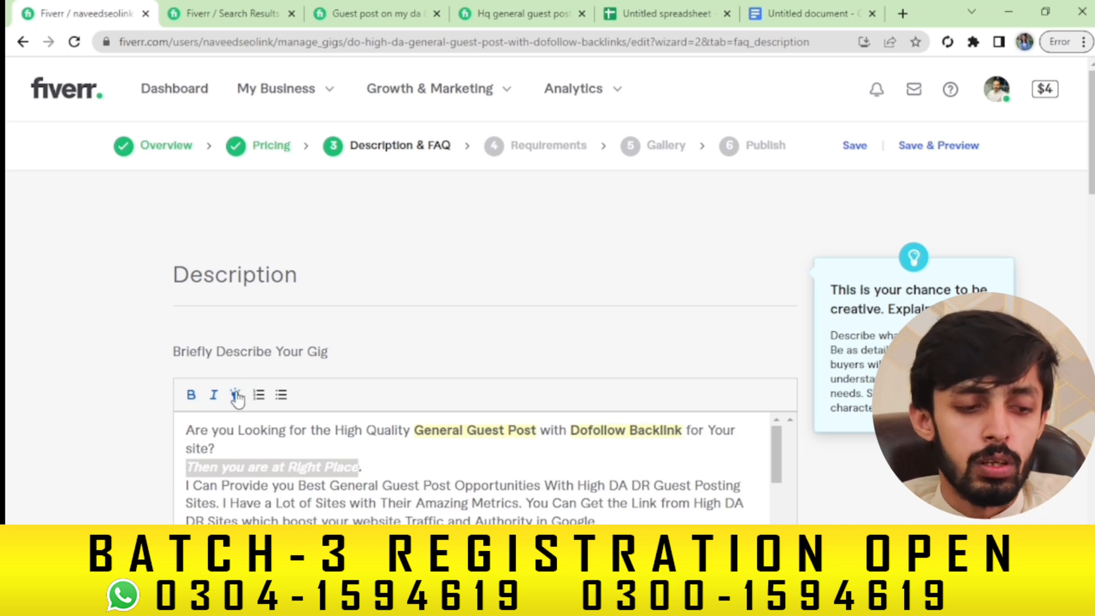
left_click(376, 473)
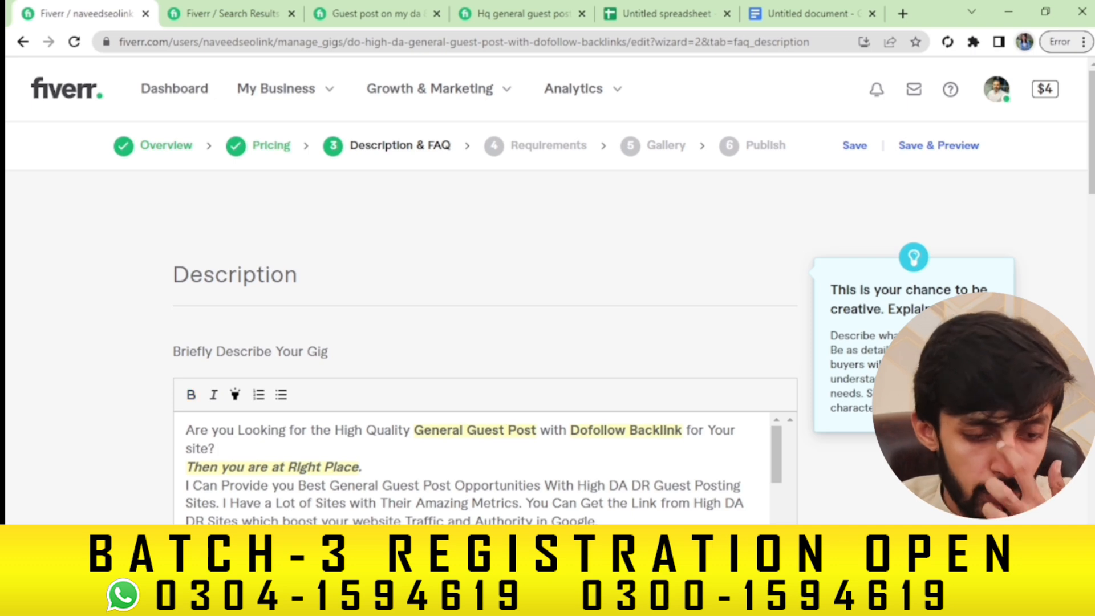
scroll(473, 468, "down", 3)
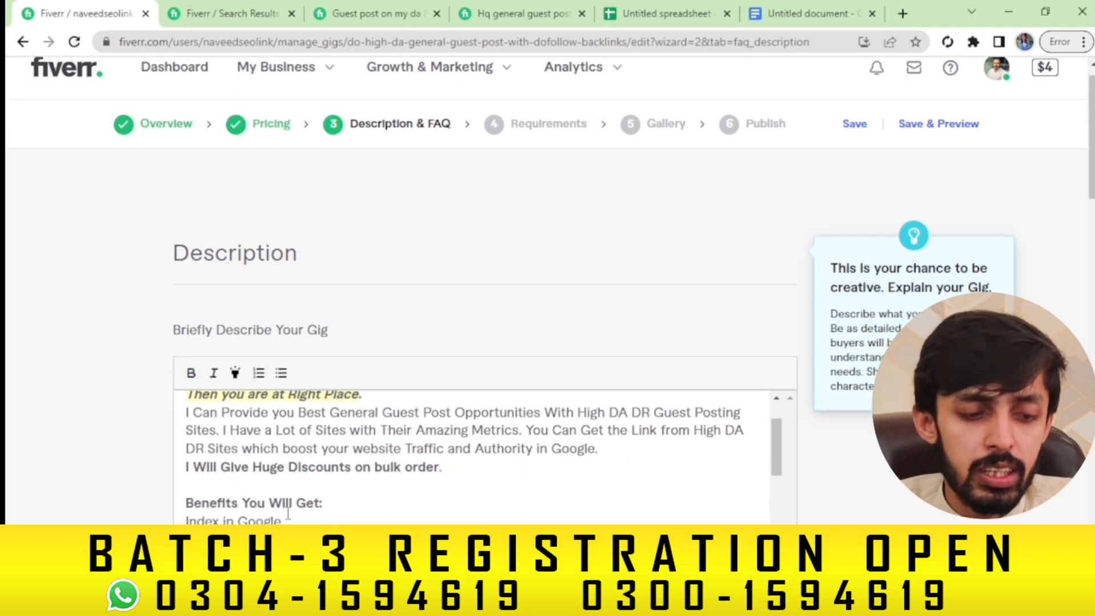
Highlight the 'Benefits You Will Get' heading and format the benefit lines as a bulleted list
left_click_drag(343, 504, 181, 504)
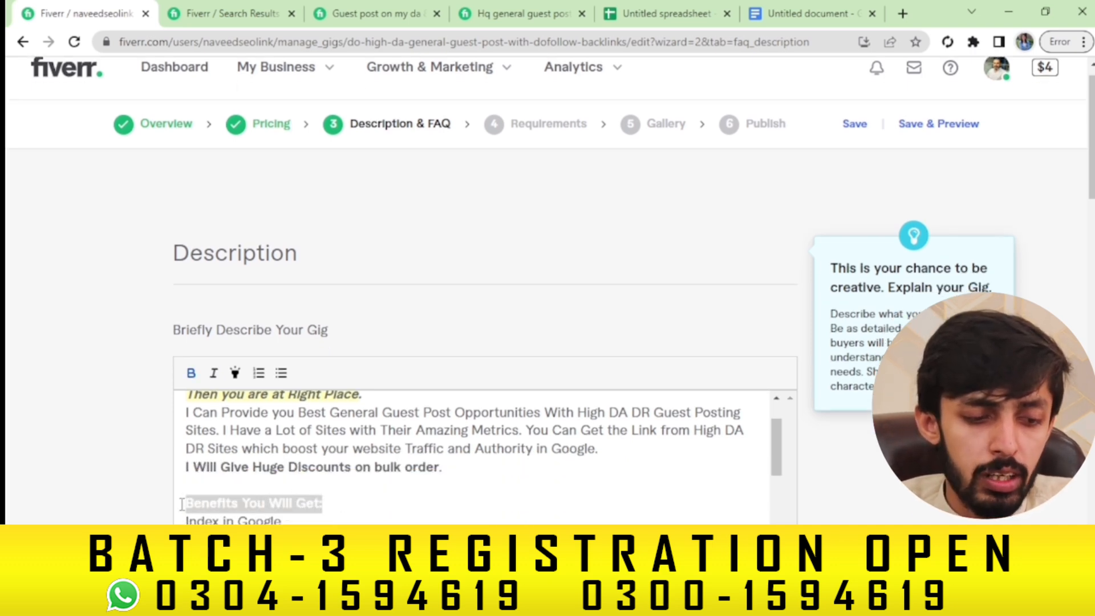
left_click(191, 378)
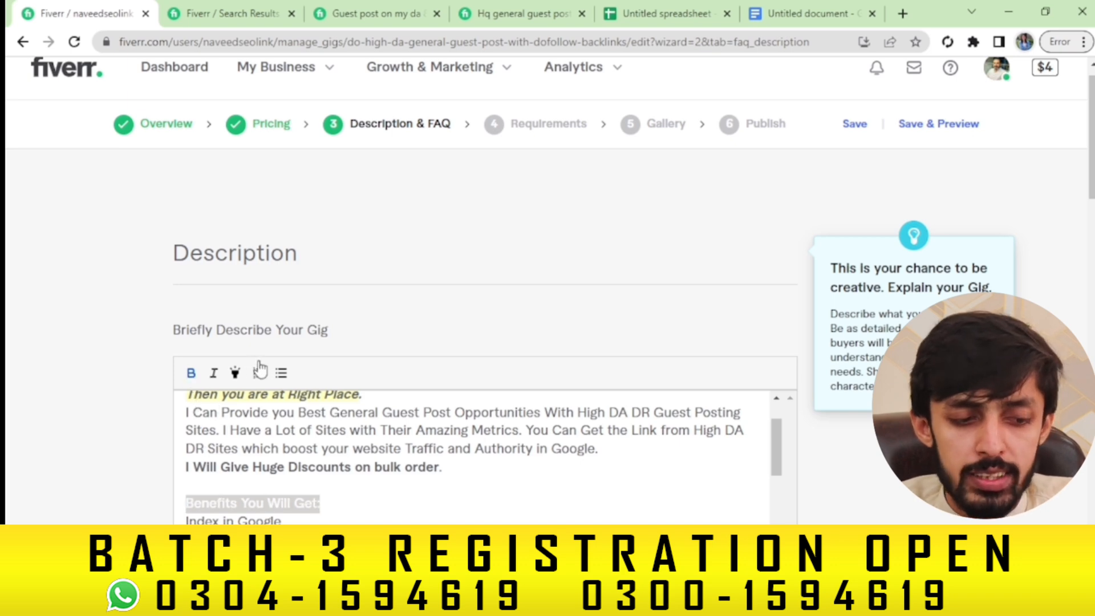
left_click(195, 375)
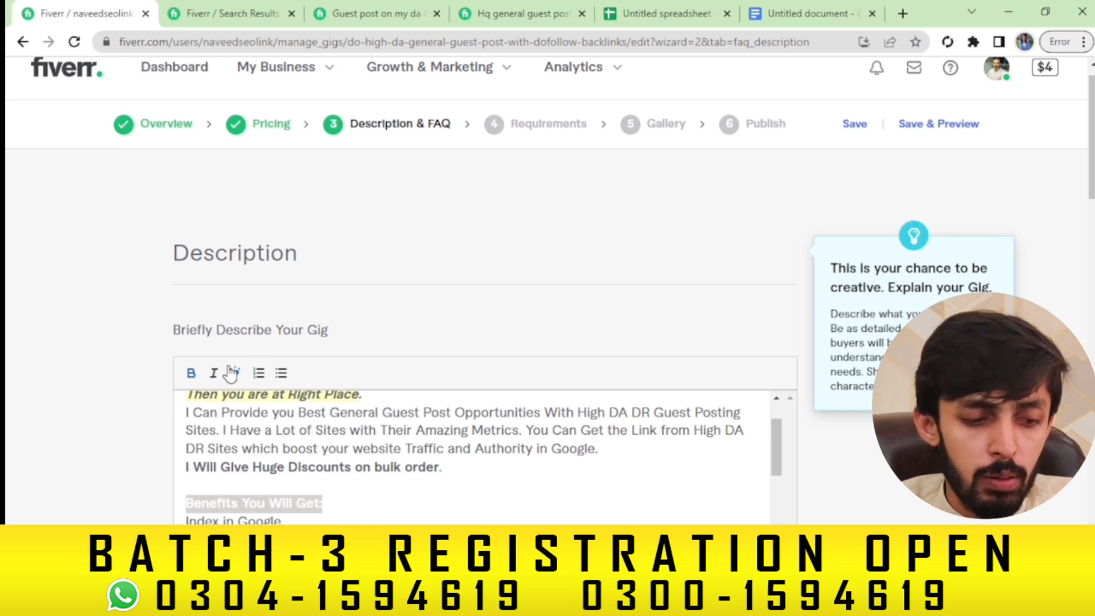
left_click(306, 516)
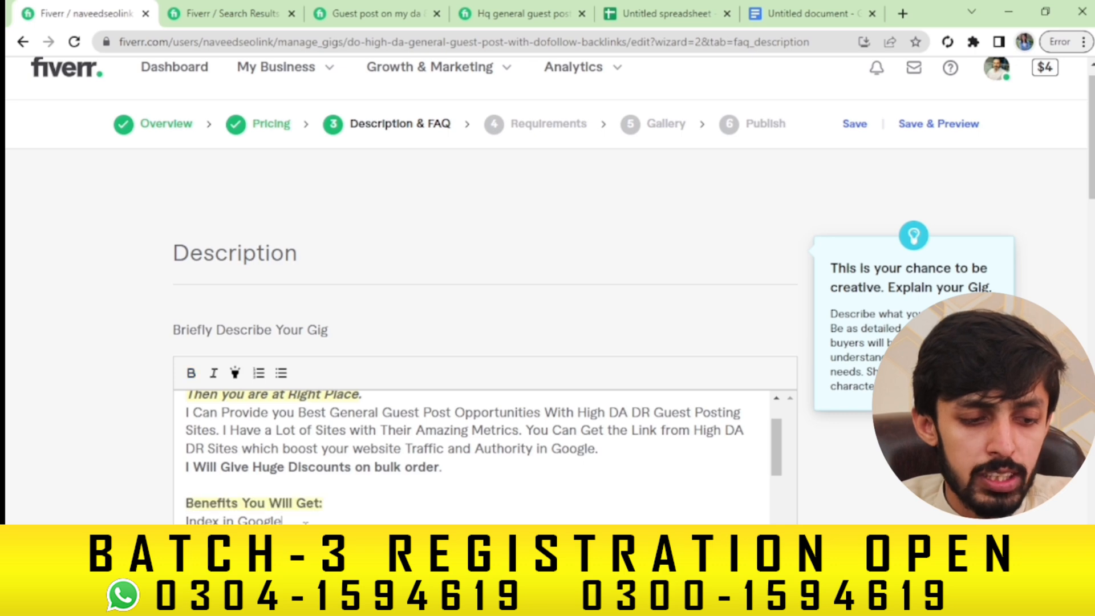
left_click_drag(186, 521, 271, 508)
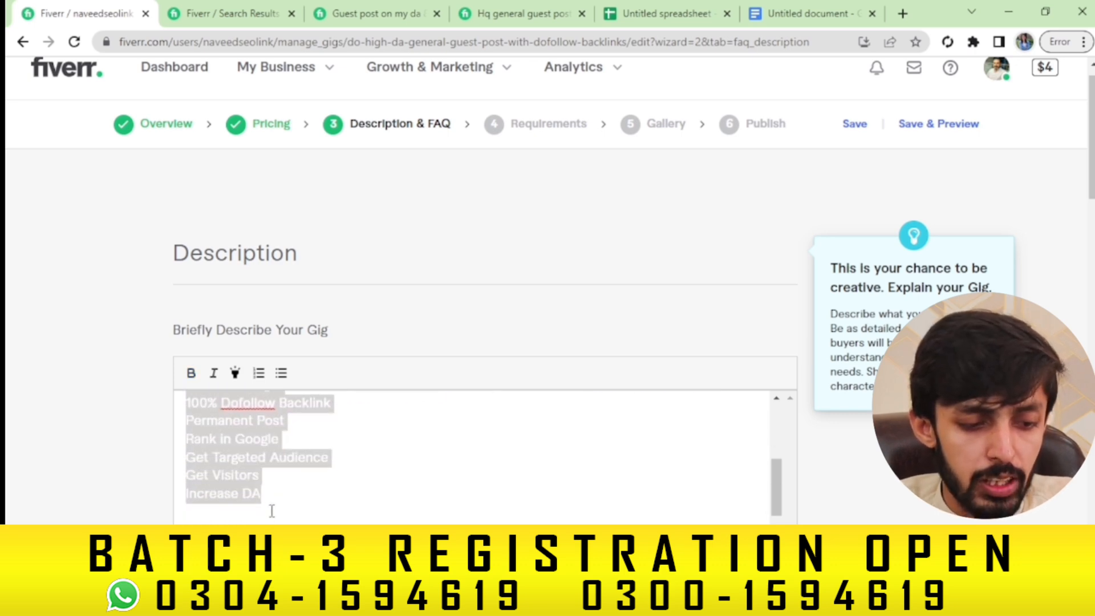
left_click(282, 374)
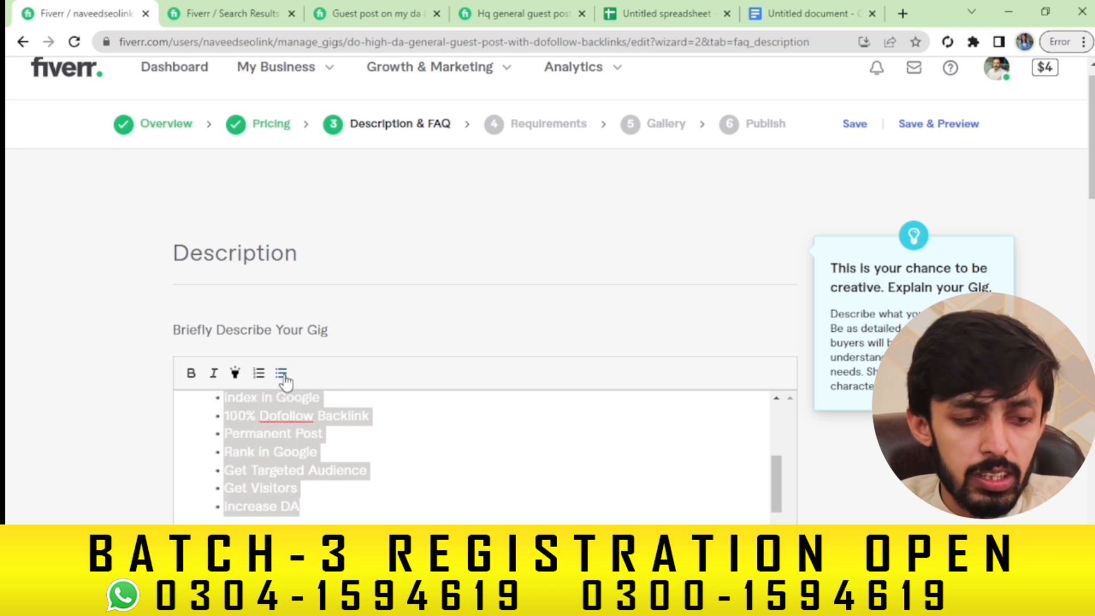
left_click(330, 499)
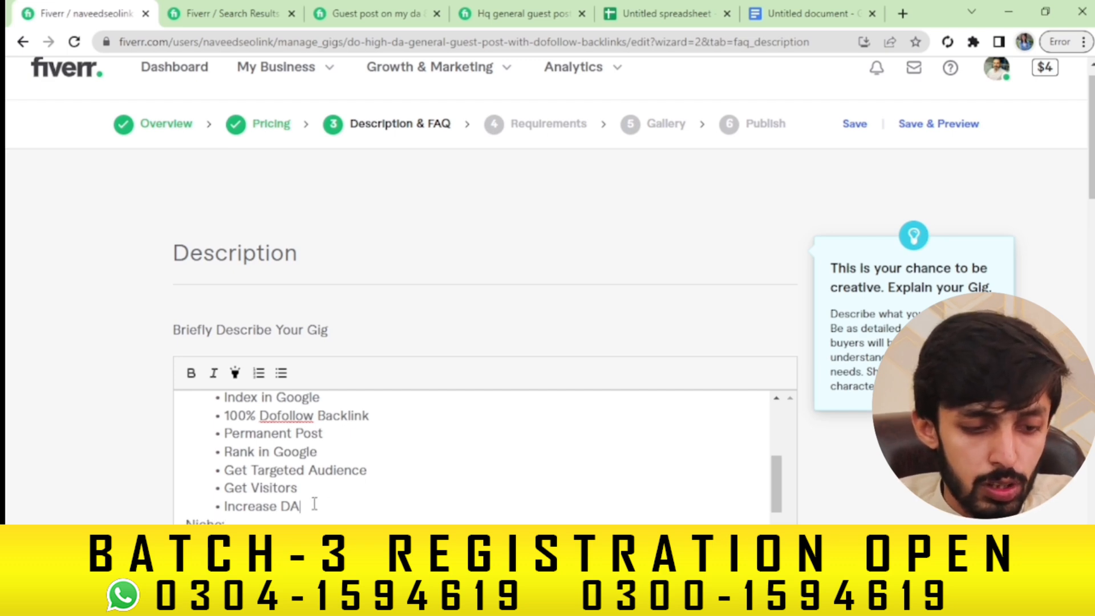
Tidy spacing after the bullet list, adding a blank line above 'Niche' and selecting that word
left_click(315, 504)
key("Return")
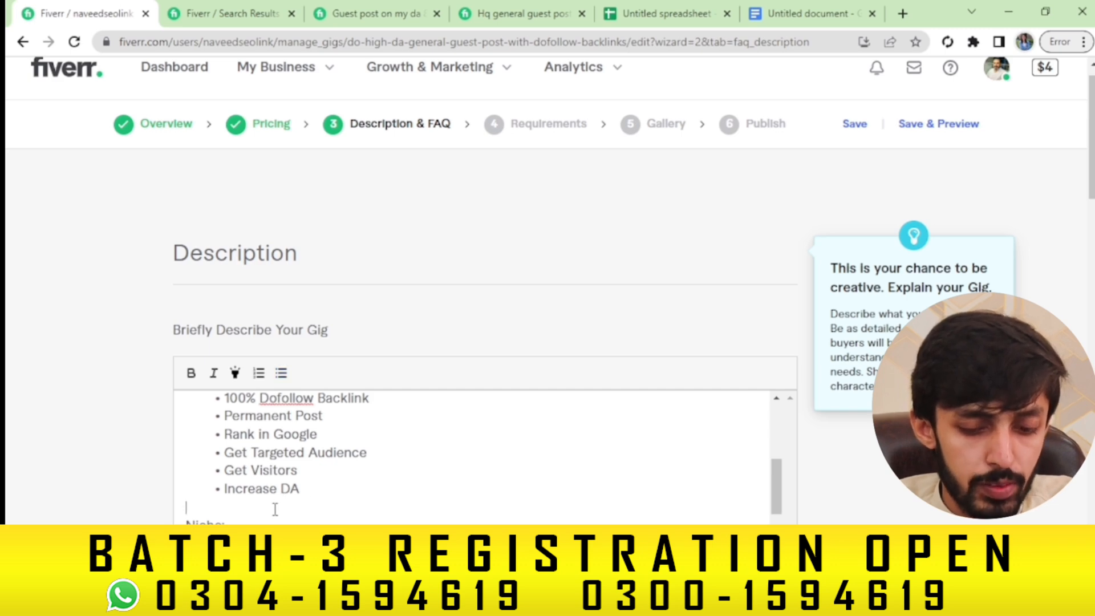
key("BackSpace")
key("Return")
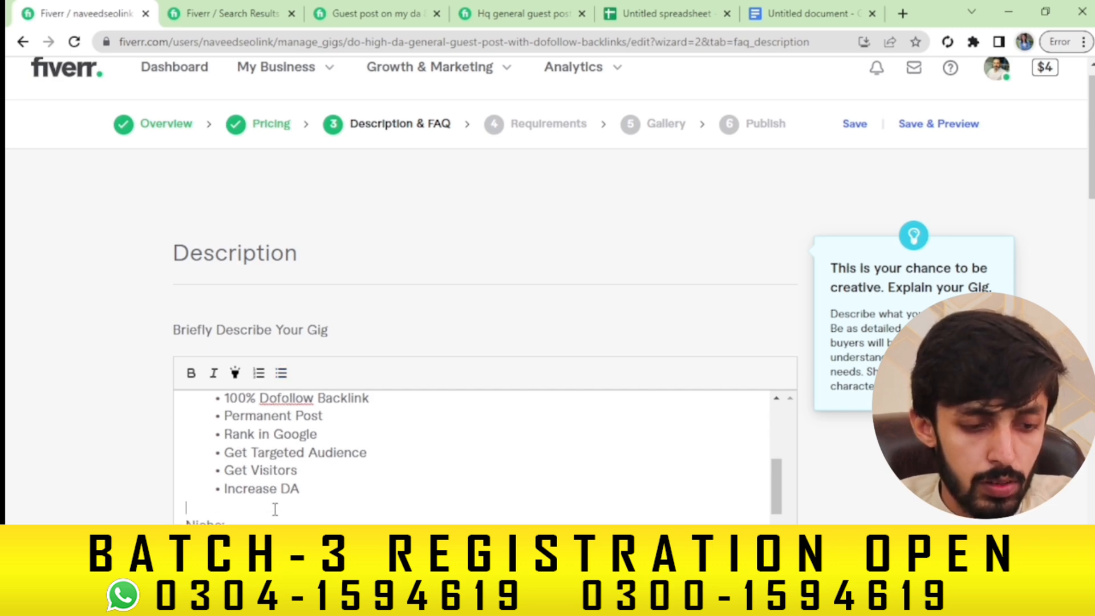
left_click(234, 523)
key("Return")
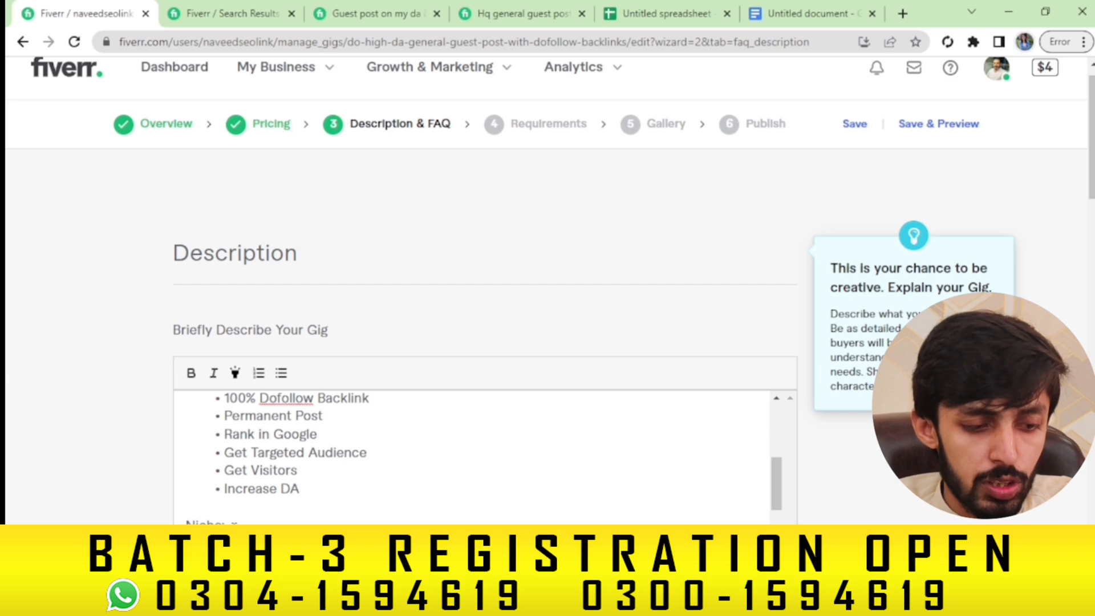
left_click_drag(226, 521, 186, 522)
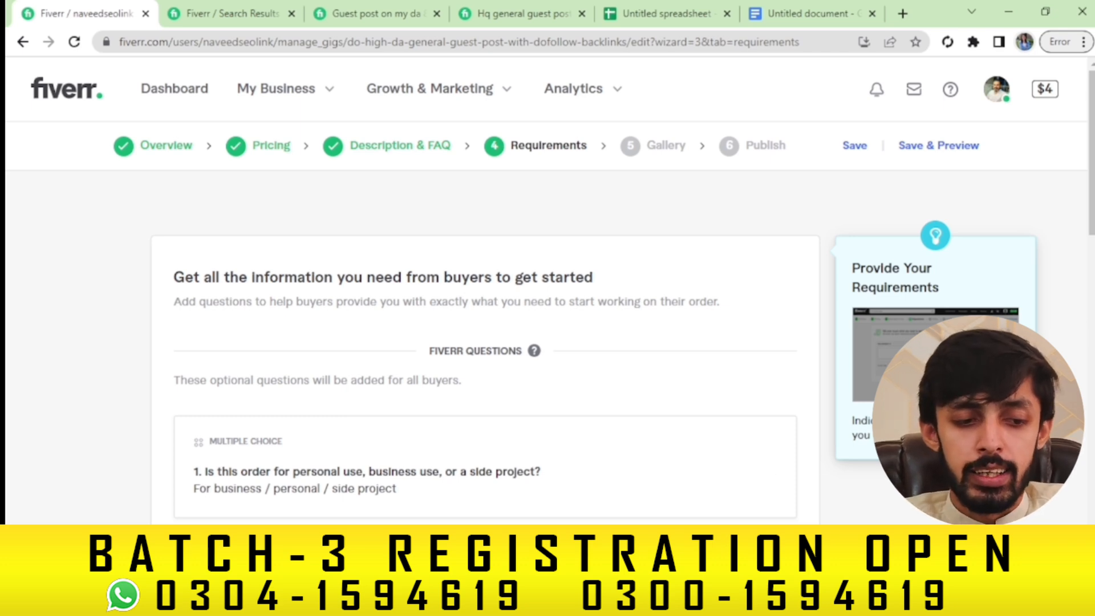
Start a custom buyer question: 'Give me Articles in Google Docs File or Downloaded File'
scroll(485, 285, "down", 9)
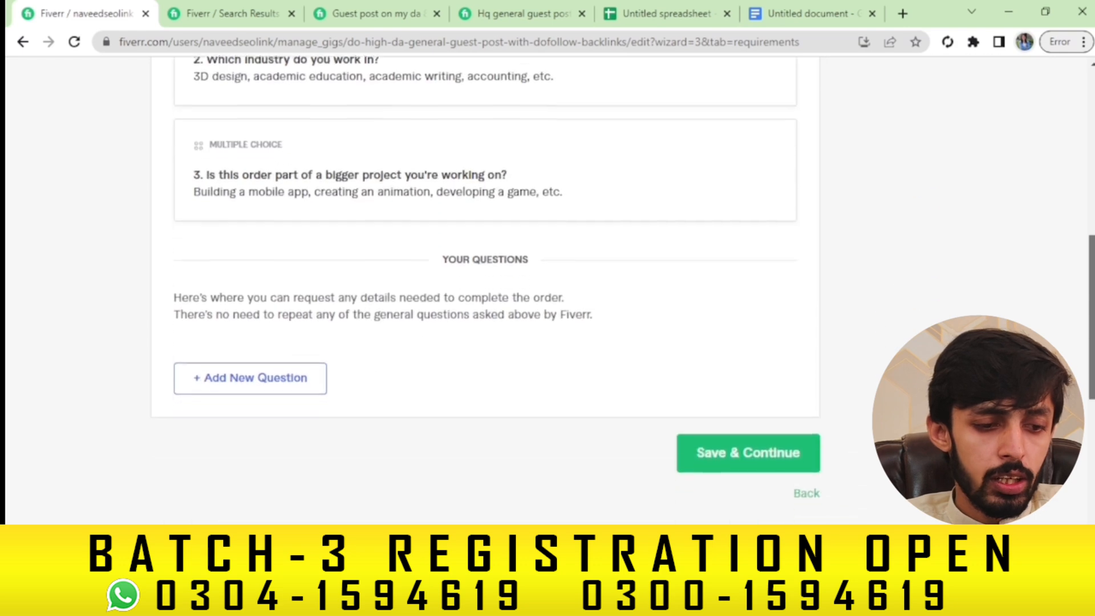
left_click(270, 367)
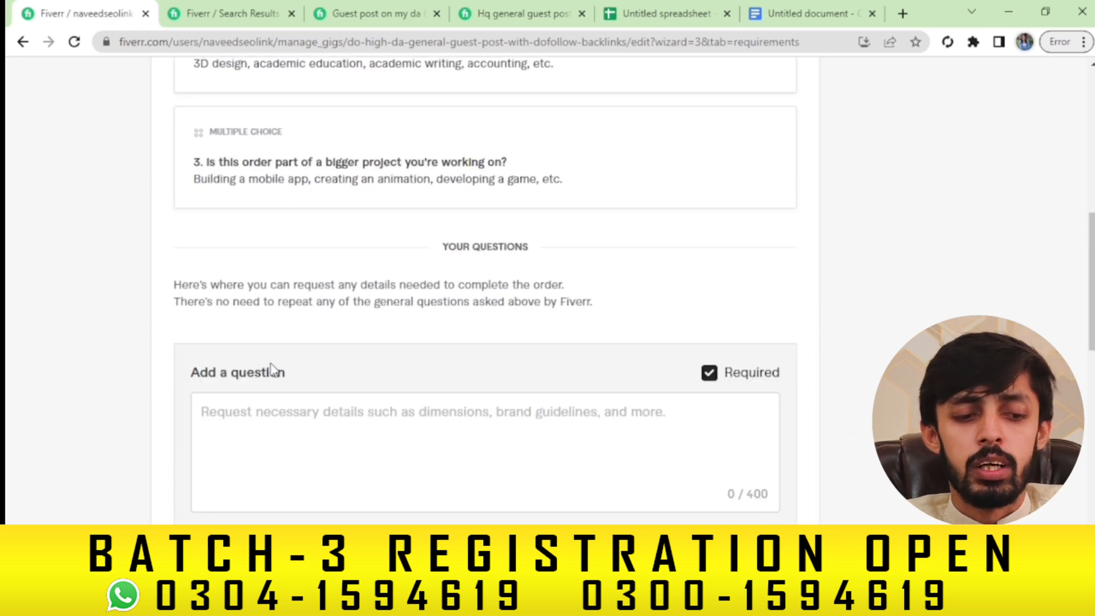
left_click(321, 418)
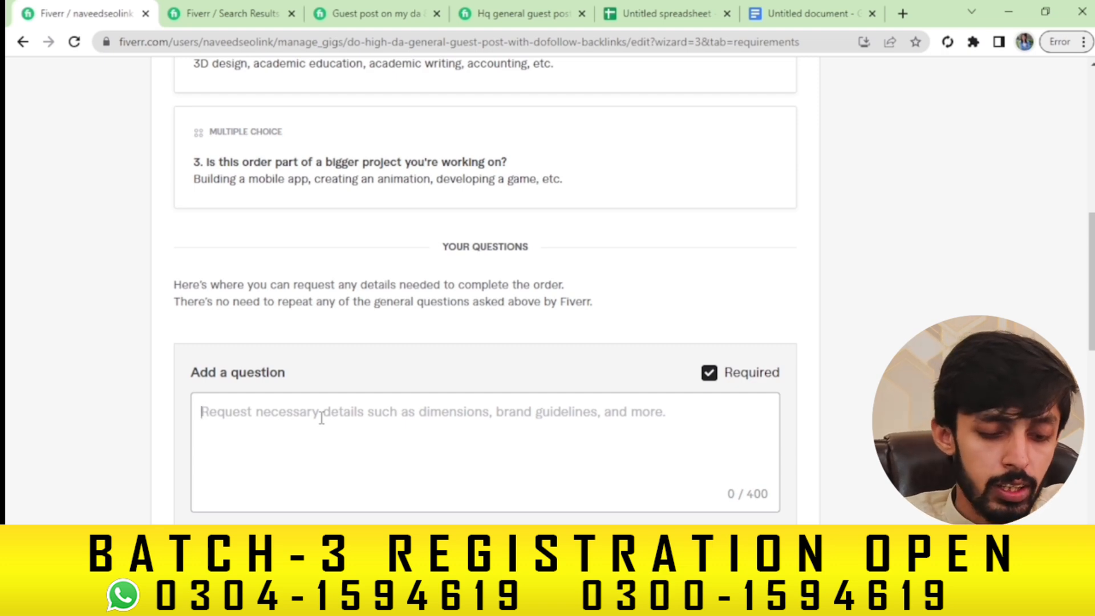
type("If you")
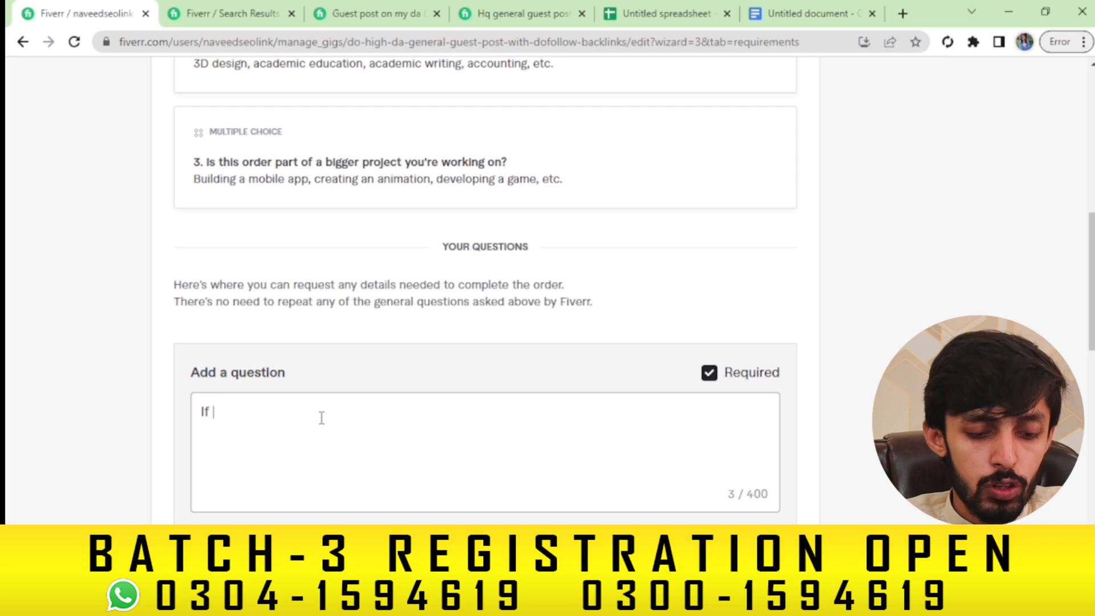
key("BackSpace")
key("BackSpace")
key("BackSpace")
key("BackSpace")
key("BackSpace")
key("BackSpace")
key("BackSpace")
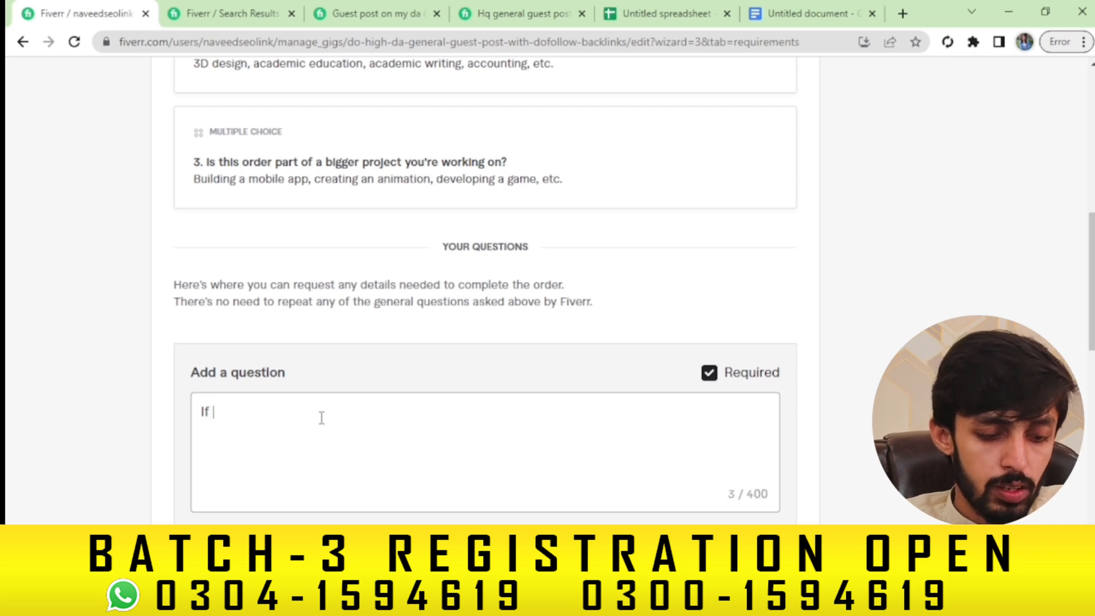
type("Give me ")
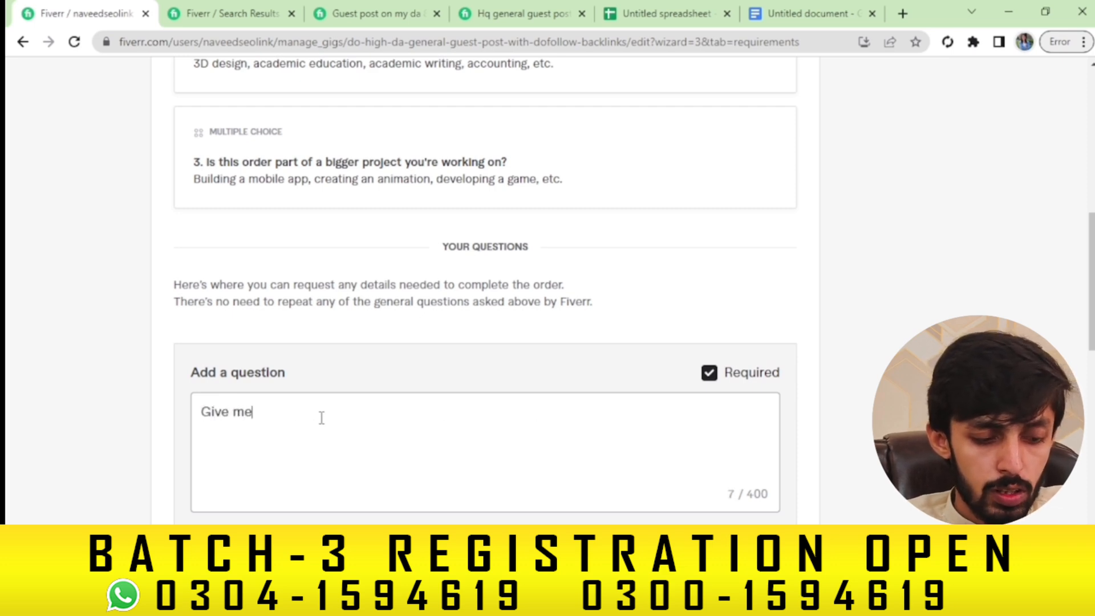
type("Art")
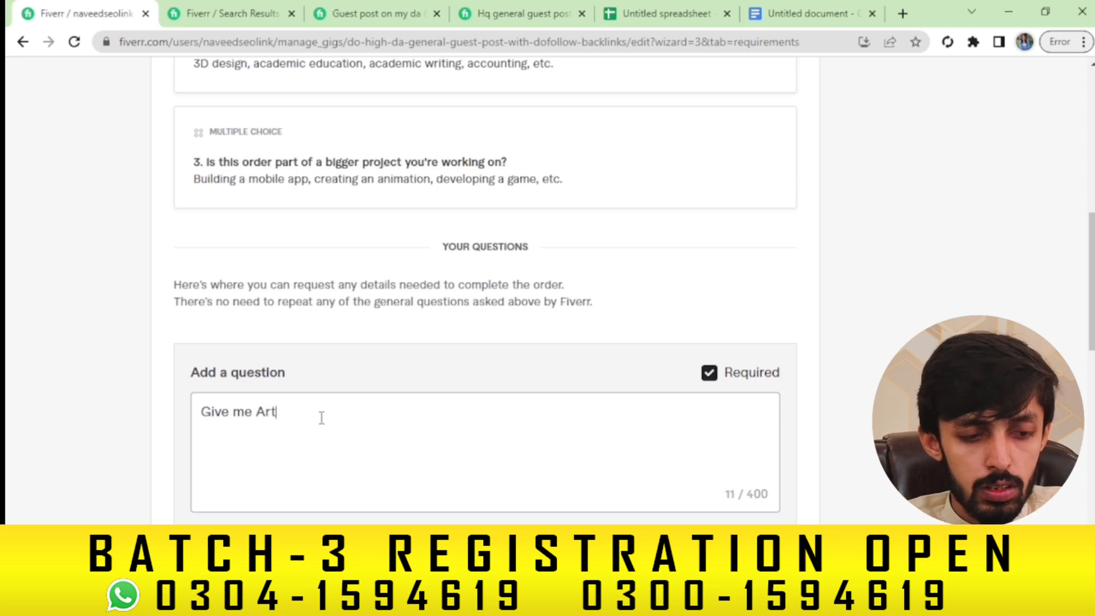
type("icles in")
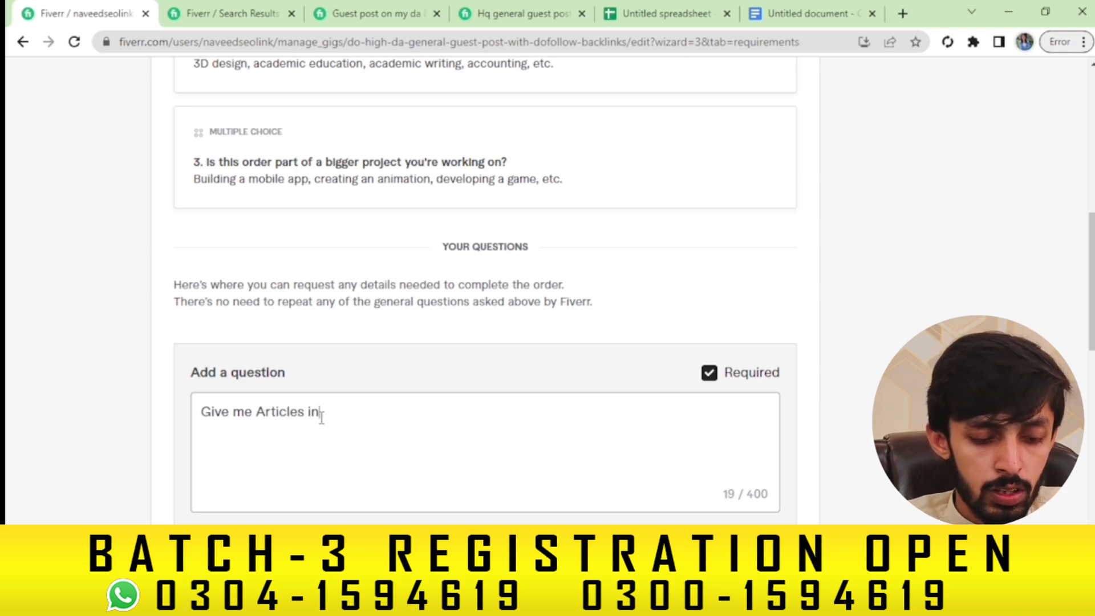
type(" Goog;e")
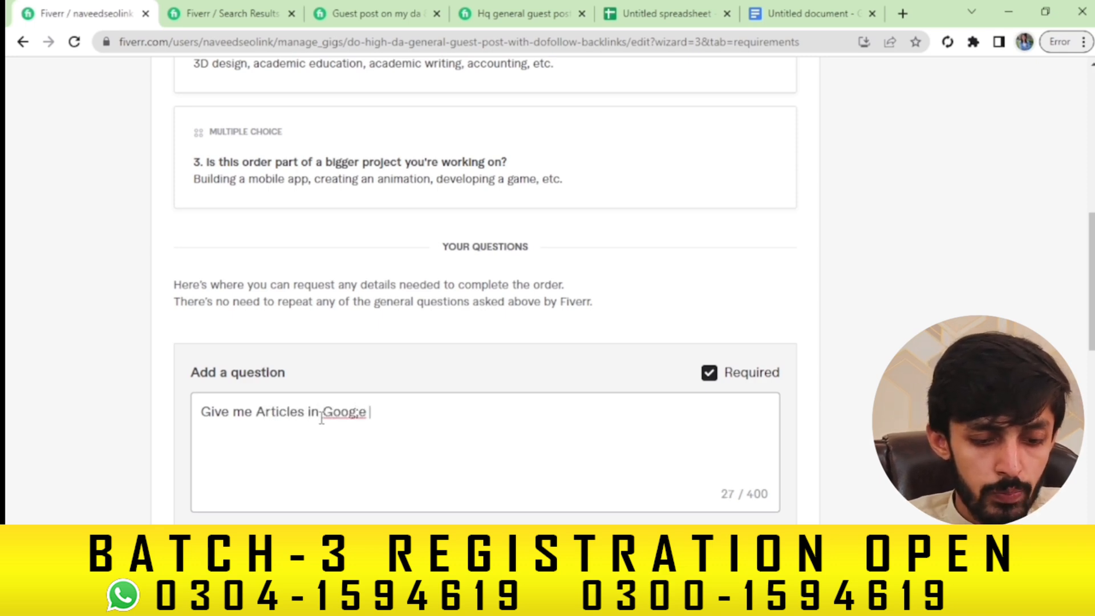
key("BackSpace")
key("BackSpace")
key("BackSpace")
type("le D")
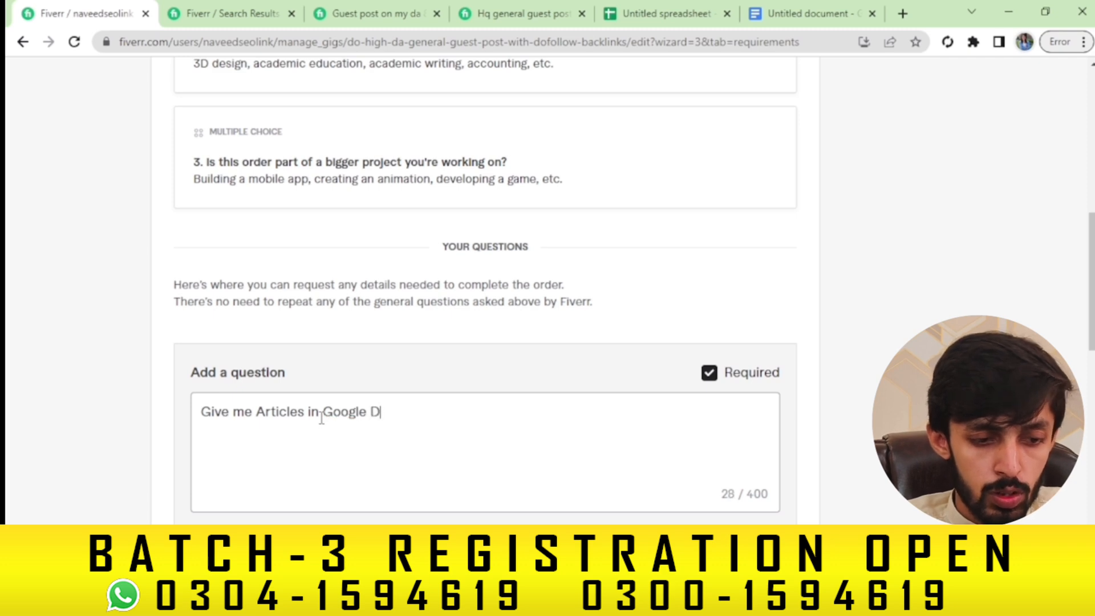
type("ocs File or ")
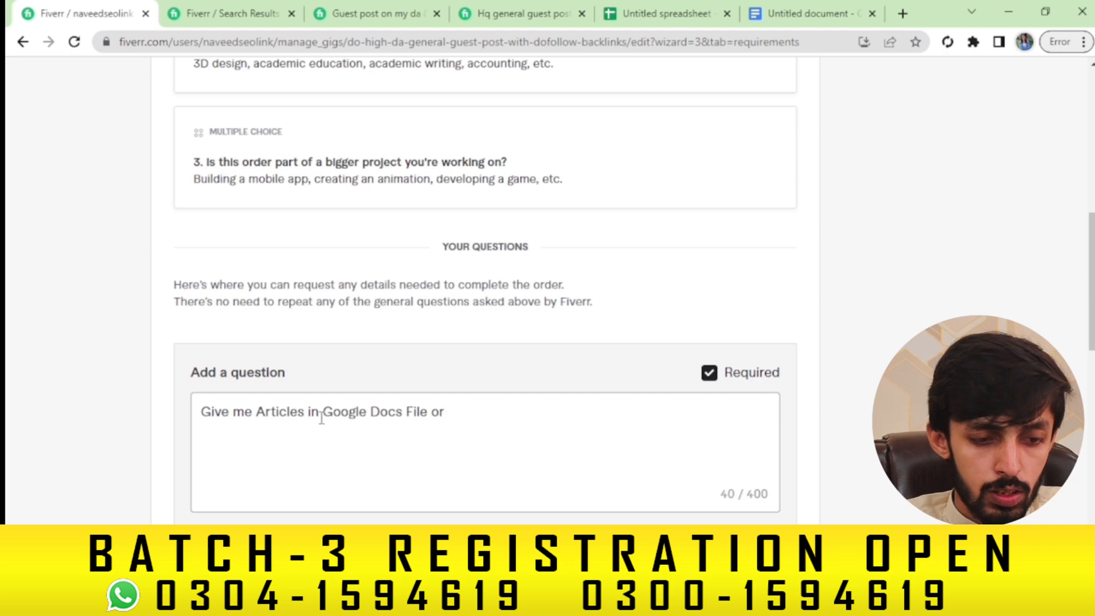
type("Docs")
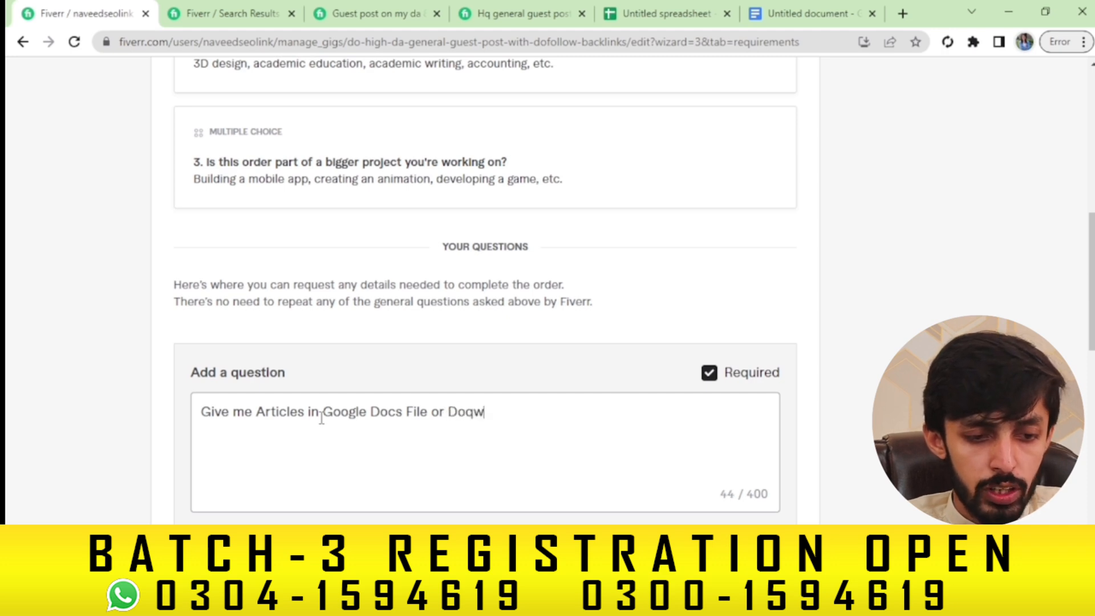
type("x")
key("BackSpace")
key("BackSpace")
key("BackSpace")
type("wnloaded")
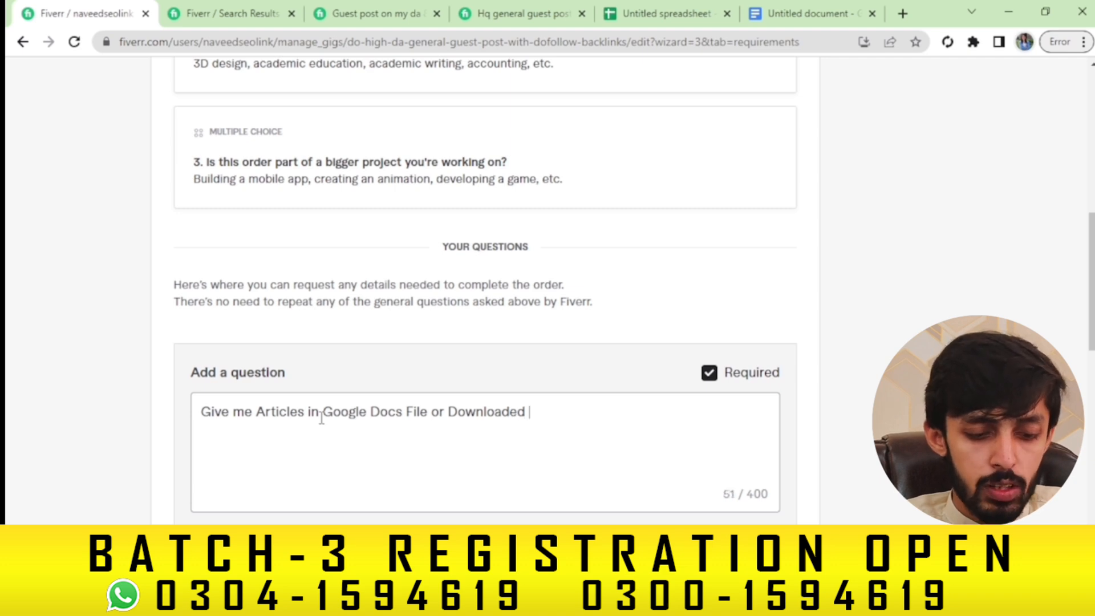
type(" File")
Add the lines 'For Article Writing:' and 'Give me Details of following' to the question
key("Return")
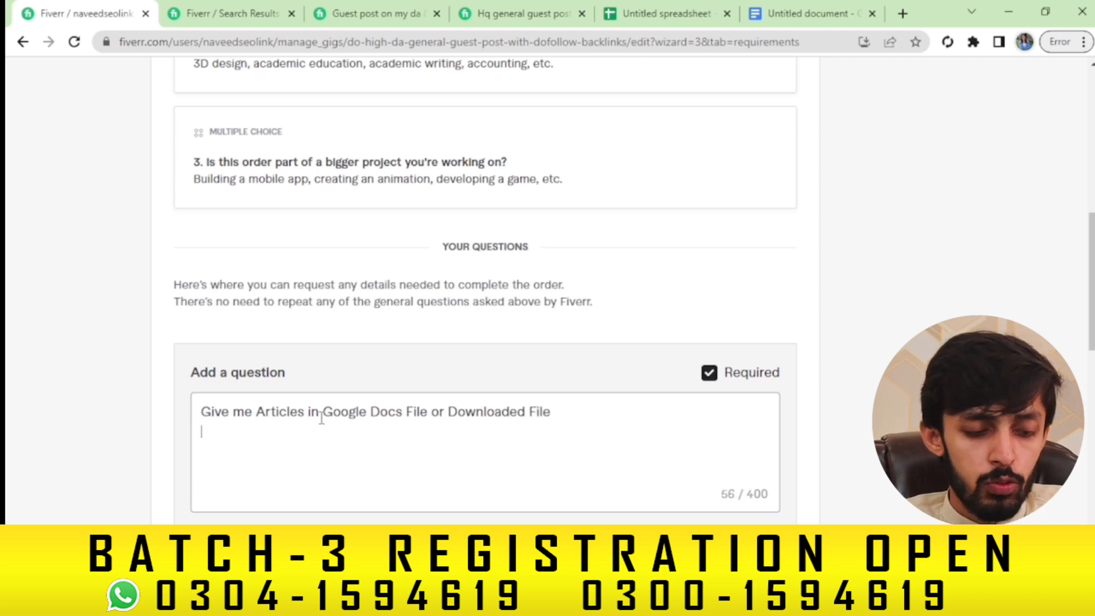
type("For A")
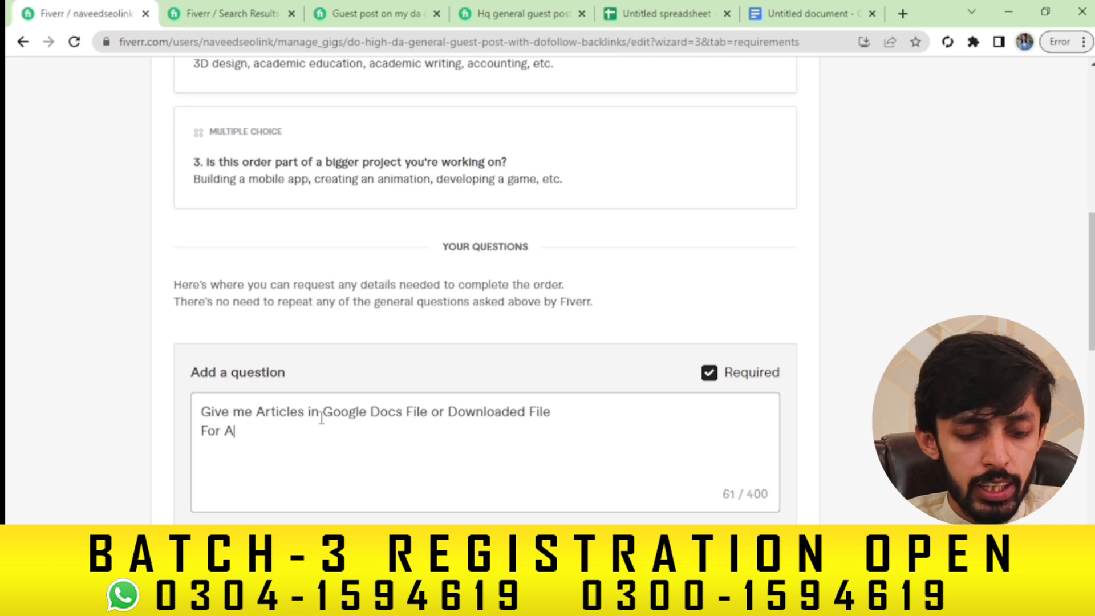
type("rticle W")
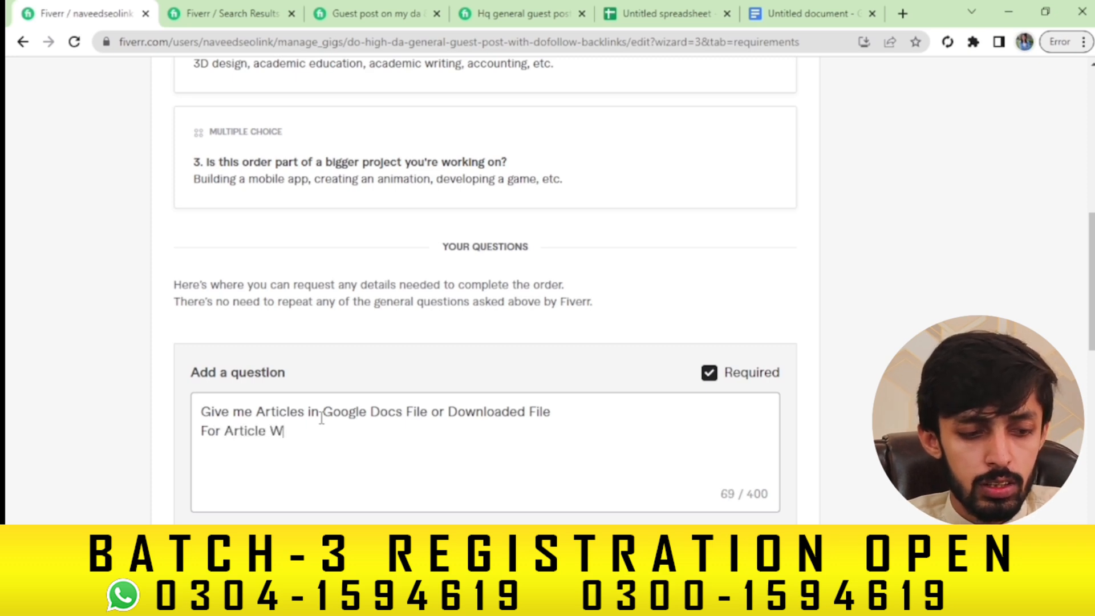
type("riting::")
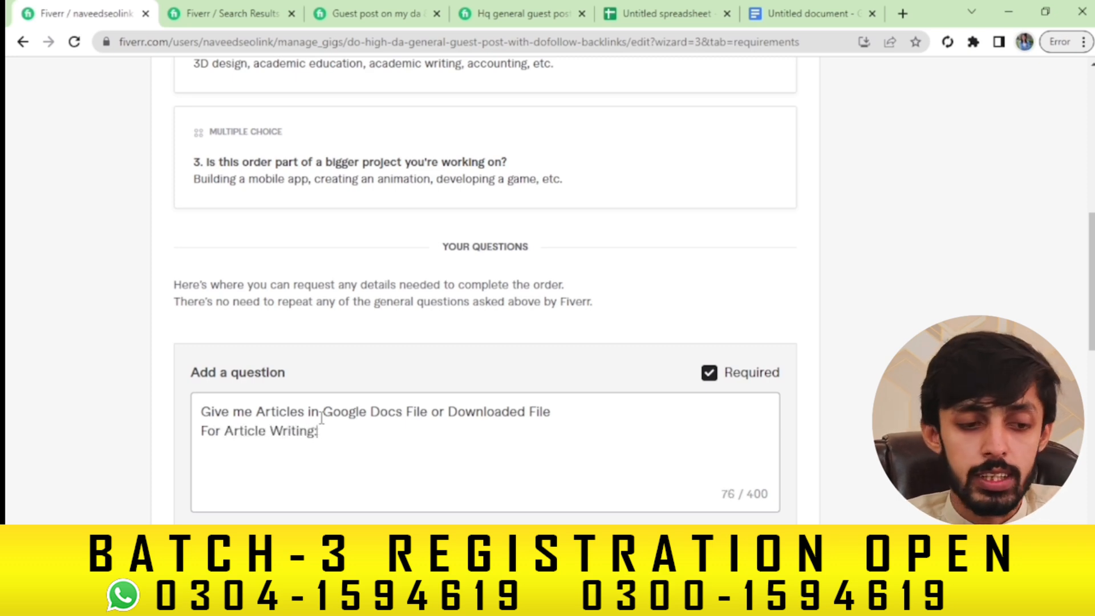
key("Return")
key("BackSpace")
key("BackSpace")
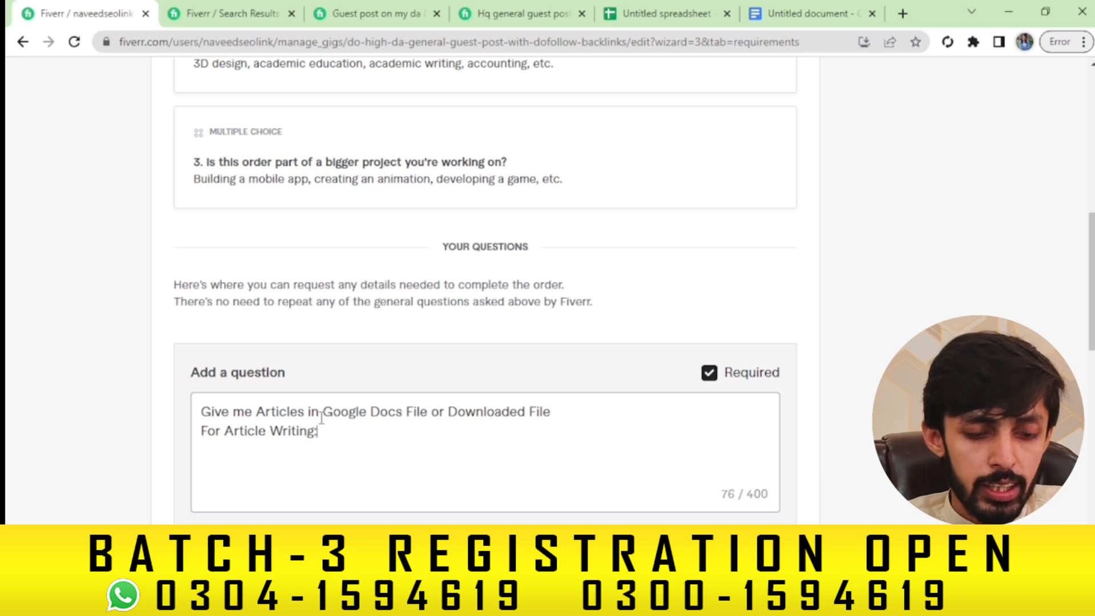
type("a")
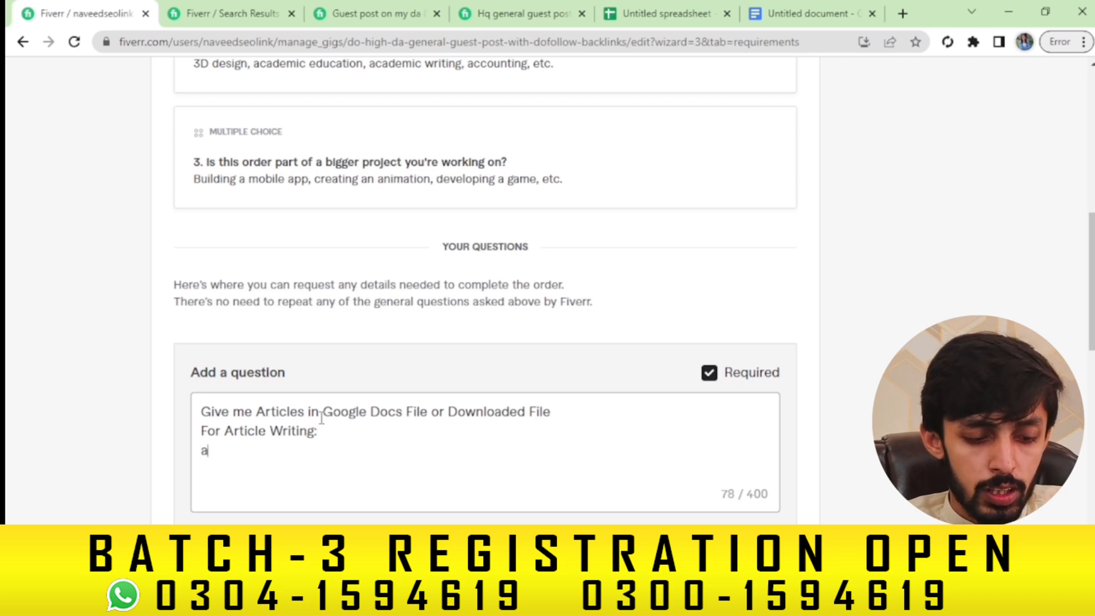
key("BackSpace")
type("gIVE M")
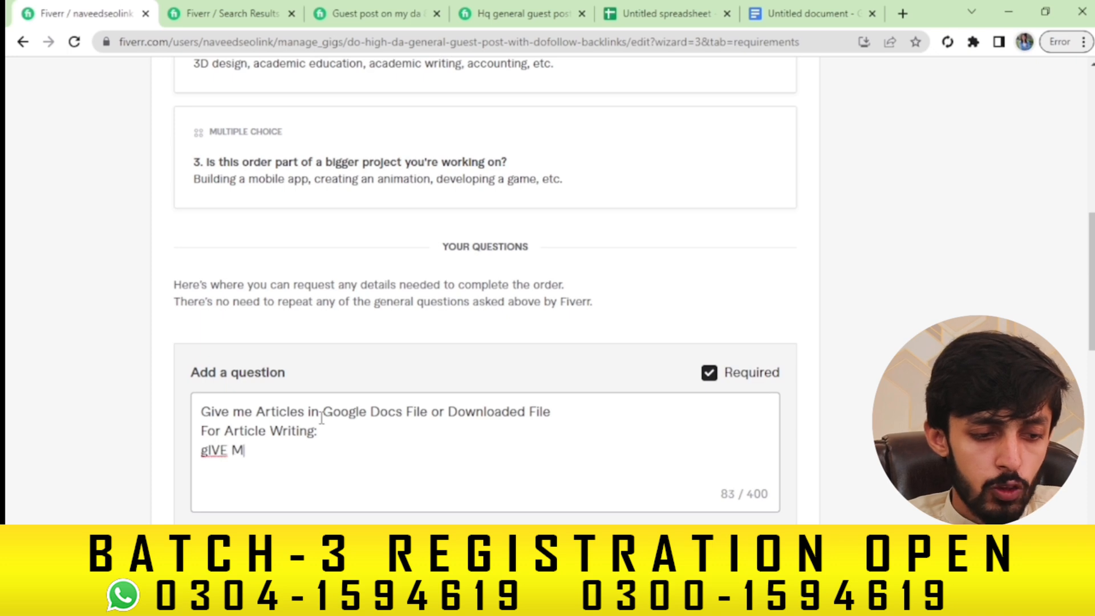
key("BackSpace")
key("BackSpace")
key("BackSpace")
key("BackSpace")
key("BackSpace")
key("BackSpace")
type("Gi")
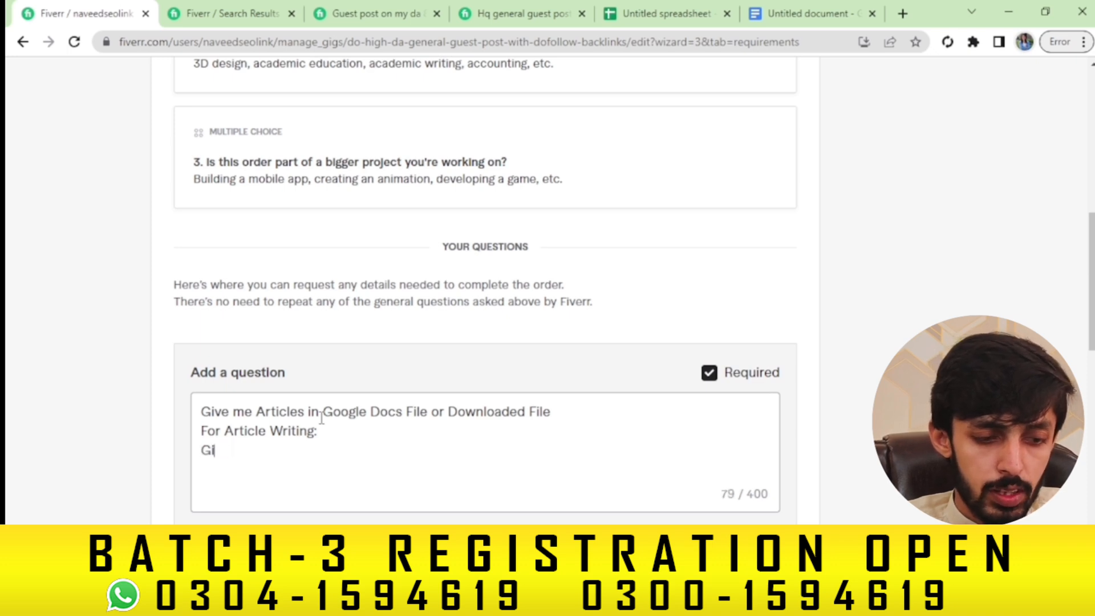
type("ve me De")
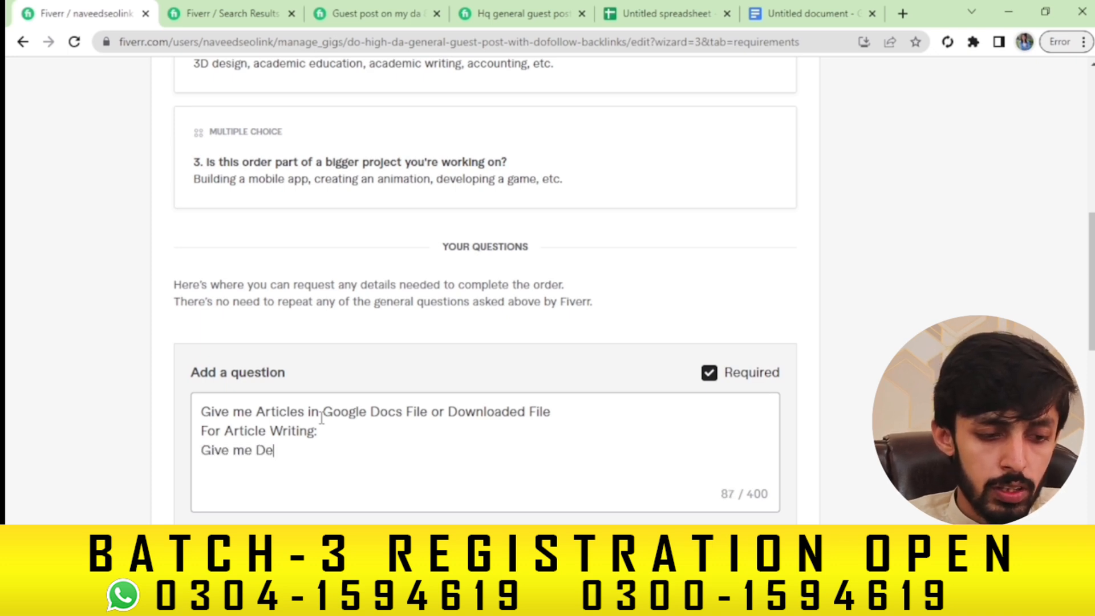
type("tails of f")
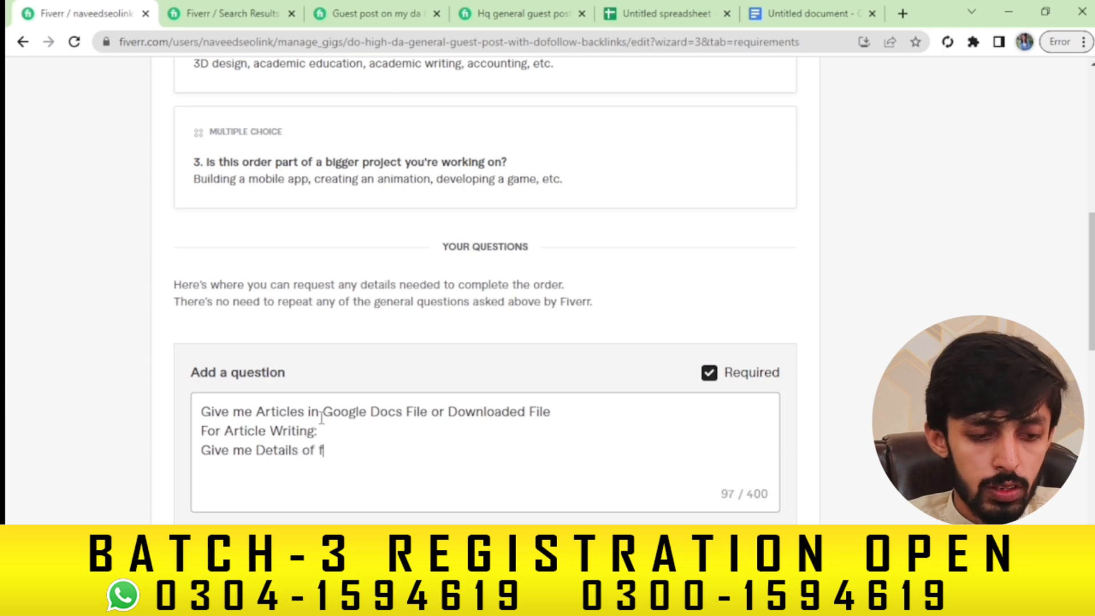
type("ollowing")
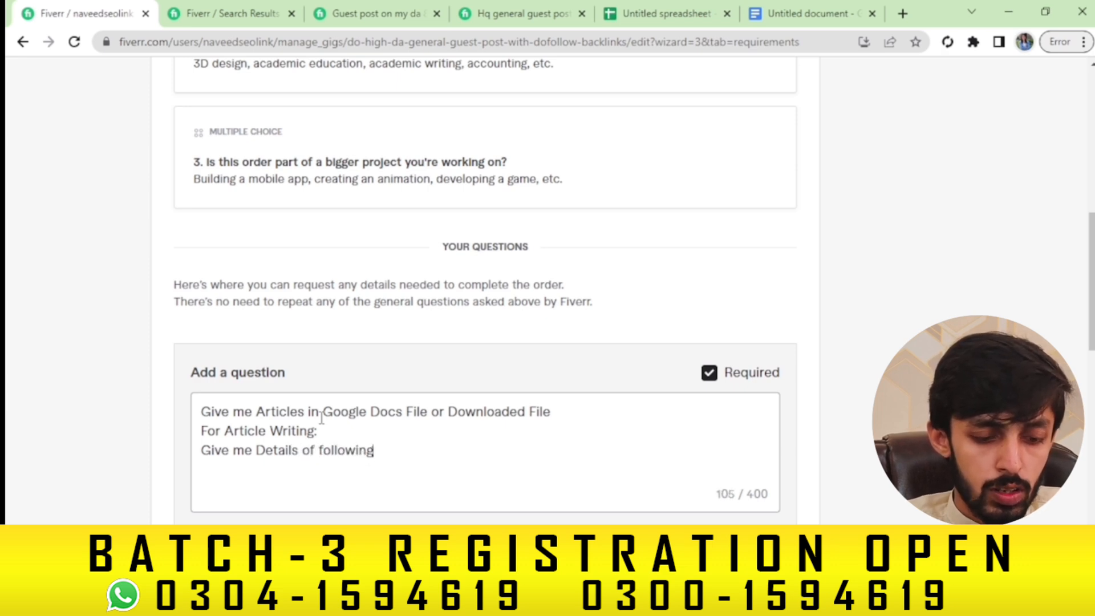
List 'Anchor TEXT' and 'URL' as the requested details
key("Return")
type("Anchors")
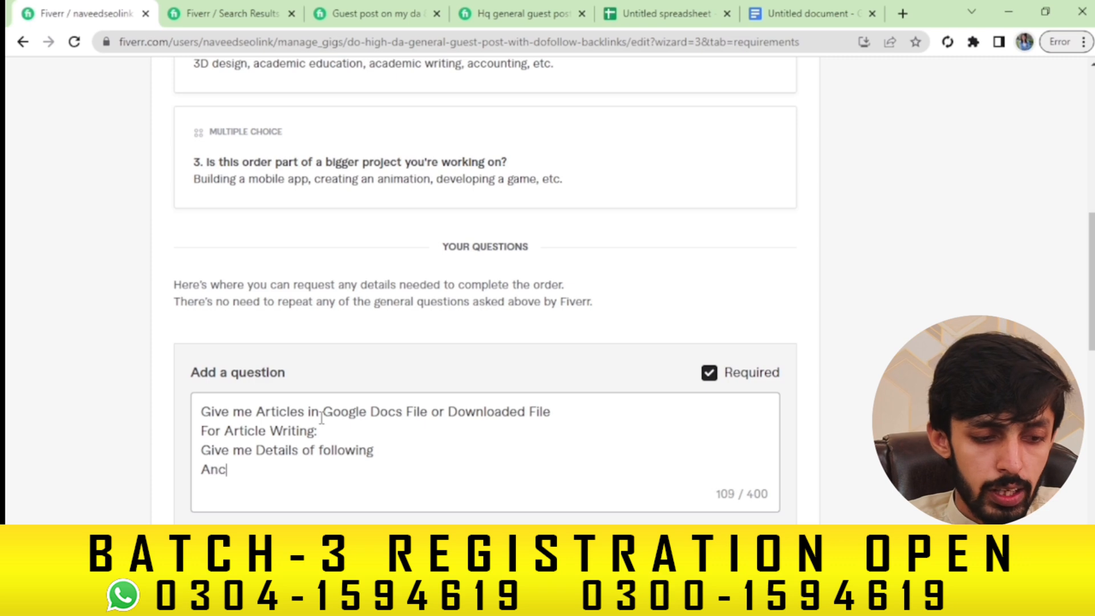
key("BackSpace")
key("BackSpace")
type("T")
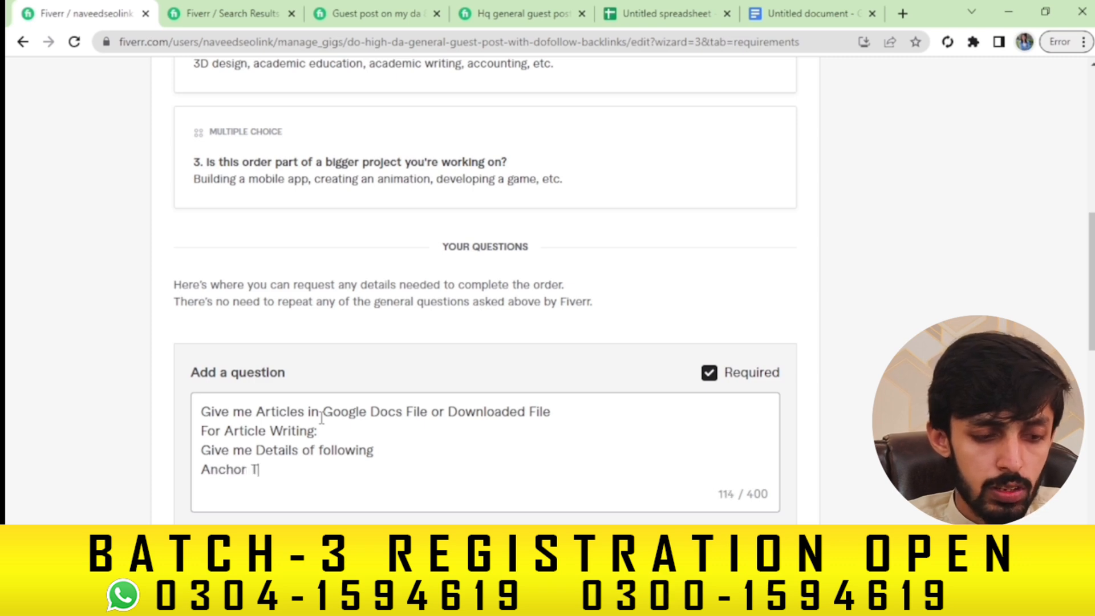
type("EXT")
key("Return")
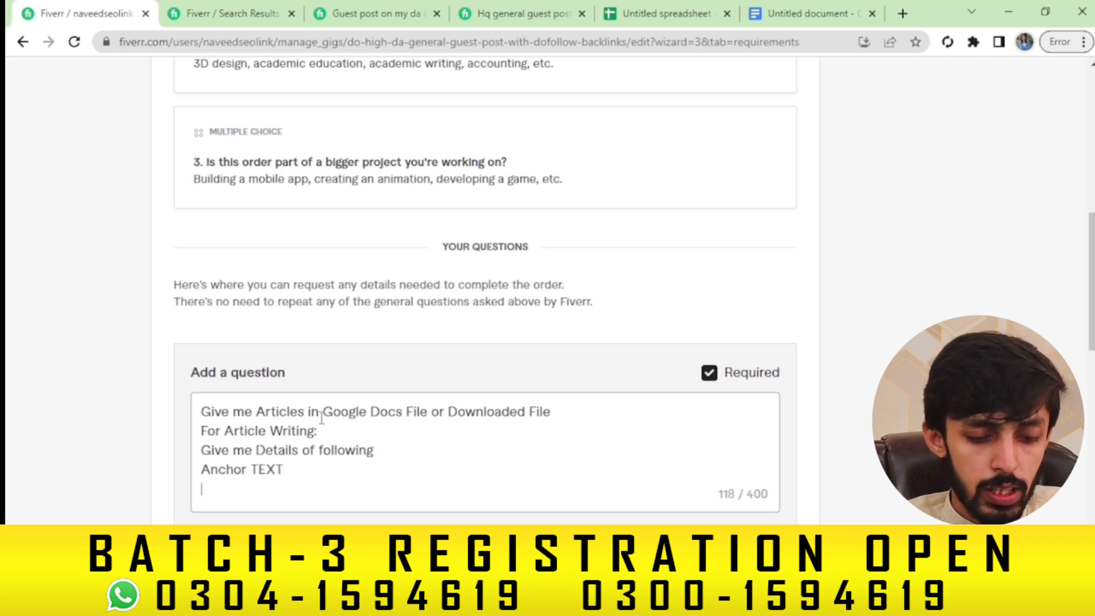
type("URL")
key("Return")
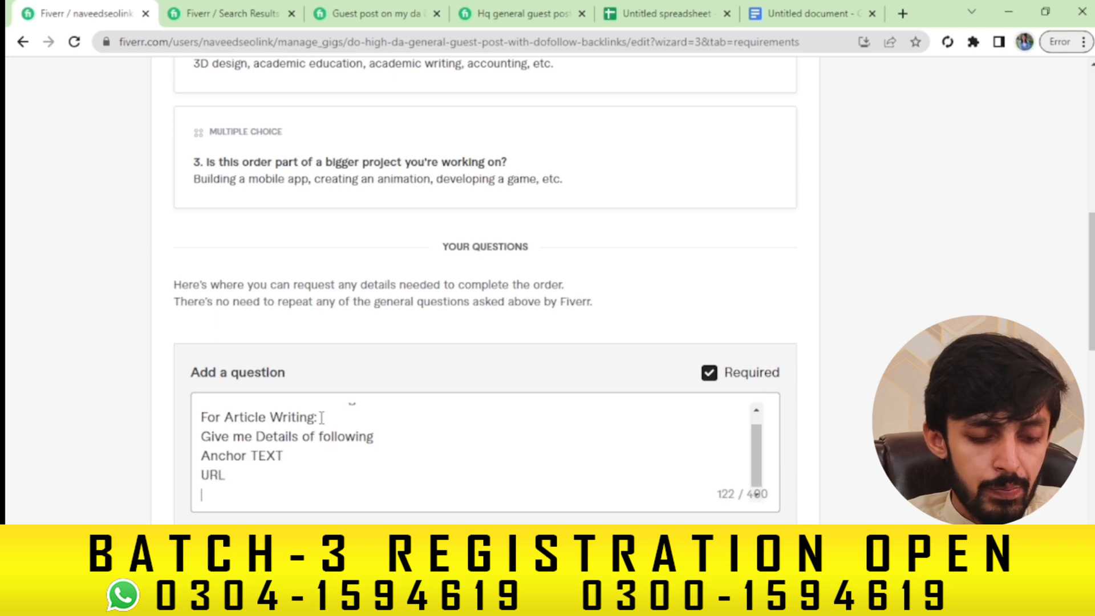
type("KE")
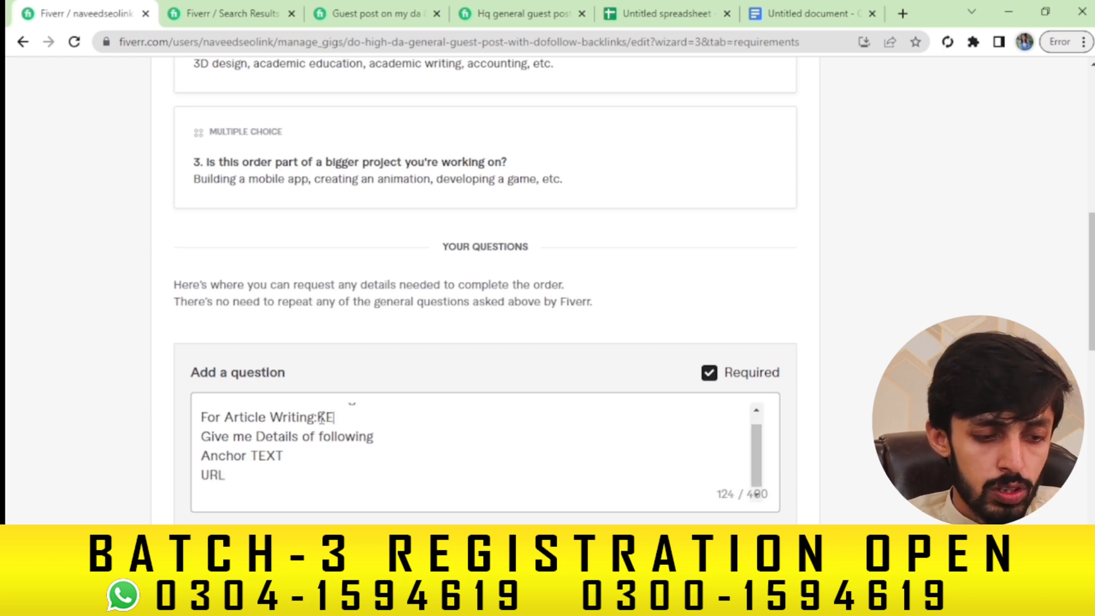
key("BackSpace")
key("BackSpace")
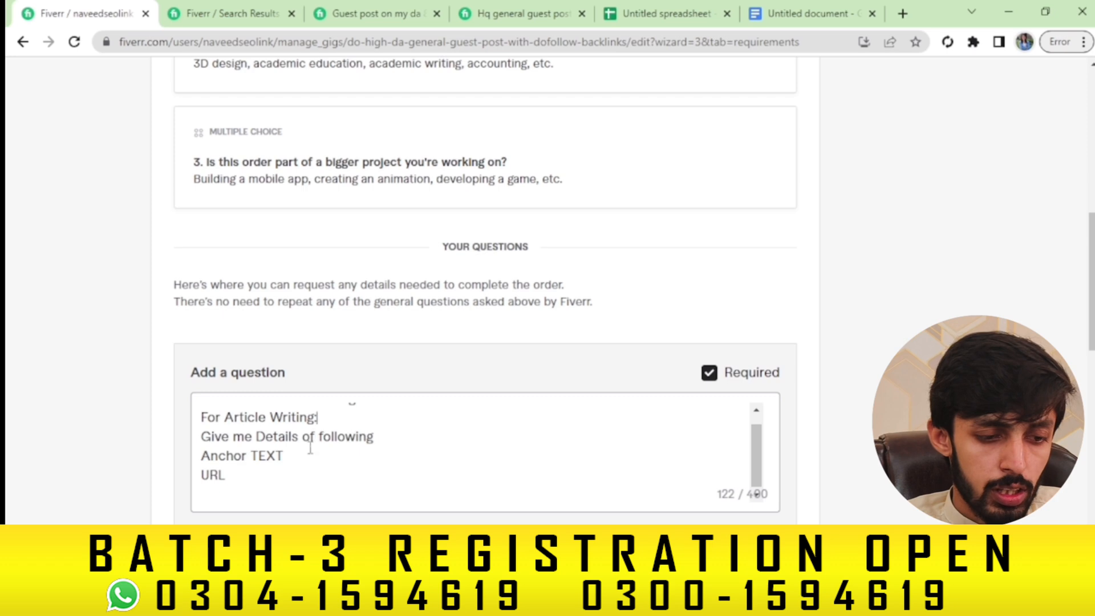
Add 'Words?' and 'Title of Article' lines below the URL line
left_click(240, 478)
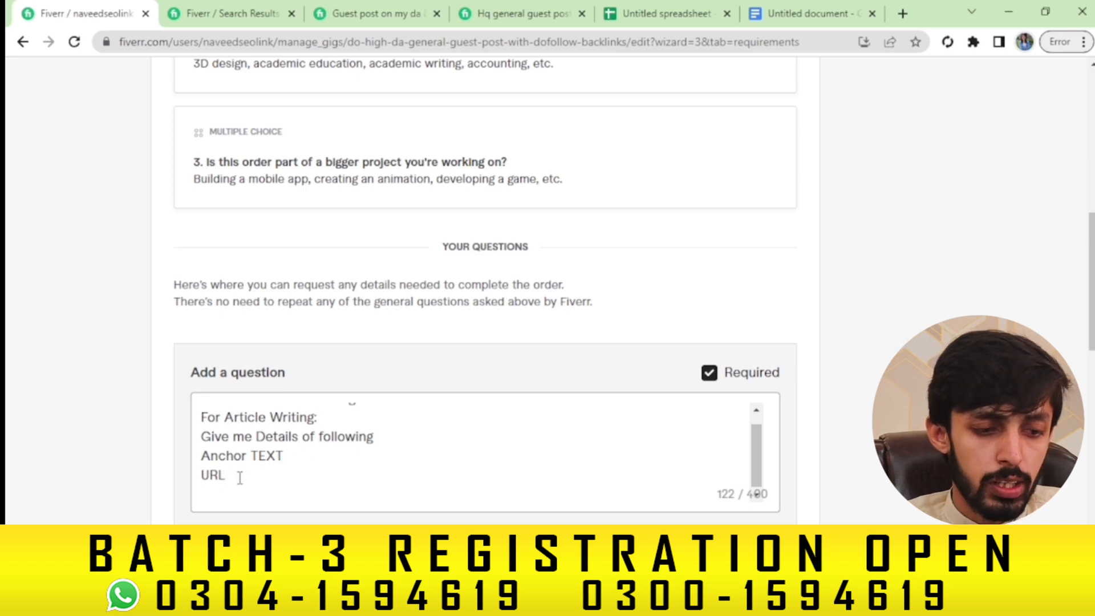
key("Return")
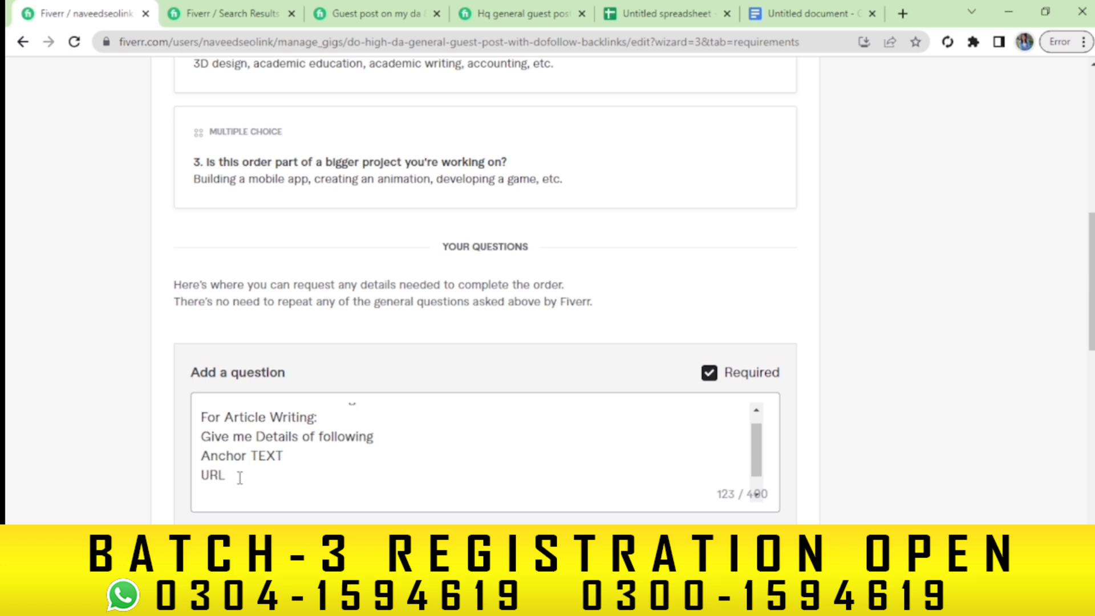
type("KWYROD")
key("BackSpace")
key("BackSpace")
key("BackSpace")
key("BackSpace")
key("BackSpace")
key("BackSpace")
type("1")
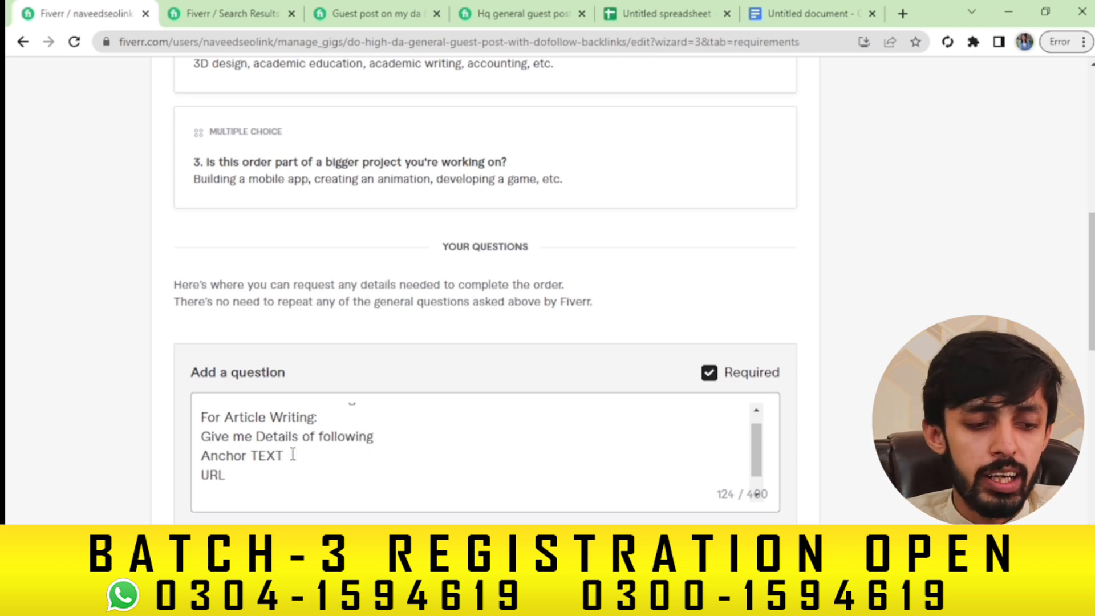
key("Return")
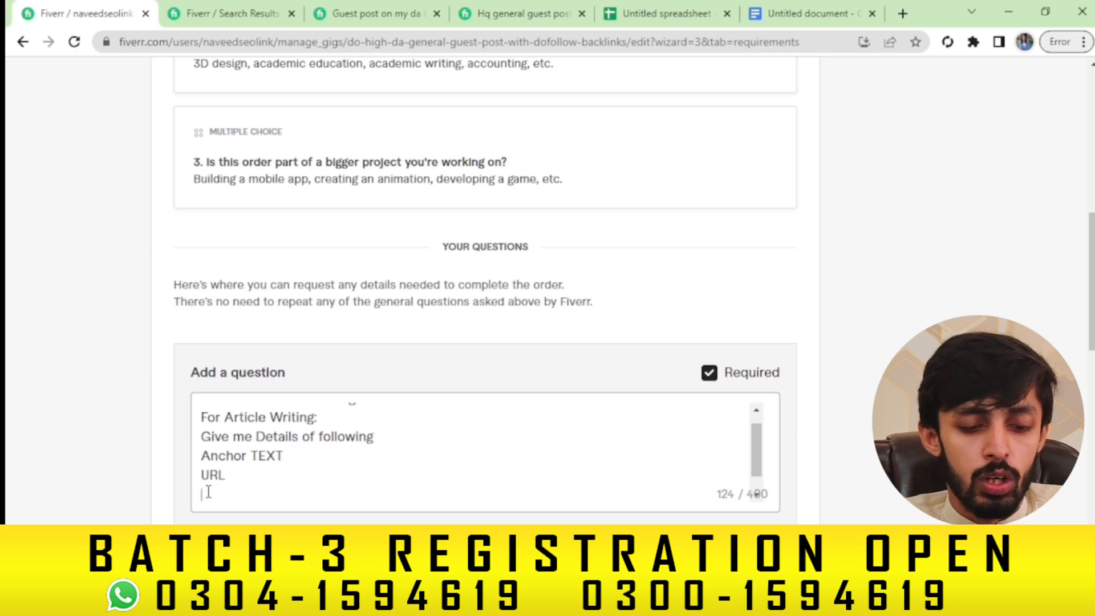
type("Words")
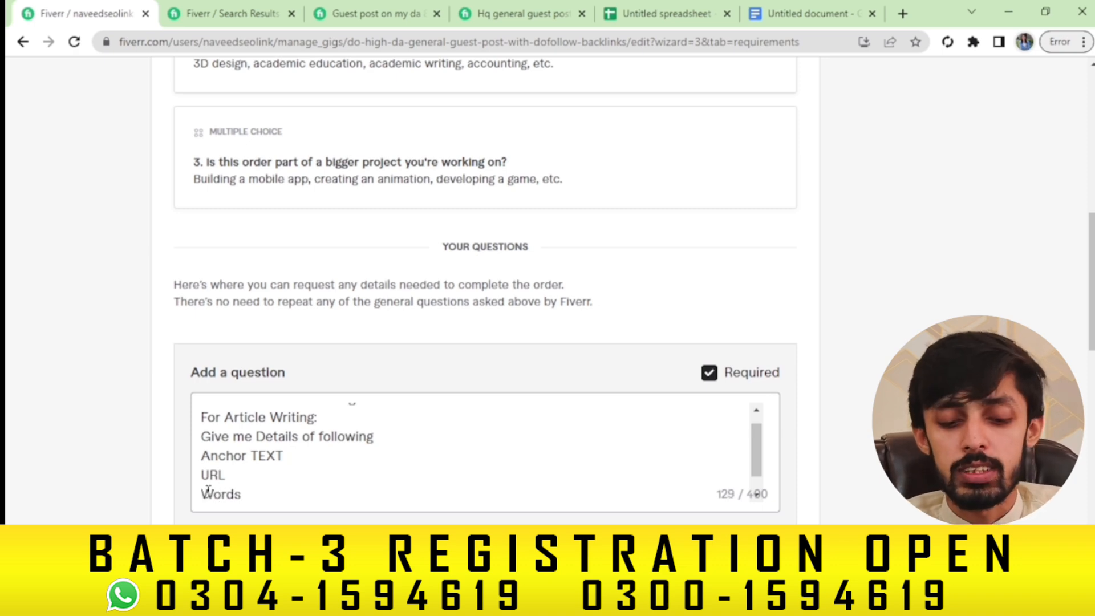
type("?")
key("Return")
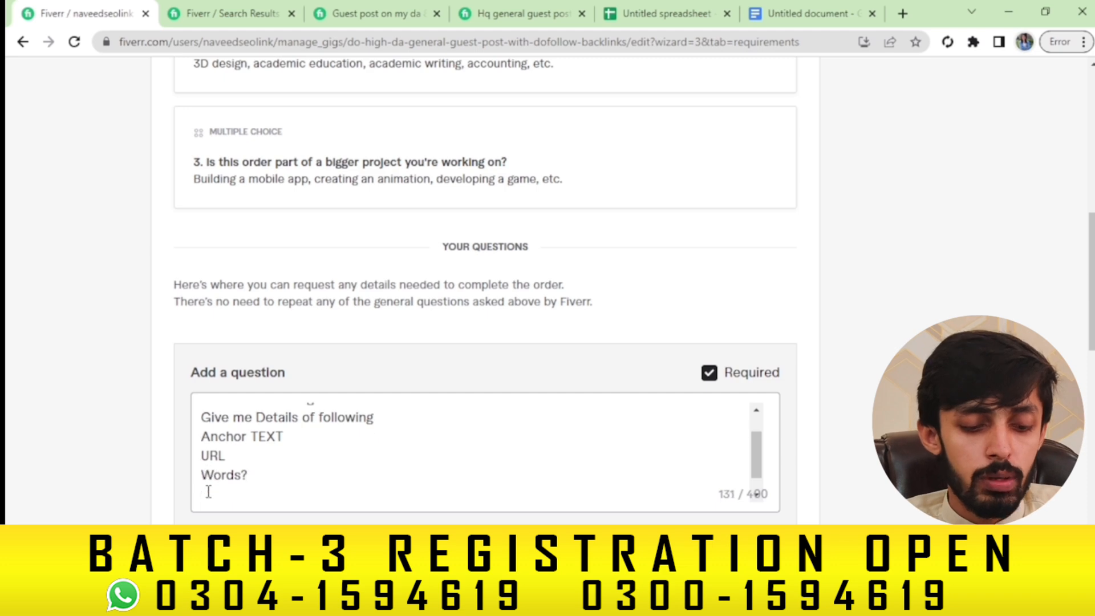
type("Titl")
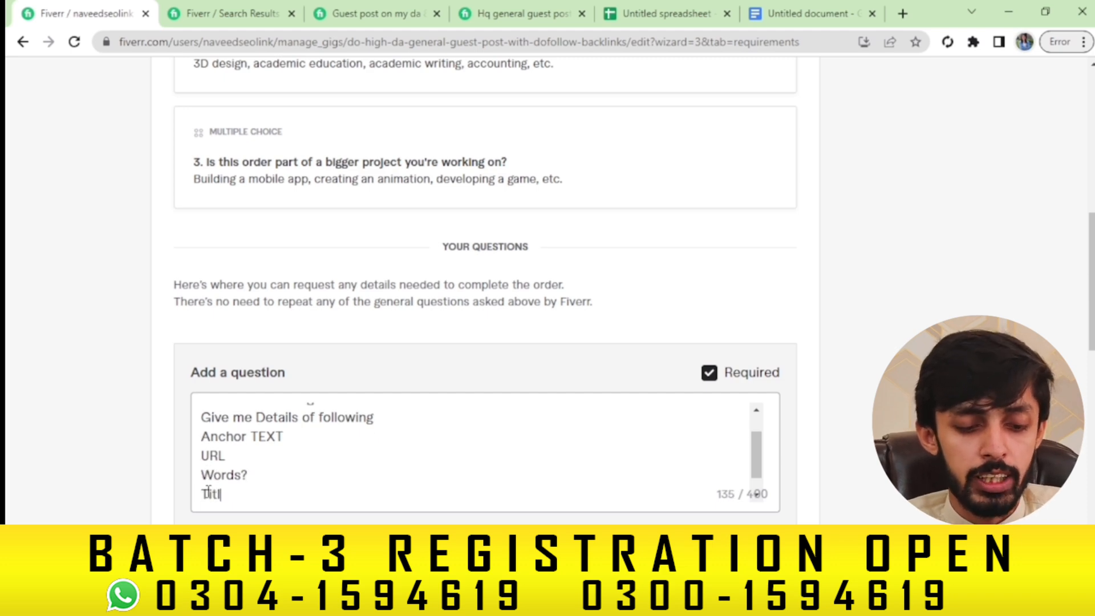
type("e of AAr")
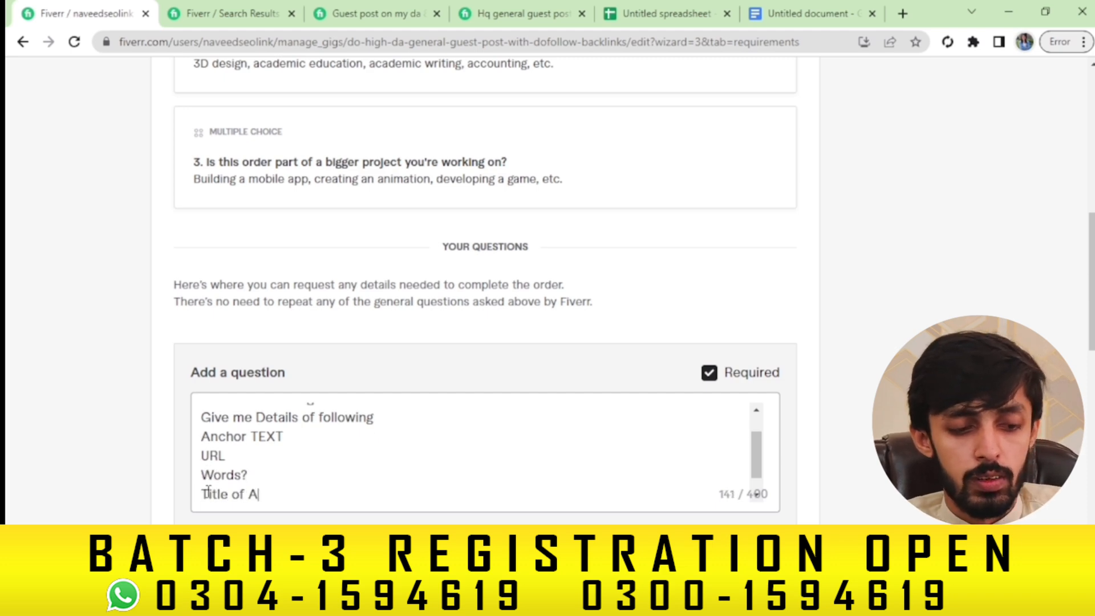
key("BackSpace")
key("BackSpace")
type("rticle")
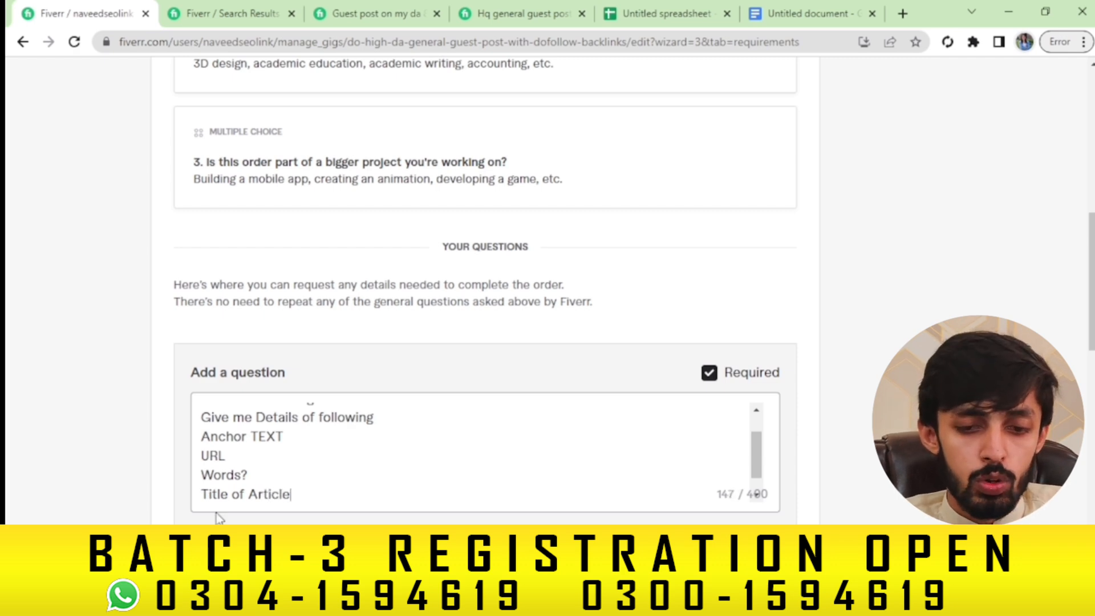
scroll(782, 371, "down", 3)
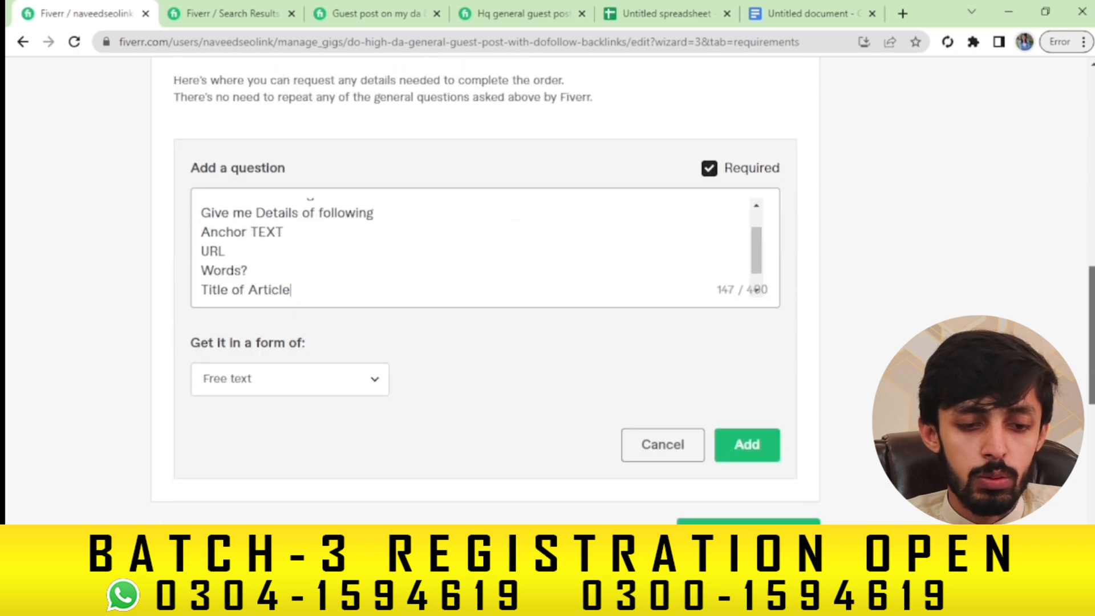
Add the question as a free-text requirement and save the requirements to continue to Gallery
left_click(751, 434)
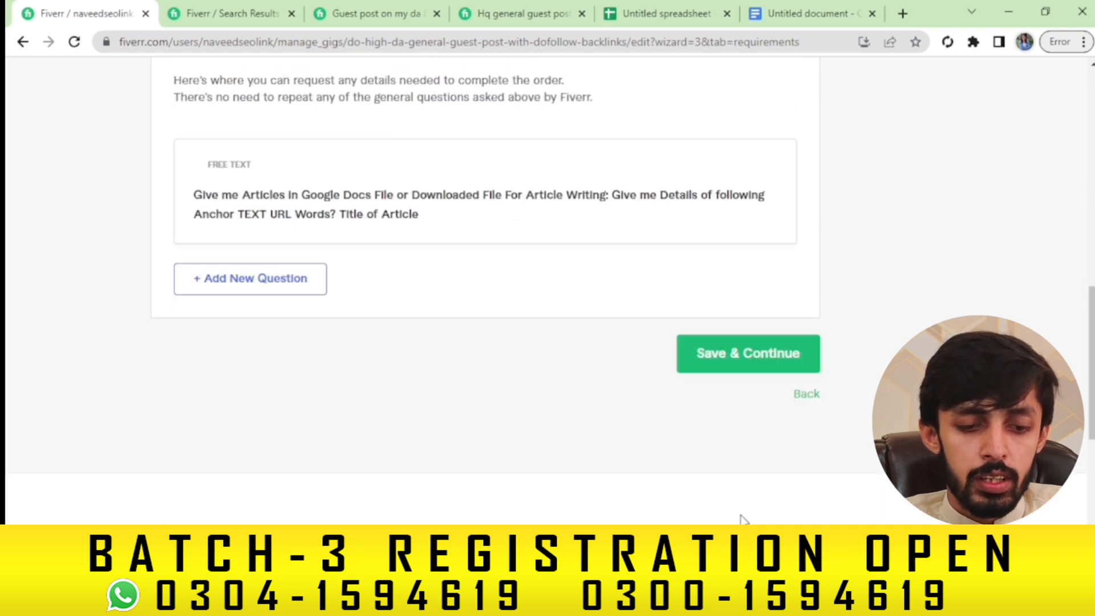
left_click(740, 357)
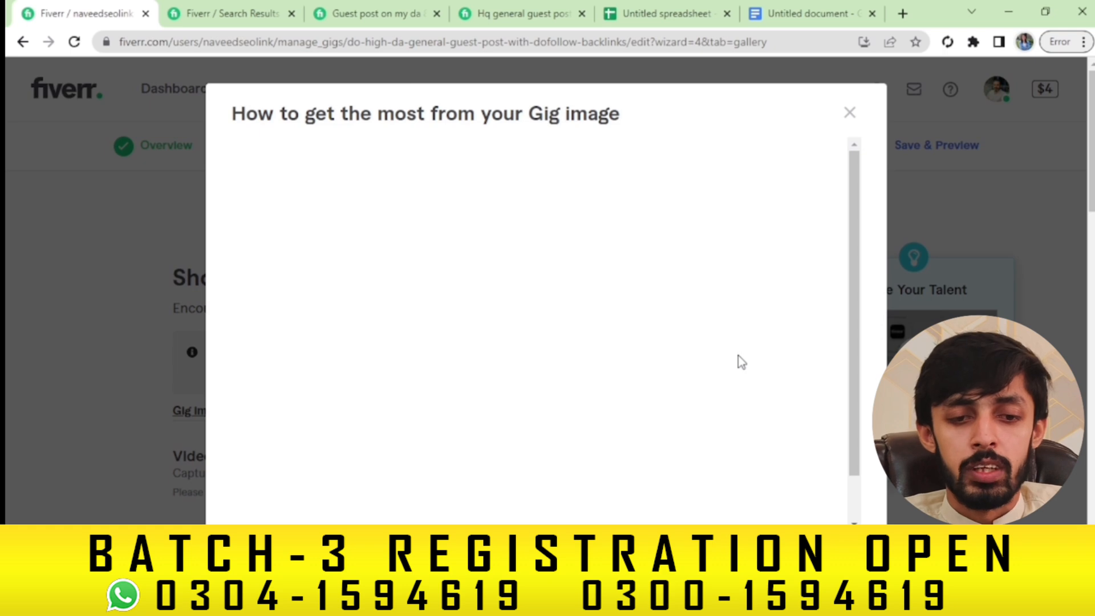
Upload naveed-new-gig from Downloads as the gallery image and continue to Publish
left_click(851, 114)
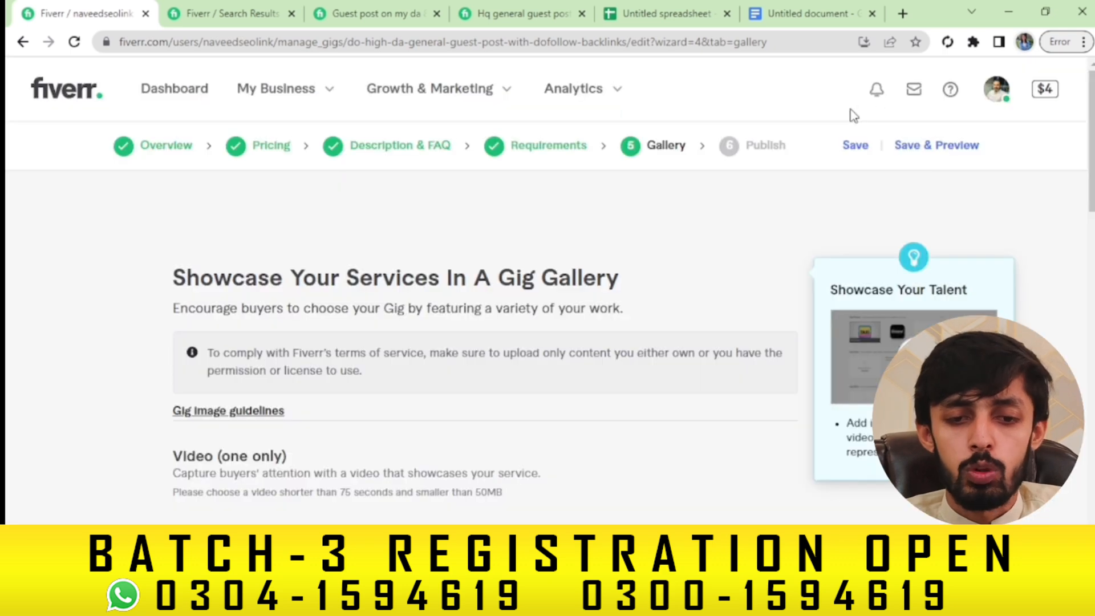
scroll(485, 285, "down", 6)
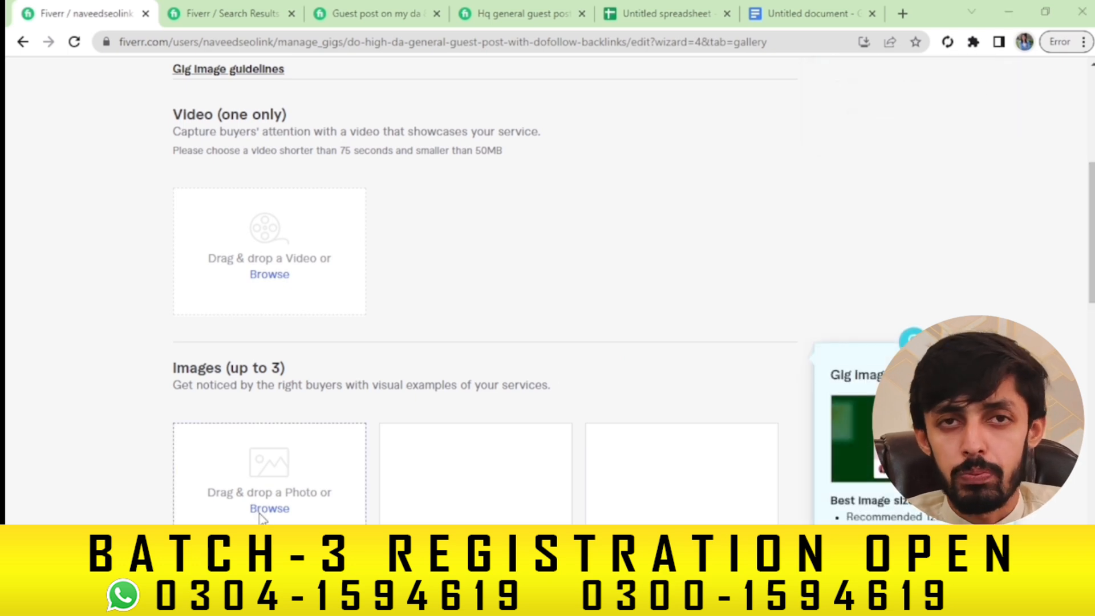
left_click(268, 508)
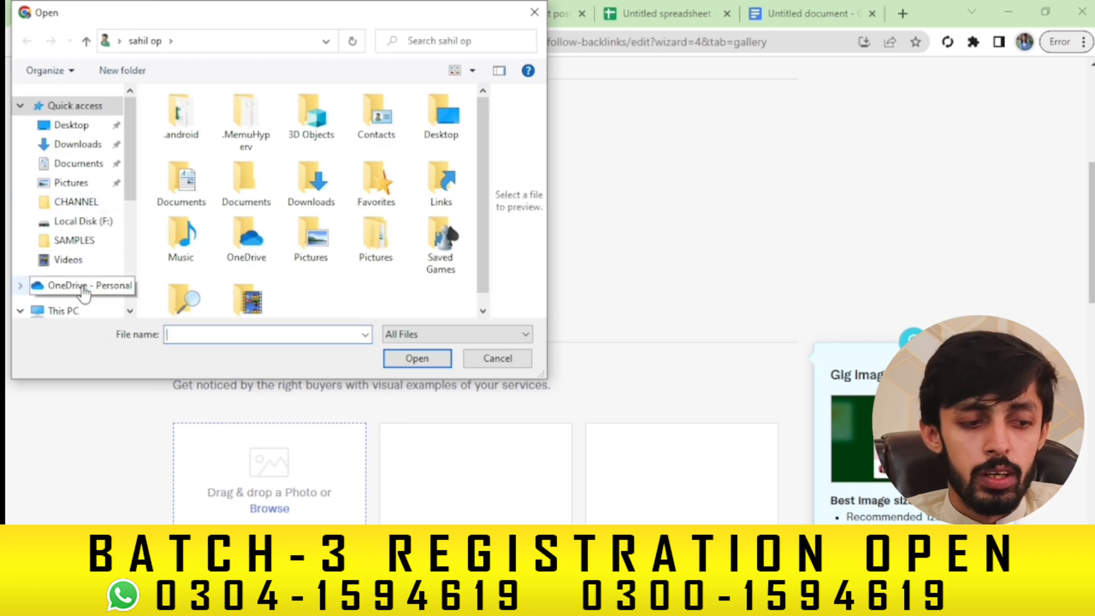
left_click(76, 144)
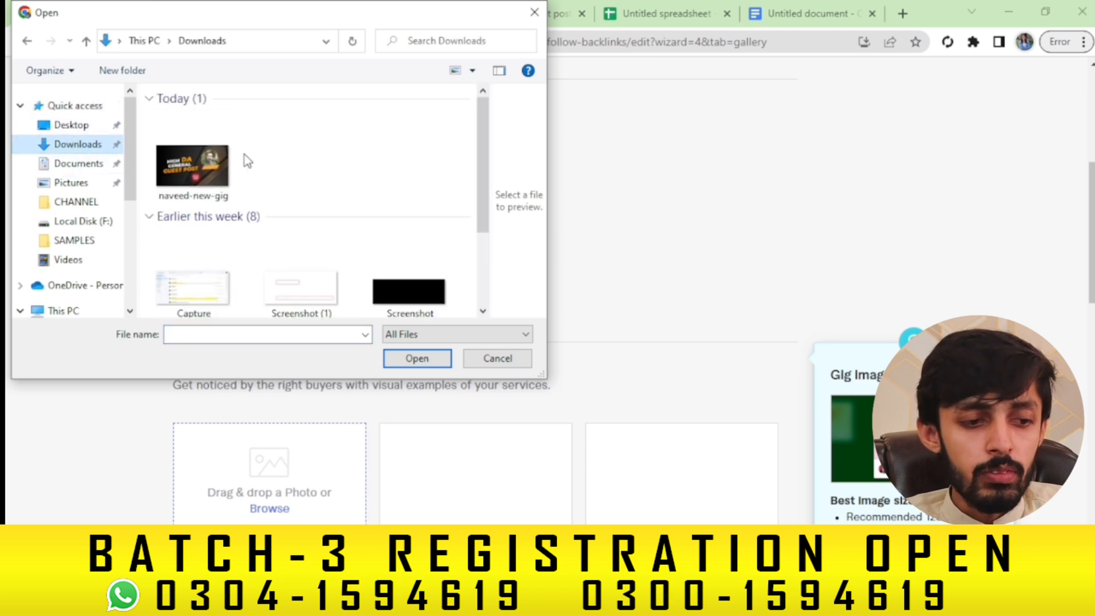
double_click(217, 169)
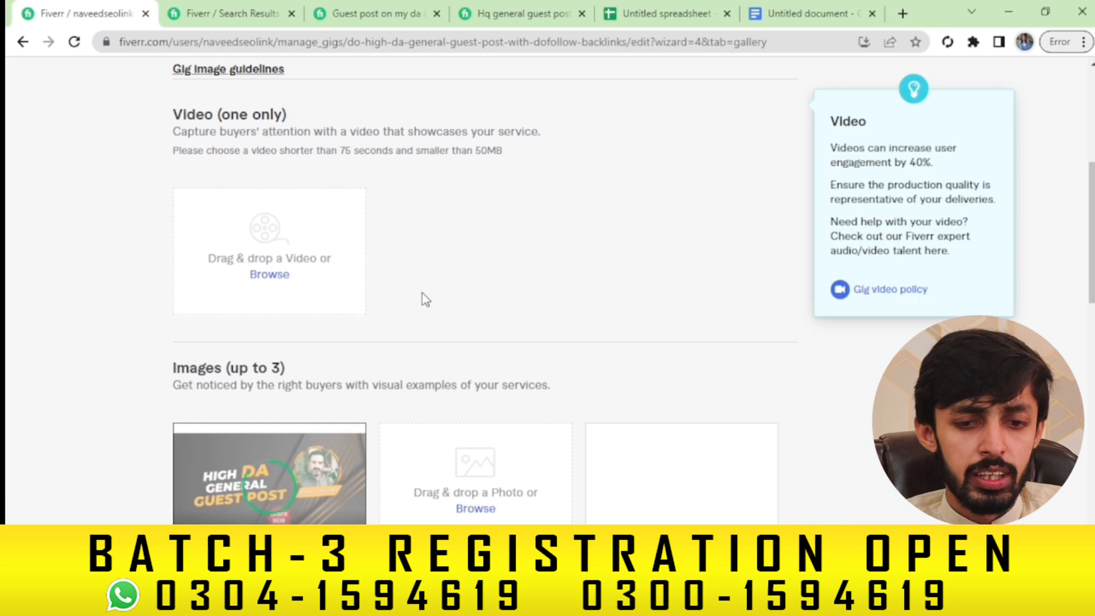
scroll(484, 285, "down", 8)
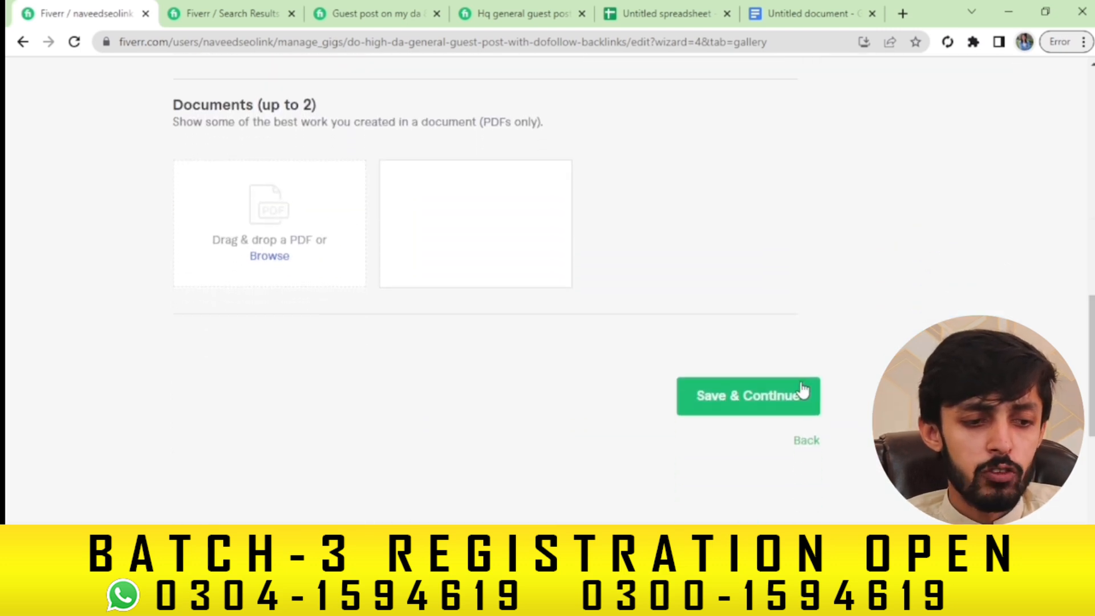
left_click(772, 396)
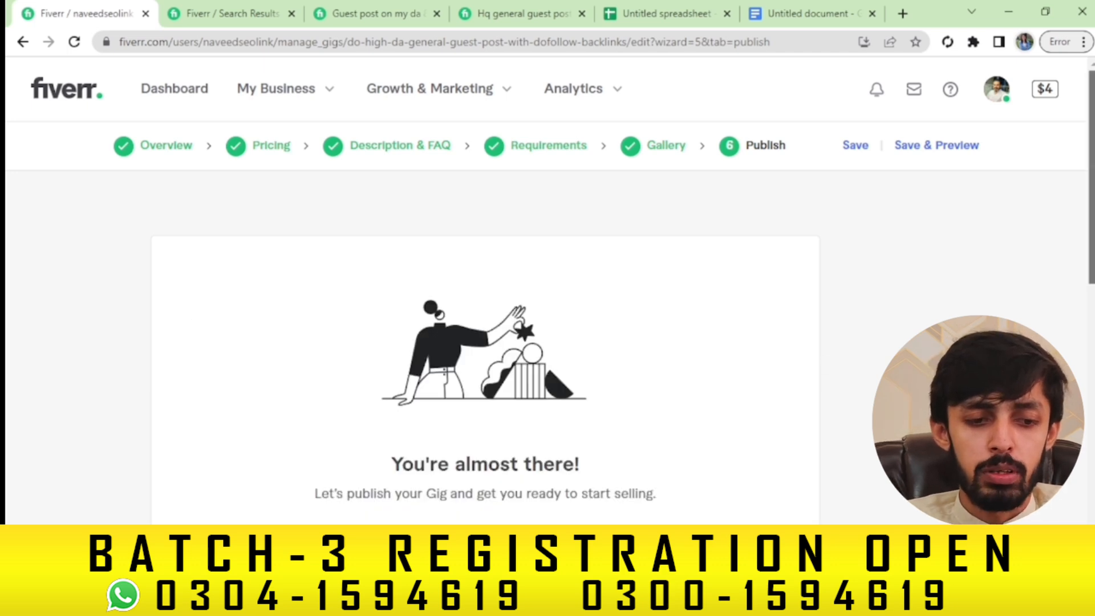
Publish the gig, copy its share link, and open a new browser tab
scroll(775, 391, "down", 3)
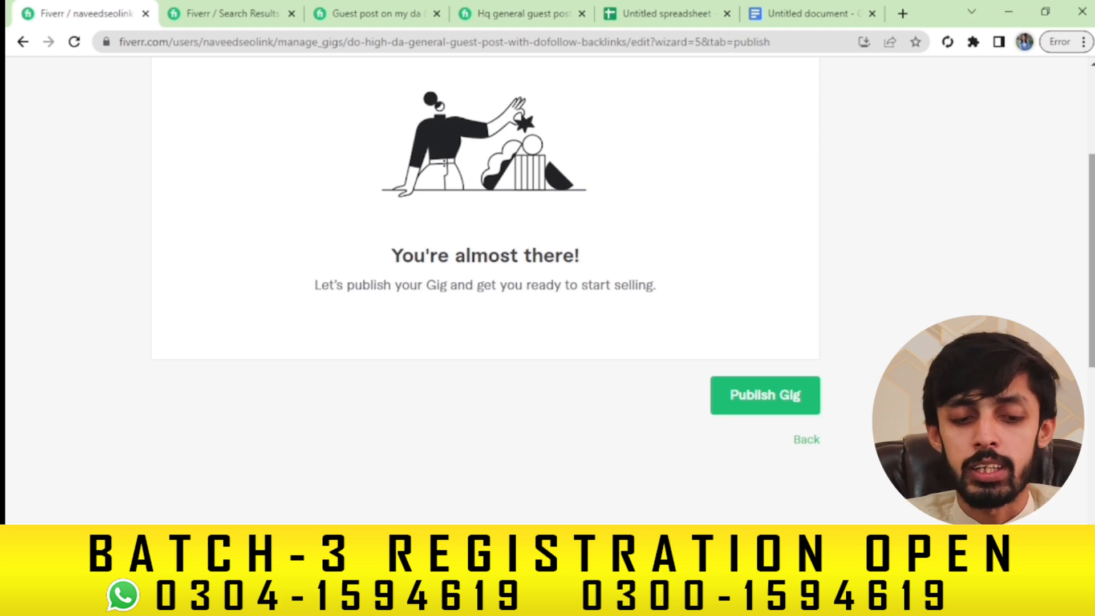
left_click(790, 399)
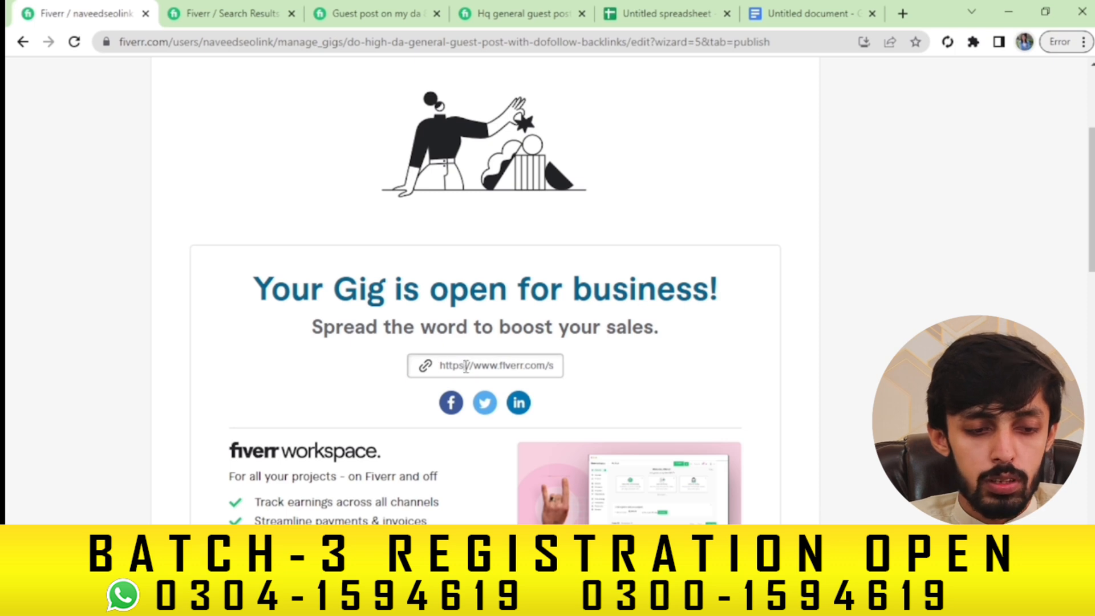
left_click(466, 366)
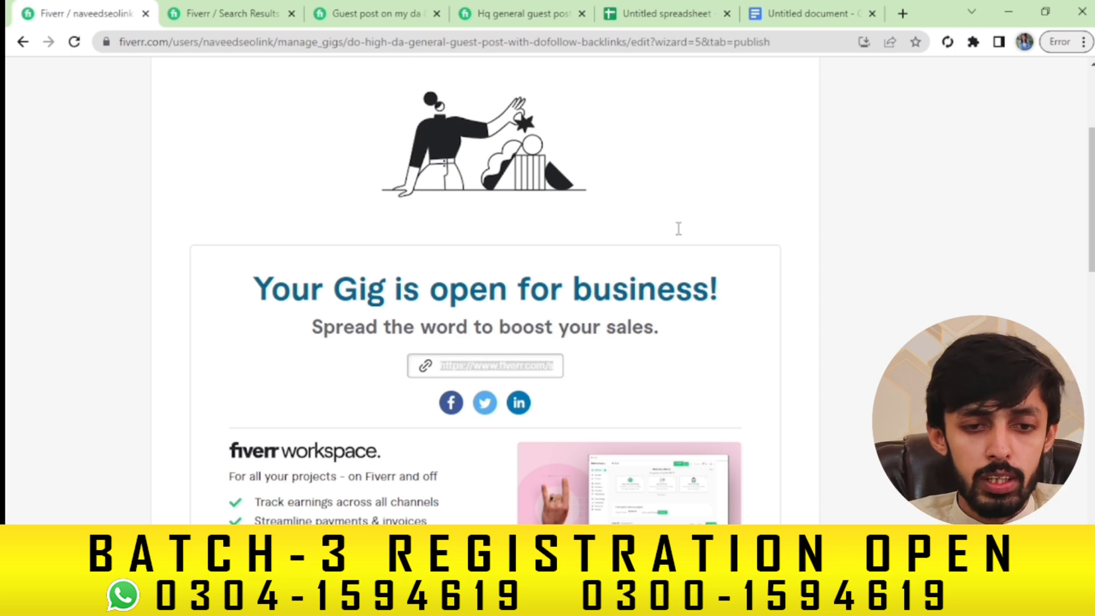
left_click(901, 13)
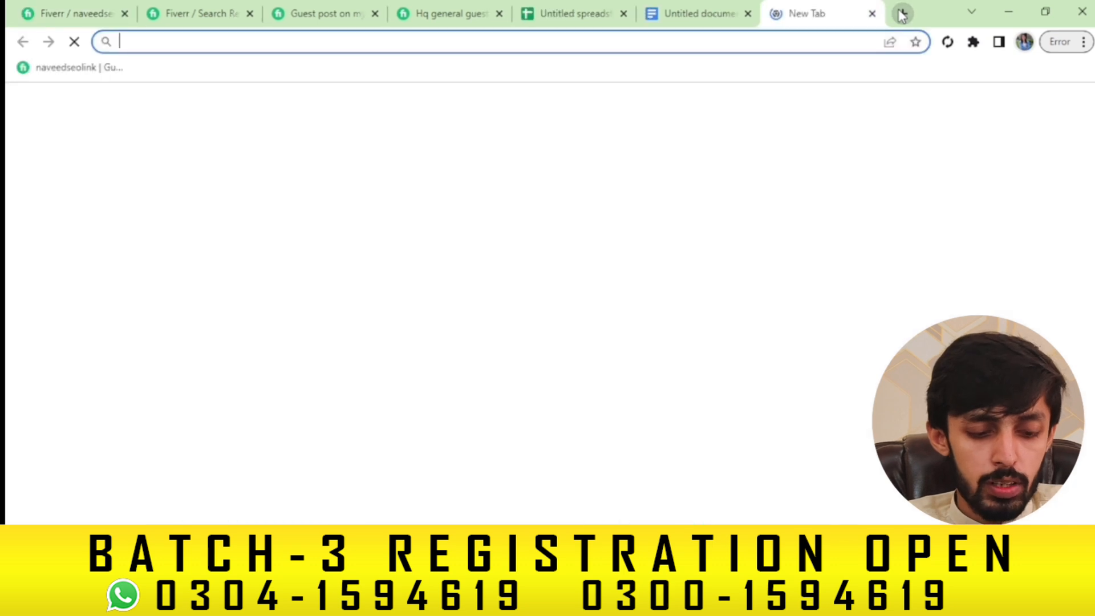
Load the copied gig link in a new Chrome Incognito window
key("ctrl+shift+n")
type("https://www.fiverr.com/s2/ee70c215b3")
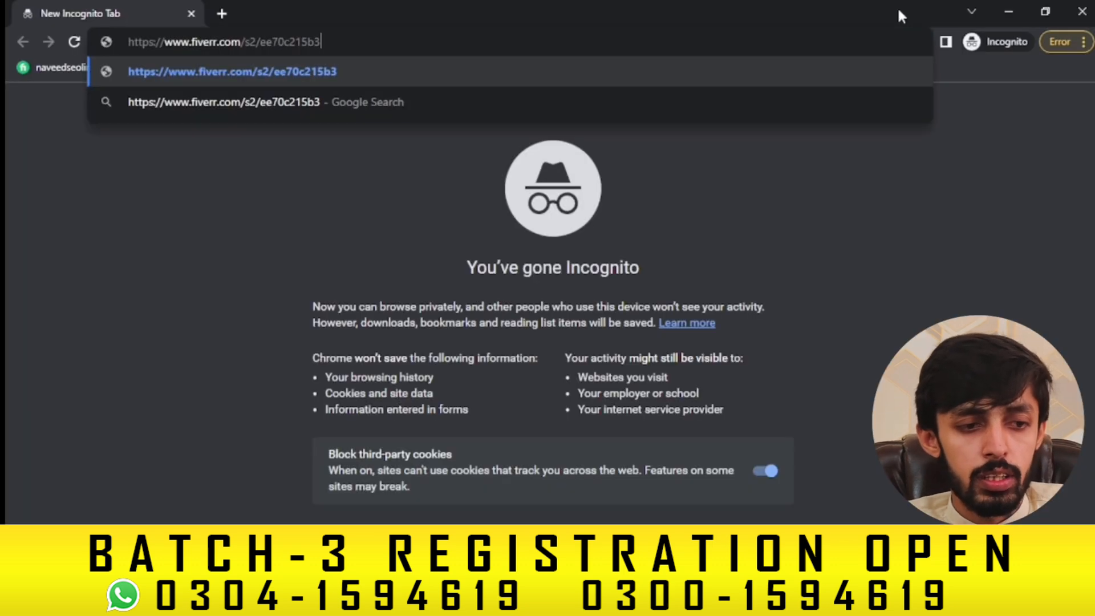
key("Return")
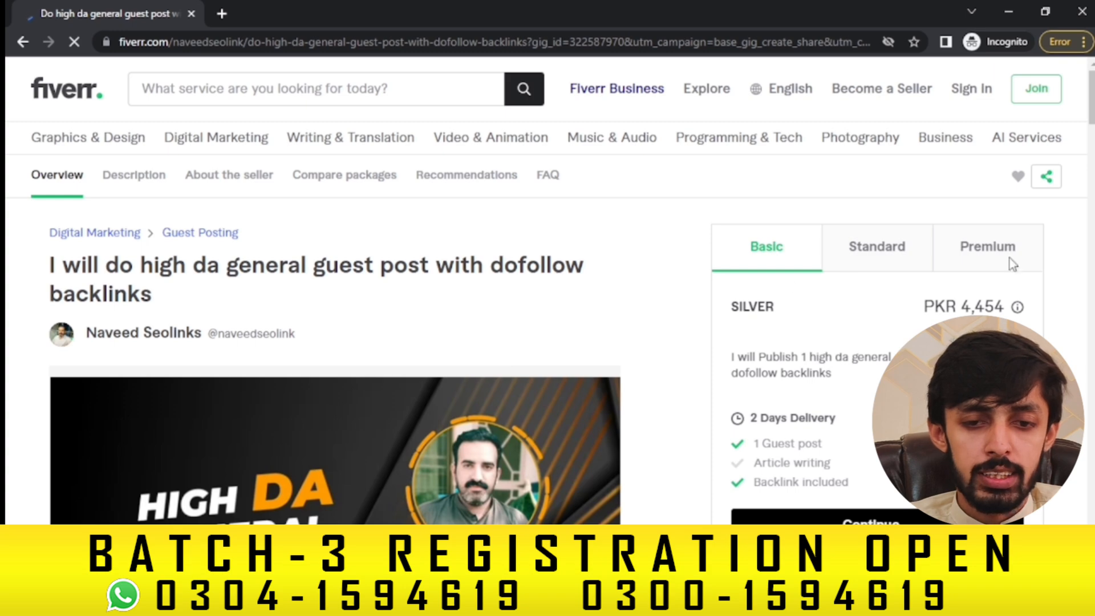
Scroll the live gig page and compare the Standard and Premium (PKR 23,754) packages
left_click_drag(1093, 111, 1092, 422)
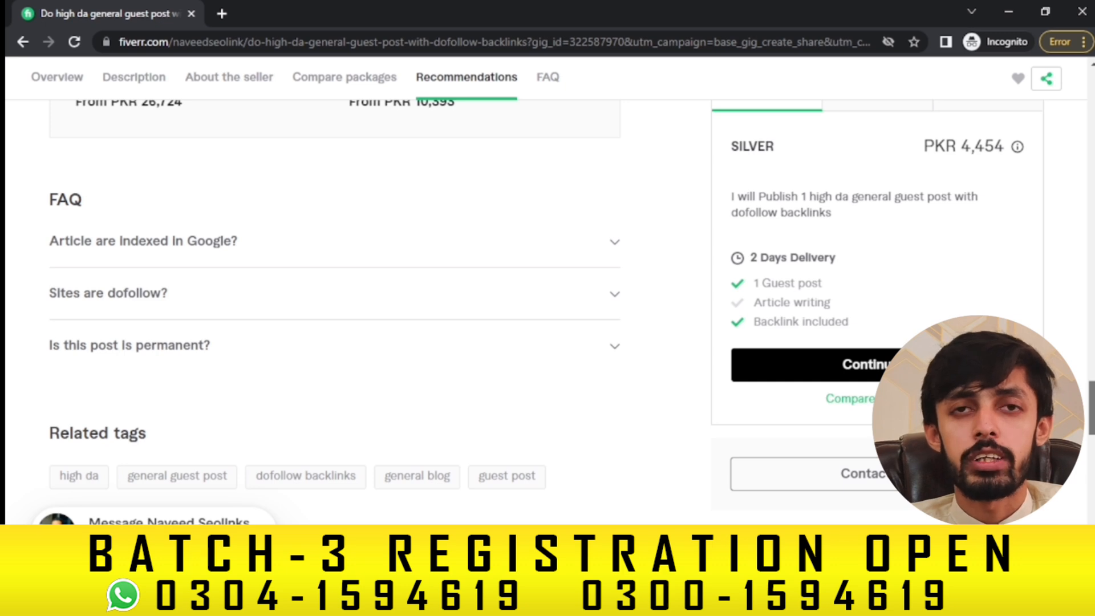
left_click_drag(1092, 407, 1092, 427)
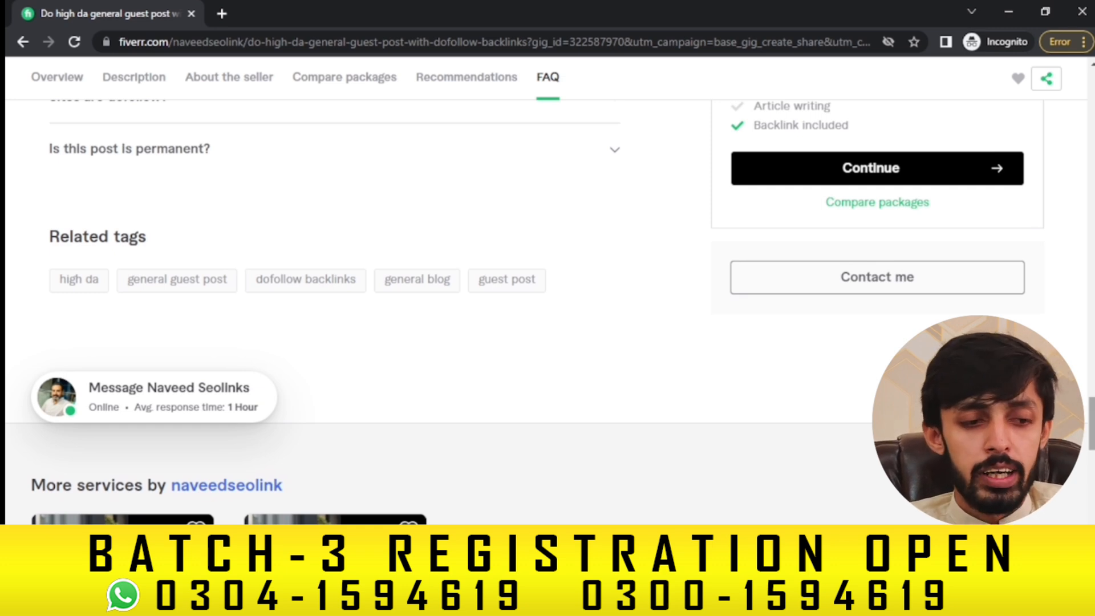
left_click_drag(1092, 427, 1092, 299)
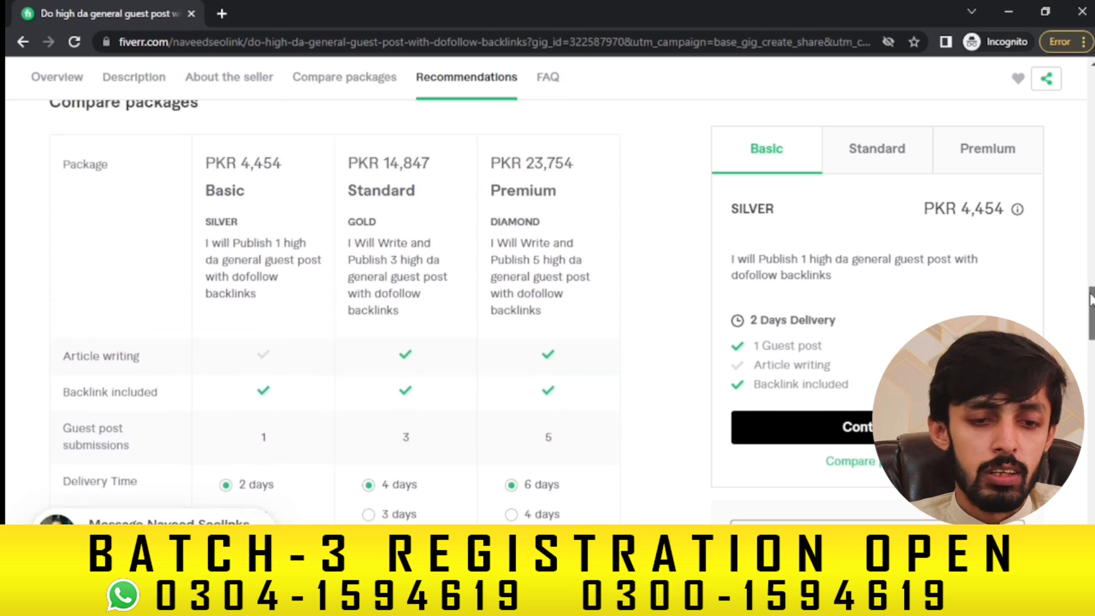
left_click(876, 163)
left_click(990, 153)
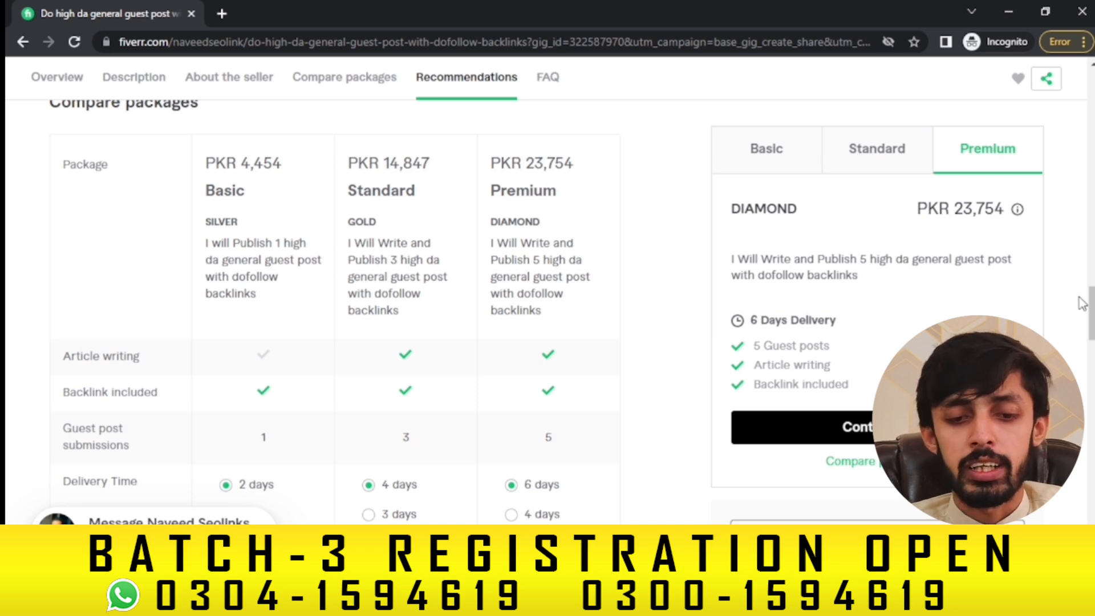
left_click_drag(1092, 315, 1091, 126)
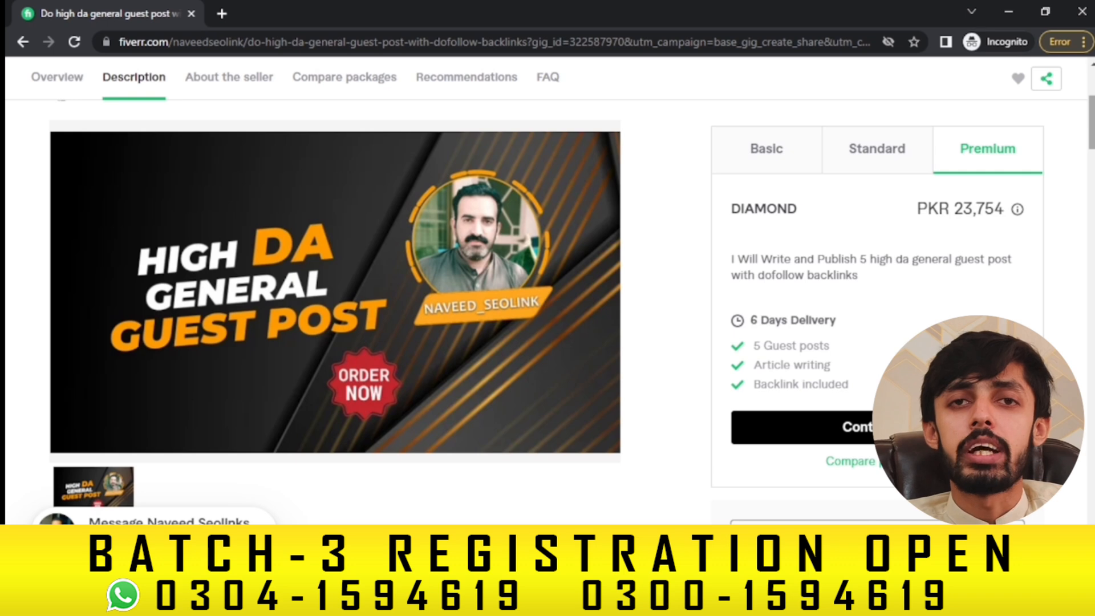